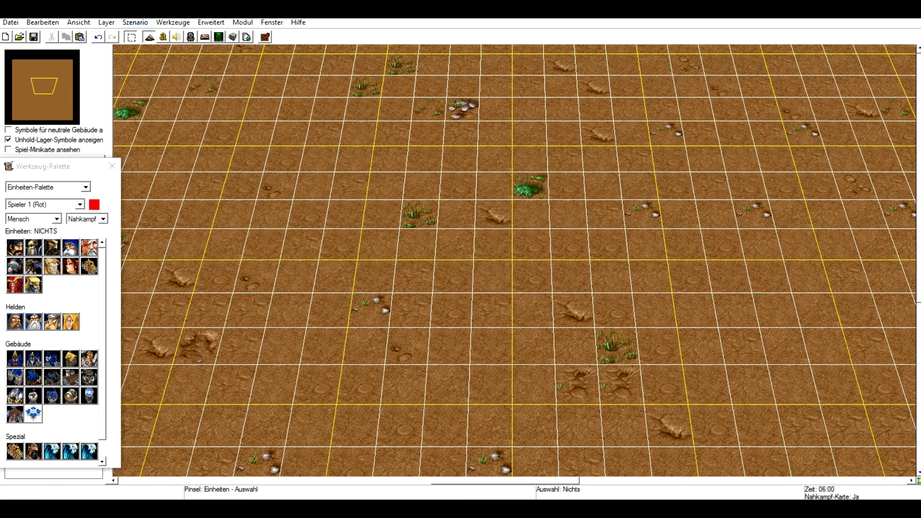
pyautogui.click(43, 22)
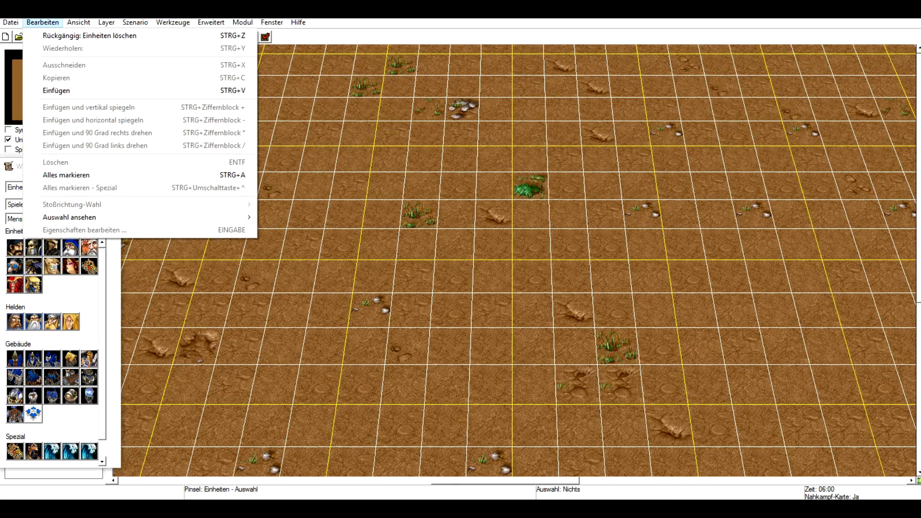
pyautogui.click(42, 23)
pyautogui.click(11, 22)
pyautogui.click(366, 270)
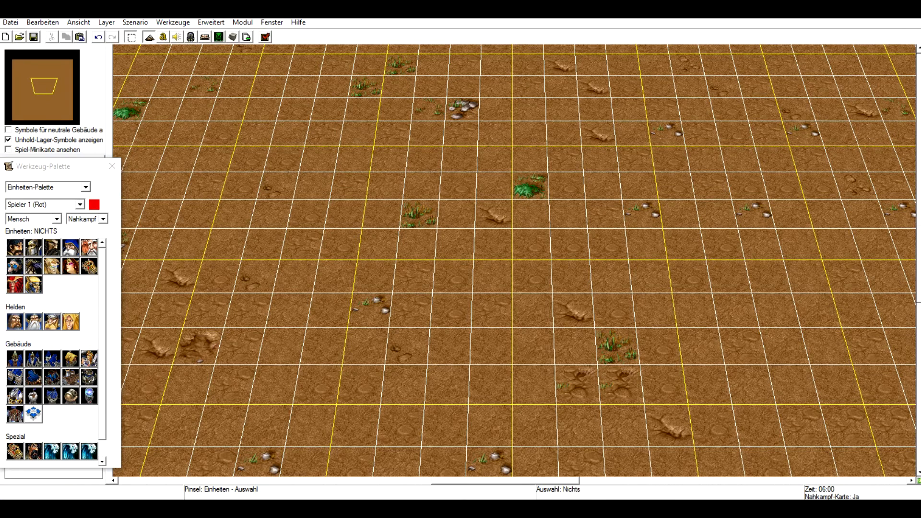
# Switch to the Warcraft III folder to show the World Editor program, then return to the editor window.
pyautogui.moveTo(269, 508)
pyautogui.click(331, 463)
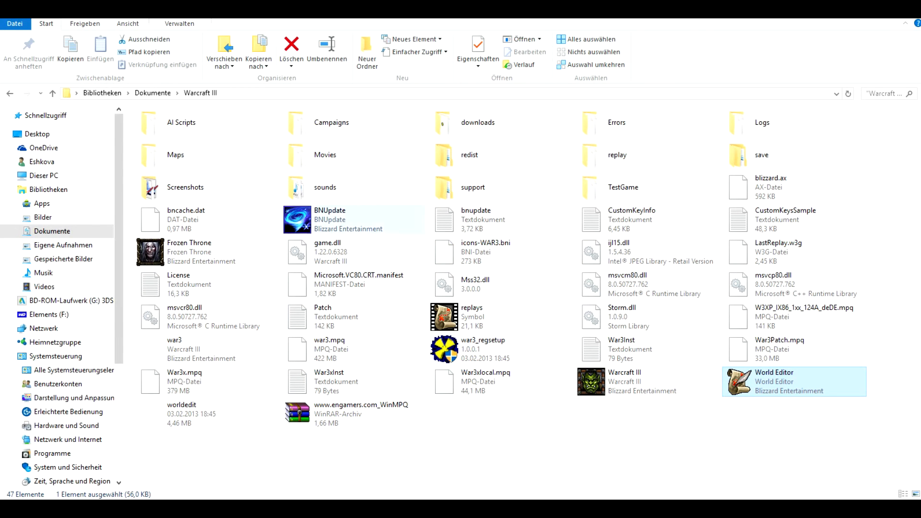
pyautogui.click(192, 252)
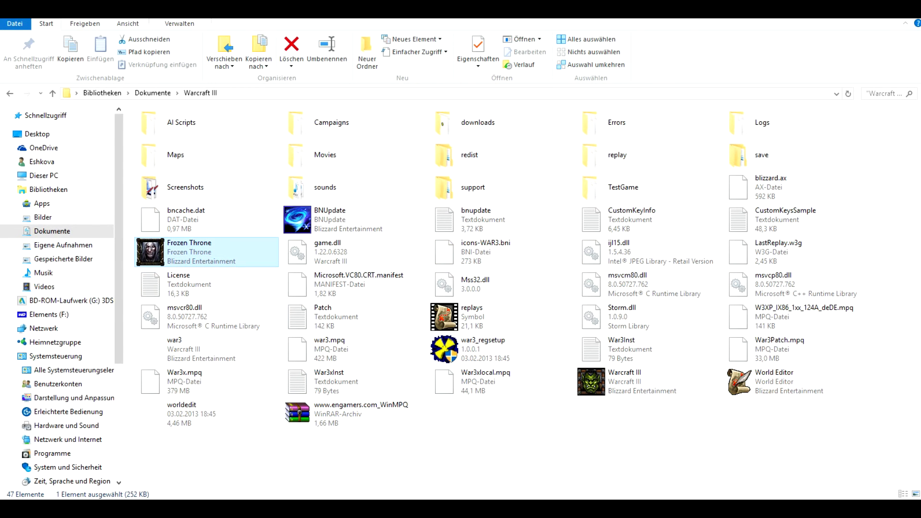
pyautogui.click(784, 382)
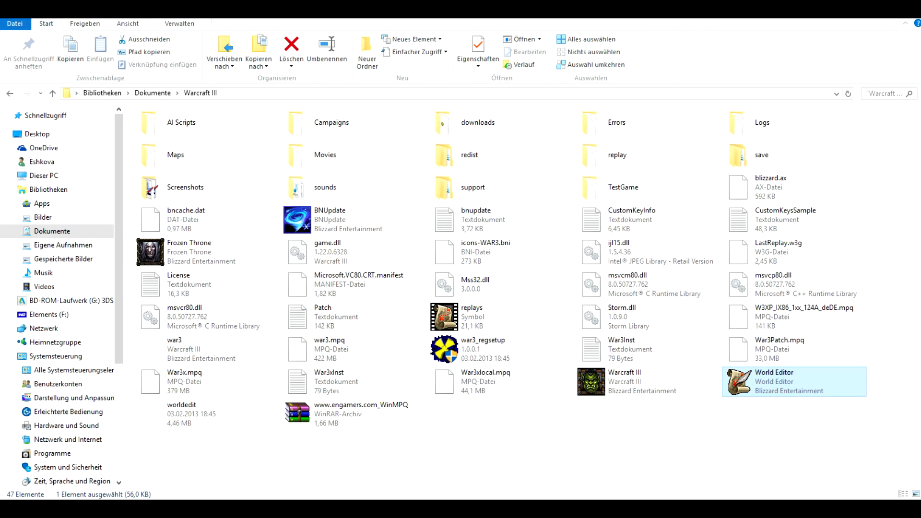
pyautogui.click(438, 508)
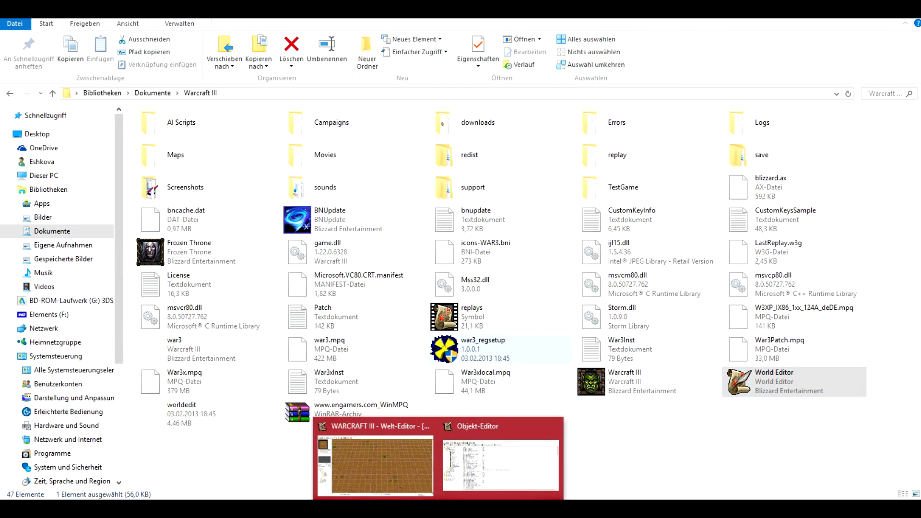
pyautogui.click(378, 463)
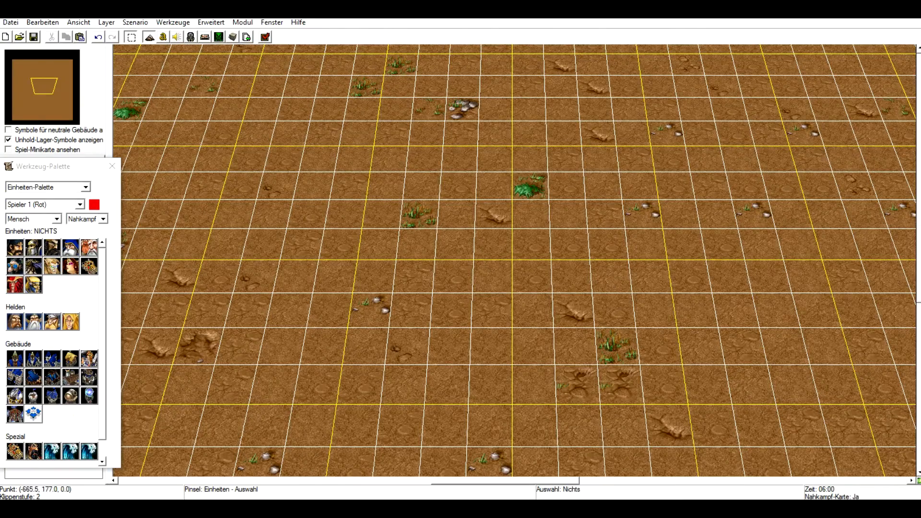
# Switch the tool palette to the terrain palette (Gelände-Palette).
pyautogui.moveTo(391, 372); pyautogui.dragTo(387, 454, button='right')
pyautogui.scroll(-3, 453, 446)
pyautogui.scroll(-3, 442, 441)
pyautogui.scroll(3, 394, 438)
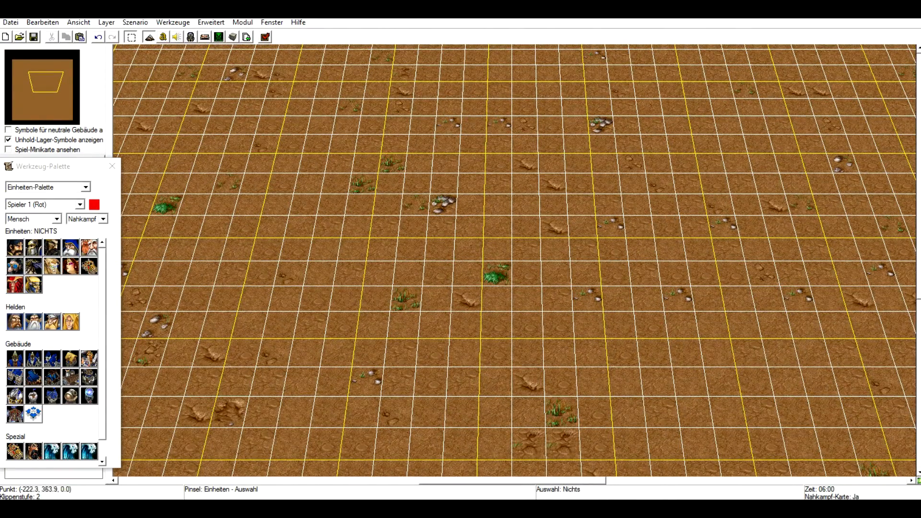
pyautogui.click(86, 188)
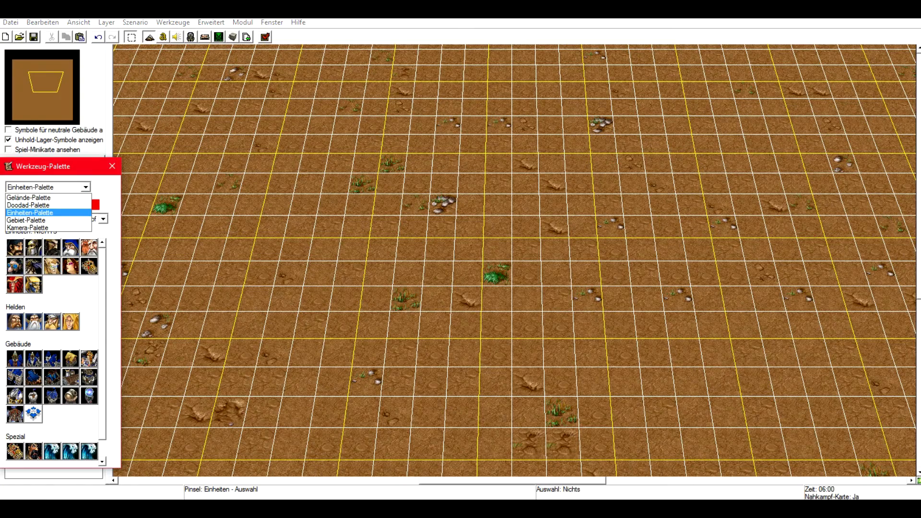
pyautogui.click(28, 197)
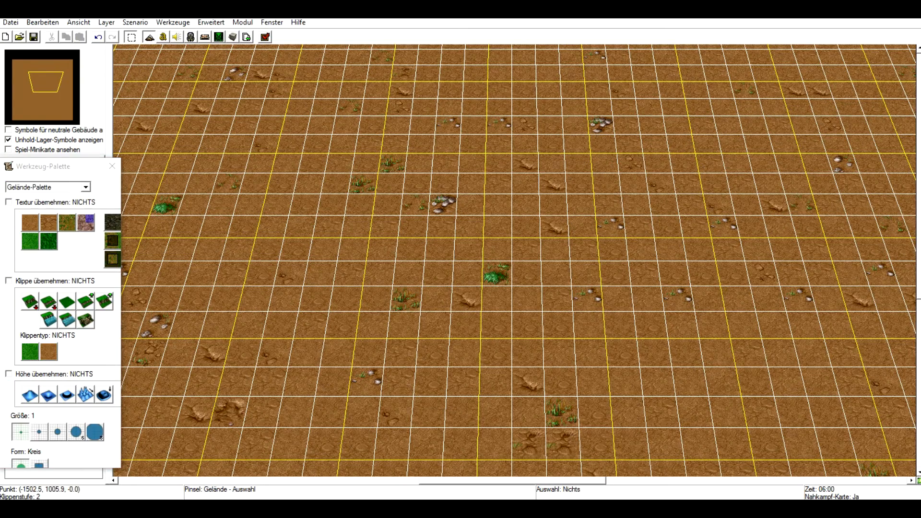
# Paint scattered patches of grassy dirt (Grasbewachsene Erde) across the map with the size-1 brush.
pyautogui.moveTo(455, 252); pyautogui.dragTo(500, 310, button='right')
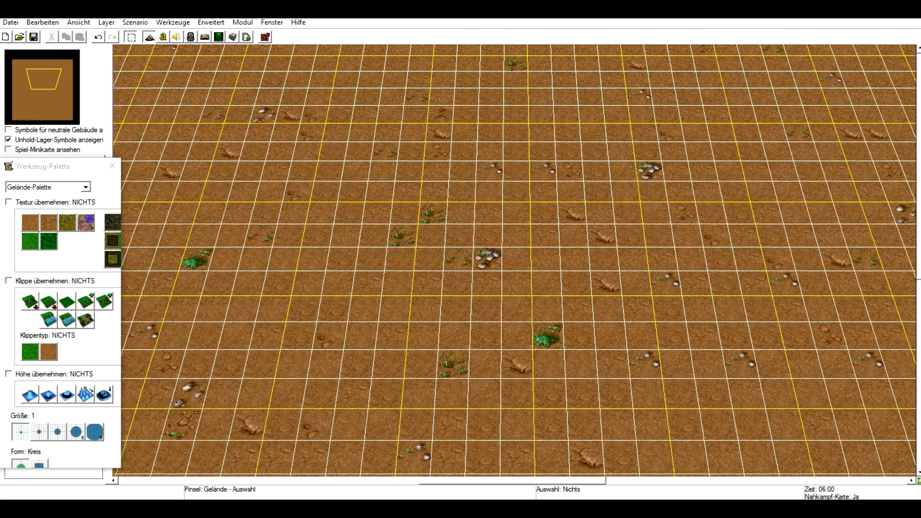
pyautogui.click(48, 222)
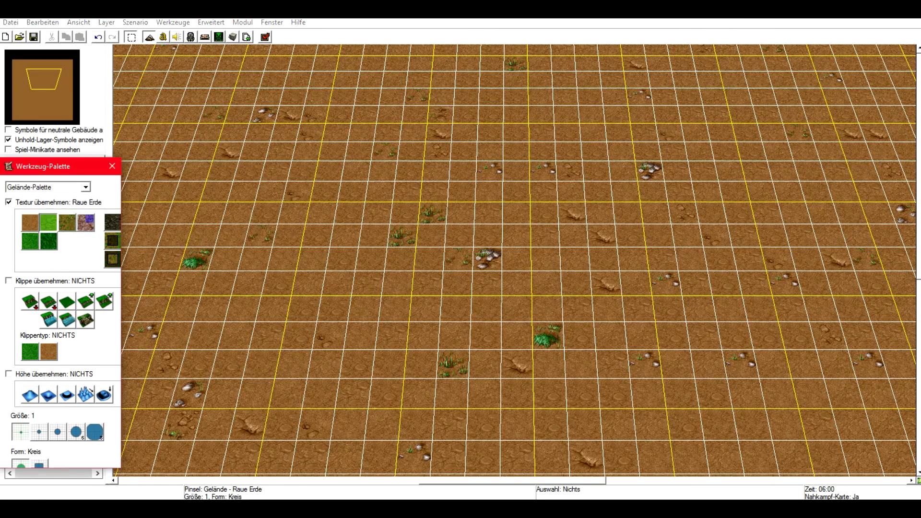
pyautogui.click(67, 222)
pyautogui.moveTo(218, 247); pyautogui.dragTo(260, 295)
pyautogui.click(344, 350)
pyautogui.click(472, 349)
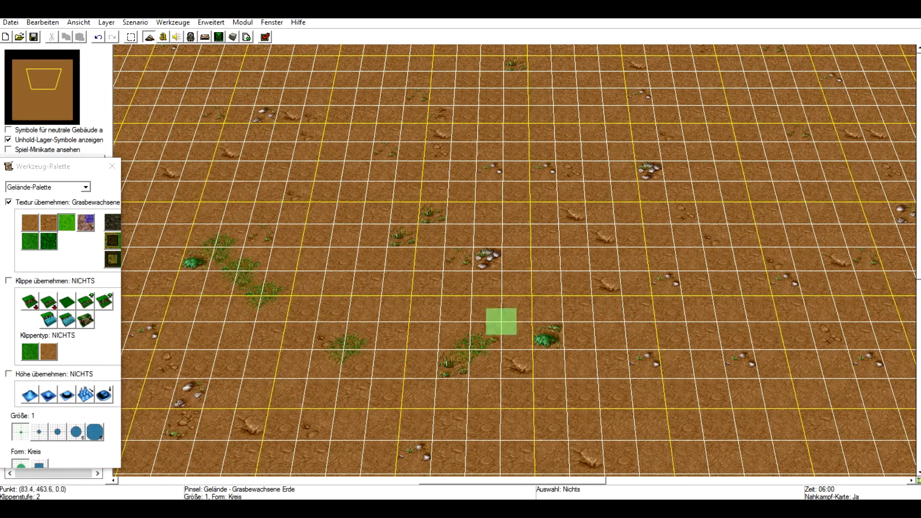
pyautogui.click(564, 294)
pyautogui.moveTo(313, 349); pyautogui.dragTo(307, 378)
pyautogui.moveTo(266, 272); pyautogui.dragTo(321, 271, button='right')
pyautogui.moveTo(206, 295); pyautogui.dragTo(211, 321)
pyautogui.moveTo(356, 246)
pyautogui.mouseDown()
pyautogui.moveTo(266, 267)
pyautogui.moveTo(498, 348)
pyautogui.moveTo(308, 347)
pyautogui.moveTo(588, 270)
pyautogui.mouseUp()
# Paint a large rock (Fels) area in the middle of the map using a size-5 brush.
pyautogui.click(86, 222)
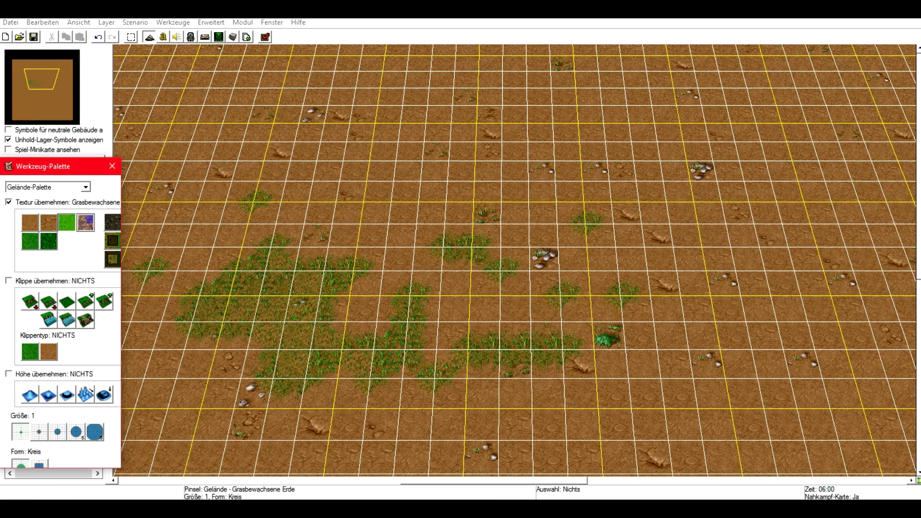
pyautogui.moveTo(300, 247)
pyautogui.mouseDown()
pyautogui.moveTo(468, 321)
pyautogui.moveTo(500, 321)
pyautogui.moveTo(497, 267)
pyautogui.moveTo(466, 274)
pyautogui.mouseUp()
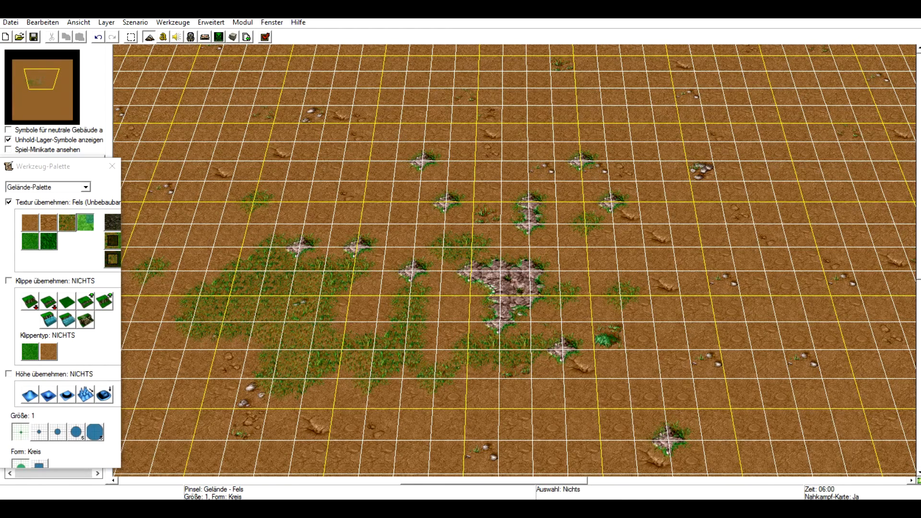
pyautogui.click(75, 431)
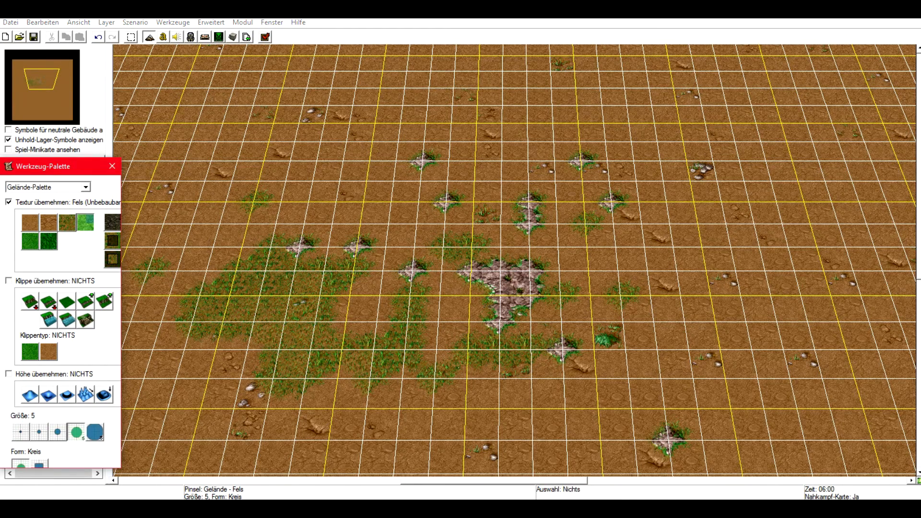
pyautogui.click(58, 432)
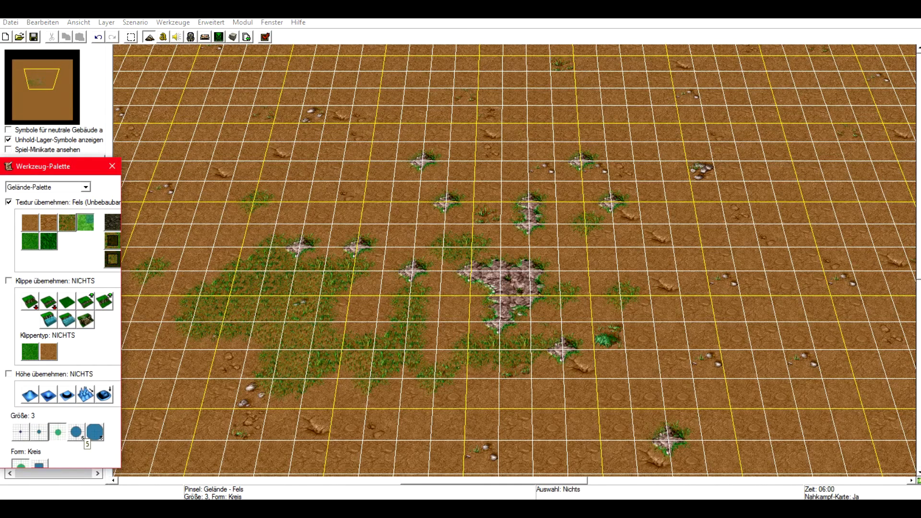
pyautogui.click(76, 432)
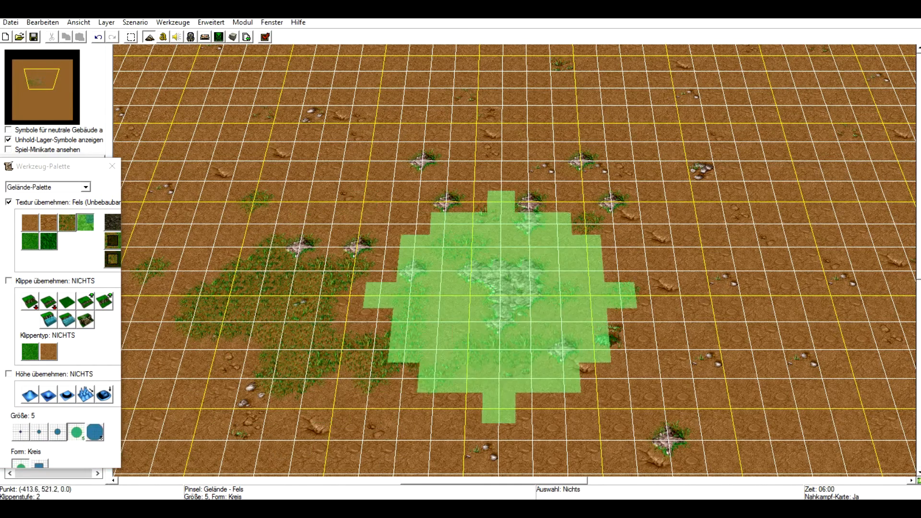
pyautogui.moveTo(493, 230)
pyautogui.mouseDown()
pyautogui.moveTo(601, 344)
pyautogui.moveTo(467, 274)
pyautogui.moveTo(624, 355)
pyautogui.moveTo(364, 220)
pyautogui.moveTo(540, 336)
pyautogui.moveTo(503, 221)
pyautogui.moveTo(571, 374)
pyautogui.mouseUp()
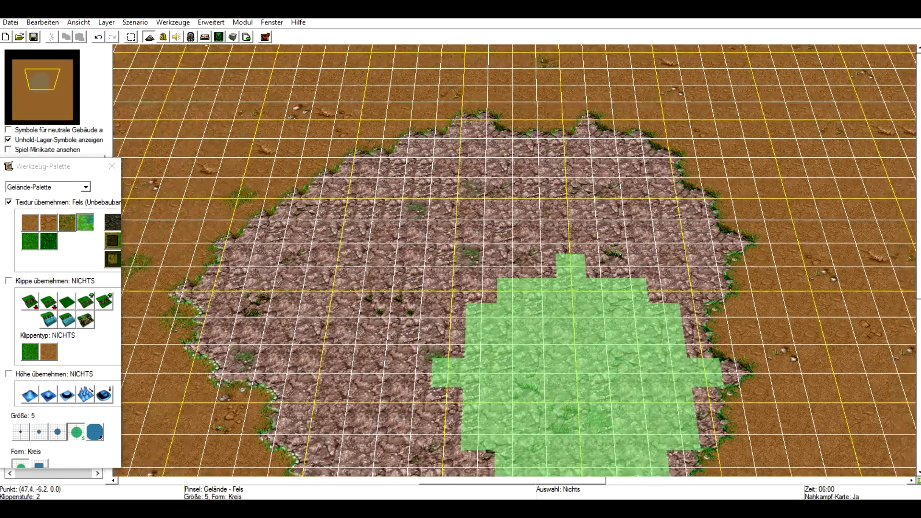
pyautogui.moveTo(577, 372)
pyautogui.mouseDown(button='right')
pyautogui.moveTo(476, 276)
pyautogui.moveTo(645, 353)
pyautogui.moveTo(636, 355)
pyautogui.mouseUp(button='right')
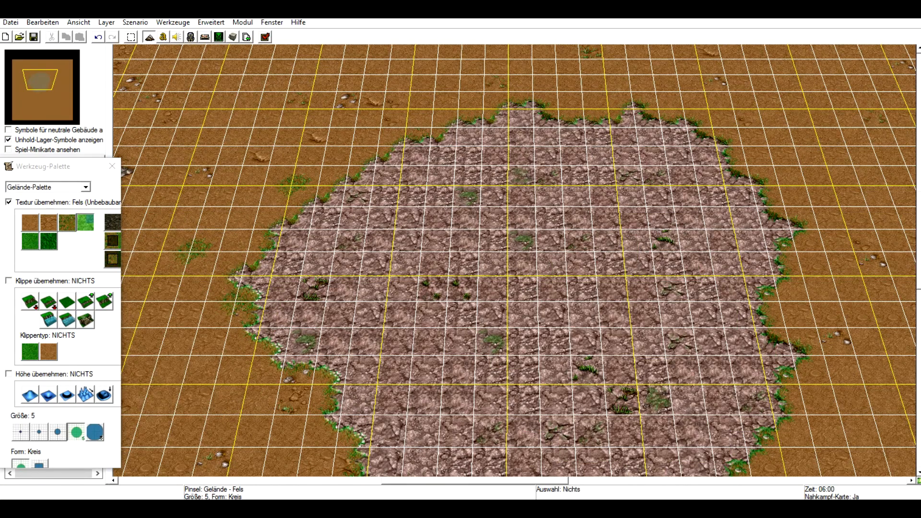
# Paint a blight (Verseuchung) border around the rock area with the size-5 brush.
pyautogui.click(29, 223)
pyautogui.click(49, 223)
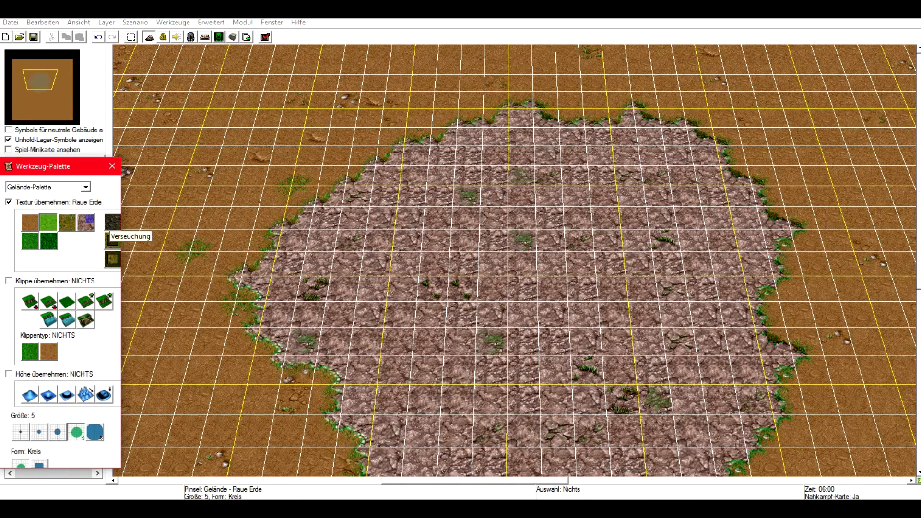
pyautogui.click(112, 222)
pyautogui.moveTo(195, 329)
pyautogui.mouseDown()
pyautogui.moveTo(237, 308)
pyautogui.moveTo(288, 192)
pyautogui.moveTo(442, 123)
pyautogui.moveTo(597, 93)
pyautogui.moveTo(730, 165)
pyautogui.moveTo(760, 382)
pyautogui.mouseUp()
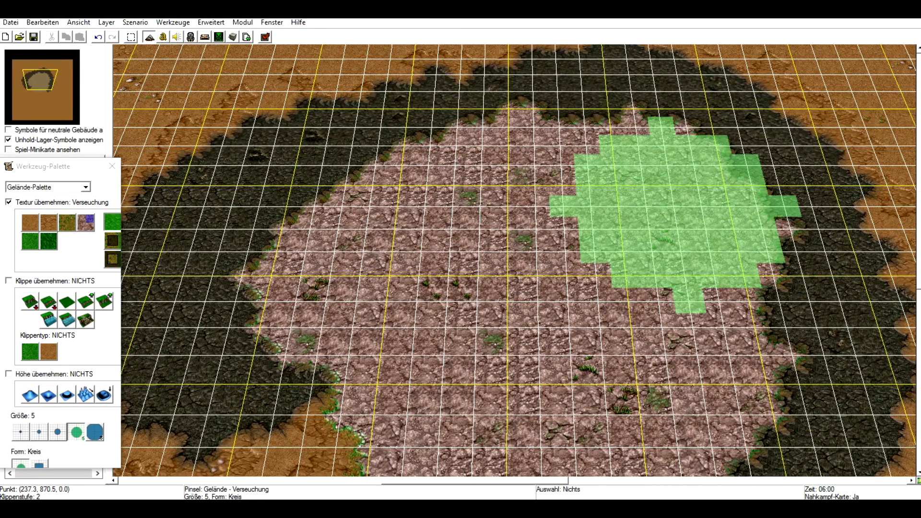
pyautogui.moveTo(445, 354)
pyautogui.mouseDown(button='right')
pyautogui.moveTo(448, 346)
pyautogui.moveTo(220, 274)
pyautogui.moveTo(211, 257)
pyautogui.mouseUp(button='right')
pyautogui.moveTo(662, 262)
pyautogui.mouseDown()
pyautogui.moveTo(667, 277)
pyautogui.moveTo(701, 236)
pyautogui.moveTo(618, 154)
pyautogui.mouseUp()
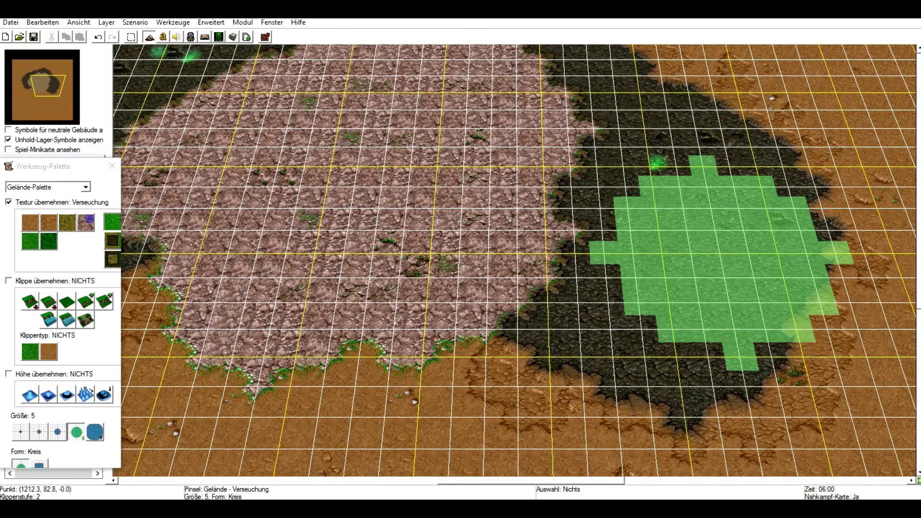
# Extend the blight over a wider region east of the rock area.
pyautogui.moveTo(504, 175)
pyautogui.mouseDown(button='right')
pyautogui.moveTo(487, 231)
pyautogui.moveTo(628, 270)
pyautogui.mouseUp(button='right')
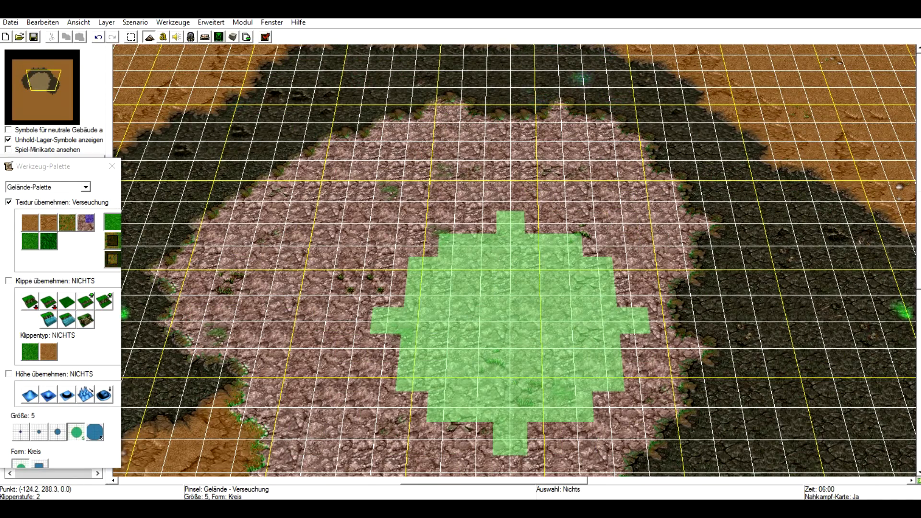
pyautogui.moveTo(538, 267); pyautogui.dragTo(312, 290, button='right')
pyautogui.moveTo(525, 413)
pyautogui.mouseDown(button='right')
pyautogui.moveTo(537, 291)
pyautogui.moveTo(510, 277)
pyautogui.mouseUp(button='right')
pyautogui.moveTo(638, 340)
pyautogui.mouseDown()
pyautogui.moveTo(730, 268)
pyautogui.moveTo(555, 339)
pyautogui.mouseUp()
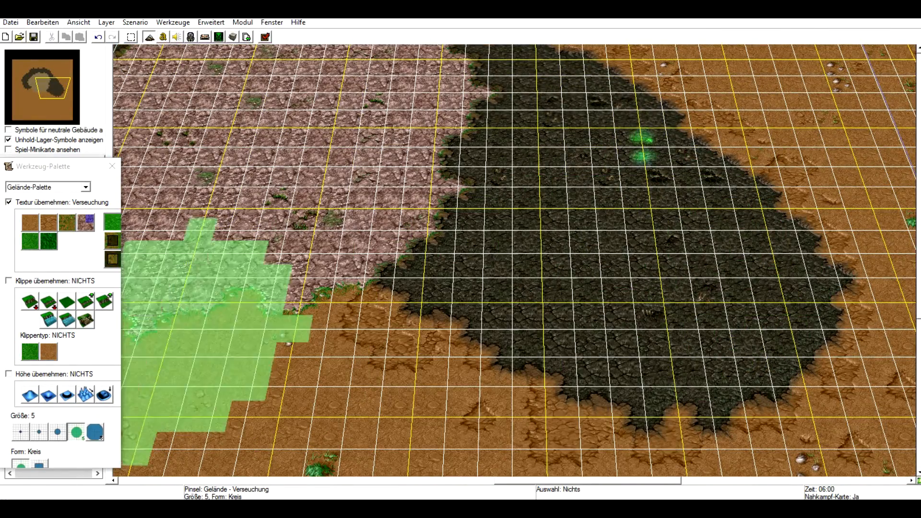
# Set the brush size to 1 and paint small blight spots along the blight's outer edge.
pyautogui.click(21, 431)
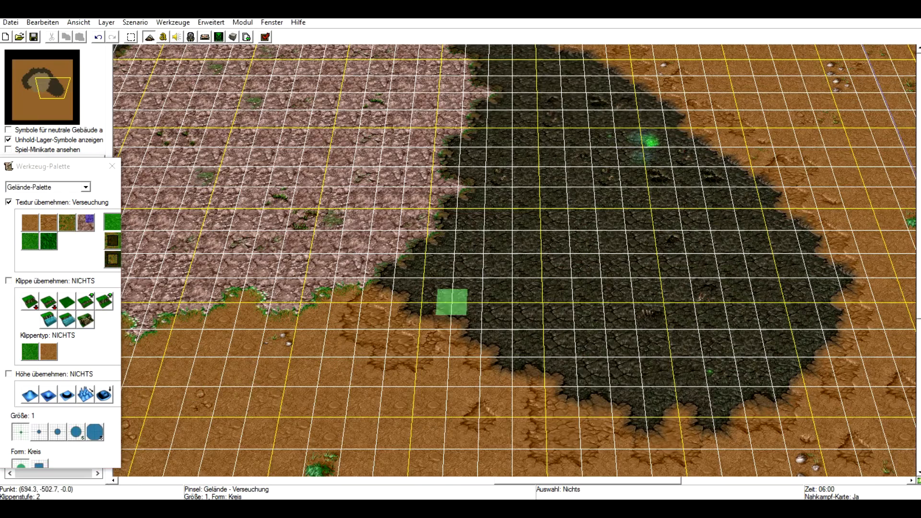
pyautogui.moveTo(450, 301)
pyautogui.mouseDown()
pyautogui.moveTo(411, 417)
pyautogui.moveTo(379, 417)
pyautogui.moveTo(377, 448)
pyautogui.mouseUp()
pyautogui.moveTo(377, 449); pyautogui.dragTo(485, 273, button='right')
pyautogui.moveTo(485, 295)
pyautogui.mouseDown()
pyautogui.moveTo(542, 205)
pyautogui.moveTo(361, 326)
pyautogui.moveTo(427, 273)
pyautogui.moveTo(458, 226)
pyautogui.moveTo(426, 274)
pyautogui.moveTo(516, 449)
pyautogui.moveTo(483, 358)
pyautogui.moveTo(513, 205)
pyautogui.moveTo(514, 274)
pyautogui.moveTo(458, 229)
pyautogui.moveTo(487, 206)
pyautogui.moveTo(545, 230)
pyautogui.moveTo(569, 206)
pyautogui.moveTo(568, 147)
pyautogui.moveTo(590, 107)
pyautogui.moveTo(643, 163)
pyautogui.moveTo(506, 347)
pyautogui.moveTo(497, 413)
pyautogui.mouseUp()
pyautogui.press('Down')
pyautogui.press('Down')
pyautogui.press('Up')
pyautogui.press('Up')
pyautogui.press('Up')
pyautogui.press('Up')
pyautogui.press('Up')
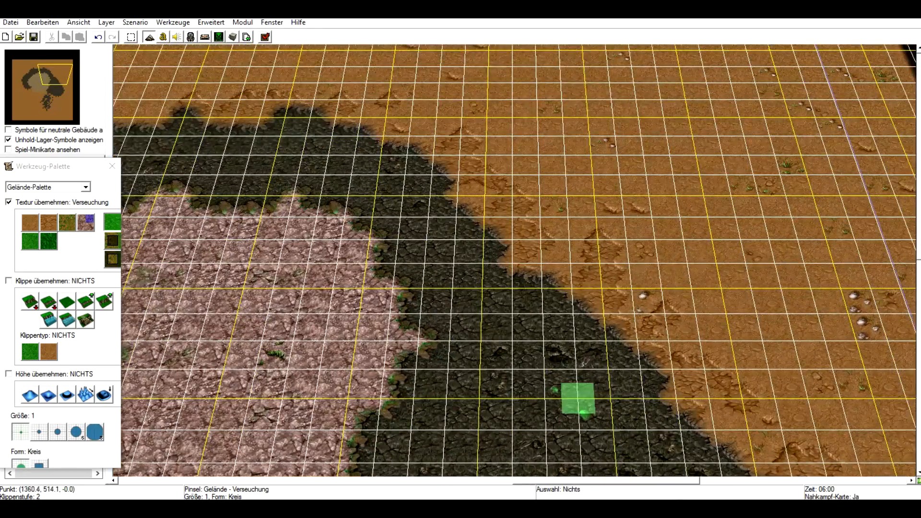
pyautogui.moveTo(640, 283)
pyautogui.mouseDown()
pyautogui.moveTo(519, 259)
pyautogui.moveTo(520, 212)
pyautogui.moveTo(581, 309)
pyautogui.mouseUp()
pyautogui.moveTo(635, 260); pyautogui.dragTo(661, 237)
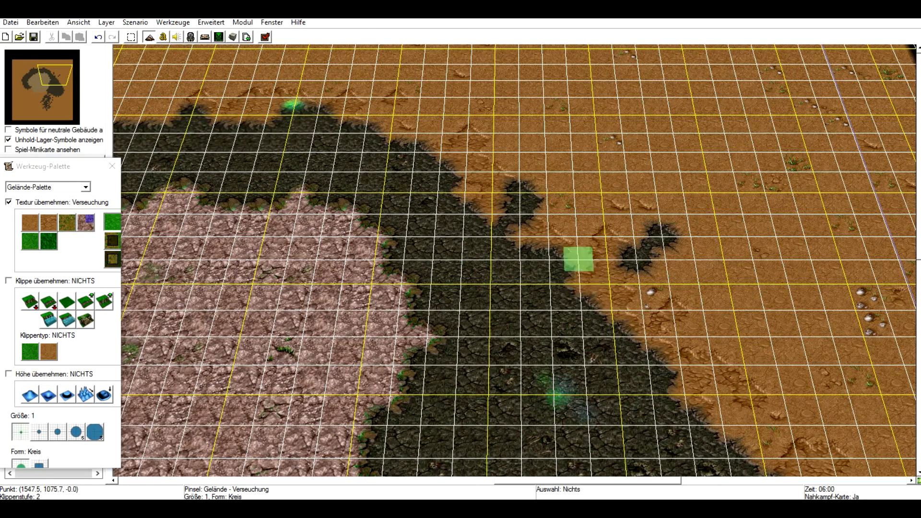
# Lower the ground by two levels with grass cliffs (Grasklippe) to carve pits southwest of the rock area.
pyautogui.moveTo(427, 312)
pyautogui.mouseDown(button='right')
pyautogui.moveTo(436, 318)
pyautogui.moveTo(840, 208)
pyautogui.mouseUp(button='right')
pyautogui.moveTo(412, 360); pyautogui.dragTo(398, 211, button='right')
pyautogui.click(29, 301)
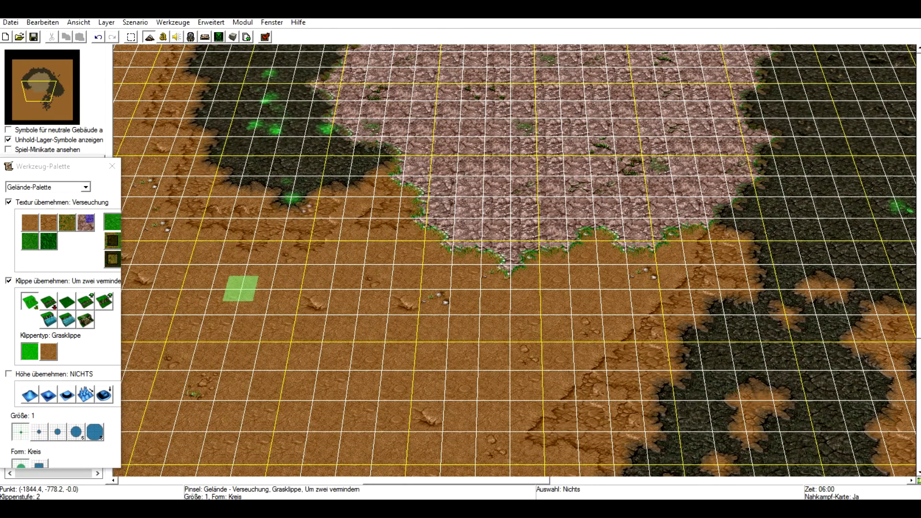
pyautogui.click(240, 288)
pyautogui.click(299, 331)
pyautogui.moveTo(304, 331)
pyautogui.mouseDown()
pyautogui.moveTo(312, 270)
pyautogui.moveTo(288, 261)
pyautogui.mouseUp()
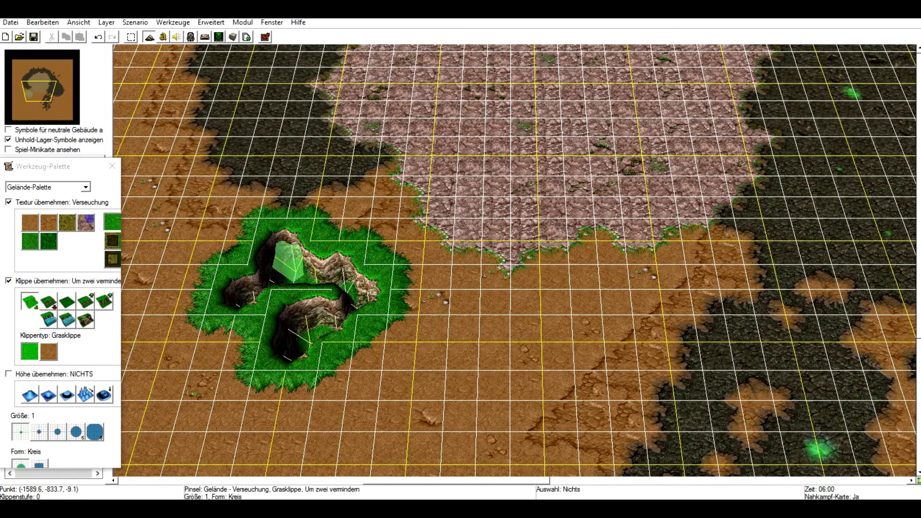
pyautogui.click(224, 340)
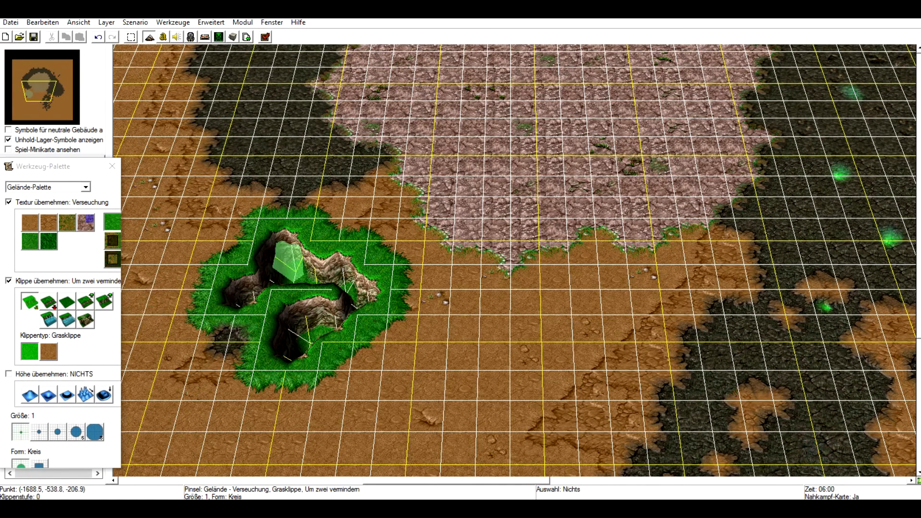
pyautogui.moveTo(283, 379)
pyautogui.mouseDown()
pyautogui.moveTo(344, 397)
pyautogui.moveTo(448, 312)
pyautogui.moveTo(413, 336)
pyautogui.moveTo(408, 297)
pyautogui.mouseUp()
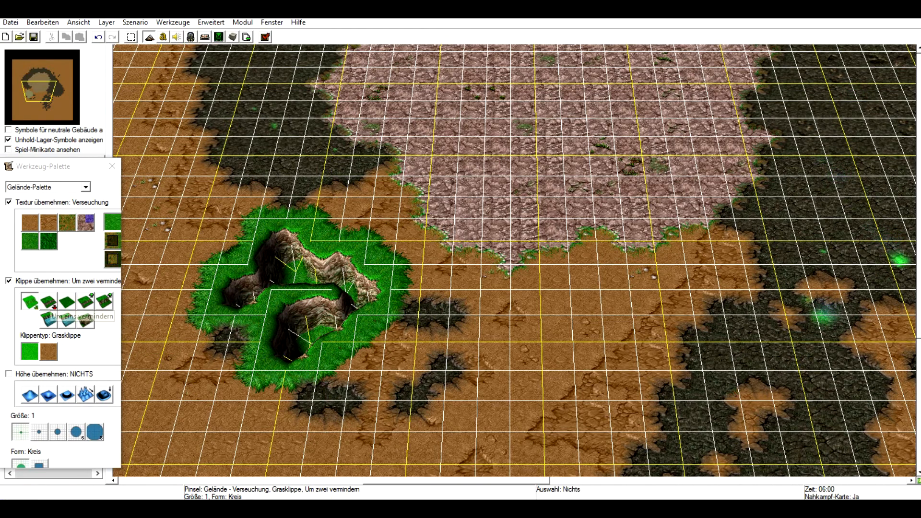
# Lower the ground by one level with grass cliffs to add shallower pits east of the first ones.
pyautogui.click(48, 301)
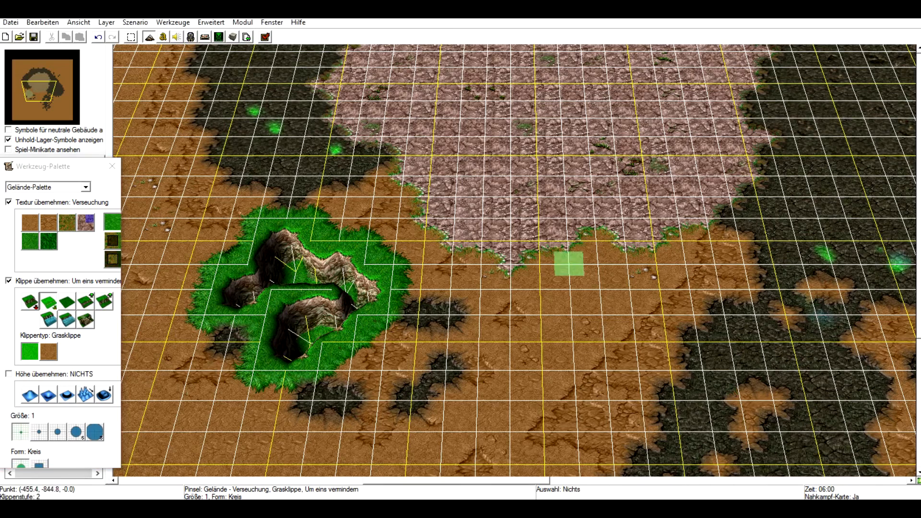
pyautogui.click(419, 281)
pyautogui.click(482, 318)
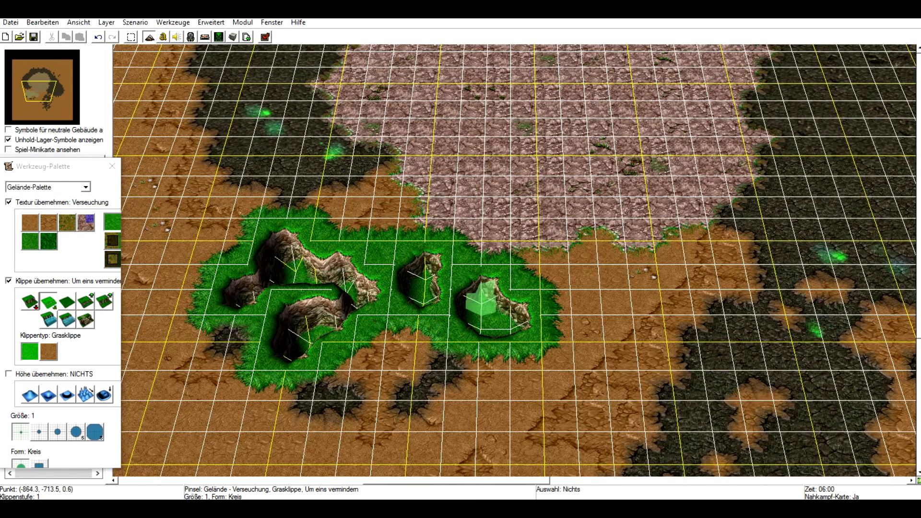
pyautogui.moveTo(480, 307)
pyautogui.mouseDown()
pyautogui.moveTo(480, 276)
pyautogui.moveTo(511, 302)
pyautogui.mouseUp()
pyautogui.click(419, 344)
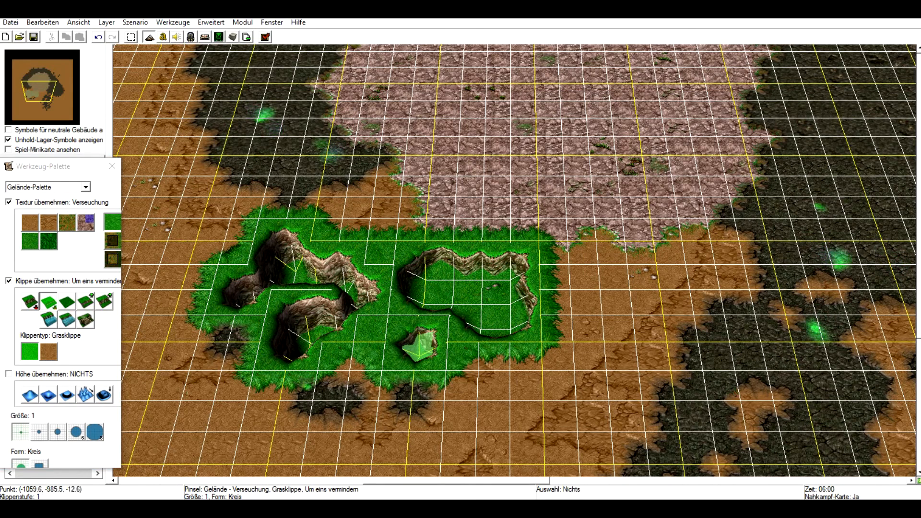
# Widen the shallower eastern pit with one more lower-by-one grass cliff stroke.
pyautogui.moveTo(416, 344)
pyautogui.mouseDown()
pyautogui.moveTo(450, 327)
pyautogui.moveTo(422, 328)
pyautogui.mouseUp()
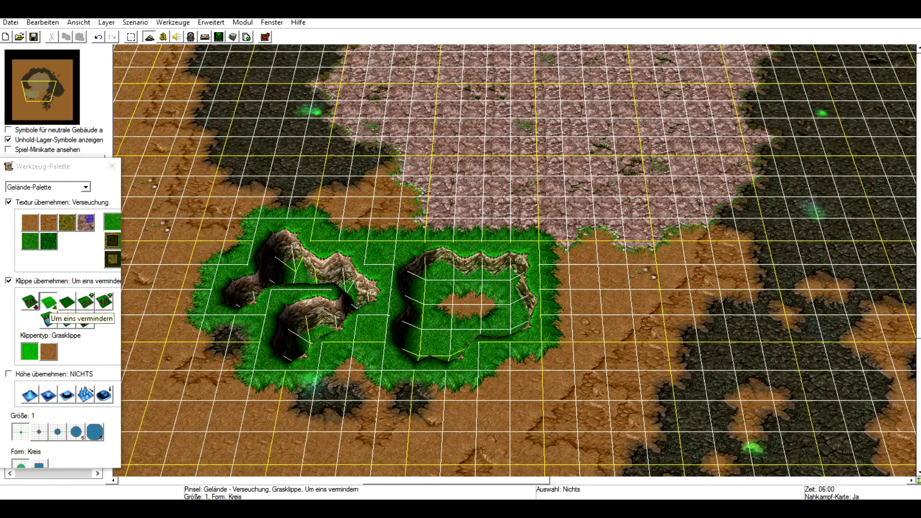
pyautogui.click(48, 301)
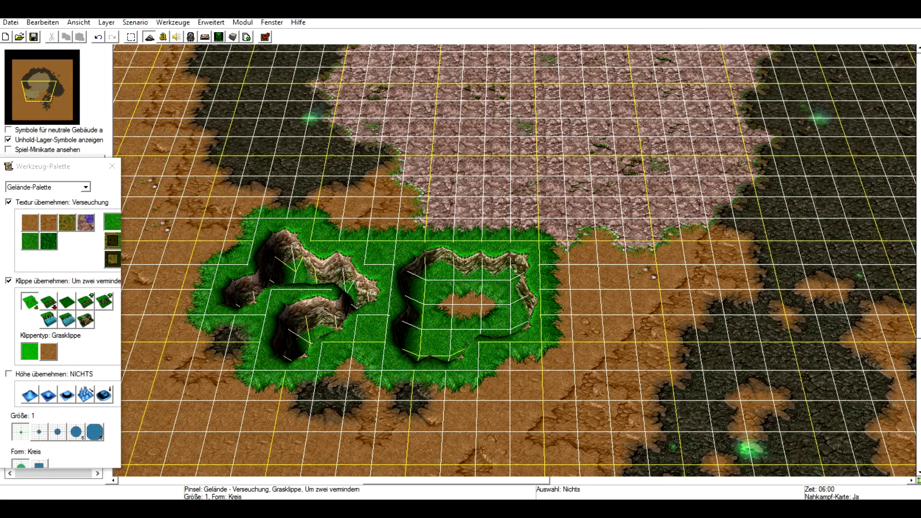
# Raise the ground by two levels with grass cliffs west of the pits to build a plateau with a peak.
pyautogui.click(104, 301)
pyautogui.moveTo(242, 282); pyautogui.dragTo(461, 252, button='right')
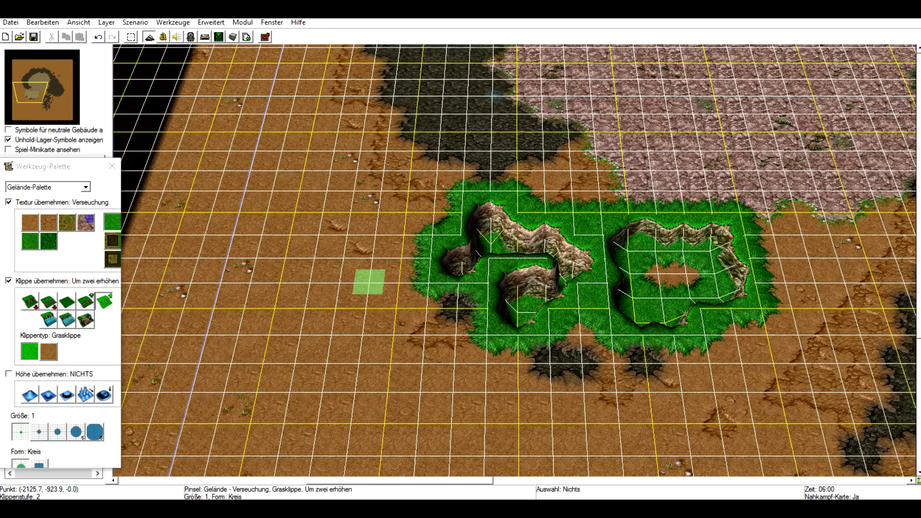
pyautogui.click(370, 282)
pyautogui.click(365, 252)
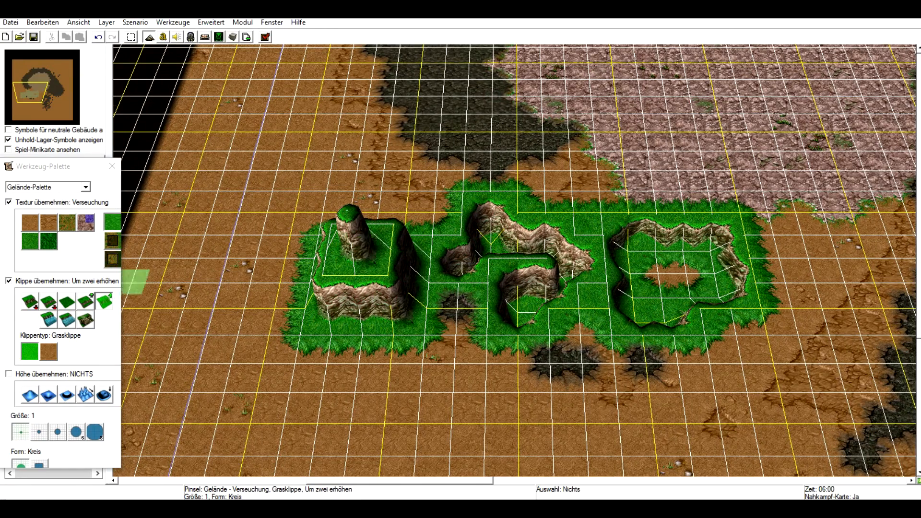
# Raise a smaller grass plateau by one level just south of the first plateau.
pyautogui.click(85, 320)
pyautogui.click(85, 302)
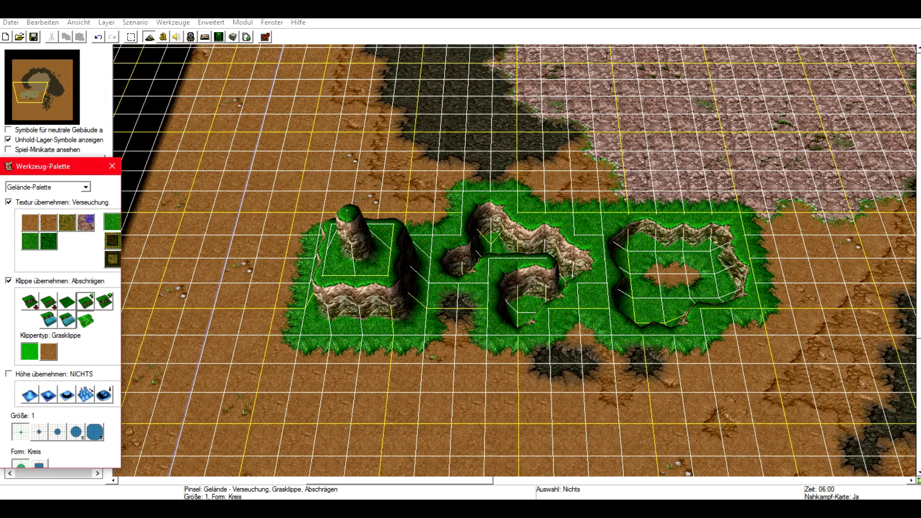
pyautogui.click(454, 358)
pyautogui.click(454, 357)
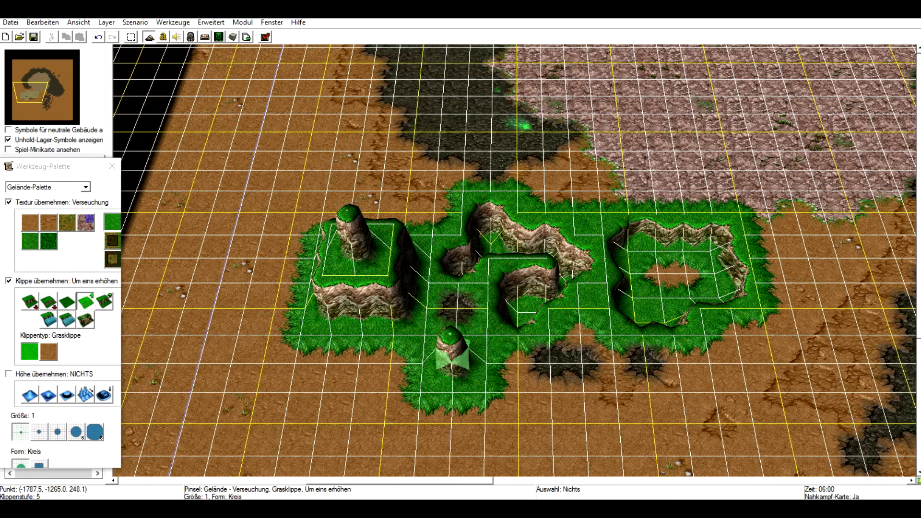
pyautogui.click(453, 352)
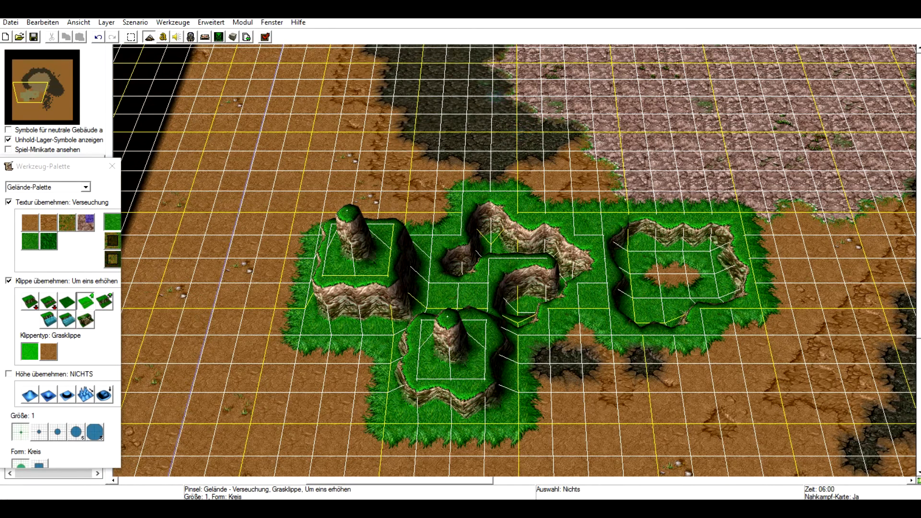
# Raise the western plateau repeatedly by two levels to stack it into a stepped grass mountain.
pyautogui.click(105, 301)
pyautogui.click(341, 212)
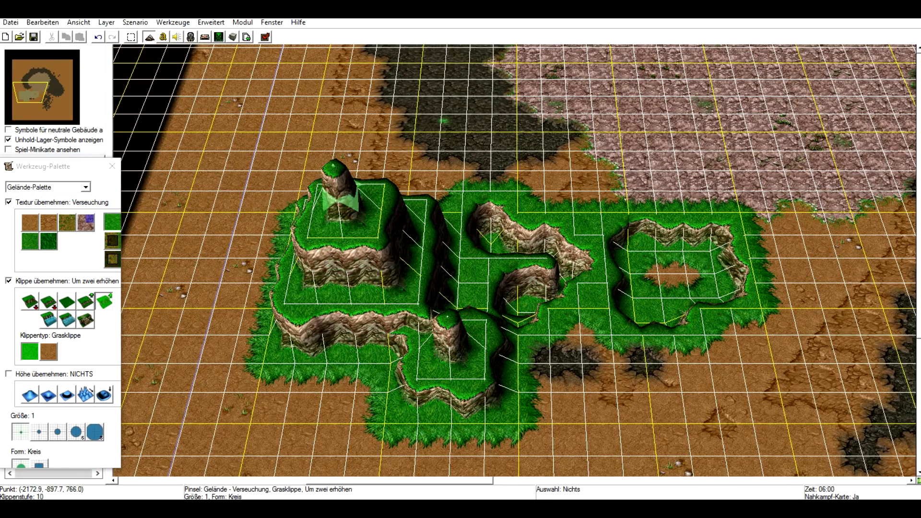
pyautogui.click(340, 204)
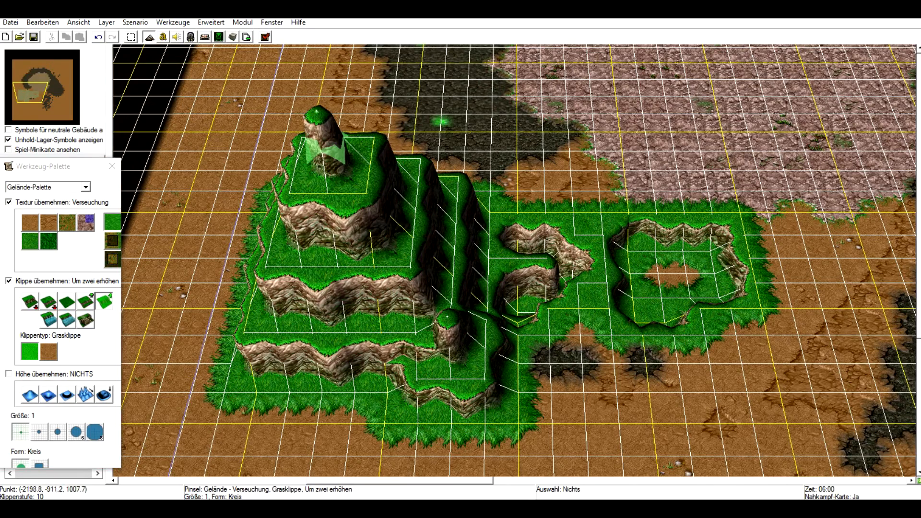
pyautogui.click(324, 148)
# Lower the terrain height with a size 5 circular brush at the mountain's eastern foot.
pyautogui.moveTo(664, 294); pyautogui.dragTo(677, 378, button='right')
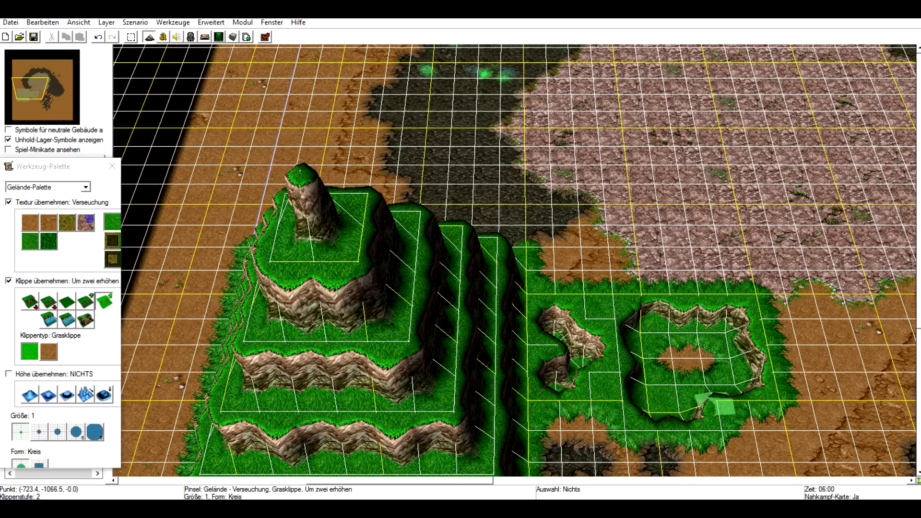
pyautogui.moveTo(715, 404); pyautogui.dragTo(614, 343, button='right')
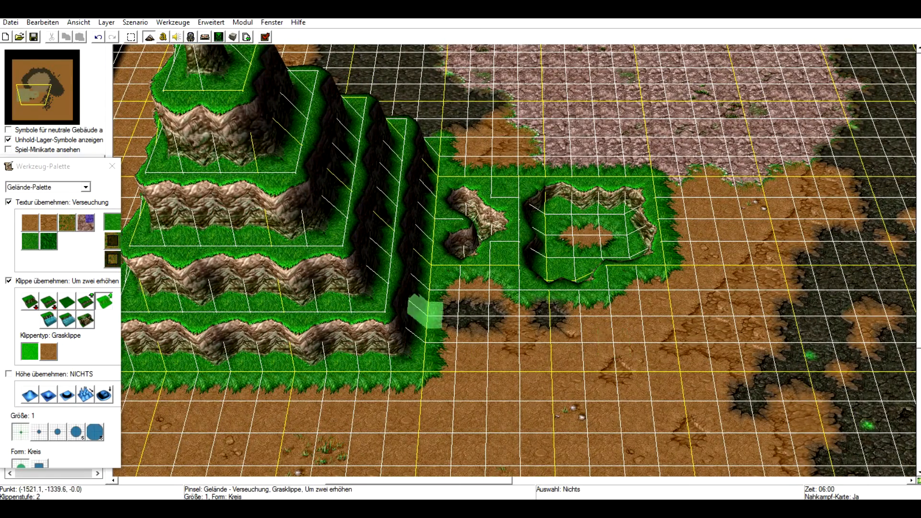
pyautogui.click(104, 395)
pyautogui.click(104, 395)
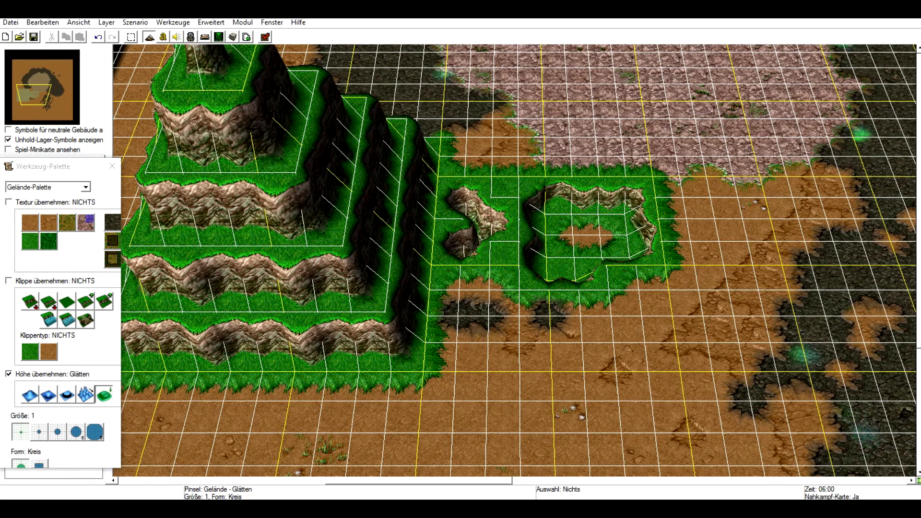
pyautogui.click(76, 432)
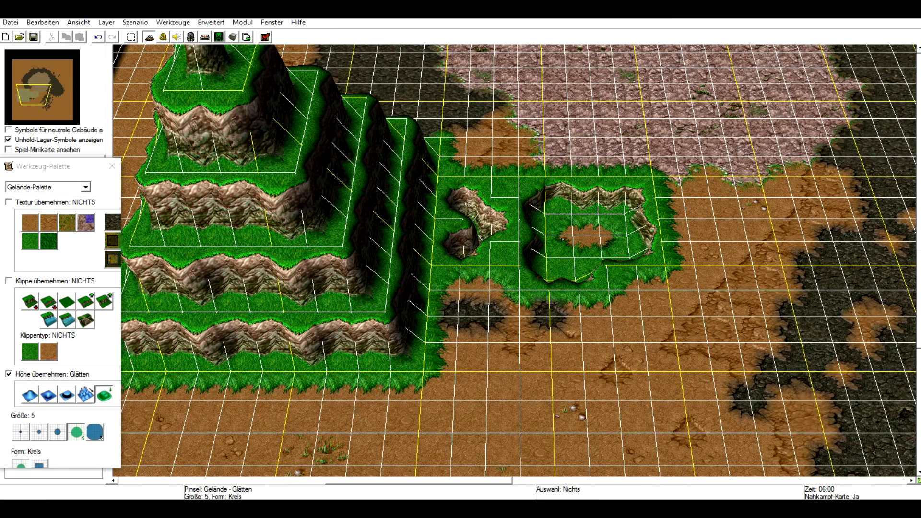
pyautogui.click(48, 394)
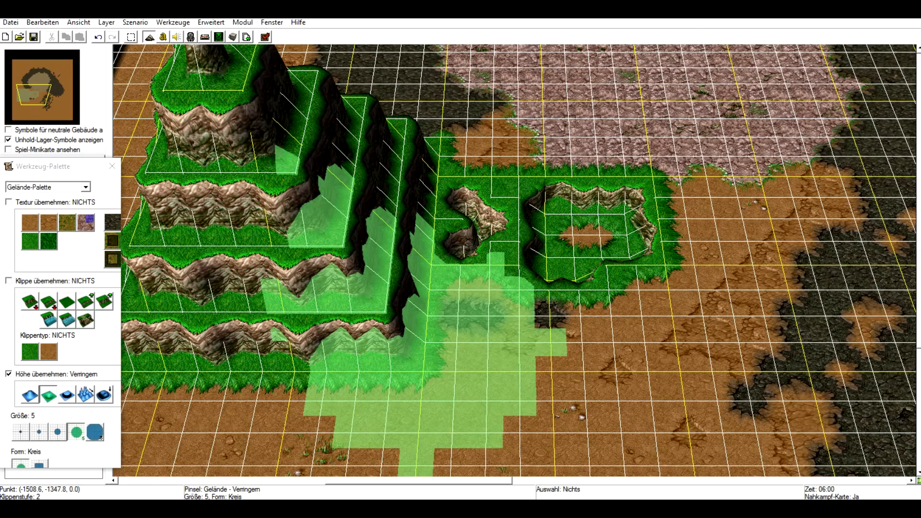
pyautogui.moveTo(490, 330); pyautogui.dragTo(487, 330)
pyautogui.moveTo(497, 233); pyautogui.dragTo(498, 331)
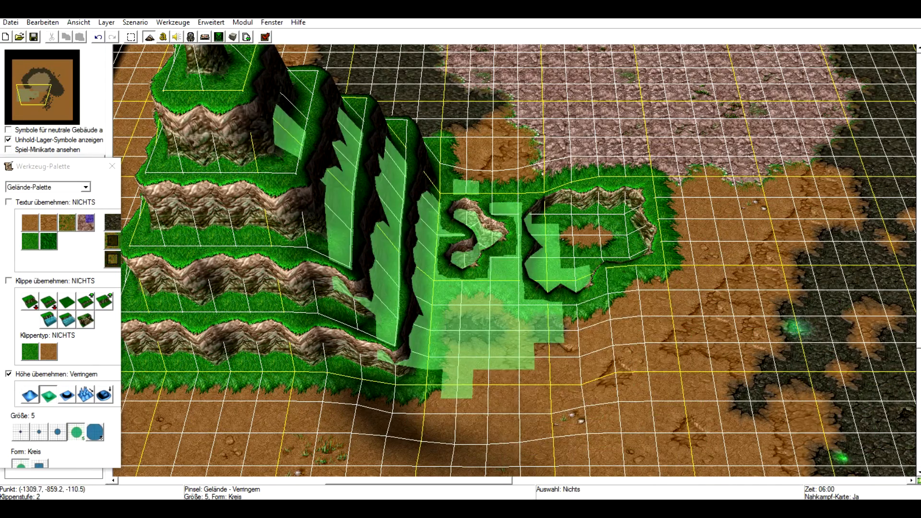
# Undo the terrain lowering strokes and restore the stepped mountain.
pyautogui.hotkey('ctrl', 'z')
pyautogui.hotkey('ctrl', 'z')
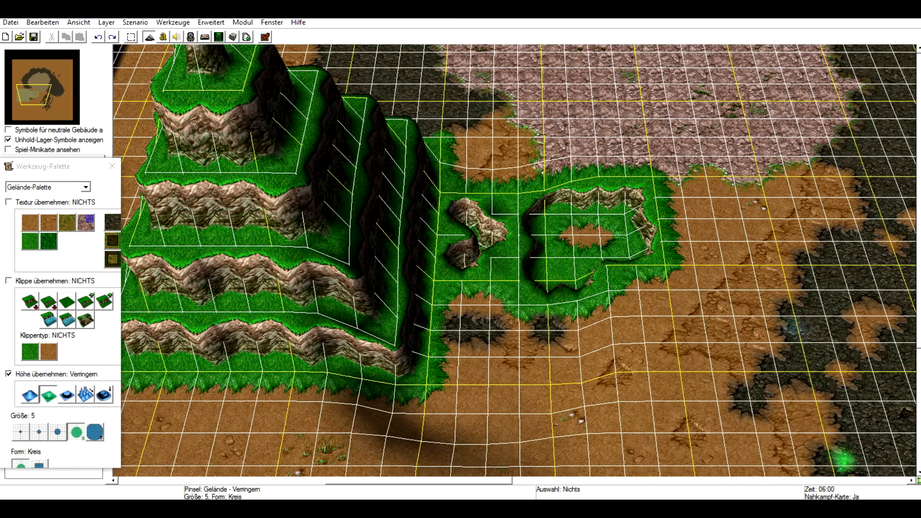
pyautogui.hotkey('ctrl', 'z')
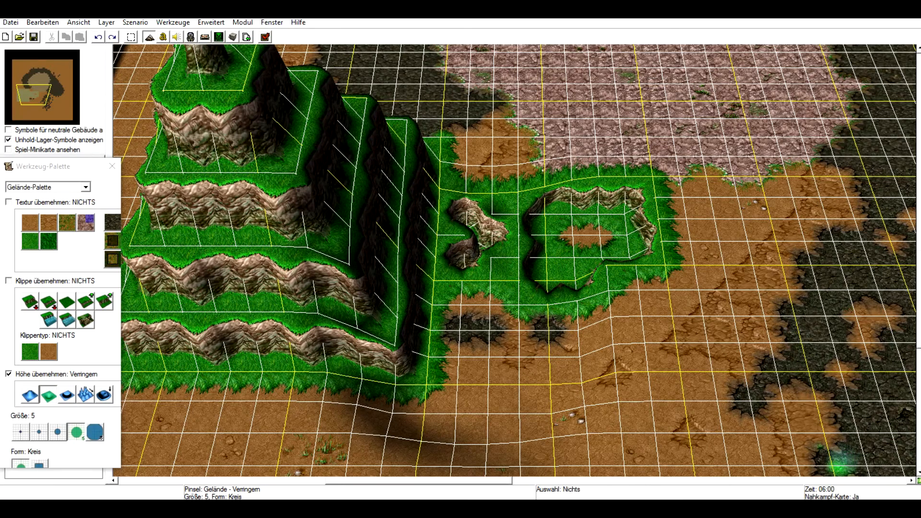
pyautogui.hotkey('ctrl', 'z')
pyautogui.hotkey('ctrl', 'z')
pyautogui.hotkey('ctrl', 'z')
pyautogui.hotkey('ctrl', 'z')
pyautogui.hotkey('ctrl', 'z')
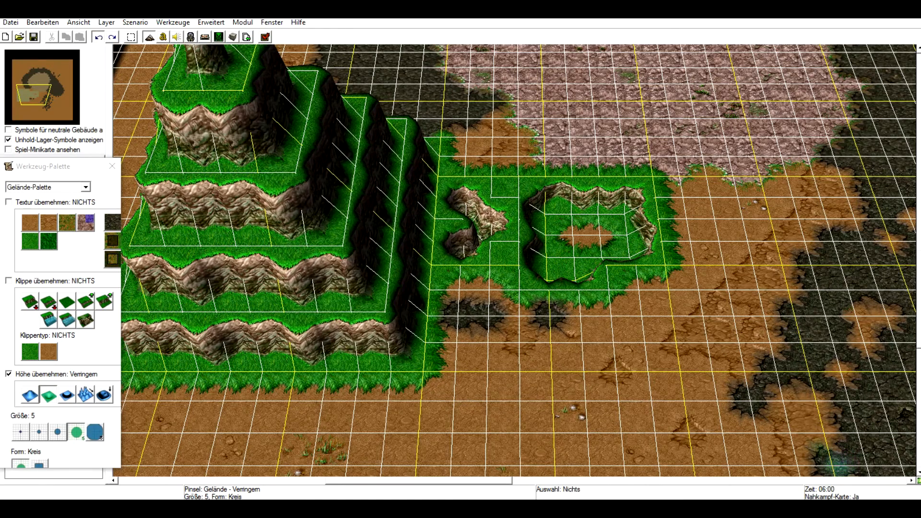
pyautogui.hotkey('ctrl', 'z')
pyautogui.hotkey('ctrl', 'y')
pyautogui.hotkey('ctrl', 'y')
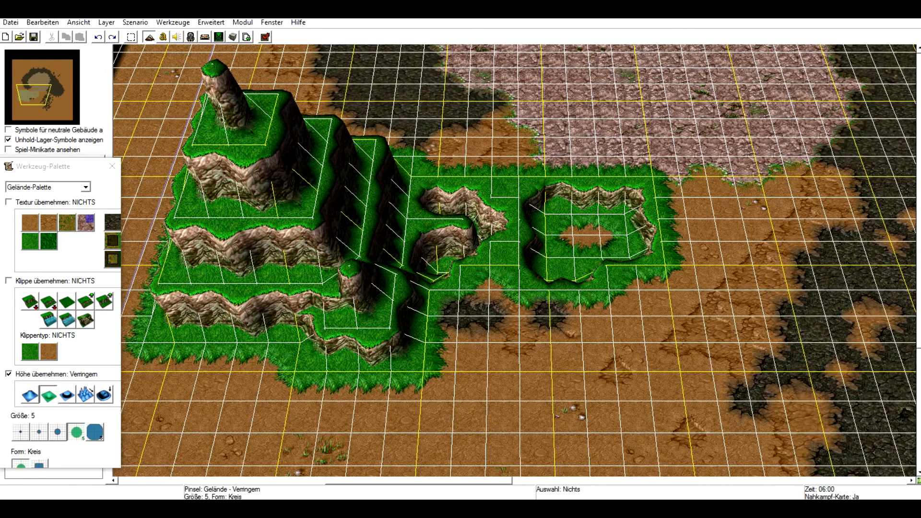
pyautogui.click(111, 37)
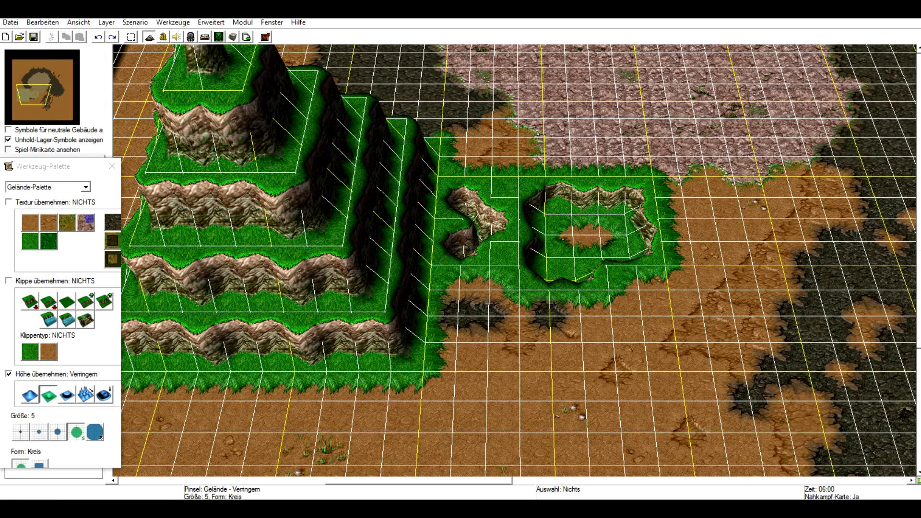
# Switch to a size 2 square brush and lower the ground at the mountain's southeastern foot.
pyautogui.click(39, 431)
pyautogui.click(39, 464)
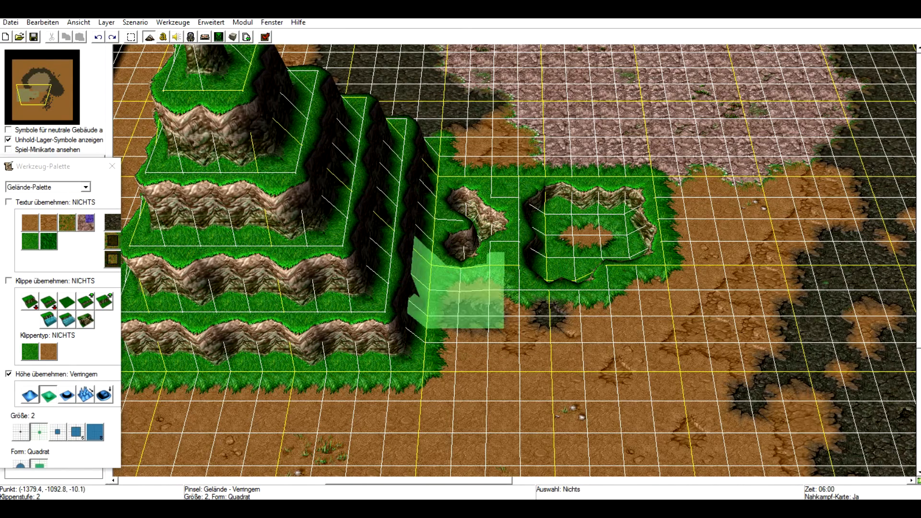
pyautogui.moveTo(462, 290); pyautogui.dragTo(463, 287)
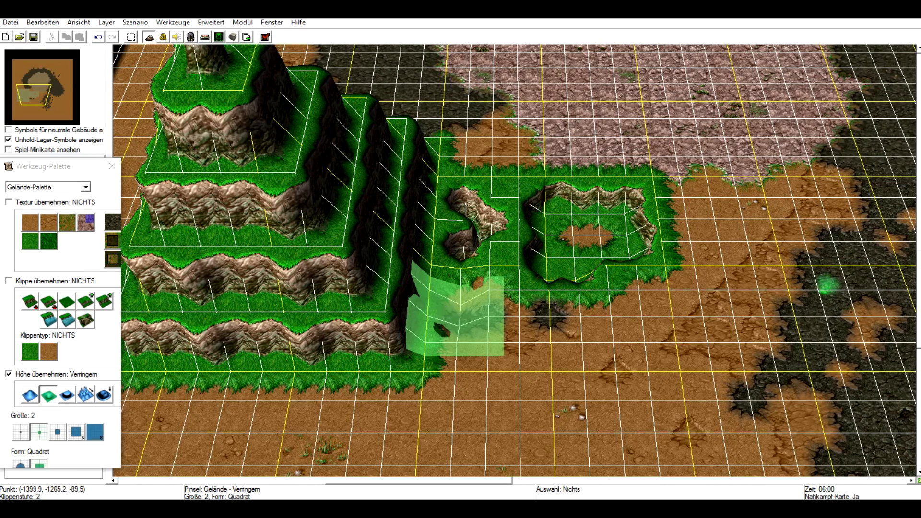
pyautogui.click(460, 324)
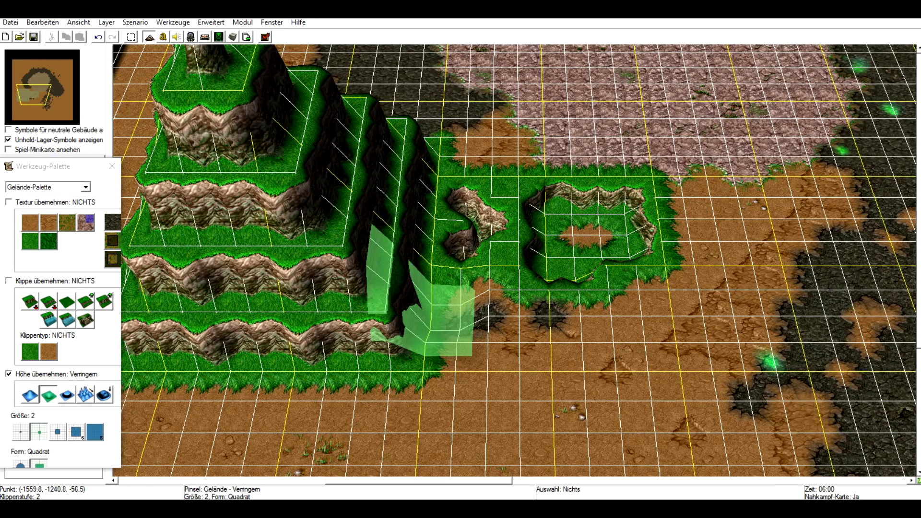
# Extend a large high plateau at the mountain's level over the area east of it with the same-level grass cliff brush.
pyautogui.moveTo(666, 235); pyautogui.dragTo(592, 409, button='right')
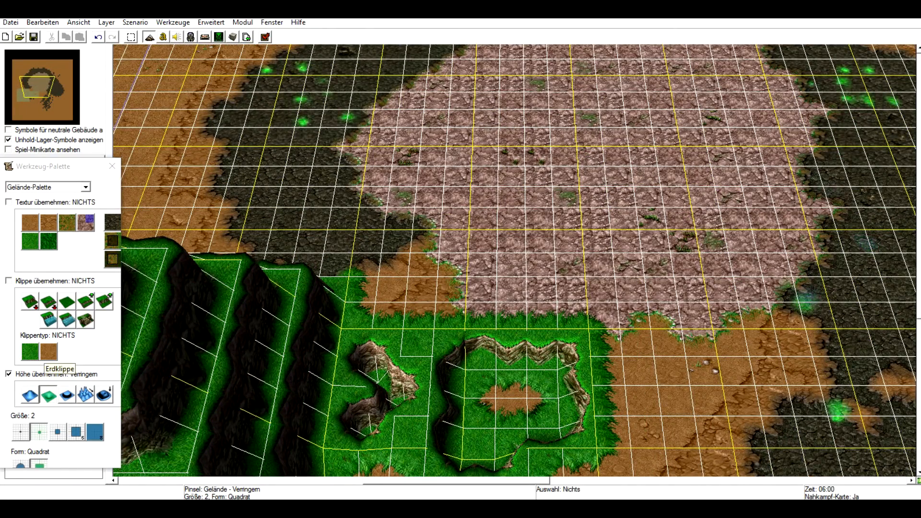
pyautogui.moveTo(485, 424); pyautogui.dragTo(540, 263, button='right')
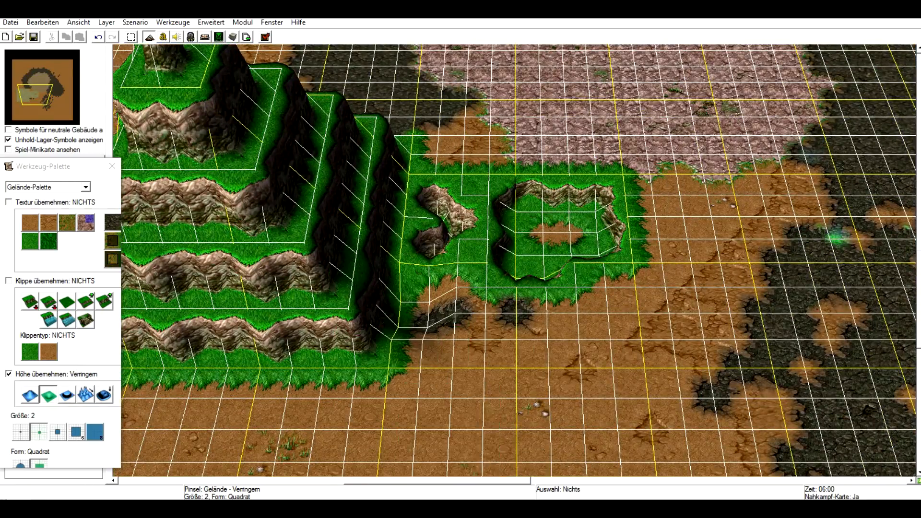
pyautogui.moveTo(617, 206); pyautogui.dragTo(550, 429, button='right')
pyautogui.moveTo(517, 353); pyautogui.dragTo(319, 314, button='right')
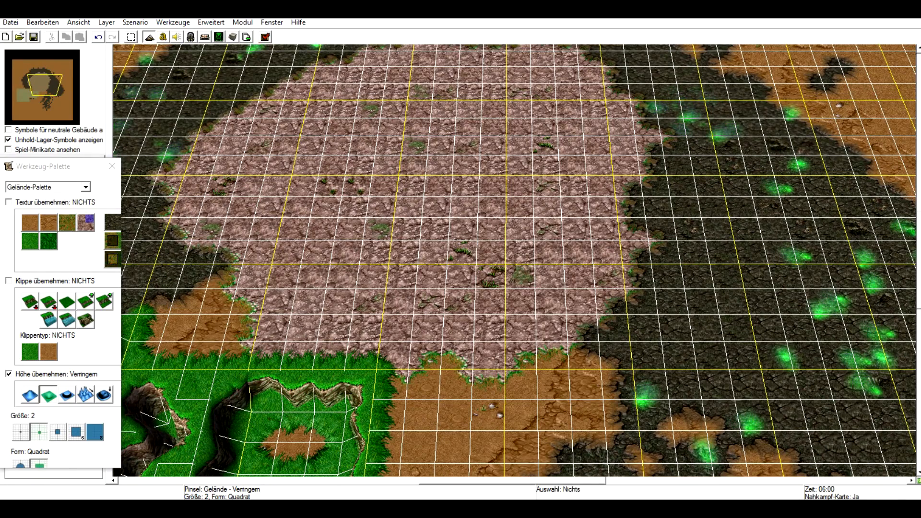
pyautogui.moveTo(193, 287); pyautogui.dragTo(175, 398, button='right')
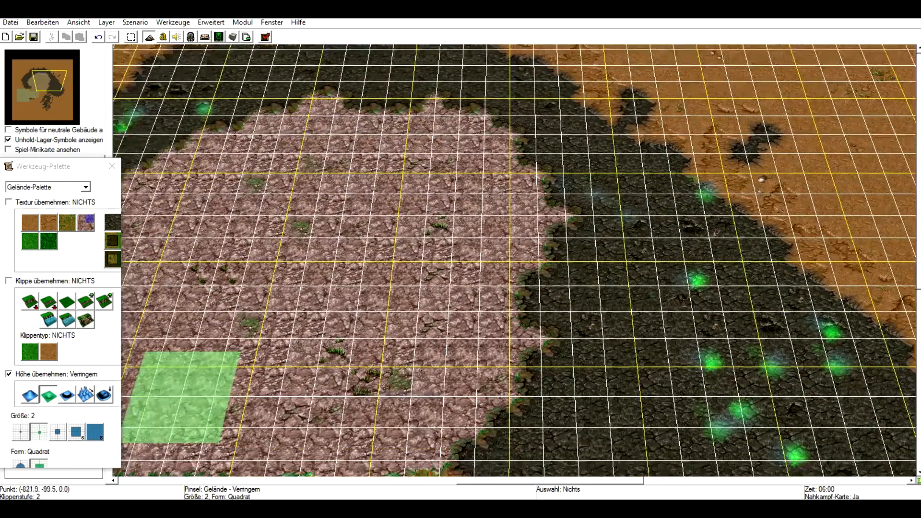
pyautogui.click(67, 302)
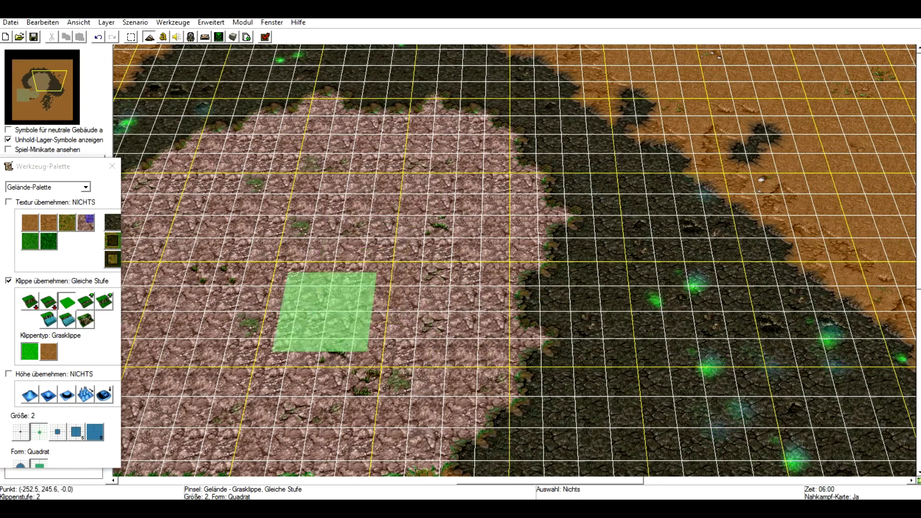
pyautogui.moveTo(320, 314); pyautogui.dragTo(703, 247, button='right')
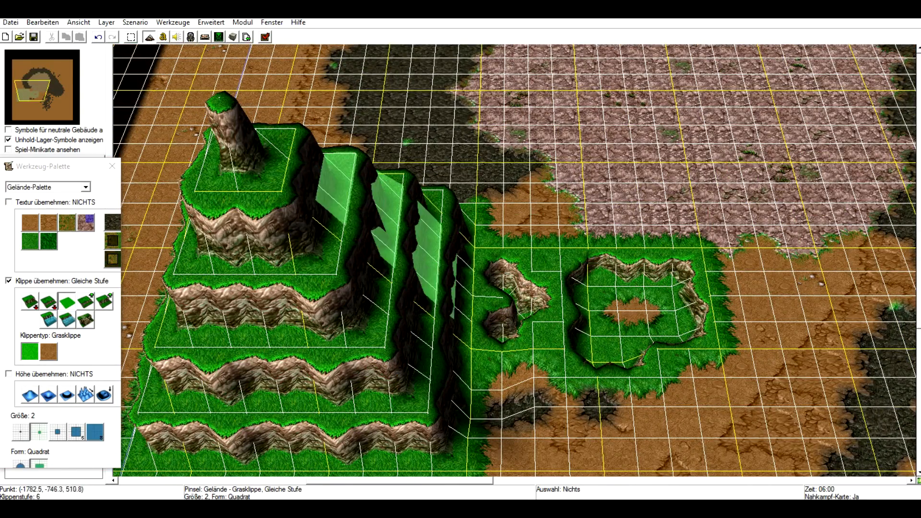
pyautogui.moveTo(399, 220)
pyautogui.mouseDown()
pyautogui.moveTo(513, 191)
pyautogui.moveTo(528, 330)
pyautogui.moveTo(502, 224)
pyautogui.moveTo(539, 258)
pyautogui.moveTo(612, 380)
pyautogui.moveTo(499, 383)
pyautogui.moveTo(680, 254)
pyautogui.moveTo(703, 412)
pyautogui.mouseUp()
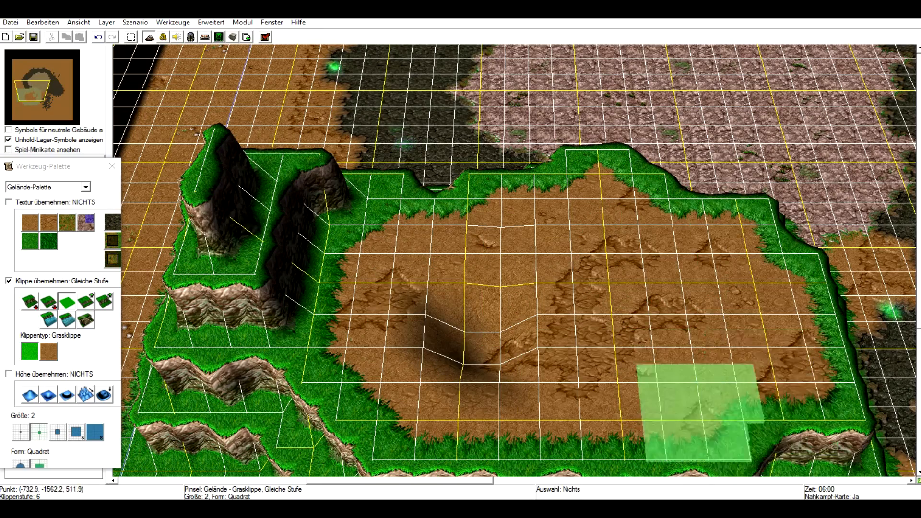
pyautogui.moveTo(691, 355); pyautogui.dragTo(468, 206, button='right')
pyautogui.moveTo(551, 202)
pyautogui.mouseDown()
pyautogui.moveTo(551, 226)
pyautogui.moveTo(689, 257)
pyautogui.moveTo(617, 278)
pyautogui.moveTo(616, 211)
pyautogui.mouseUp()
pyautogui.moveTo(314, 165)
pyautogui.mouseDown(button='right')
pyautogui.moveTo(179, 317)
pyautogui.moveTo(117, 335)
pyautogui.mouseUp(button='right')
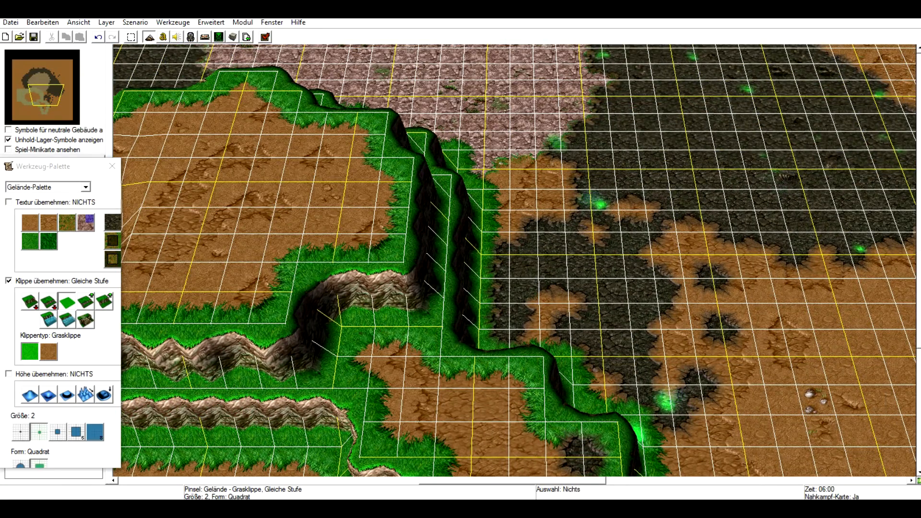
pyautogui.moveTo(637, 309)
pyautogui.mouseDown(button='right')
pyautogui.moveTo(538, 346)
pyautogui.moveTo(175, 401)
pyautogui.mouseUp(button='right')
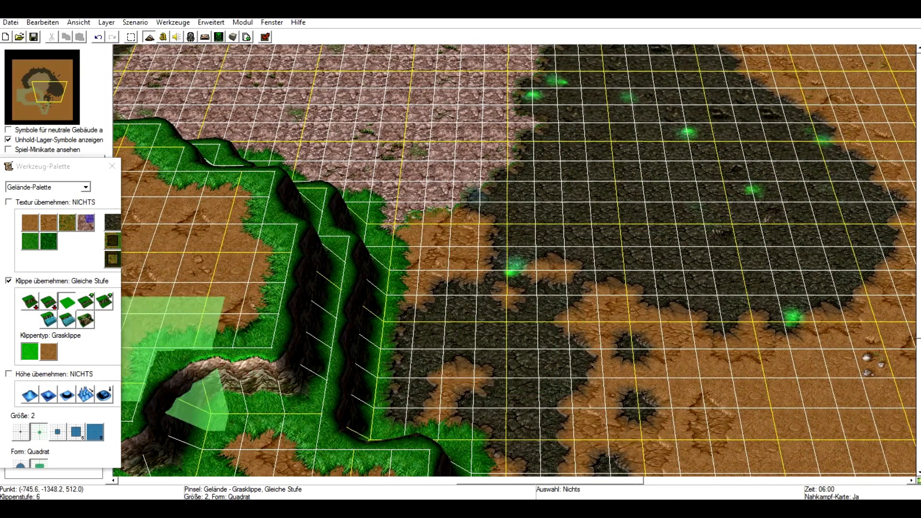
# Create a shallow water pool in the middle of the raised dirt plateau with the water cliff brush.
pyautogui.click(49, 318)
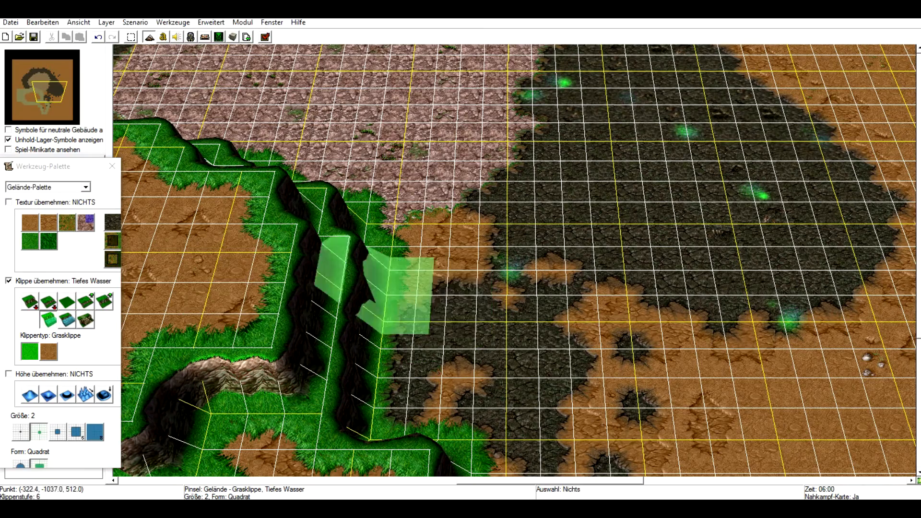
pyautogui.moveTo(185, 252); pyautogui.dragTo(386, 259, button='right')
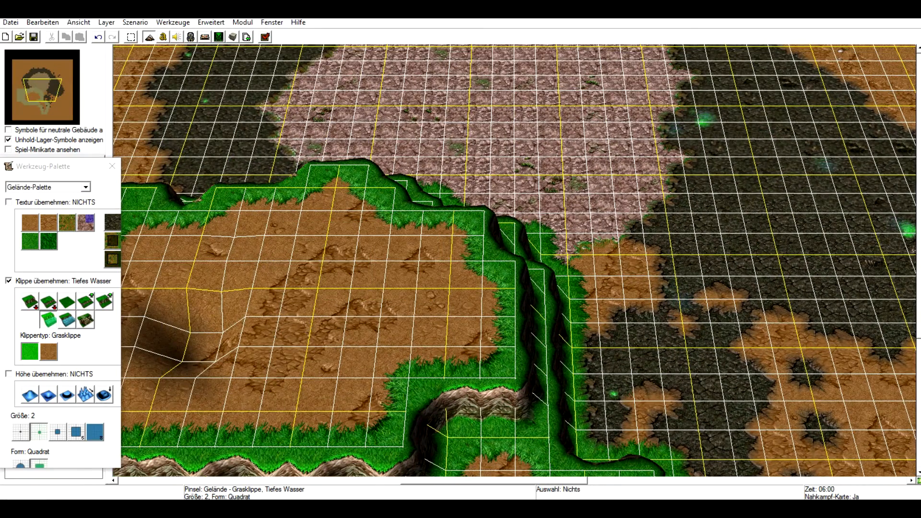
pyautogui.click(67, 320)
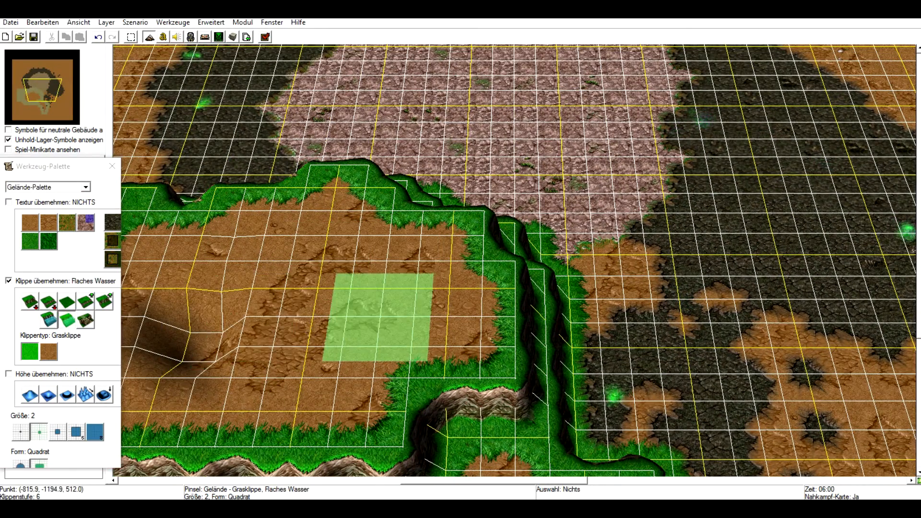
pyautogui.click(377, 317)
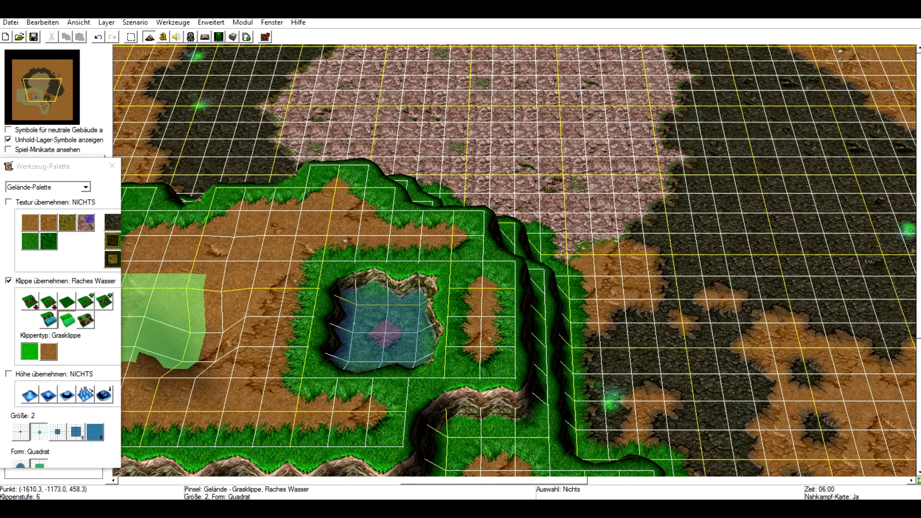
# Convert the plateau pool to deep water with the deep water cliff brush.
pyautogui.click(173, 326)
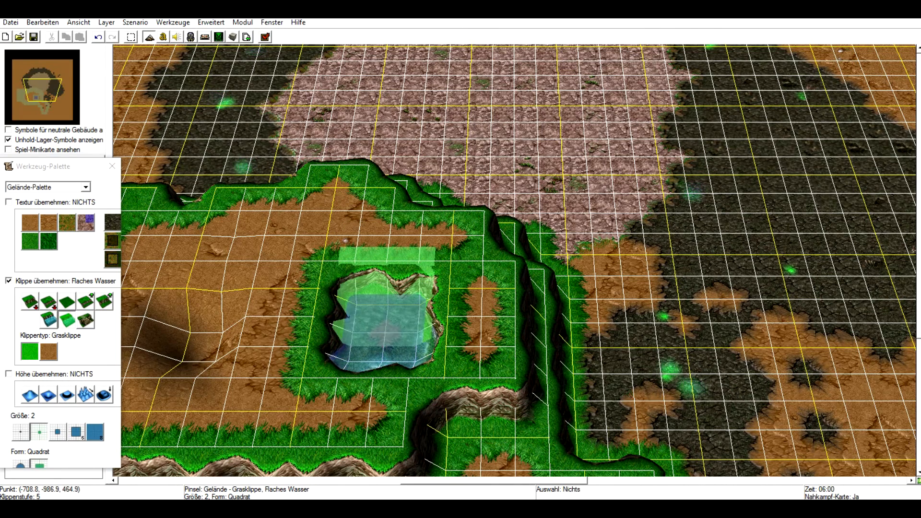
pyautogui.click(49, 320)
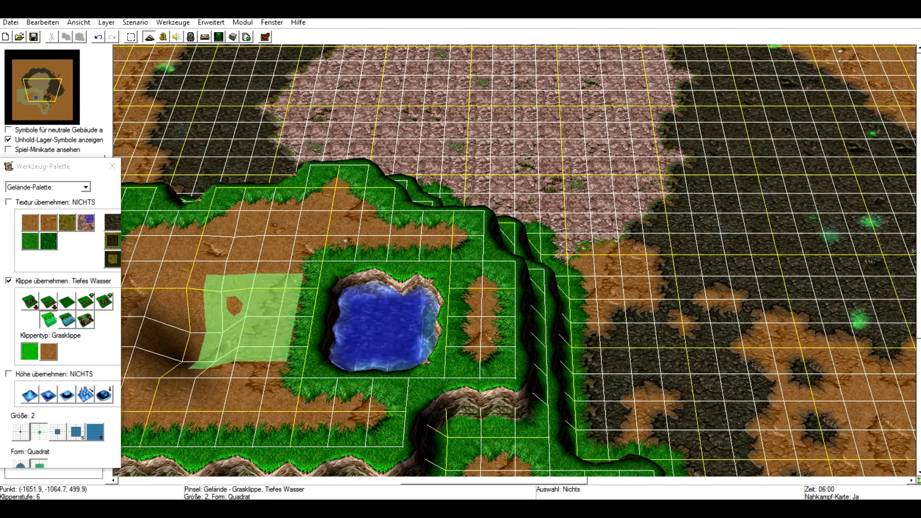
# Raise a rectangular one-level grass cliff plateau on the open dirt east of the mountain.
pyautogui.click(67, 301)
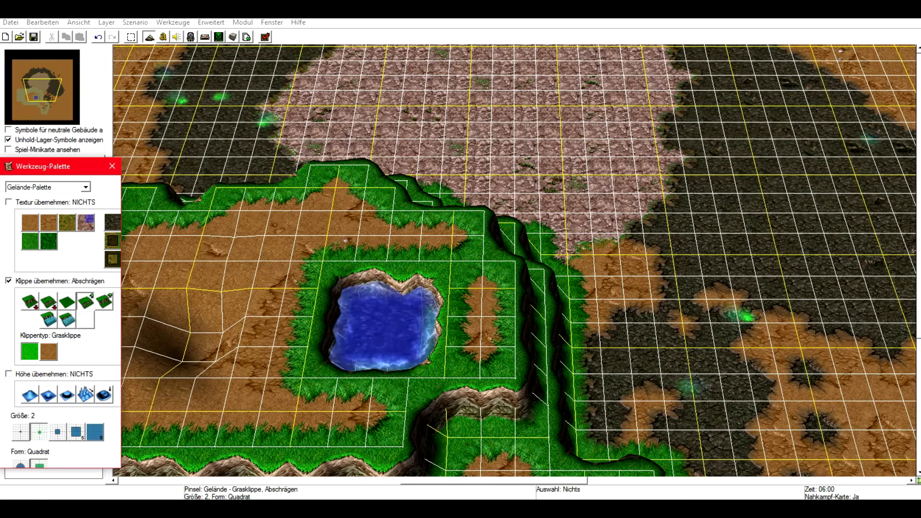
pyautogui.click(86, 301)
pyautogui.moveTo(864, 277)
pyautogui.mouseDown(button='right')
pyautogui.moveTo(487, 298)
pyautogui.moveTo(458, 315)
pyautogui.mouseUp(button='right')
pyautogui.moveTo(539, 256)
pyautogui.mouseDown()
pyautogui.moveTo(577, 288)
pyautogui.moveTo(606, 272)
pyautogui.moveTo(611, 254)
pyautogui.moveTo(581, 254)
pyautogui.moveTo(573, 261)
pyautogui.moveTo(606, 278)
pyautogui.moveTo(674, 280)
pyautogui.moveTo(645, 275)
pyautogui.moveTo(615, 295)
pyautogui.moveTo(551, 295)
pyautogui.mouseUp()
# Turn the southern cliff edge of the raised rectangular plateau into a ramp with the ramp cliff brush.
pyautogui.click(85, 320)
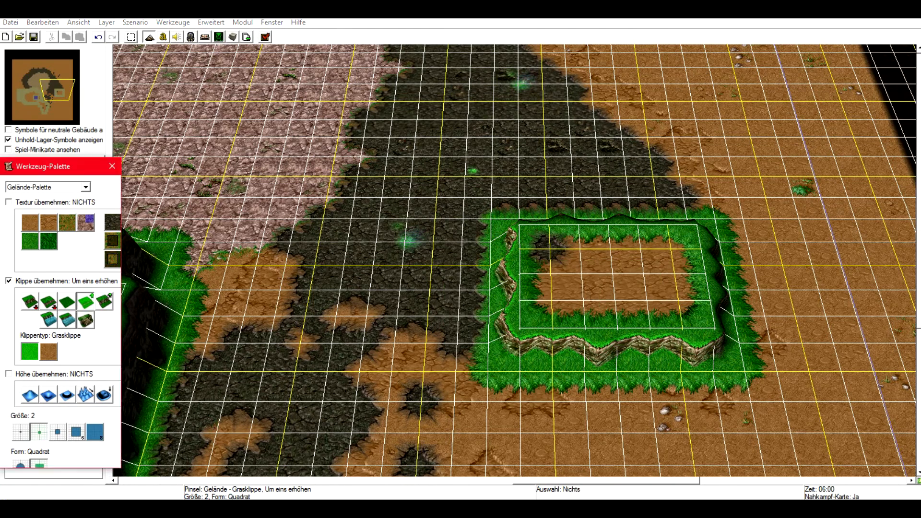
pyautogui.moveTo(587, 378)
pyautogui.mouseDown(button='right')
pyautogui.moveTo(510, 341)
pyautogui.moveTo(645, 214)
pyautogui.moveTo(576, 257)
pyautogui.mouseUp(button='right')
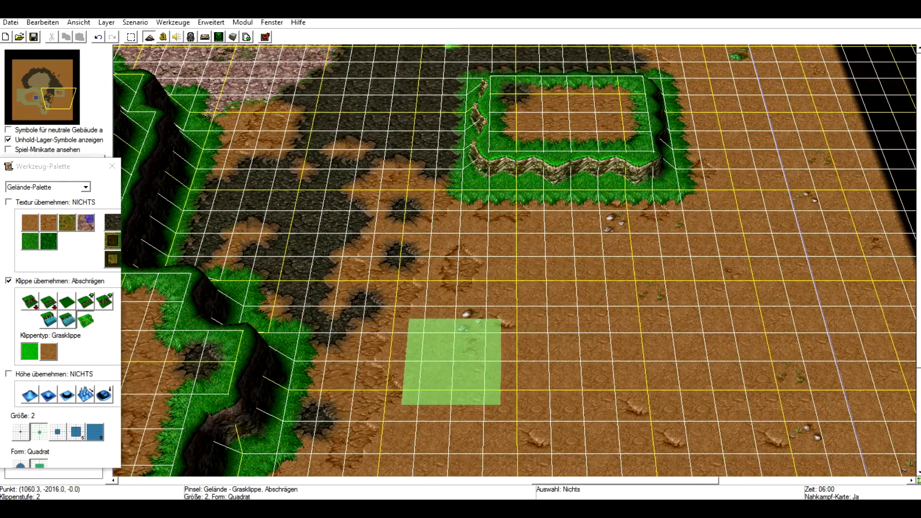
pyautogui.moveTo(451, 362)
pyautogui.mouseDown(button='right')
pyautogui.moveTo(495, 312)
pyautogui.moveTo(588, 324)
pyautogui.mouseUp(button='right')
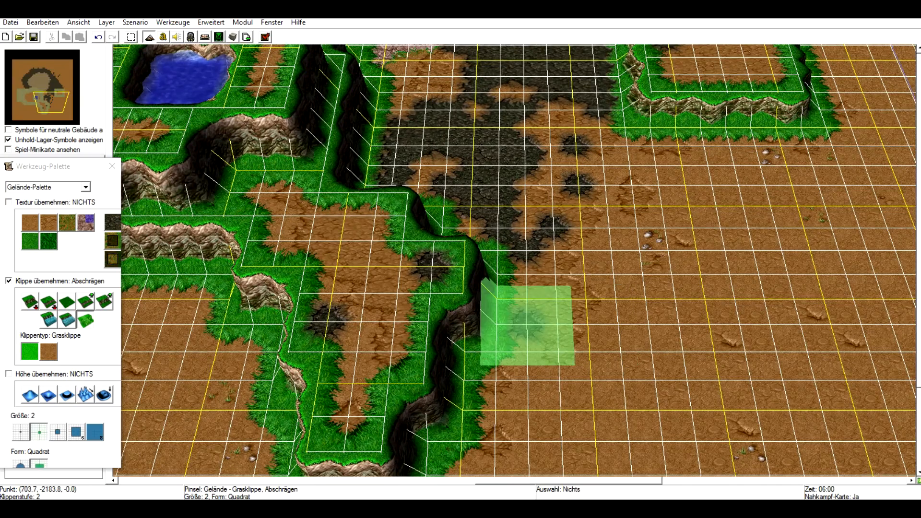
pyautogui.click(67, 302)
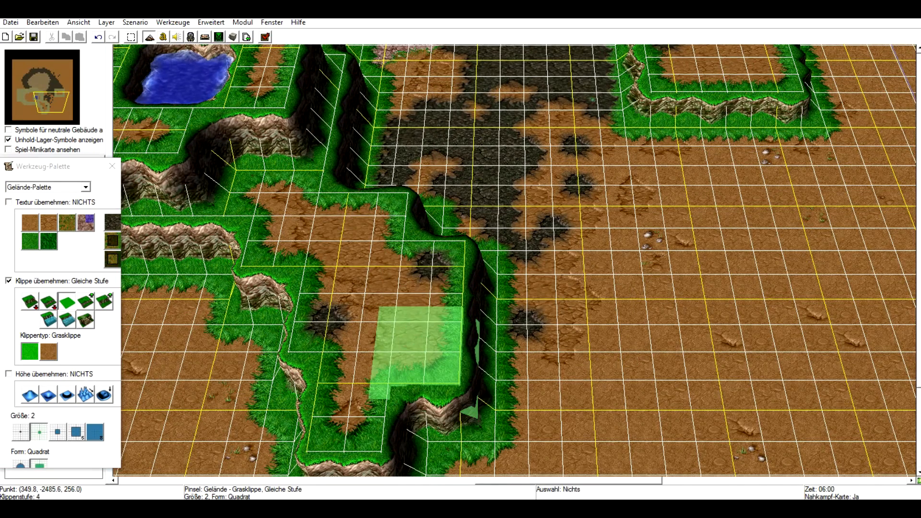
pyautogui.click(85, 320)
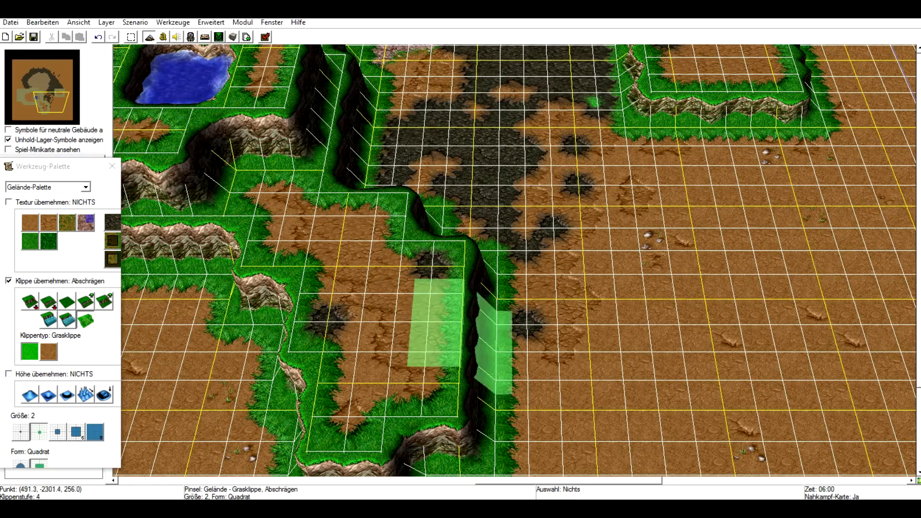
pyautogui.press('Down')
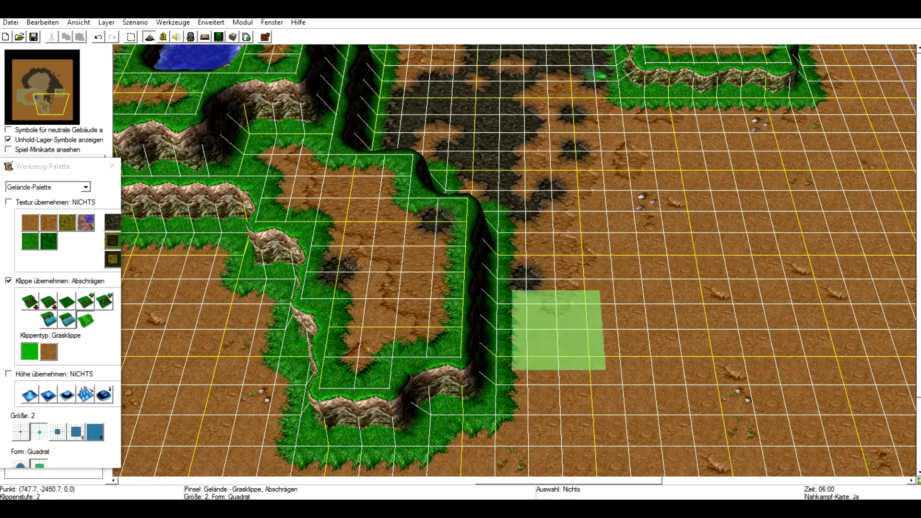
pyautogui.moveTo(698, 255)
pyautogui.mouseDown(button='right')
pyautogui.moveTo(542, 390)
pyautogui.moveTo(463, 417)
pyautogui.moveTo(552, 206)
pyautogui.mouseUp(button='right')
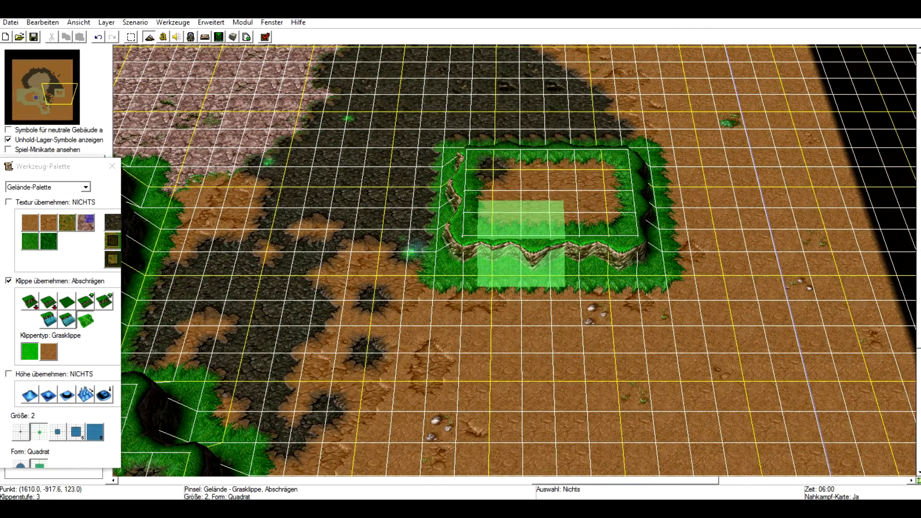
pyautogui.moveTo(475, 244)
pyautogui.mouseDown()
pyautogui.moveTo(466, 243)
pyautogui.moveTo(581, 269)
pyautogui.moveTo(604, 244)
pyautogui.mouseUp()
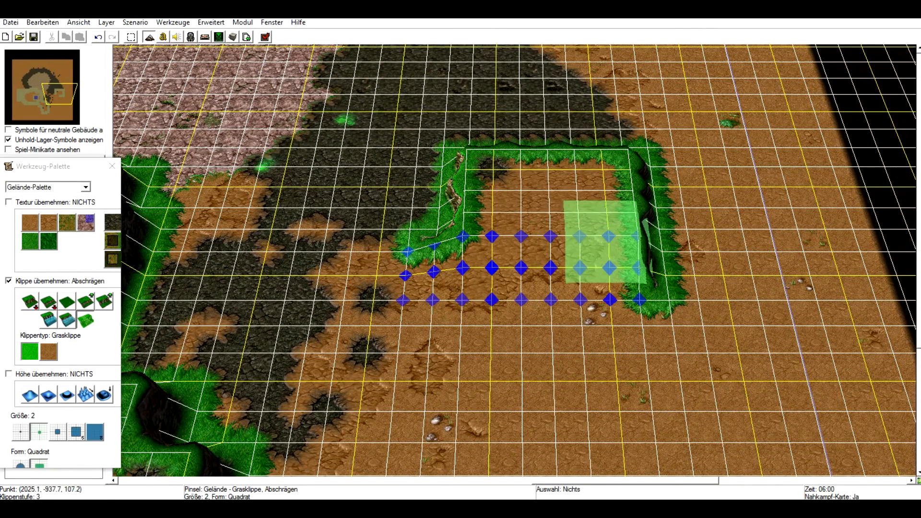
# Extend the ramp along the plateau's eastern and northern cliff edges.
pyautogui.moveTo(715, 229)
pyautogui.mouseDown()
pyautogui.moveTo(632, 267)
pyautogui.moveTo(627, 173)
pyautogui.moveTo(586, 152)
pyautogui.moveTo(442, 147)
pyautogui.moveTo(455, 250)
pyautogui.moveTo(440, 165)
pyautogui.mouseUp()
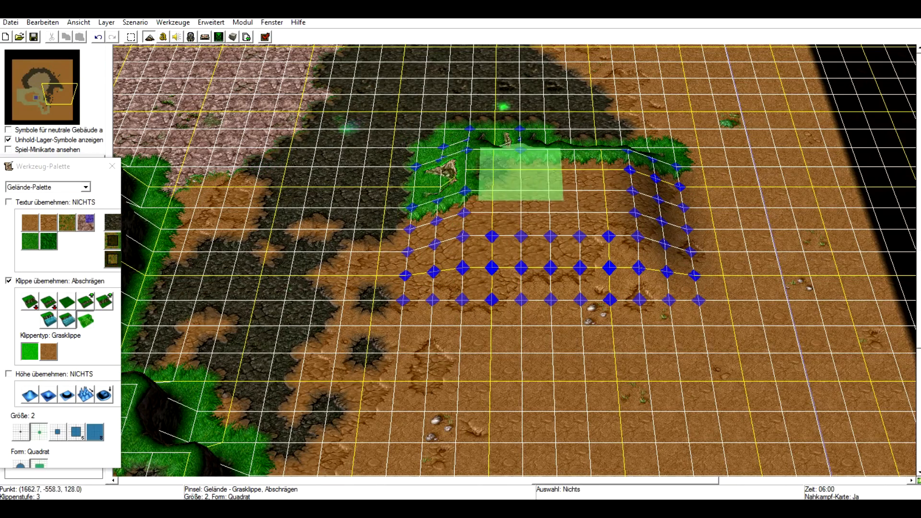
pyautogui.moveTo(516, 156); pyautogui.dragTo(481, 358, button='right')
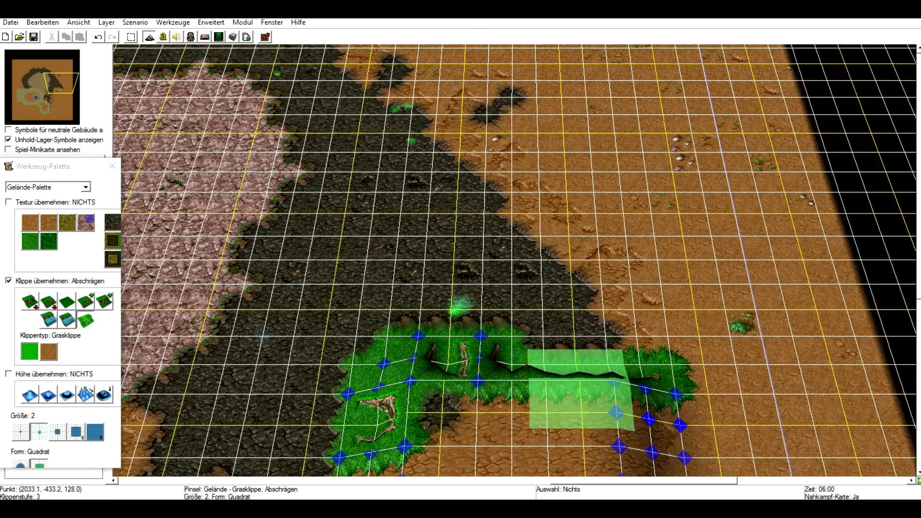
pyautogui.moveTo(546, 358)
pyautogui.mouseDown()
pyautogui.moveTo(576, 374)
pyautogui.moveTo(583, 429)
pyautogui.moveTo(476, 388)
pyautogui.mouseUp()
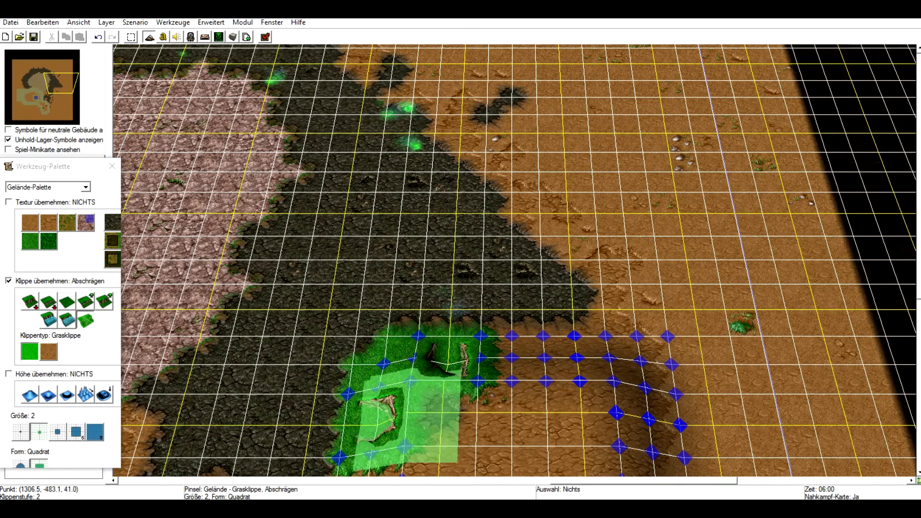
# Raise the ground slightly just south of the ramped plateau with the size 2 square raise brush.
pyautogui.moveTo(546, 421); pyautogui.dragTo(566, 264, button='right')
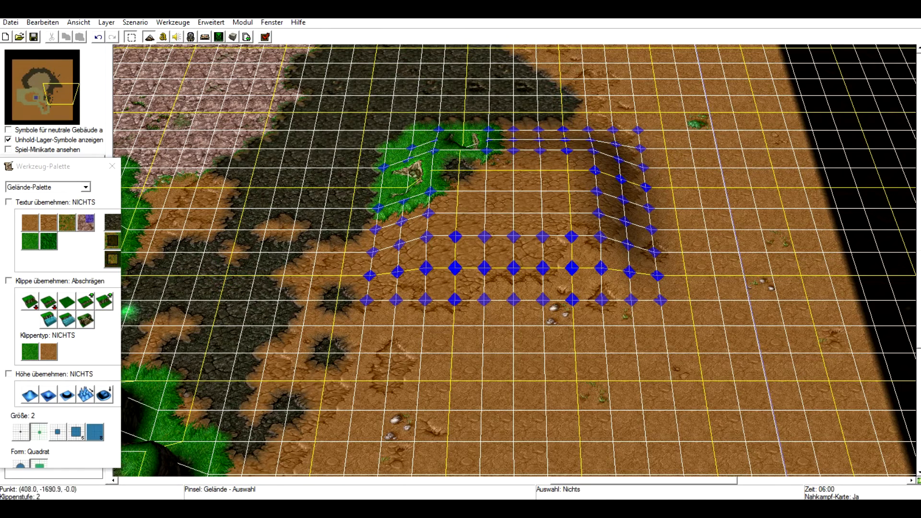
pyautogui.moveTo(310, 381); pyautogui.dragTo(302, 442, button='right')
pyautogui.click(30, 395)
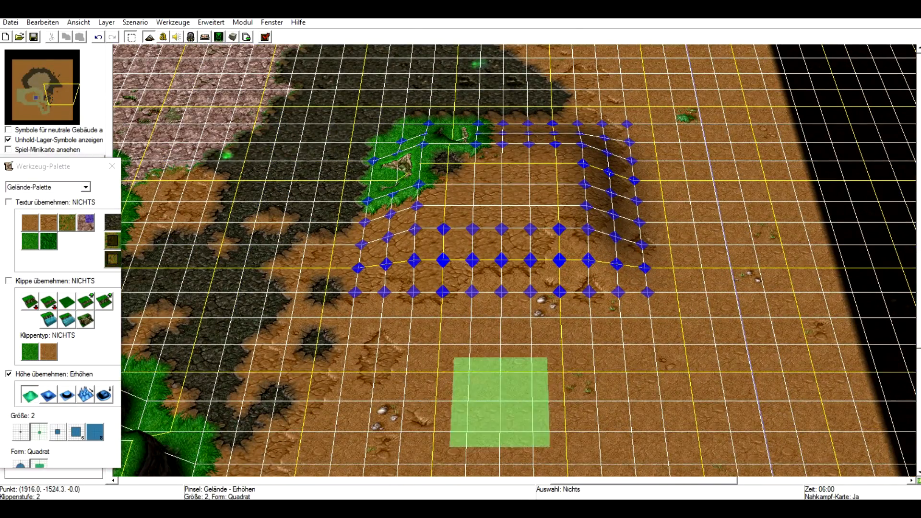
pyautogui.moveTo(532, 344)
pyautogui.mouseDown()
pyautogui.moveTo(533, 315)
pyautogui.moveTo(533, 402)
pyautogui.moveTo(530, 259)
pyautogui.moveTo(559, 259)
pyautogui.moveTo(592, 315)
pyautogui.moveTo(594, 343)
pyautogui.mouseUp()
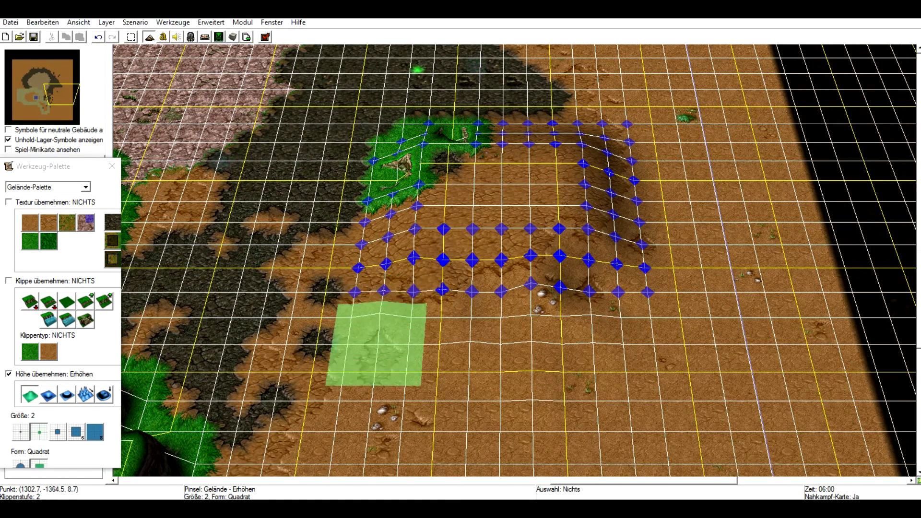
pyautogui.moveTo(470, 372)
pyautogui.mouseDown()
pyautogui.moveTo(472, 288)
pyautogui.moveTo(439, 344)
pyautogui.moveTo(472, 288)
pyautogui.mouseUp()
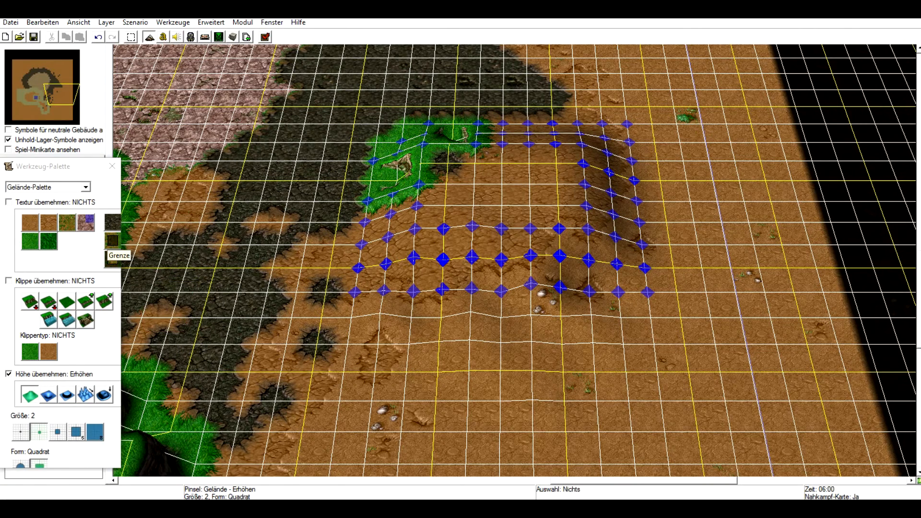
# Paint boundary texture onto the dirt near the map's eastern edge.
pyautogui.click(113, 241)
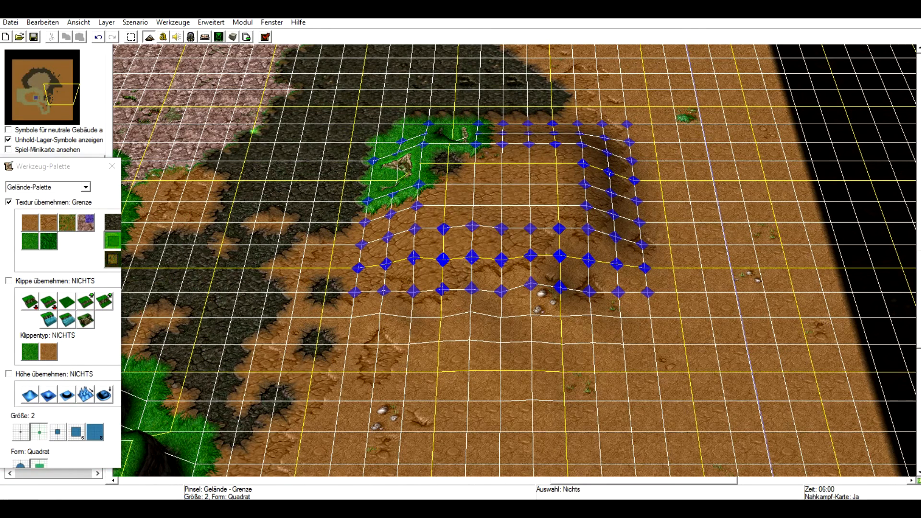
pyautogui.moveTo(873, 292)
pyautogui.mouseDown()
pyautogui.moveTo(801, 319)
pyautogui.moveTo(734, 292)
pyautogui.moveTo(784, 245)
pyautogui.moveTo(837, 242)
pyautogui.moveTo(699, 245)
pyautogui.moveTo(741, 317)
pyautogui.moveTo(832, 318)
pyautogui.mouseUp()
pyautogui.moveTo(818, 267)
pyautogui.mouseDown(button='right')
pyautogui.moveTo(676, 308)
pyautogui.moveTo(672, 322)
pyautogui.mouseUp(button='right')
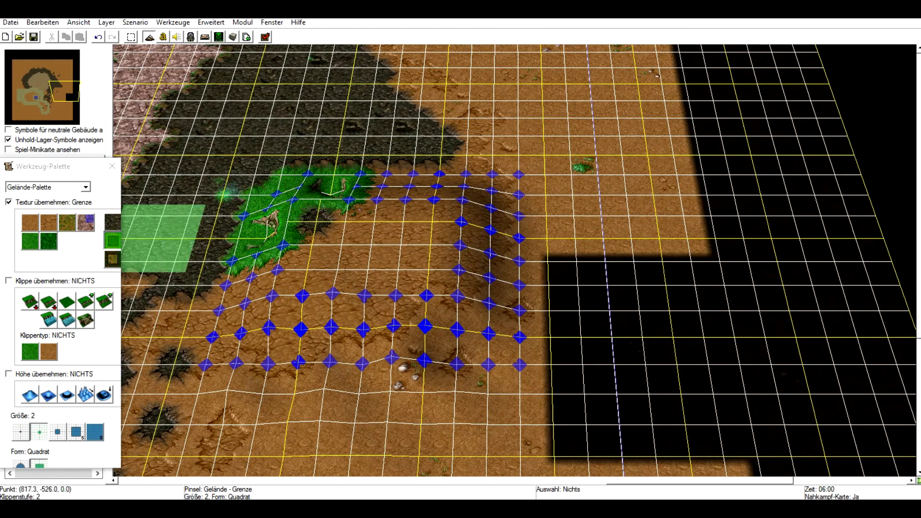
# Erase the newly painted boundary at the eastern map edge with the remove-boundary texture.
pyautogui.click(112, 259)
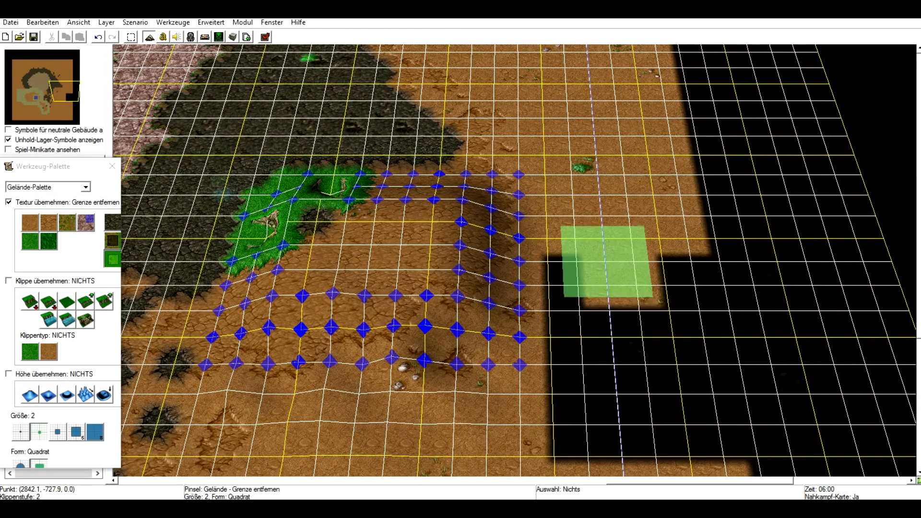
pyautogui.moveTo(614, 278); pyautogui.dragTo(617, 314)
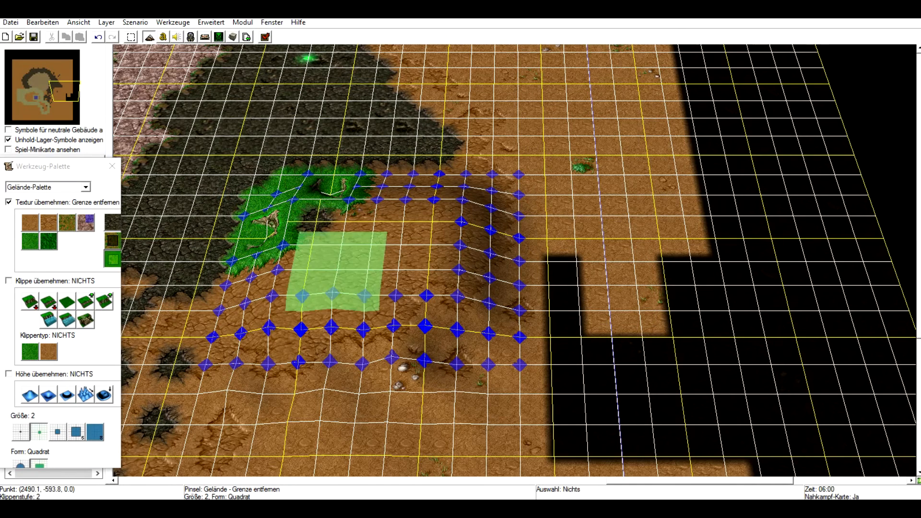
pyautogui.moveTo(580, 194)
pyautogui.mouseDown()
pyautogui.moveTo(575, 364)
pyautogui.moveTo(687, 425)
pyautogui.moveTo(734, 340)
pyautogui.moveTo(692, 261)
pyautogui.moveTo(648, 364)
pyautogui.moveTo(791, 311)
pyautogui.mouseUp()
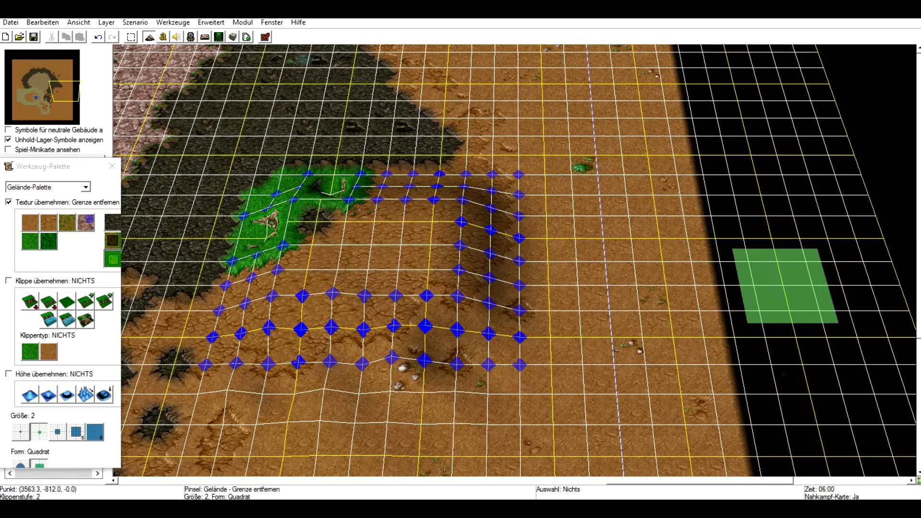
# Remove boundary texture along the northern and eastern map edges with the remove-boundary brush.
pyautogui.moveTo(704, 175); pyautogui.dragTo(555, 415, button='right')
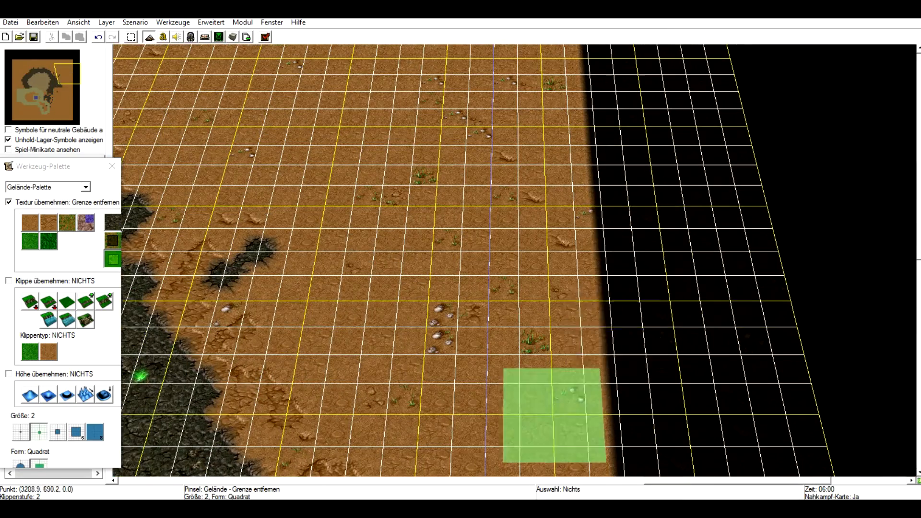
pyautogui.moveTo(600, 186)
pyautogui.mouseDown(button='right')
pyautogui.moveTo(600, 230)
pyautogui.moveTo(682, 284)
pyautogui.moveTo(617, 339)
pyautogui.moveTo(732, 211)
pyautogui.mouseUp(button='right')
pyautogui.moveTo(508, 211); pyautogui.dragTo(547, 315, button='right')
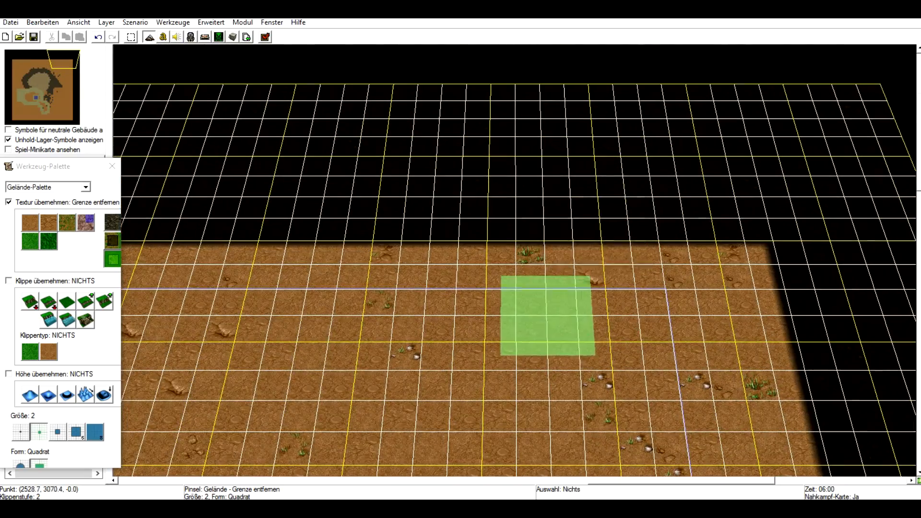
pyautogui.moveTo(323, 372); pyautogui.dragTo(404, 81, button='right')
pyautogui.moveTo(453, 346); pyautogui.dragTo(450, 129, button='right')
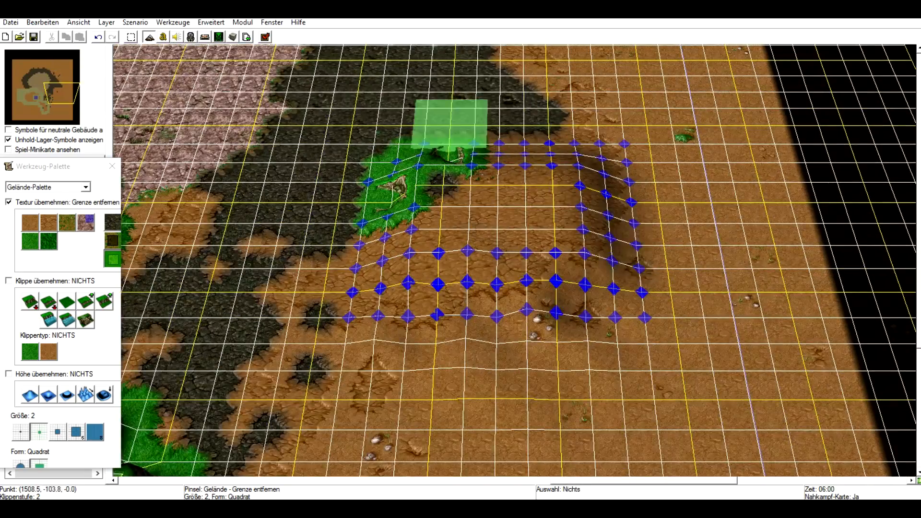
pyautogui.moveTo(734, 318); pyautogui.dragTo(737, 110, button='right')
pyautogui.moveTo(466, 187); pyautogui.dragTo(586, 349, button='right')
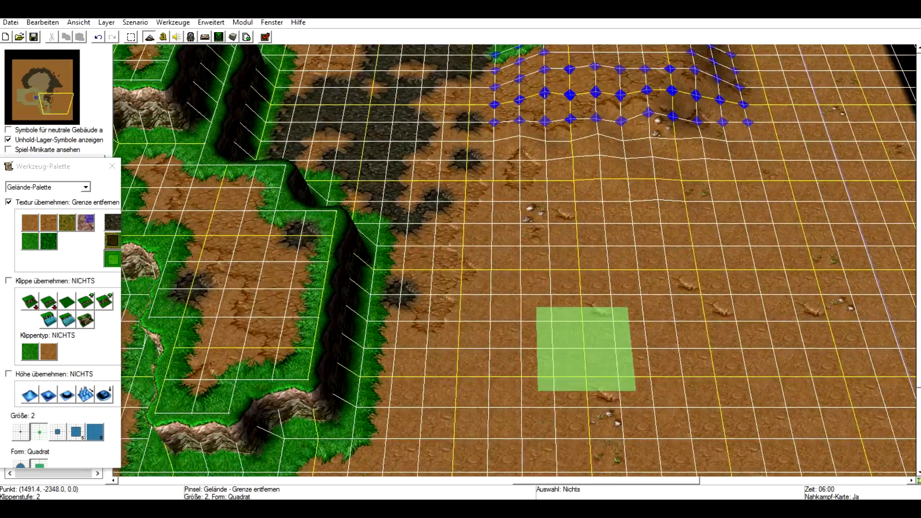
pyautogui.moveTo(583, 165)
pyautogui.mouseDown(button='right')
pyautogui.moveTo(459, 325)
pyautogui.moveTo(187, 307)
pyautogui.mouseUp(button='right')
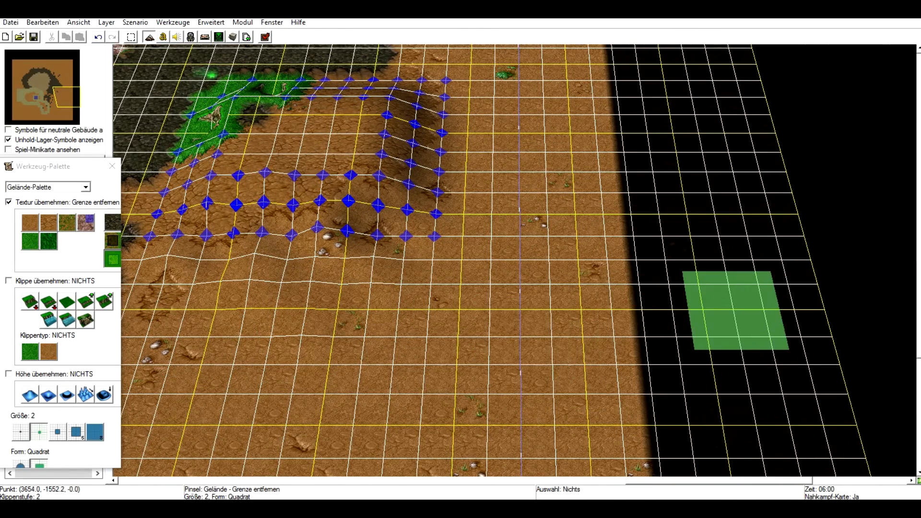
pyautogui.moveTo(834, 177); pyautogui.dragTo(787, 441, button='right')
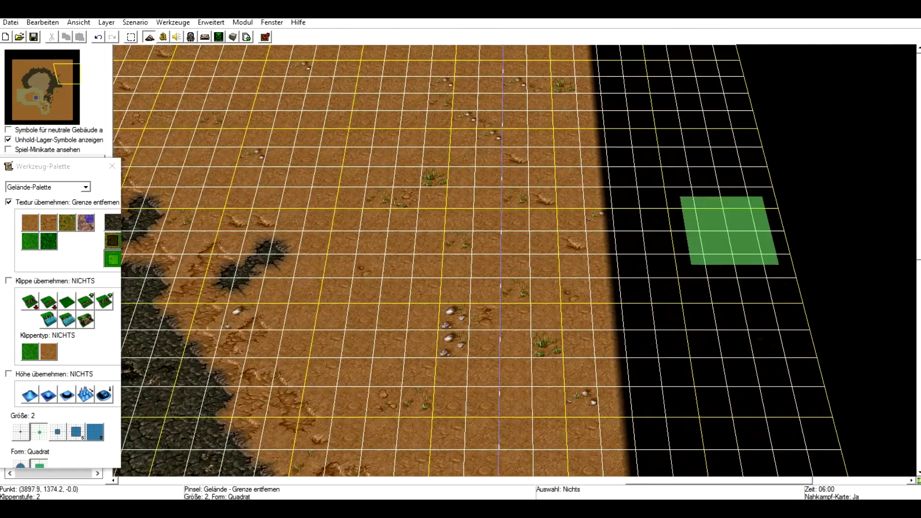
pyautogui.moveTo(695, 229)
pyautogui.mouseDown(button='right')
pyautogui.moveTo(662, 333)
pyautogui.moveTo(780, 291)
pyautogui.moveTo(770, 325)
pyautogui.moveTo(509, 437)
pyautogui.mouseUp(button='right')
pyautogui.moveTo(620, 176); pyautogui.dragTo(693, 337, button='right')
pyautogui.moveTo(220, 357); pyautogui.dragTo(798, 284, button='right')
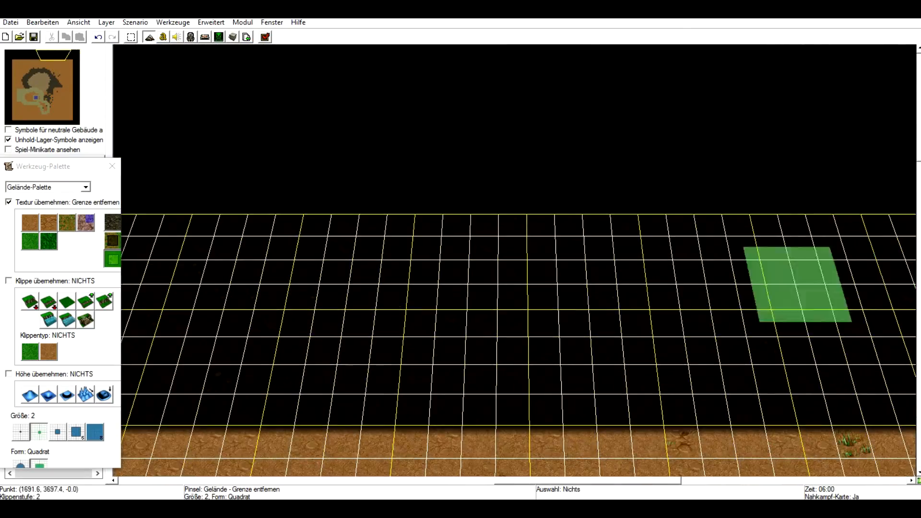
pyautogui.moveTo(402, 446); pyautogui.dragTo(865, 204, button='right')
pyautogui.moveTo(643, 455); pyautogui.dragTo(661, 300, button='right')
pyautogui.moveTo(658, 220); pyautogui.dragTo(417, 426, button='right')
pyautogui.moveTo(816, 463); pyautogui.dragTo(397, 360, button='right')
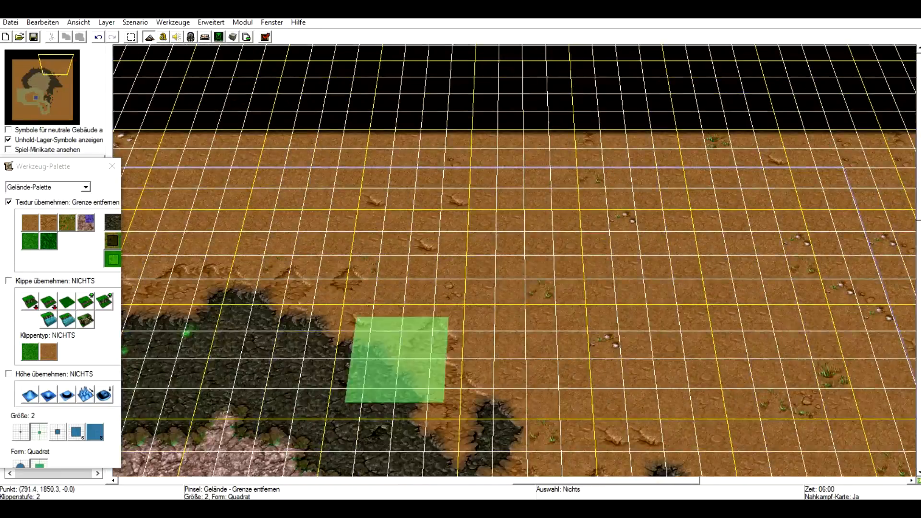
# Pan across the map to review the edited terrain and boundary areas.
pyautogui.moveTo(689, 420); pyautogui.dragTo(401, 366, button='right')
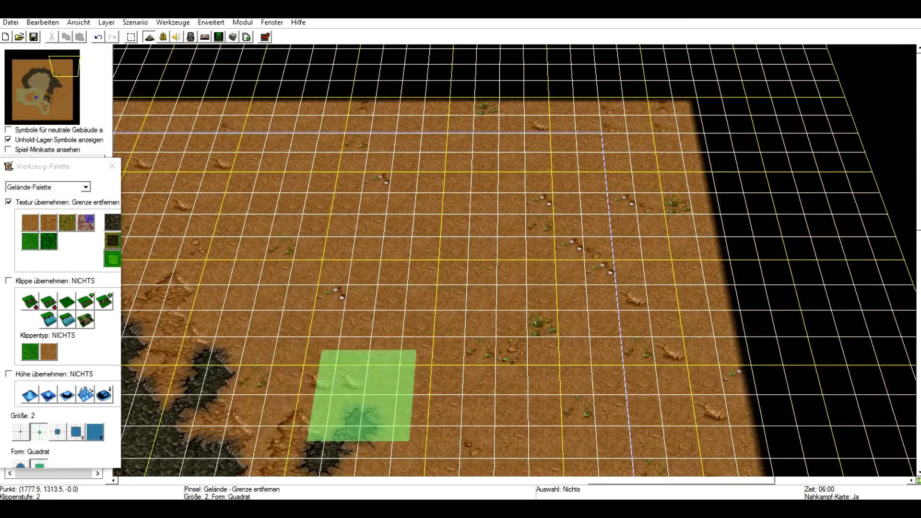
pyautogui.moveTo(269, 394); pyautogui.dragTo(374, 125, button='right')
pyautogui.moveTo(374, 374); pyautogui.dragTo(643, 149, button='right')
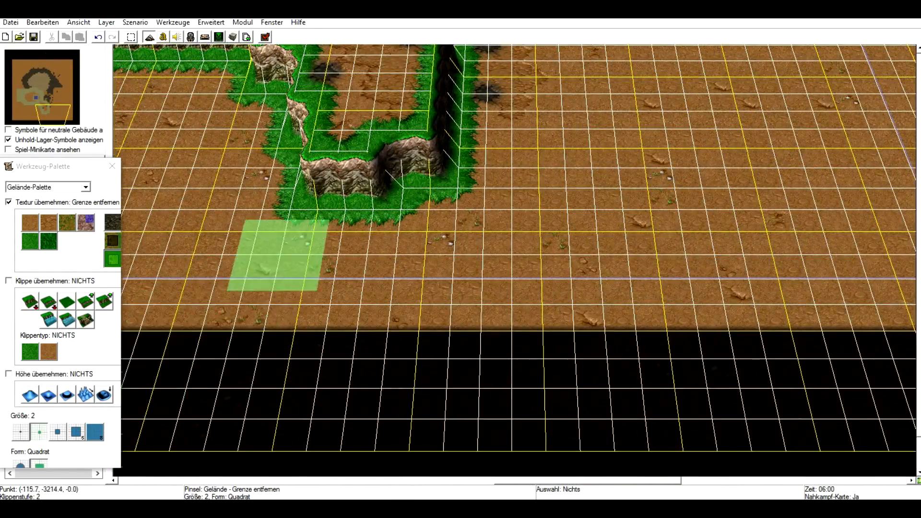
pyautogui.moveTo(278, 256); pyautogui.dragTo(411, 412, button='right')
pyautogui.moveTo(288, 168); pyautogui.dragTo(432, 475, button='right')
pyautogui.moveTo(396, 216)
pyautogui.mouseDown(button='right')
pyautogui.moveTo(401, 265)
pyautogui.moveTo(357, 389)
pyautogui.mouseUp(button='right')
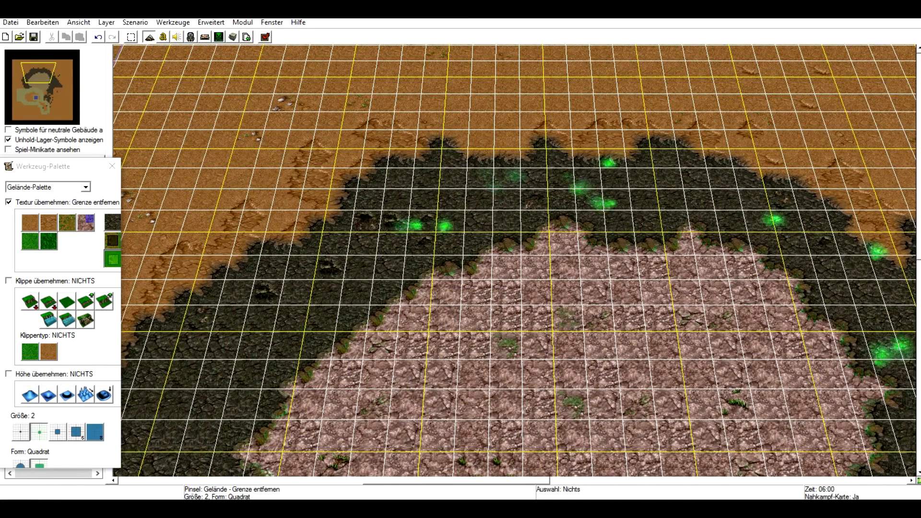
pyautogui.moveTo(92, 157); pyautogui.dragTo(91, 121)
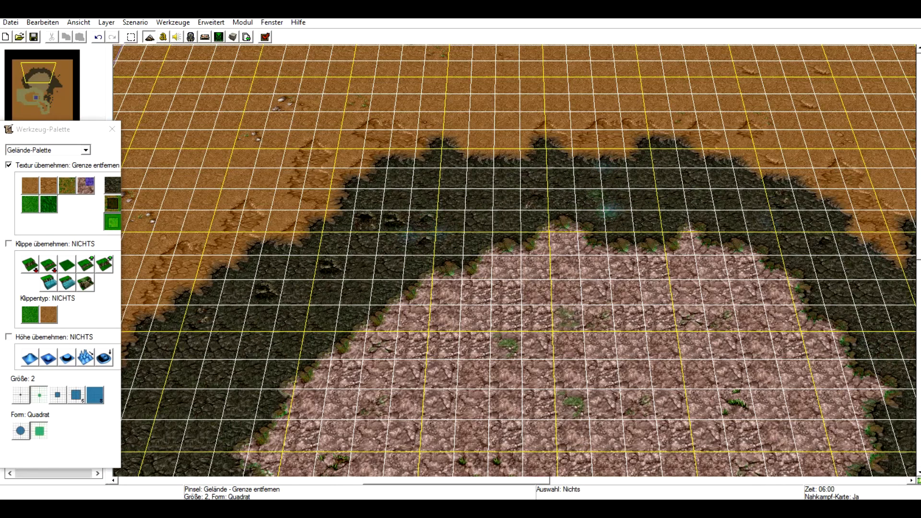
# Create a new 64 x 64 map with the Stadtgebiet tileset, start cliff level 2 and a random height field.
pyautogui.click(10, 23)
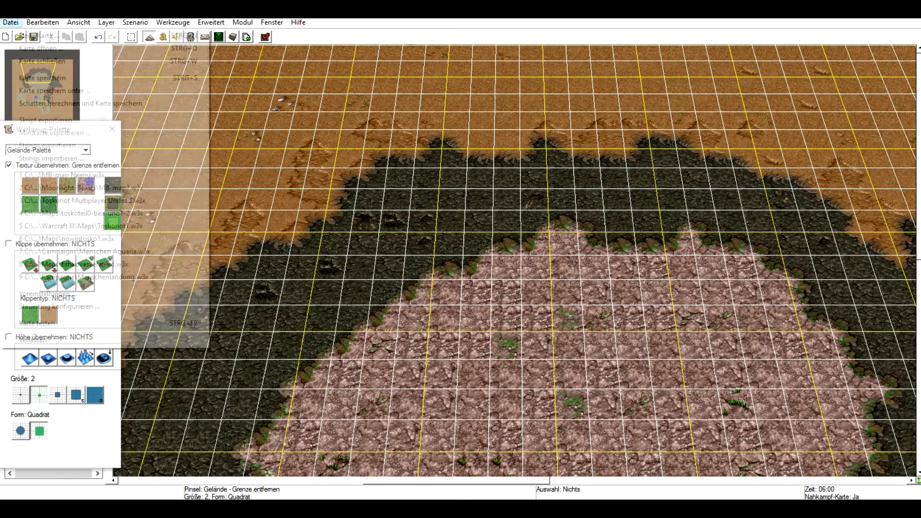
pyautogui.click(40, 35)
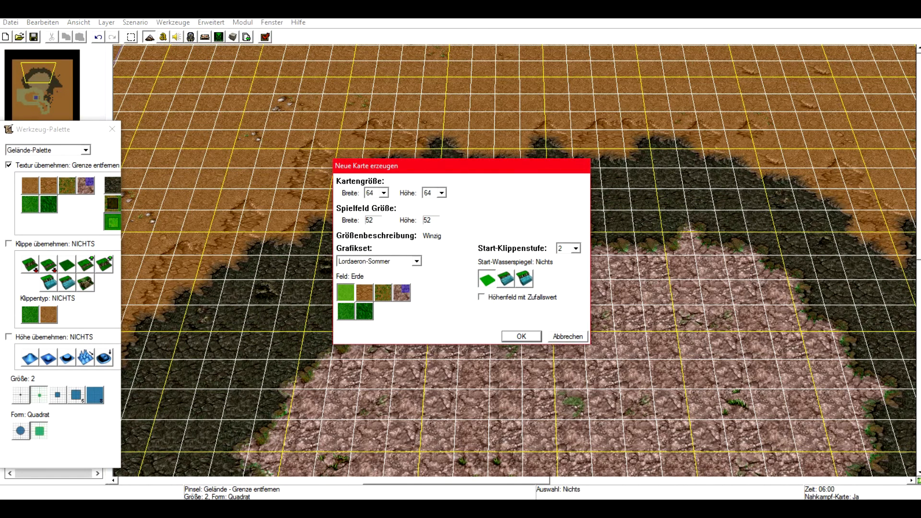
pyautogui.click(416, 261)
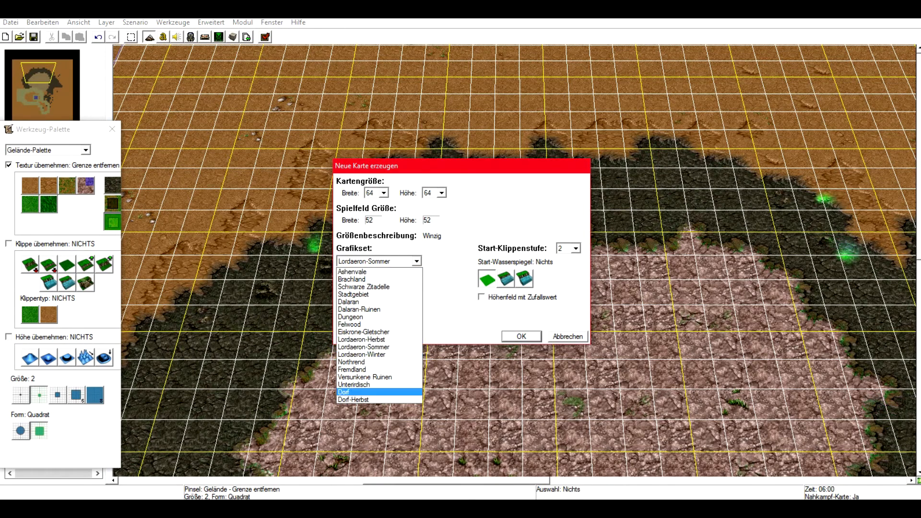
pyautogui.press('Escape')
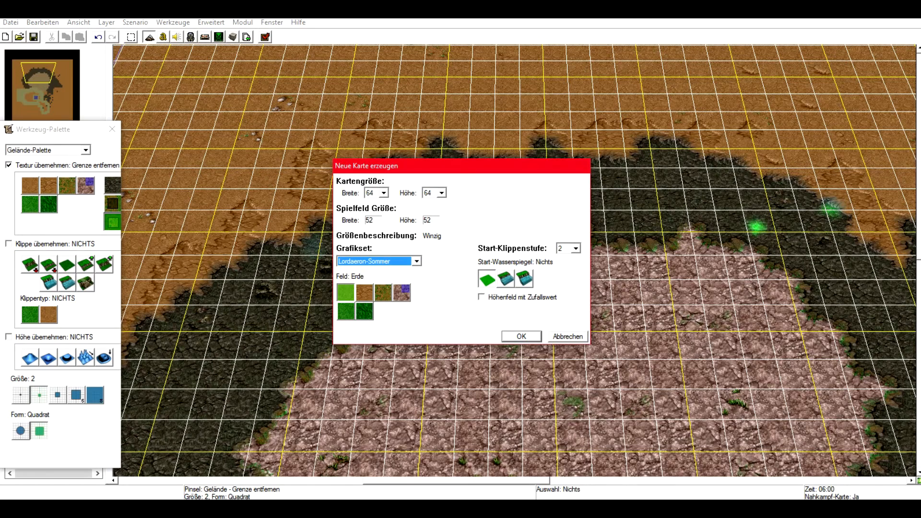
pyautogui.click(563, 248)
pyautogui.press('F4')
pyautogui.press('F4')
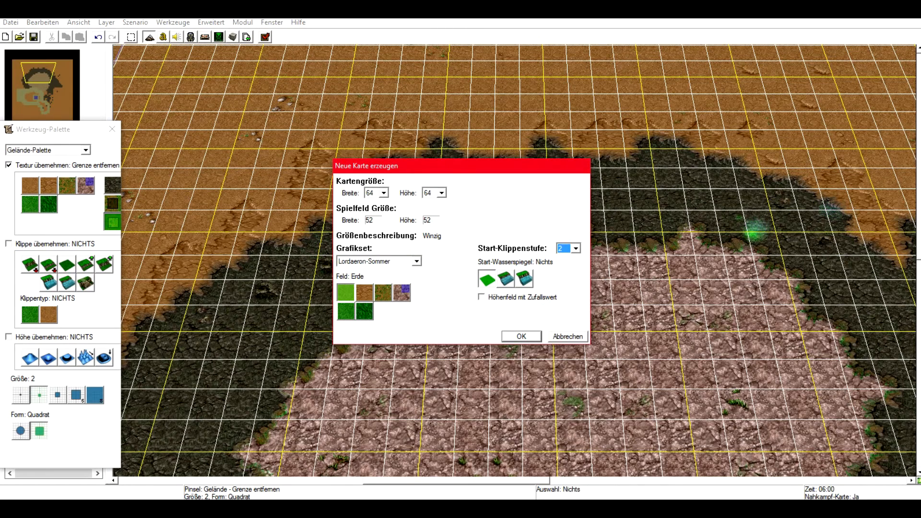
pyautogui.press('F4')
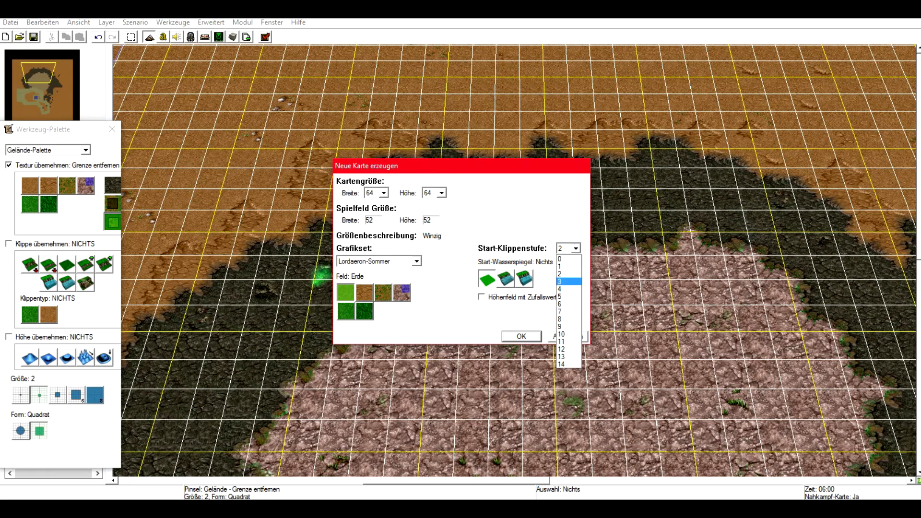
pyautogui.click(571, 248)
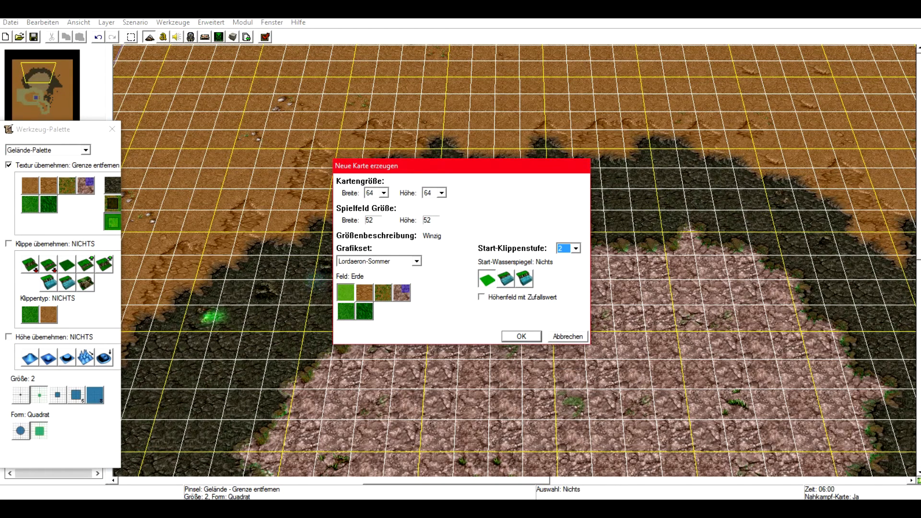
pyautogui.click(481, 297)
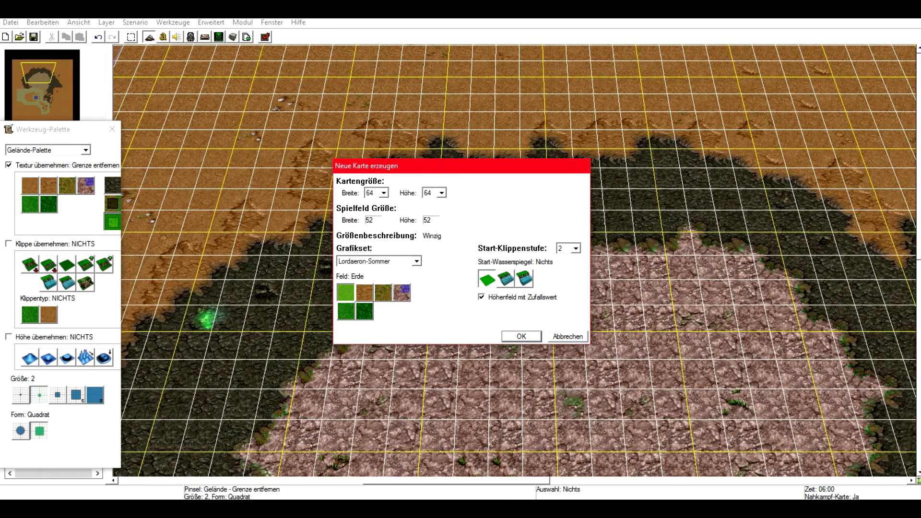
pyautogui.click(416, 260)
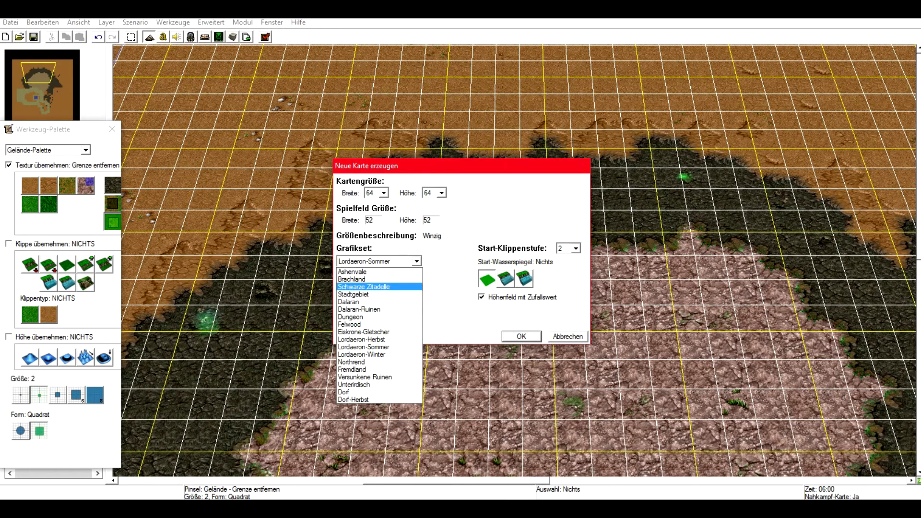
pyautogui.click(355, 294)
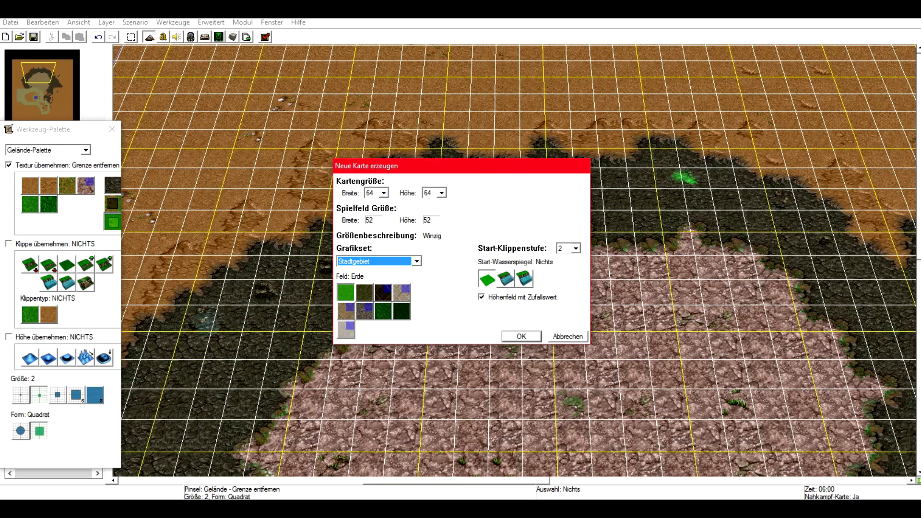
pyautogui.click(417, 261)
pyautogui.press('Return')
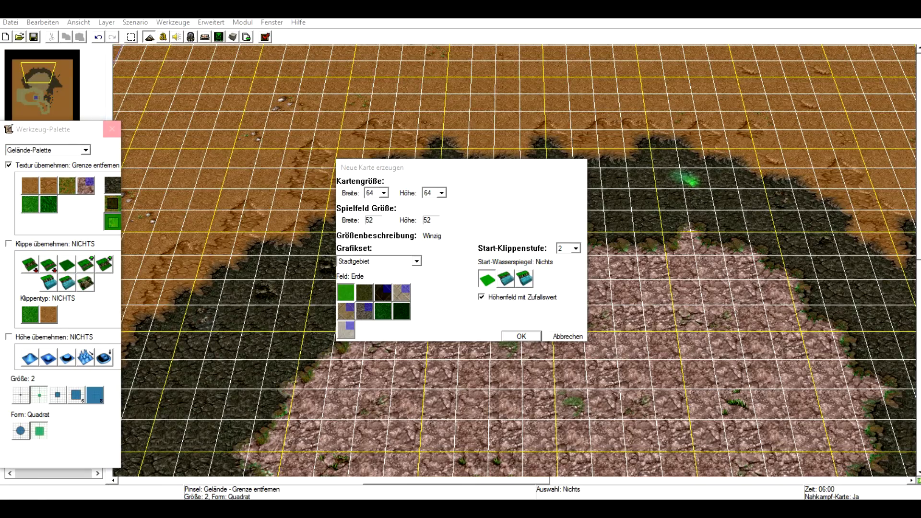
pyautogui.click(521, 336)
# Raise a two-level cliff plateau near the centre of the new map with the size 1 cliff brush.
pyautogui.moveTo(522, 336); pyautogui.dragTo(513, 446, button='right')
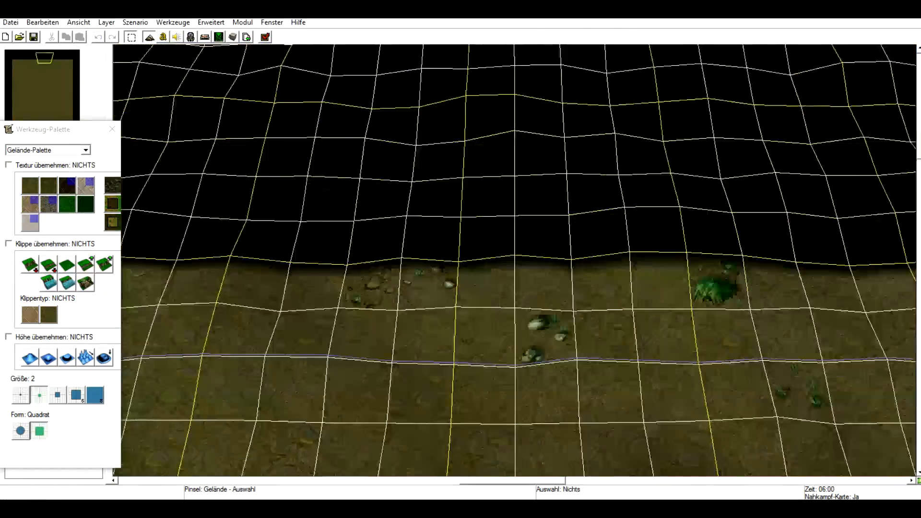
pyautogui.scroll(-3, 489, 339)
pyautogui.moveTo(490, 339); pyautogui.dragTo(484, 172, button='right')
pyautogui.scroll(-2, 484, 173)
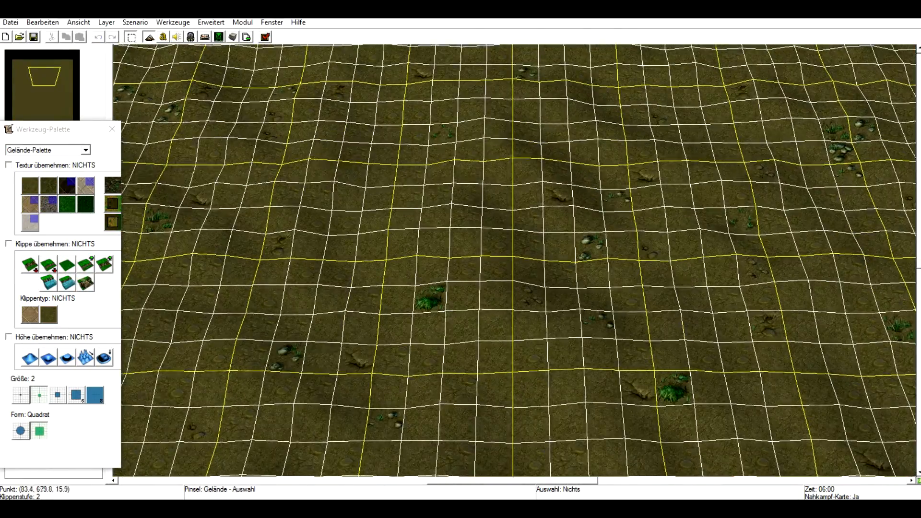
pyautogui.moveTo(695, 331); pyautogui.dragTo(514, 336, button='right')
pyautogui.moveTo(731, 204)
pyautogui.mouseDown(button='right')
pyautogui.moveTo(558, 350)
pyautogui.moveTo(626, 331)
pyautogui.moveTo(739, 216)
pyautogui.mouseUp(button='right')
pyautogui.moveTo(350, 431); pyautogui.dragTo(637, 173, button='right')
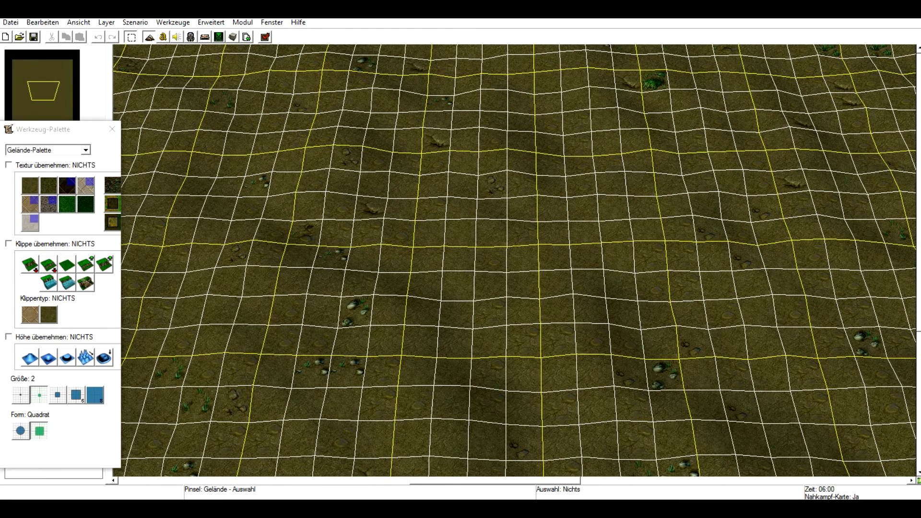
pyautogui.click(85, 264)
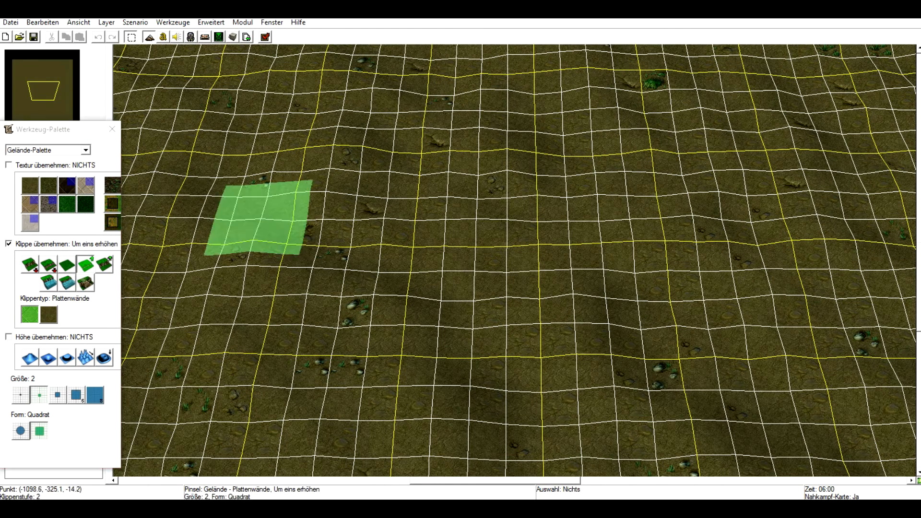
pyautogui.click(58, 394)
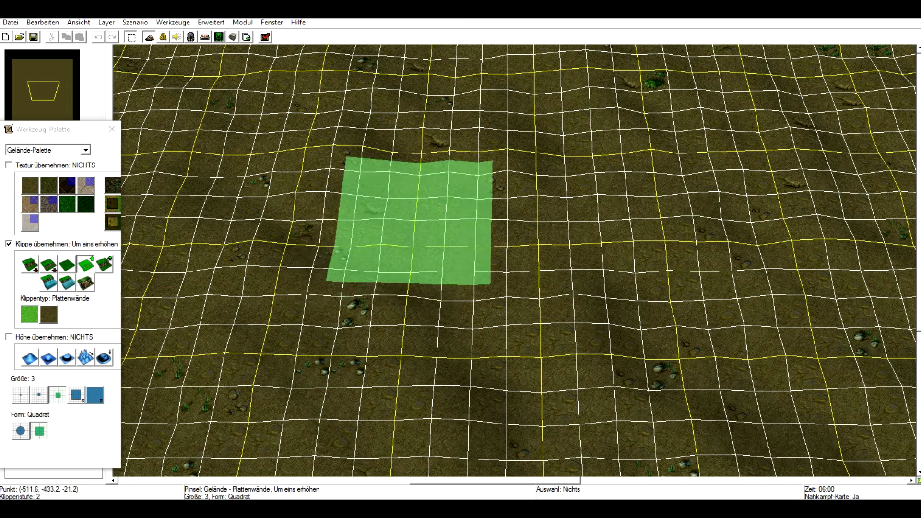
pyautogui.click(20, 394)
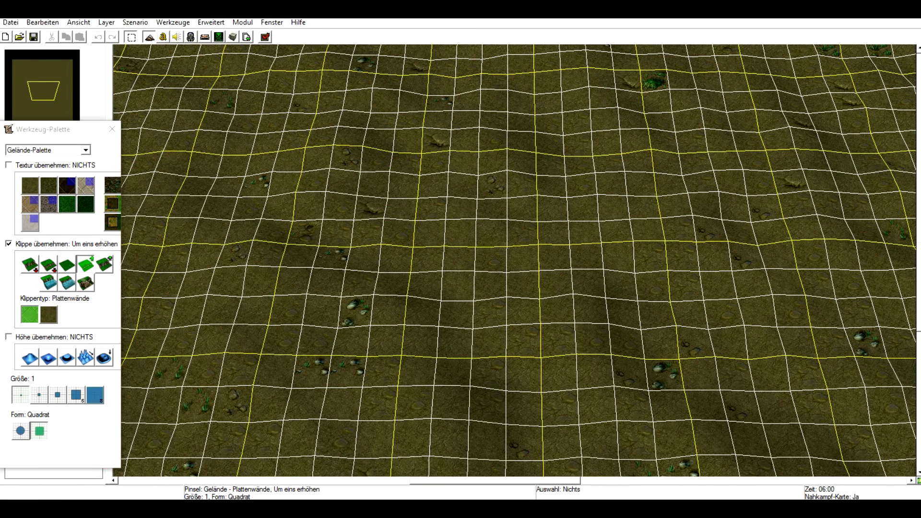
pyautogui.click(104, 264)
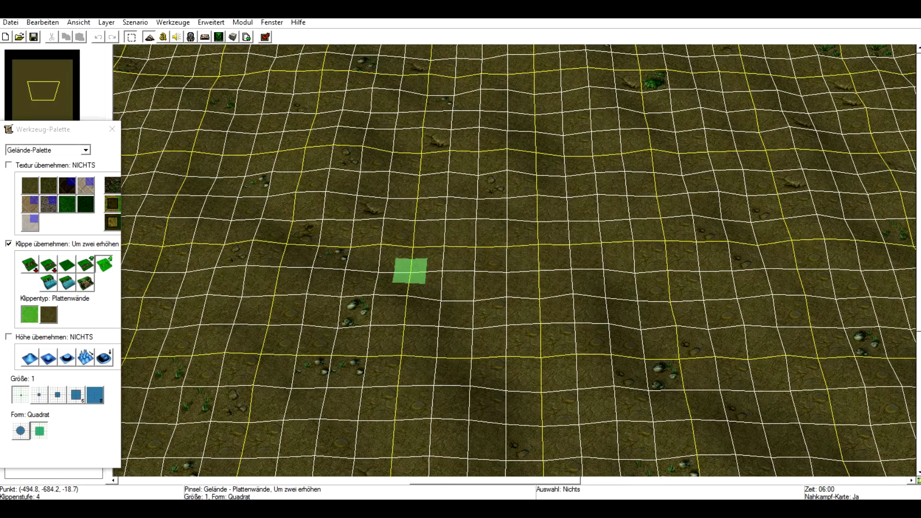
pyautogui.click(408, 276)
pyautogui.moveTo(406, 288)
pyautogui.mouseDown()
pyautogui.moveTo(444, 267)
pyautogui.moveTo(521, 269)
pyautogui.mouseUp()
pyautogui.moveTo(610, 328)
pyautogui.mouseDown(button='right')
pyautogui.moveTo(598, 374)
pyautogui.moveTo(695, 331)
pyautogui.mouseUp(button='right')
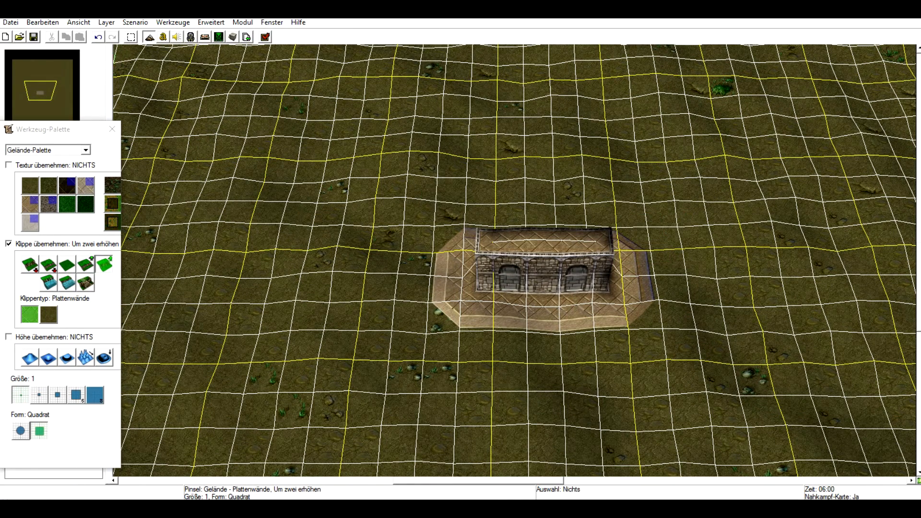
# Undo the three cliff raises.
pyautogui.hotkey('ctrl', 'z')
pyautogui.hotkey('ctrl', 'z')
pyautogui.hotkey('ctrl', 'z')
pyautogui.hotkey('ctrl', 'z')
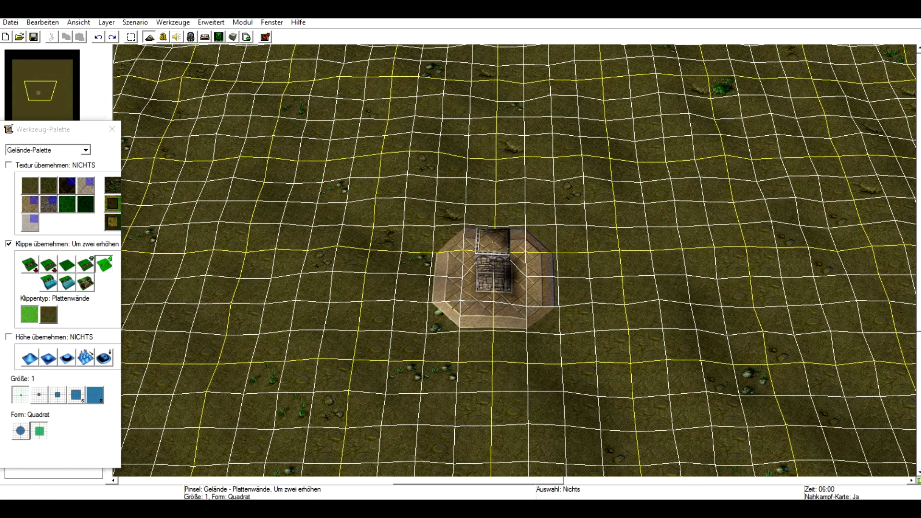
pyautogui.click(86, 150)
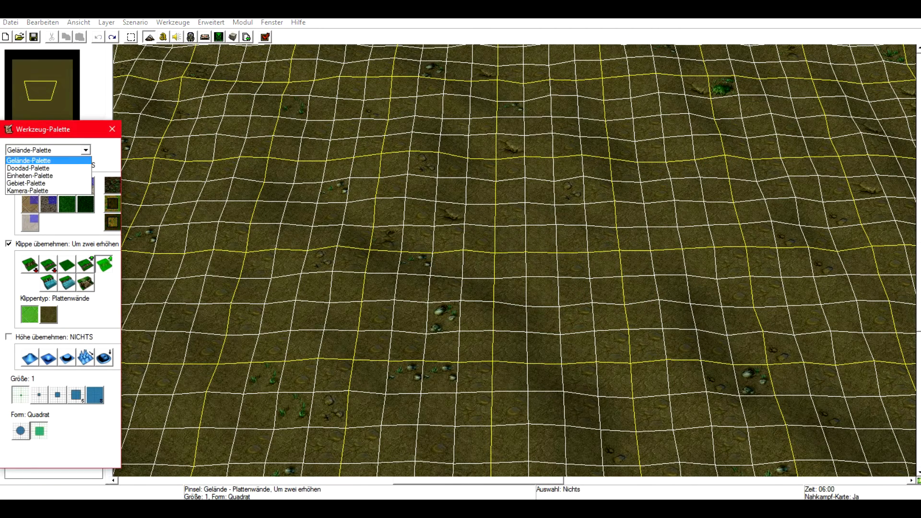
pyautogui.click(86, 151)
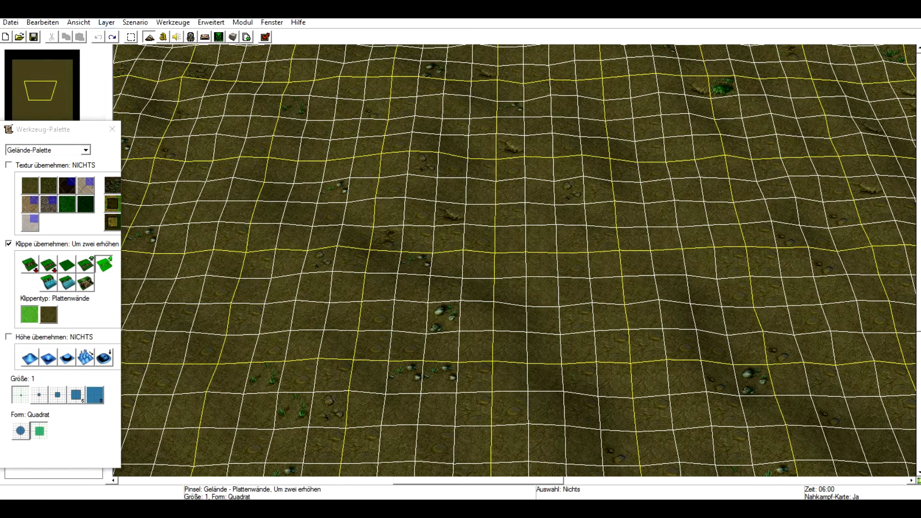
pyautogui.click(42, 23)
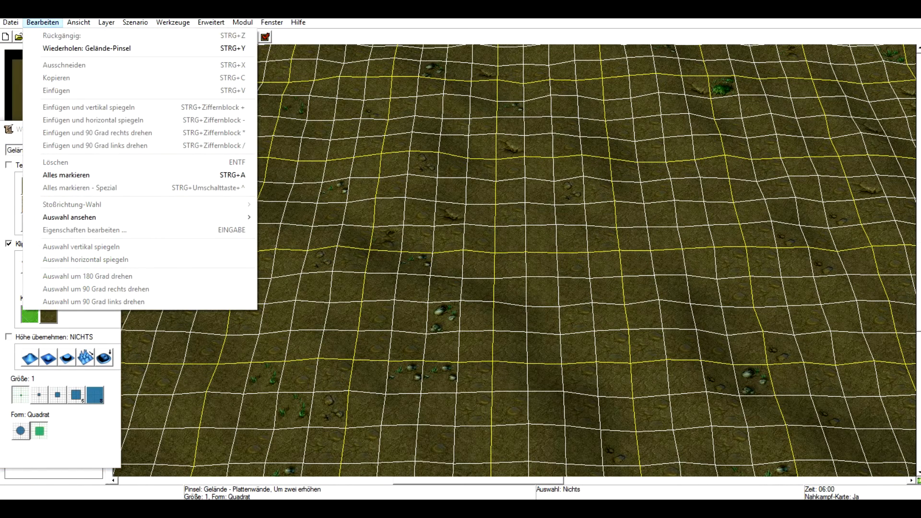
pyautogui.press('Escape')
pyautogui.click(135, 23)
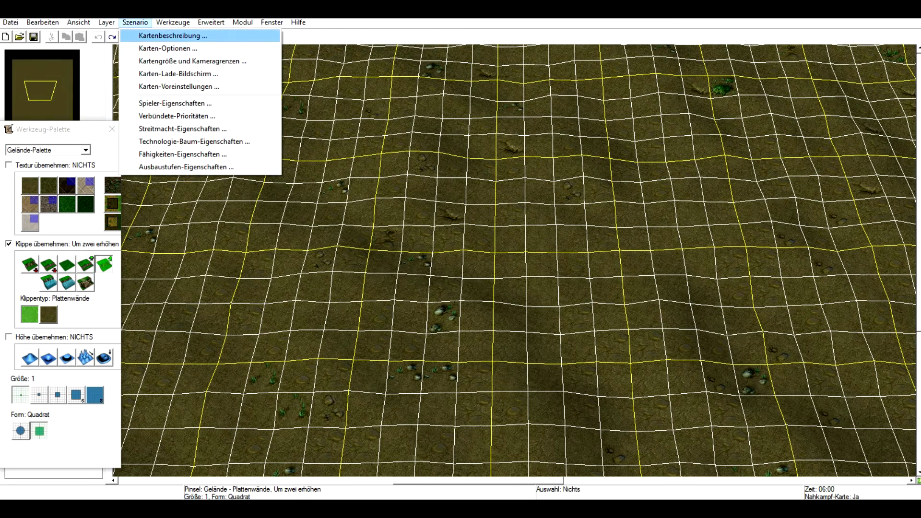
pyautogui.moveTo(243, 23)
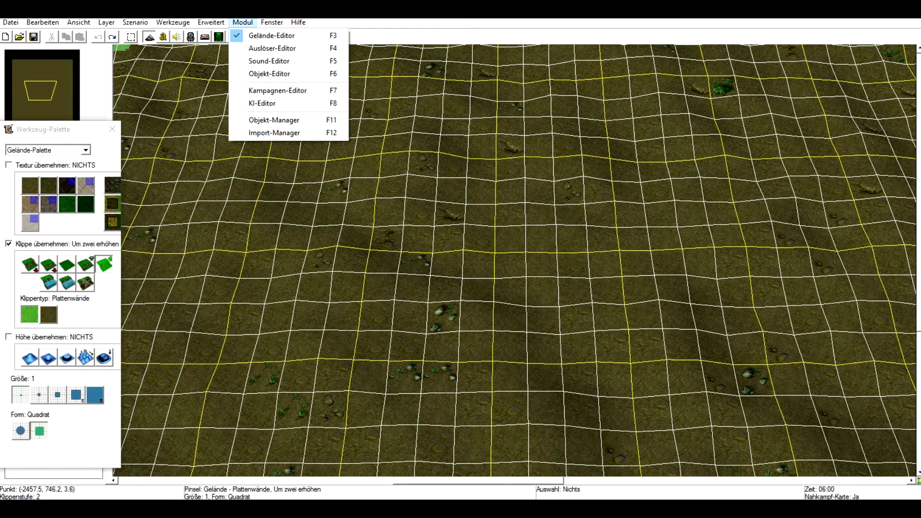
pyautogui.moveTo(10, 23)
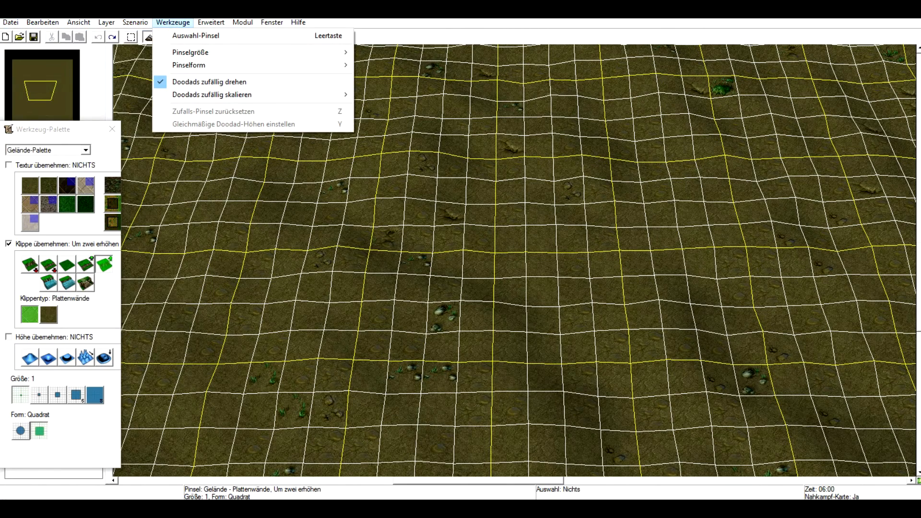
pyautogui.moveTo(135, 23)
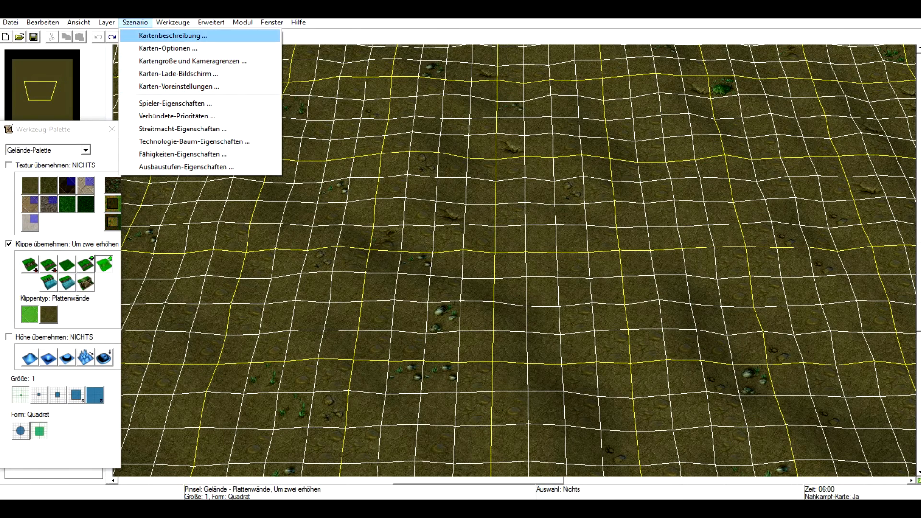
pyautogui.moveTo(173, 22)
pyautogui.moveTo(211, 23)
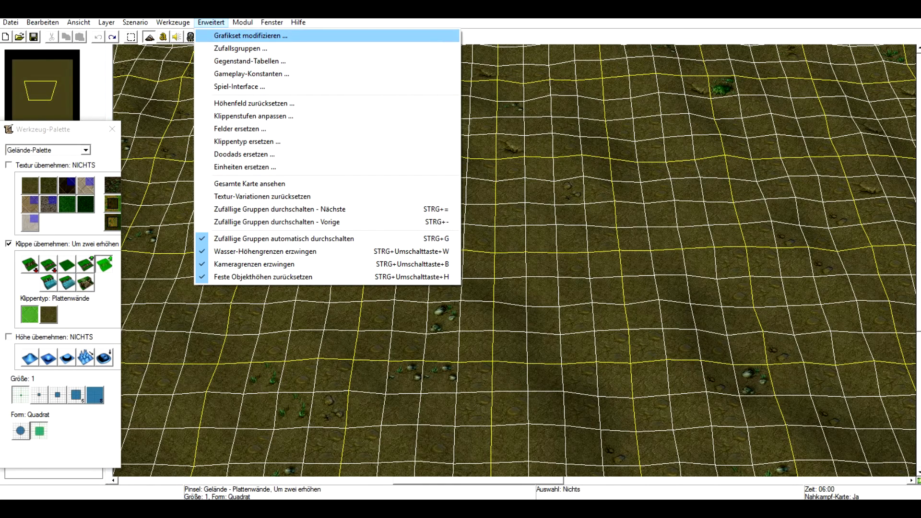
# Open Modify Tileset and try Felwood and then Northrend as the base tileset.
pyautogui.click(250, 36)
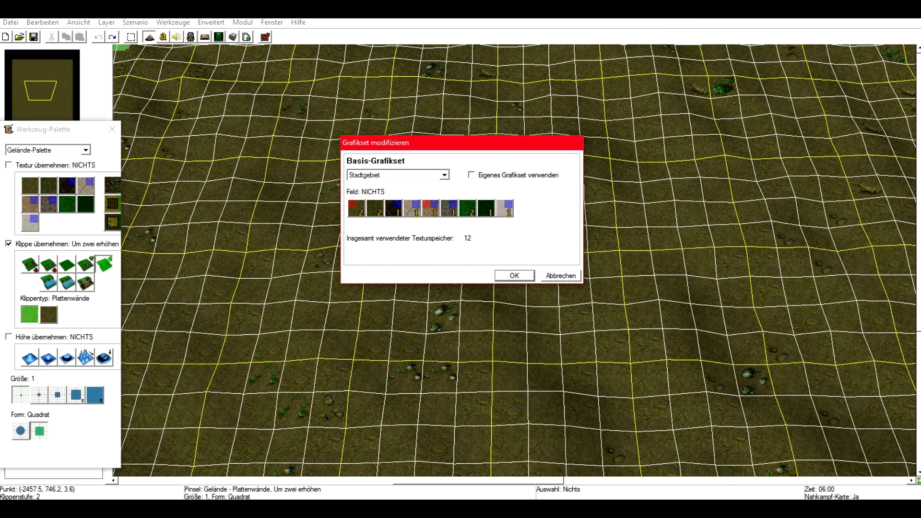
pyautogui.click(444, 175)
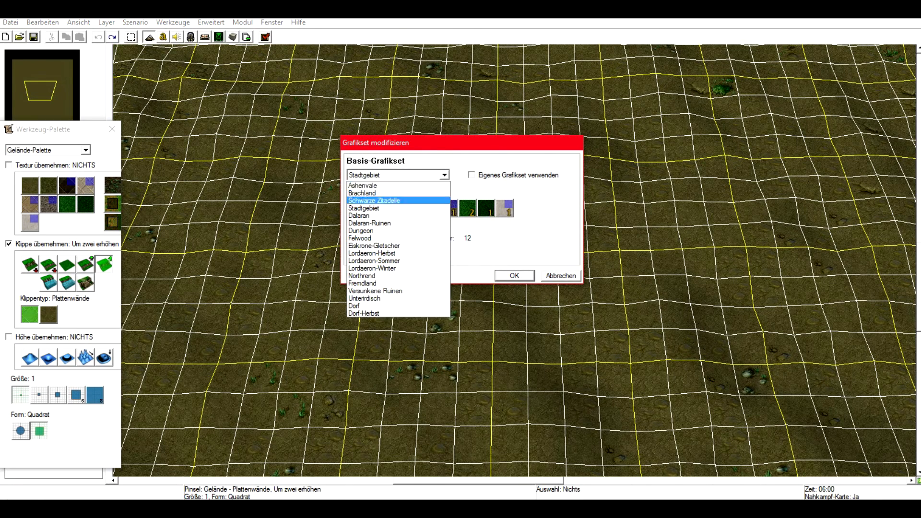
pyautogui.click(365, 208)
pyautogui.click(444, 174)
pyautogui.click(364, 238)
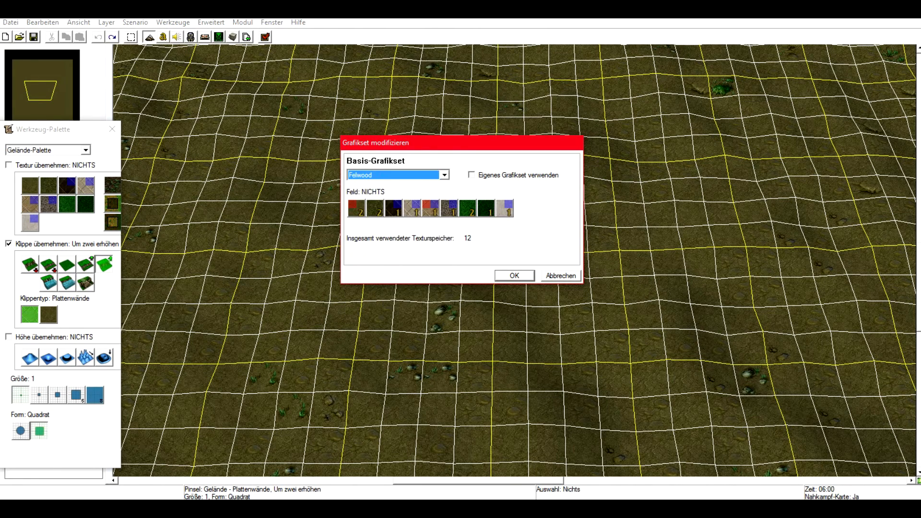
pyautogui.click(444, 175)
pyautogui.click(364, 276)
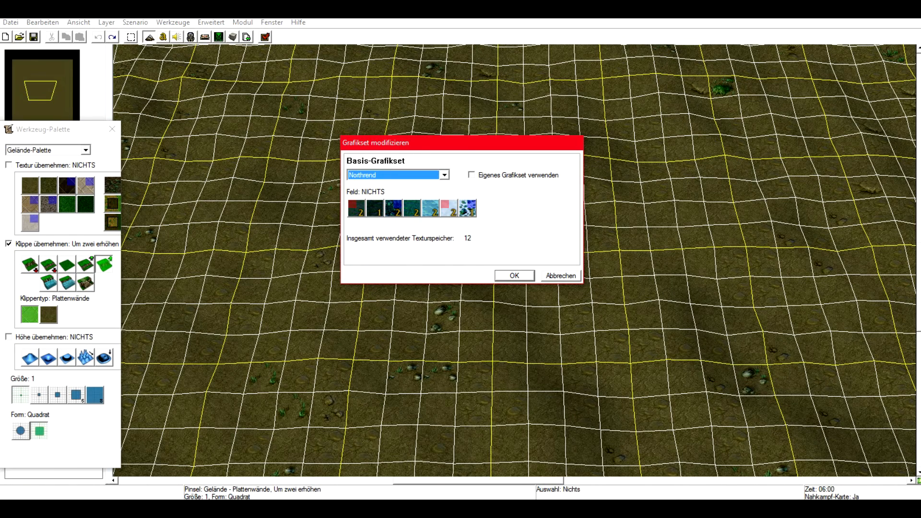
# Enable a custom tileset and choose Fremdland as the source of additional textures.
pyautogui.click(471, 175)
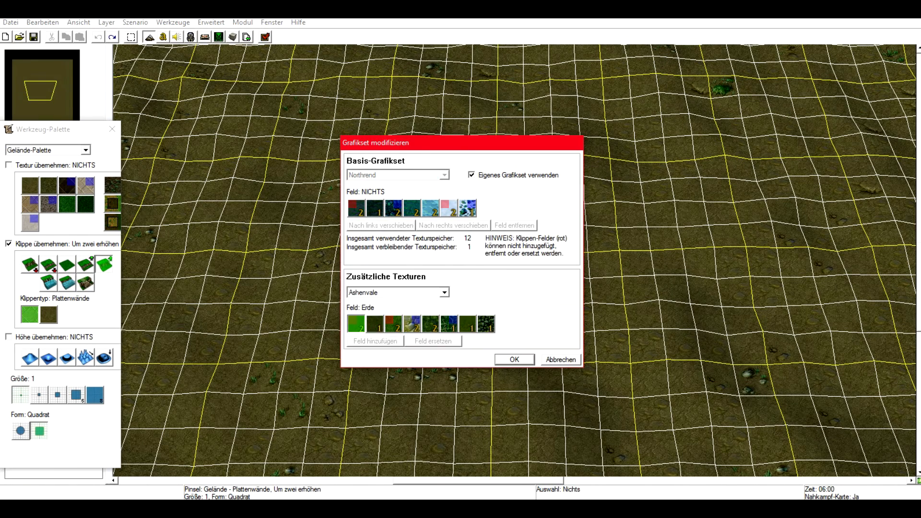
pyautogui.click(444, 293)
pyautogui.click(444, 293)
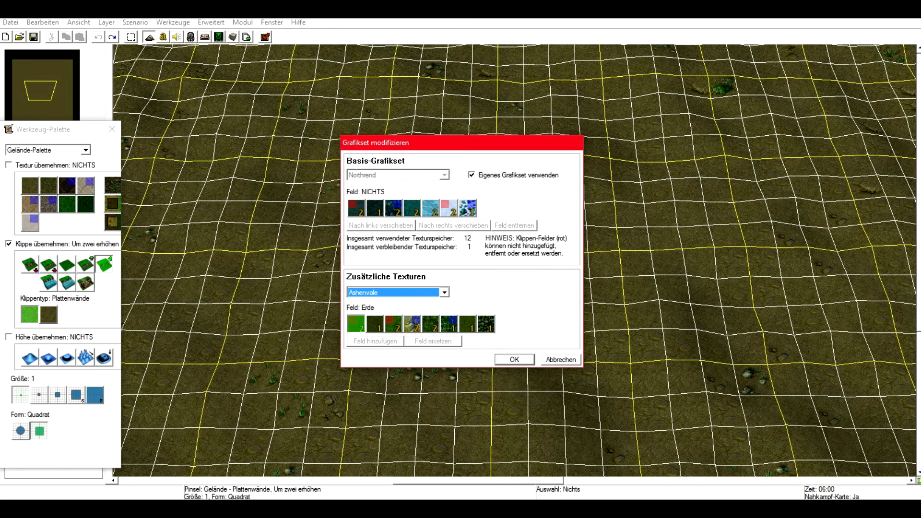
pyautogui.click(444, 293)
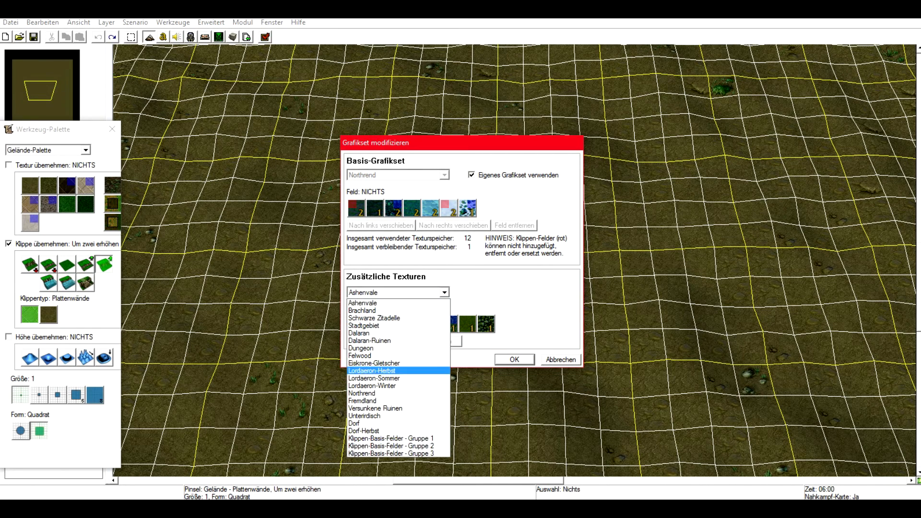
pyautogui.click(444, 293)
pyautogui.click(444, 292)
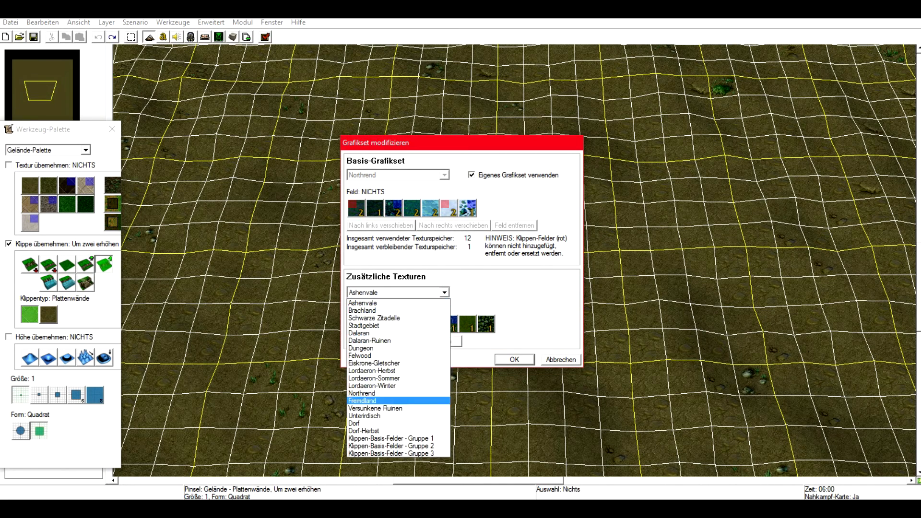
pyautogui.click(408, 401)
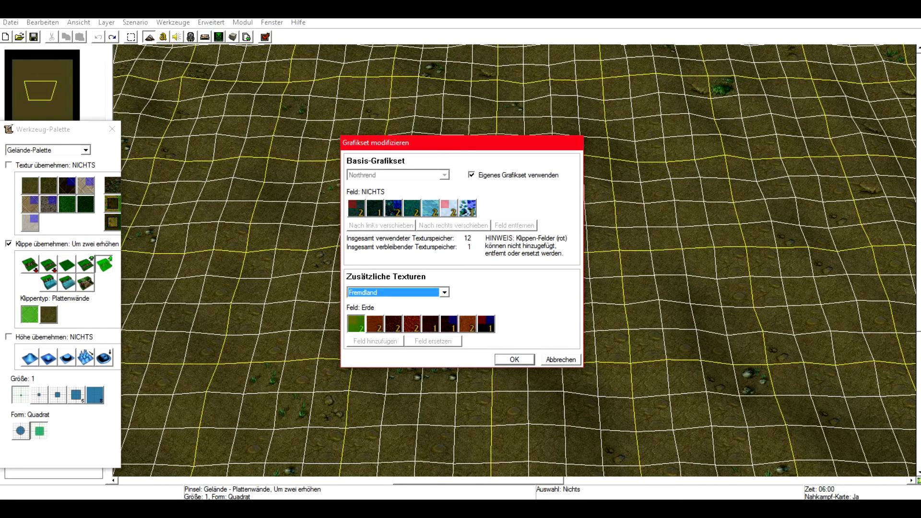
# Compare various base and Fremdland tiles, then cancel the tileset changes.
pyautogui.click(393, 324)
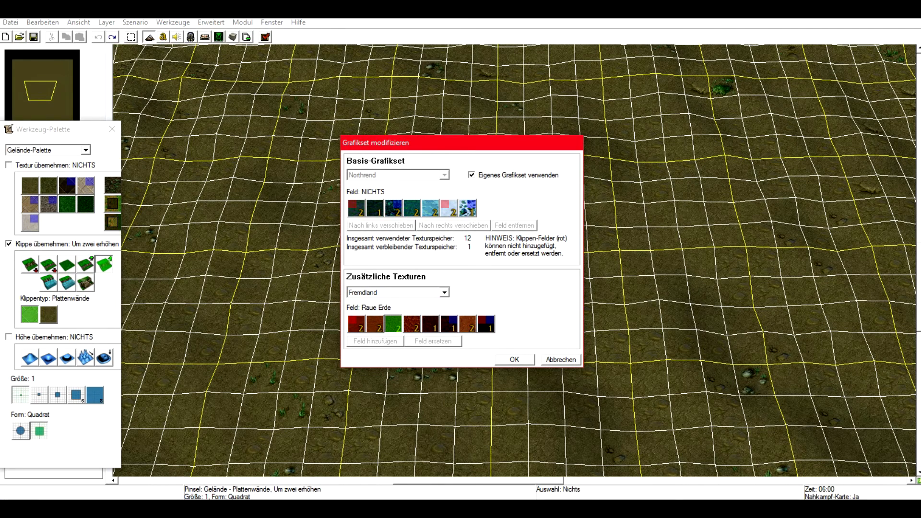
pyautogui.click(467, 208)
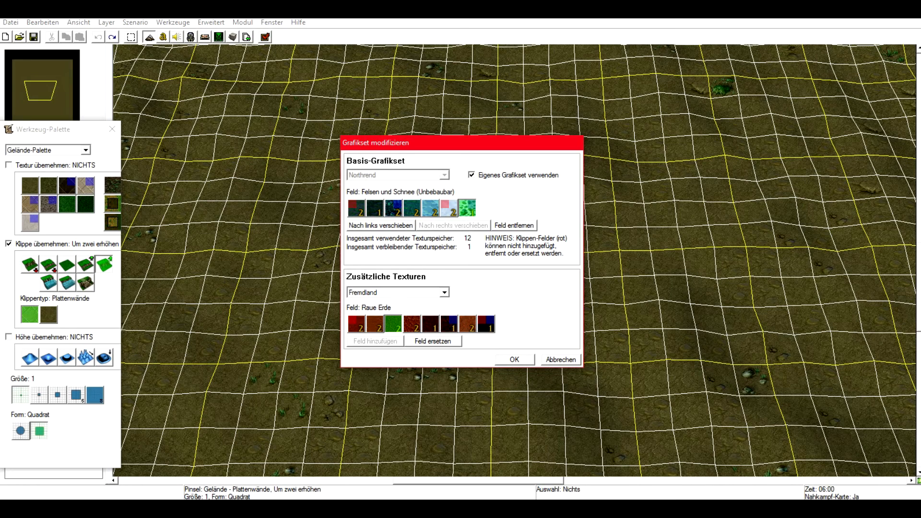
pyautogui.click(412, 324)
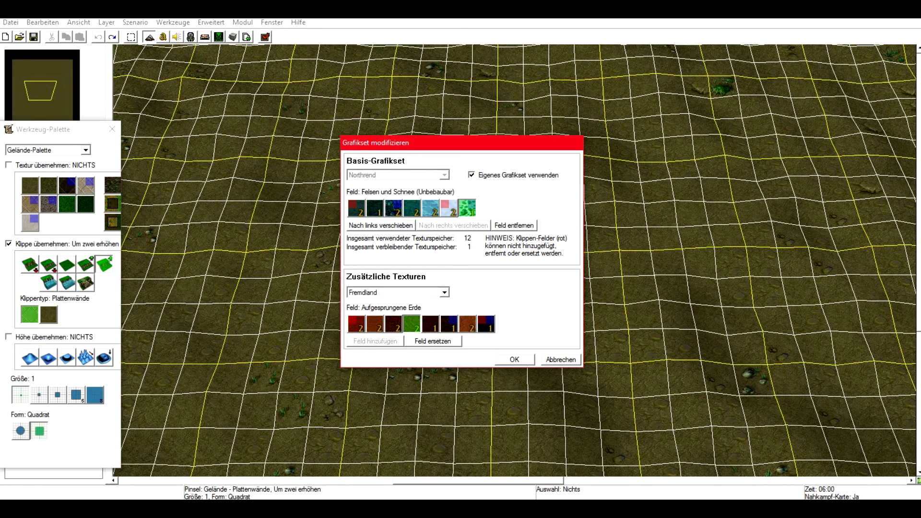
pyautogui.click(430, 208)
pyautogui.click(430, 323)
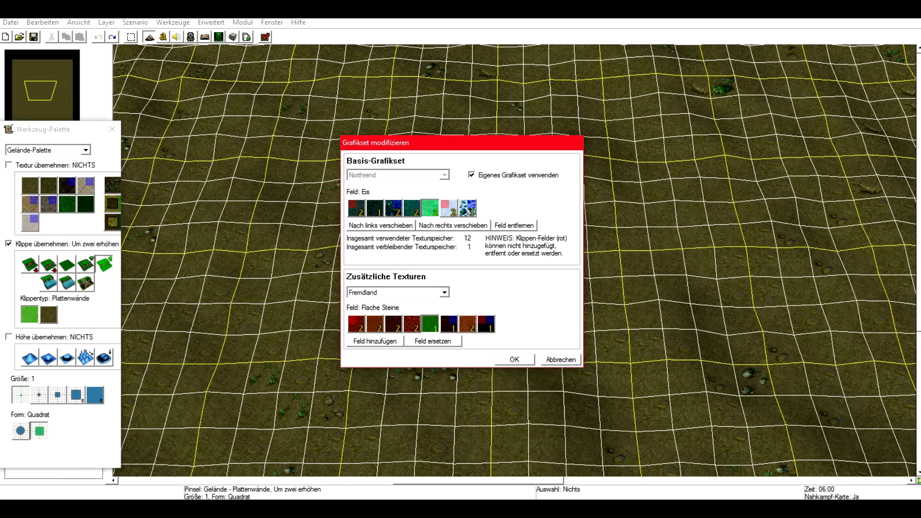
pyautogui.click(356, 324)
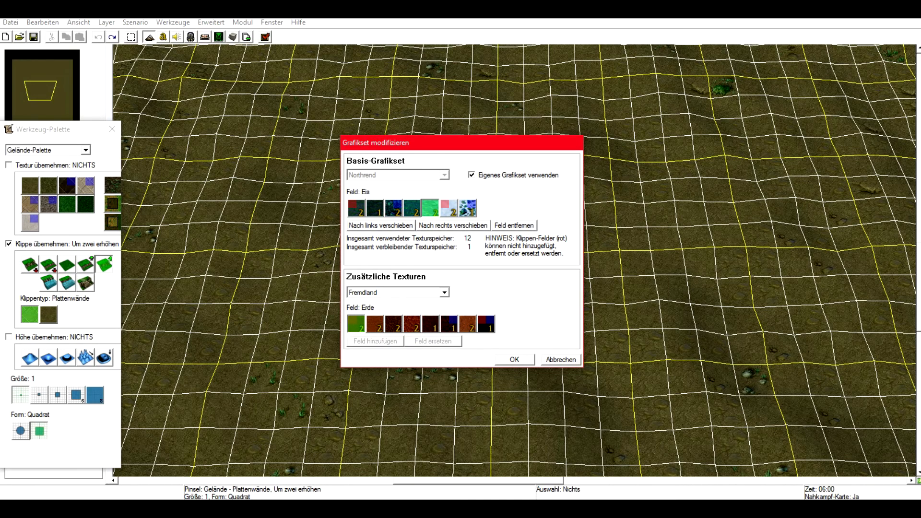
pyautogui.click(356, 208)
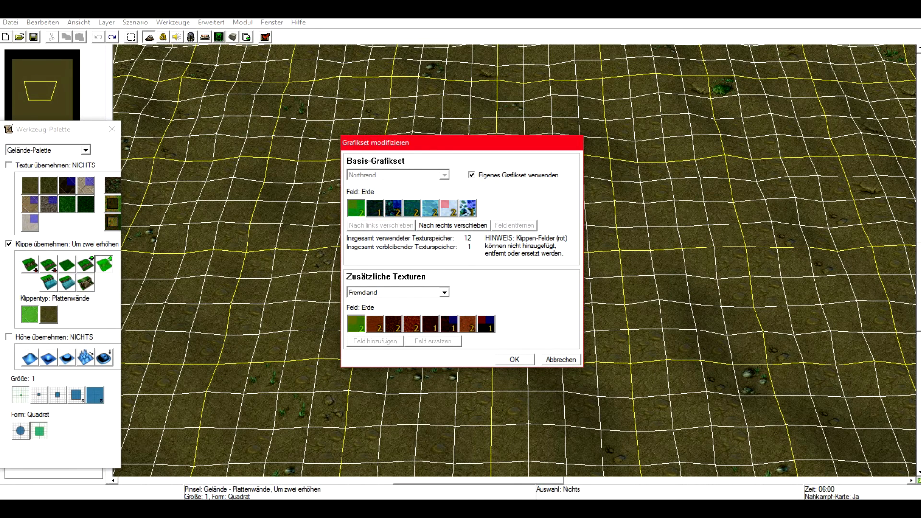
pyautogui.click(411, 208)
pyautogui.click(444, 292)
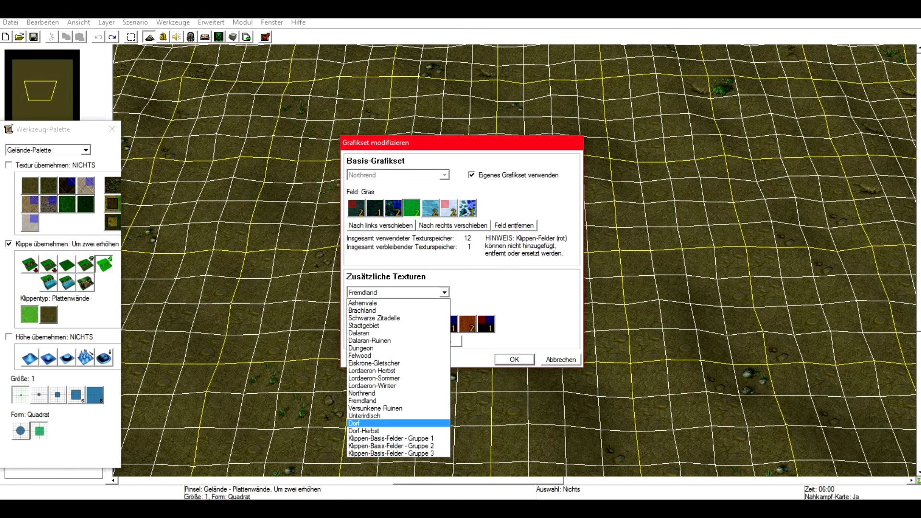
pyautogui.click(383, 400)
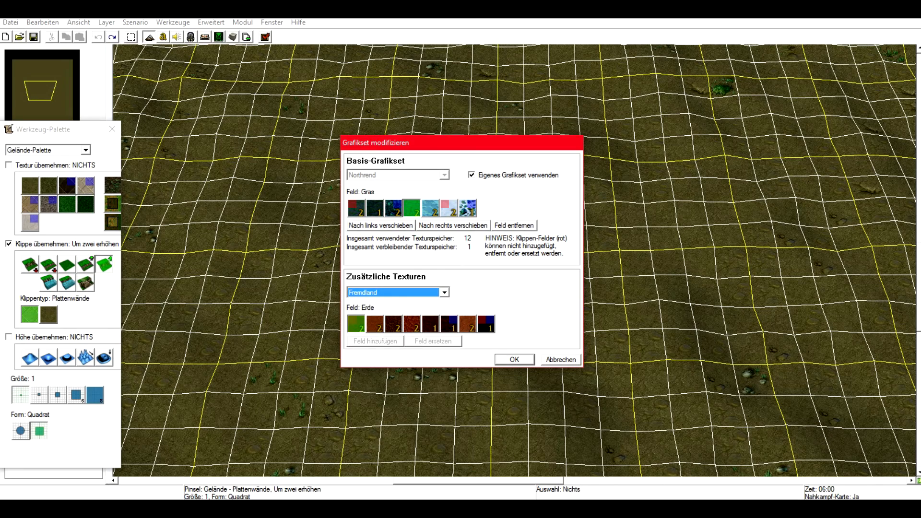
pyautogui.click(561, 359)
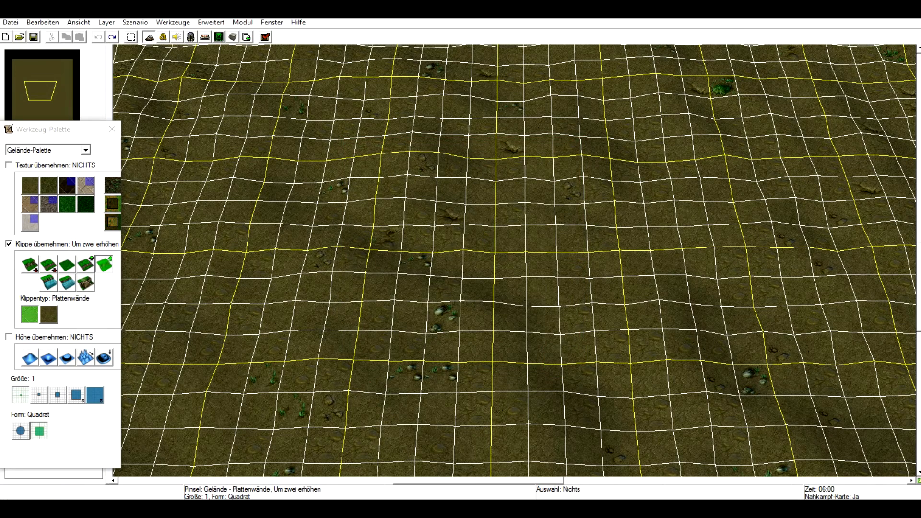
# Switch to the doodad palette and paint a cluster of Stadtgebiet trees right of the map centre.
pyautogui.click(85, 150)
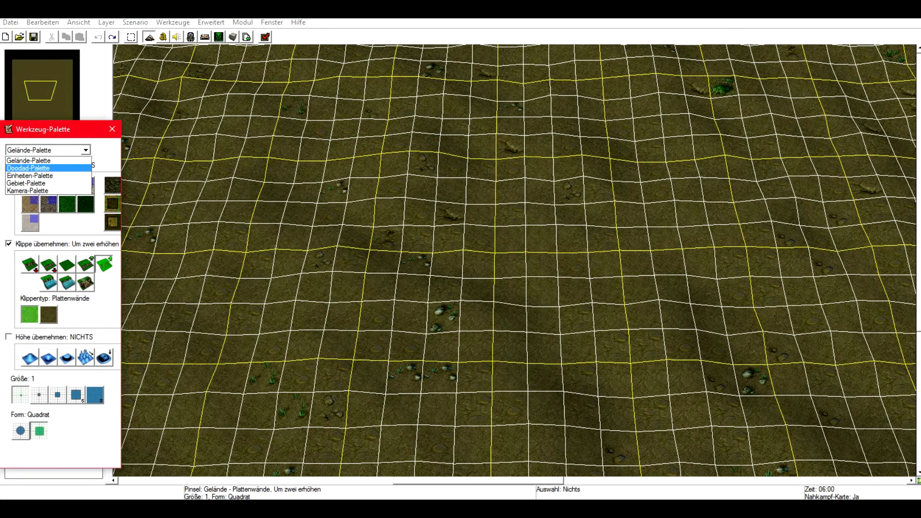
pyautogui.click(29, 168)
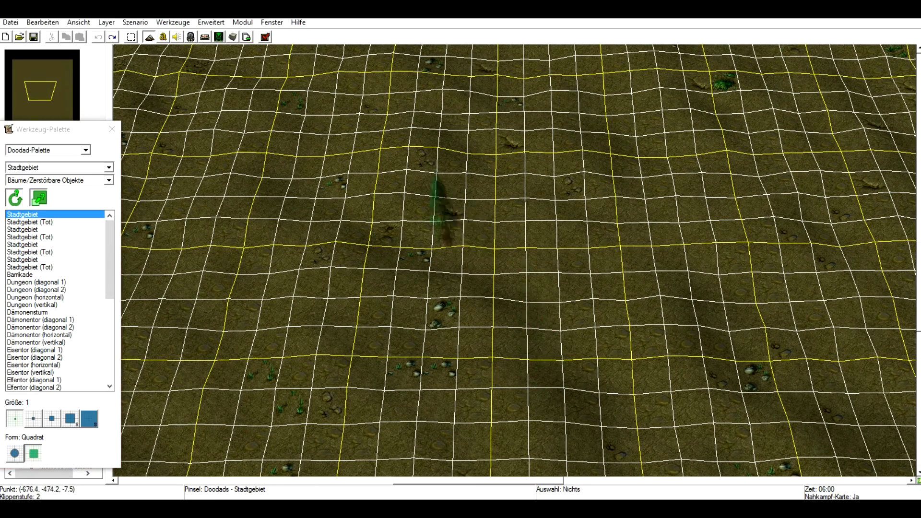
pyautogui.moveTo(506, 230); pyautogui.dragTo(396, 391, button='right')
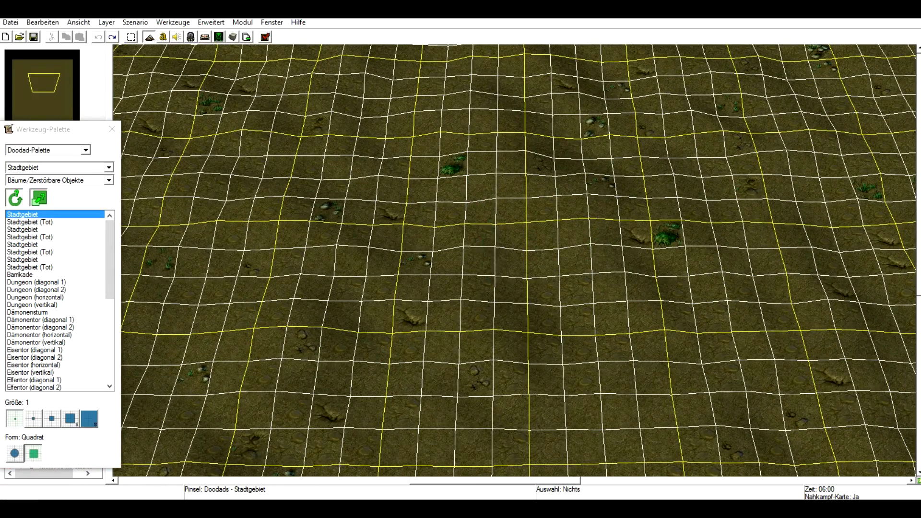
pyautogui.click(22, 229)
pyautogui.click(22, 244)
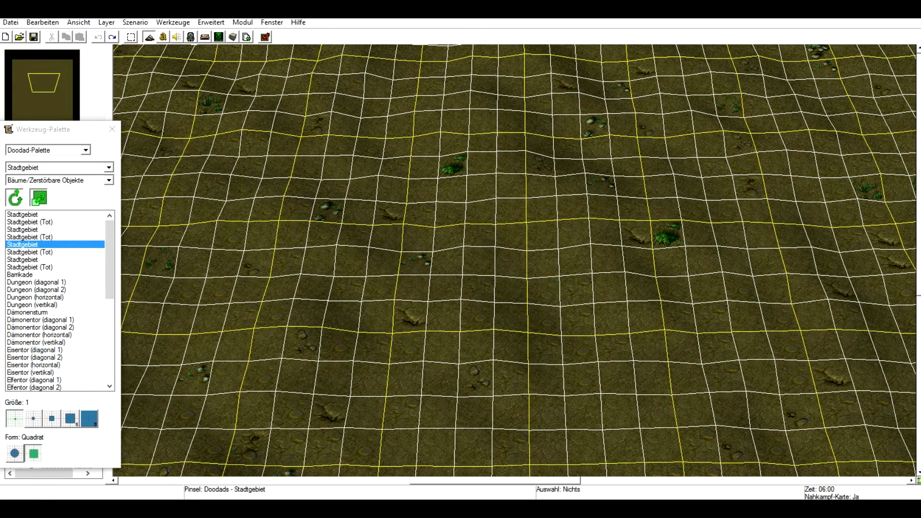
pyautogui.click(23, 215)
pyautogui.moveTo(495, 277)
pyautogui.mouseDown()
pyautogui.moveTo(667, 358)
pyautogui.moveTo(579, 318)
pyautogui.moveTo(616, 297)
pyautogui.moveTo(560, 335)
pyautogui.moveTo(608, 233)
pyautogui.mouseUp()
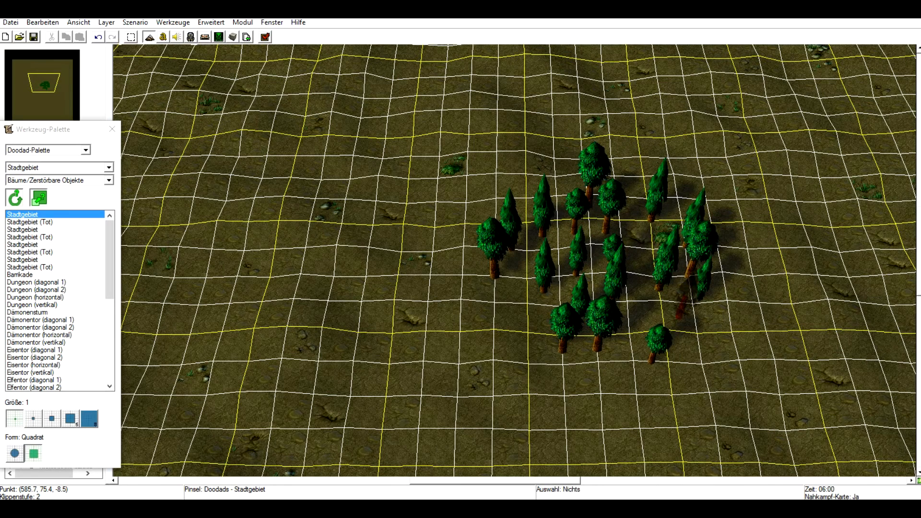
pyautogui.click(693, 300)
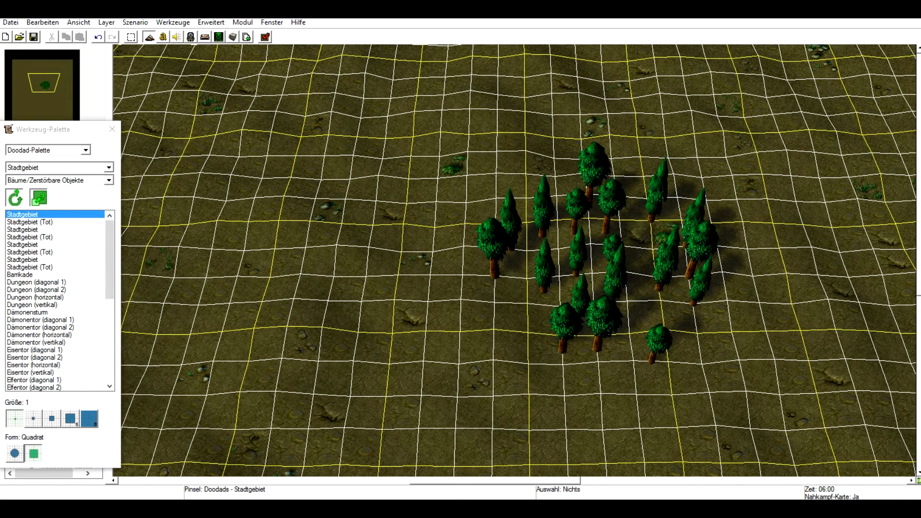
# Place three Fass barrels to the left of the tree cluster.
pyautogui.click(48, 237)
pyautogui.scroll(-4, 48, 237)
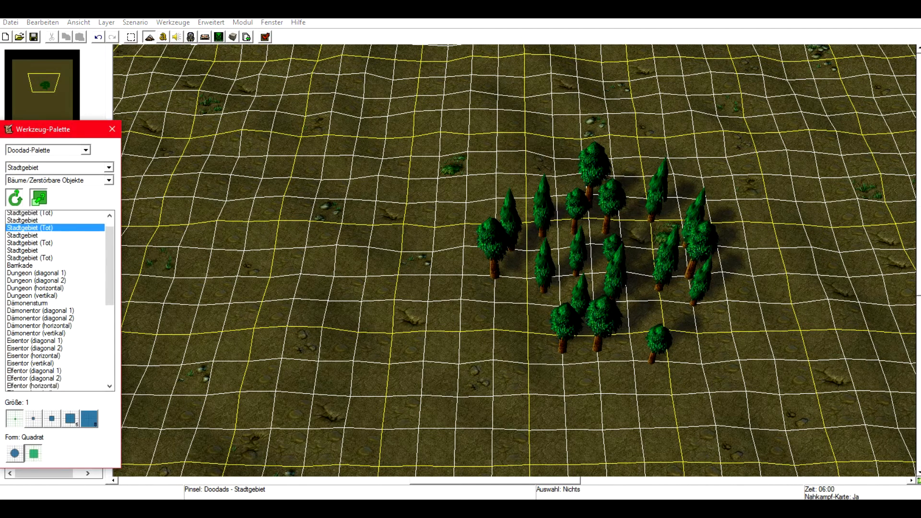
pyautogui.click(48, 343)
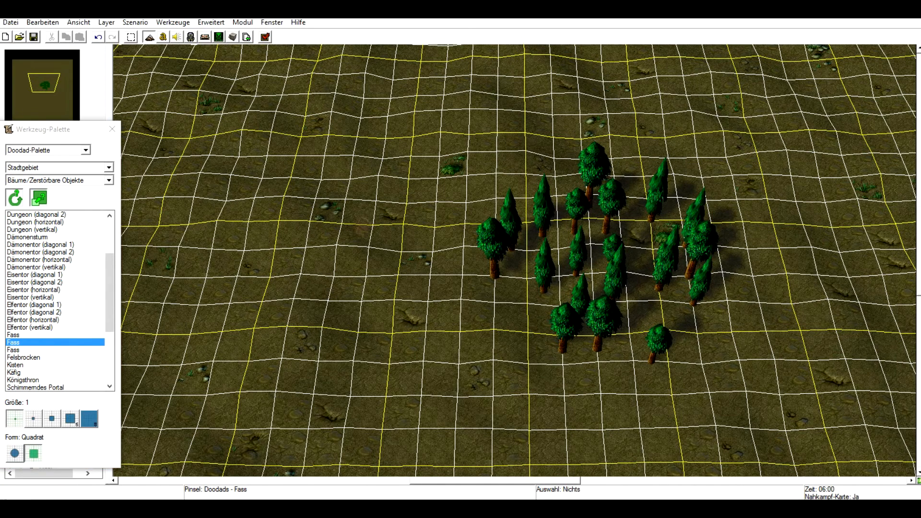
pyautogui.click(384, 304)
pyautogui.click(341, 265)
pyautogui.click(393, 383)
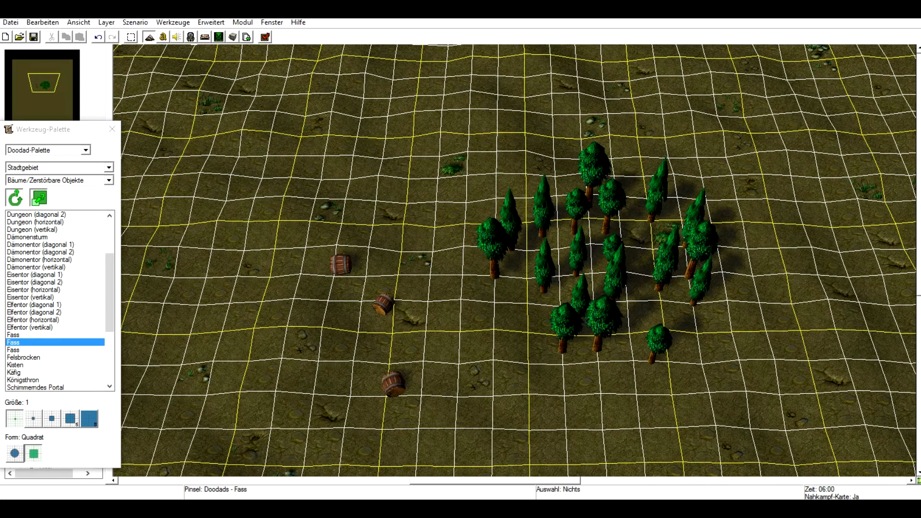
# Open the upper barrel's properties on its dropped items page.
pyautogui.press('space')
pyautogui.doubleClick(341, 264)
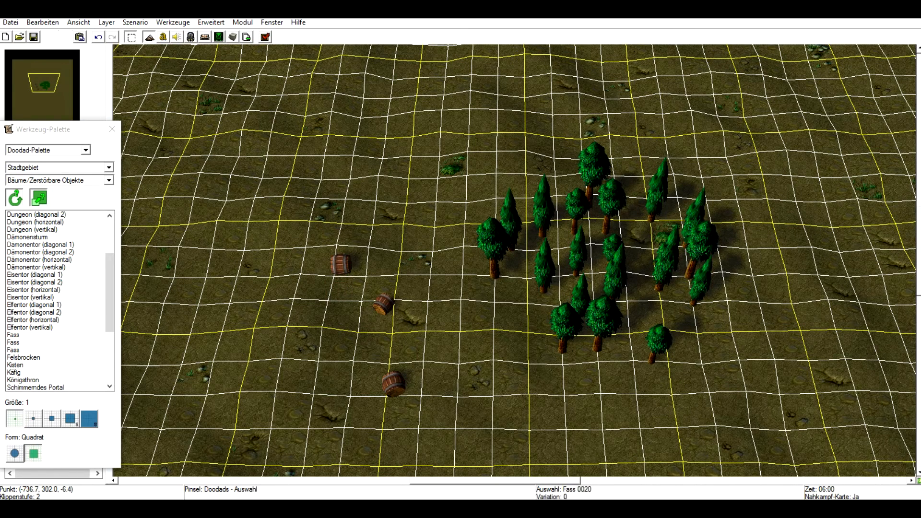
pyautogui.click(420, 211)
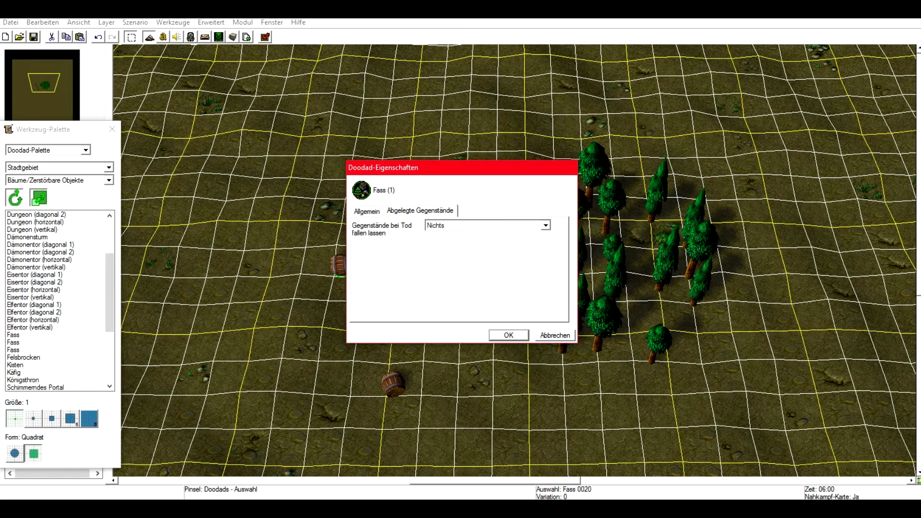
# Set the barrel's item drops to use the map's item table.
pyautogui.click(546, 226)
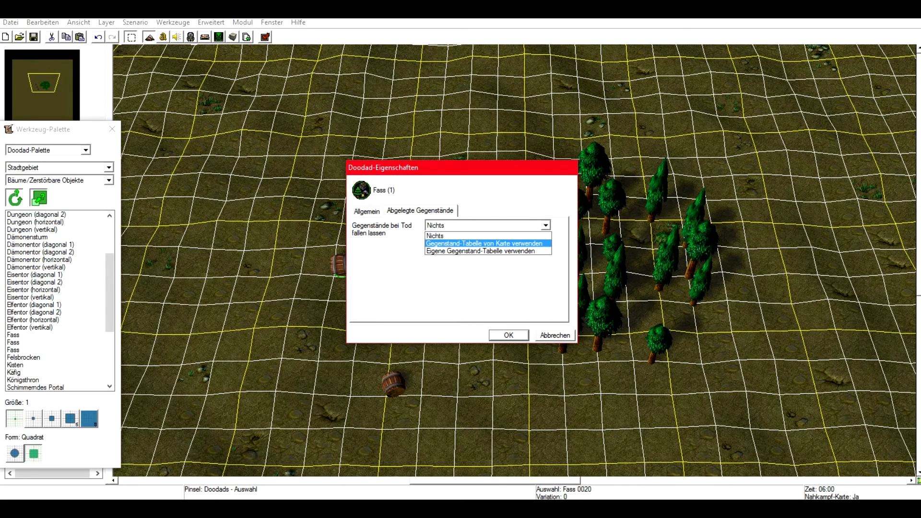
pyautogui.click(484, 244)
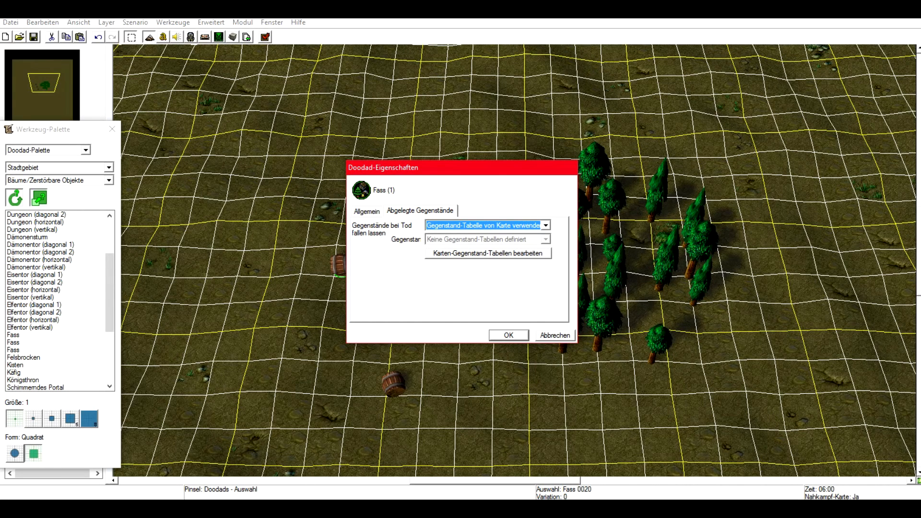
# Try giving the barrel its own item table with a new item set and item, cancelling both dialogs.
pyautogui.click(546, 225)
pyautogui.click(546, 225)
pyautogui.click(546, 226)
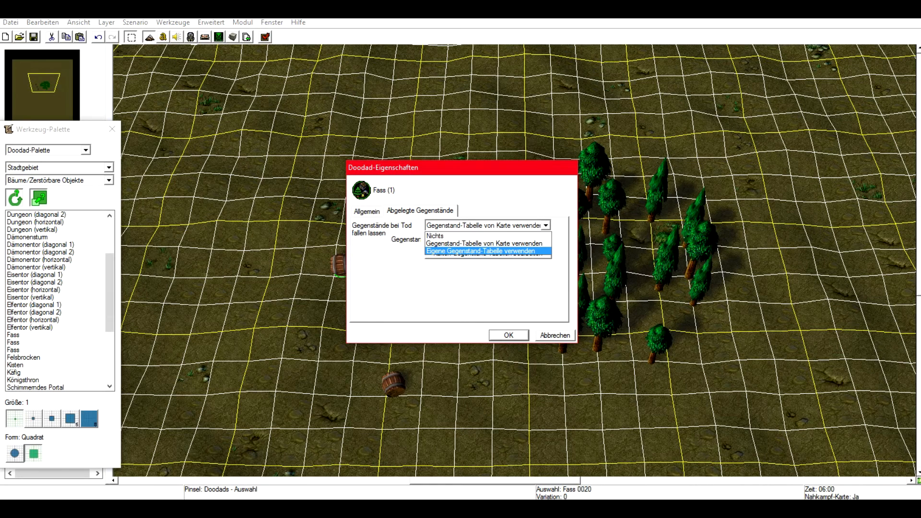
pyautogui.click(480, 250)
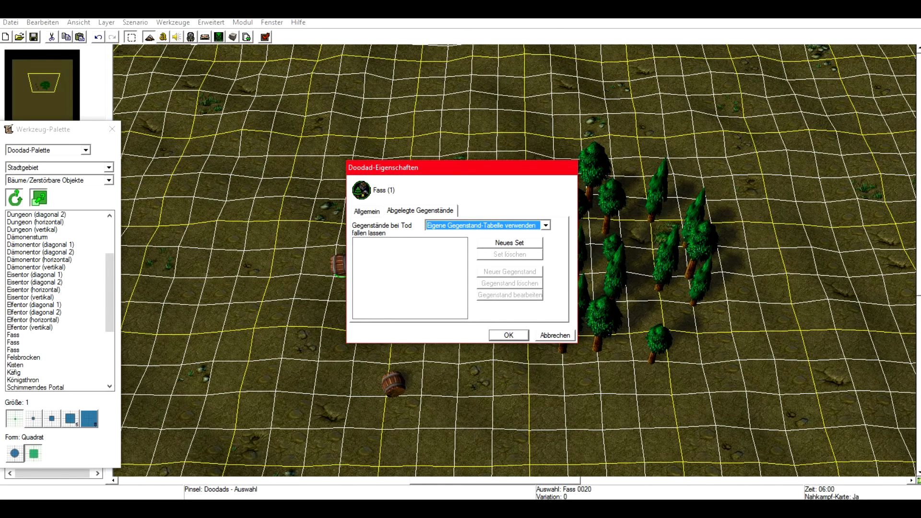
pyautogui.click(510, 243)
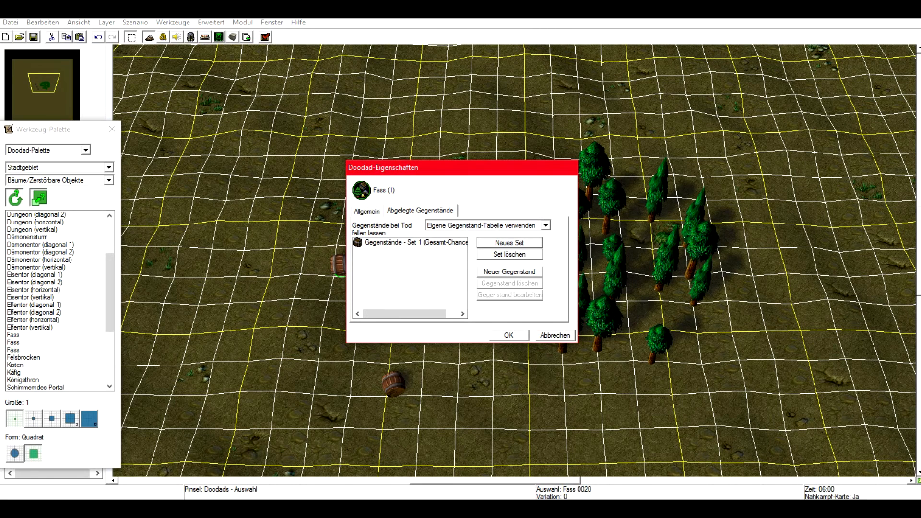
pyautogui.click(509, 272)
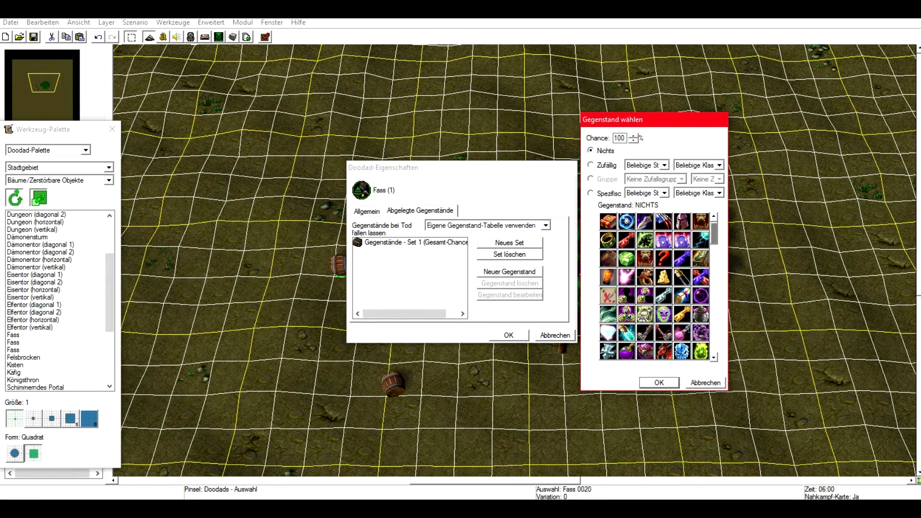
pyautogui.click(705, 383)
pyautogui.click(555, 335)
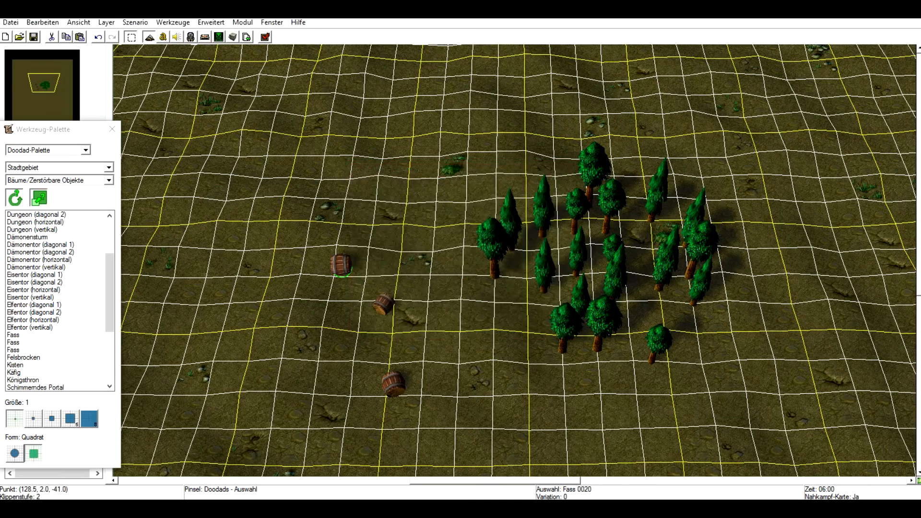
# Place a horizontal Dämonentor gate above the barrels.
pyautogui.moveTo(384, 248); pyautogui.dragTo(450, 301)
pyautogui.moveTo(436, 179); pyautogui.dragTo(326, 408)
pyautogui.moveTo(465, 278); pyautogui.dragTo(541, 278, button='right')
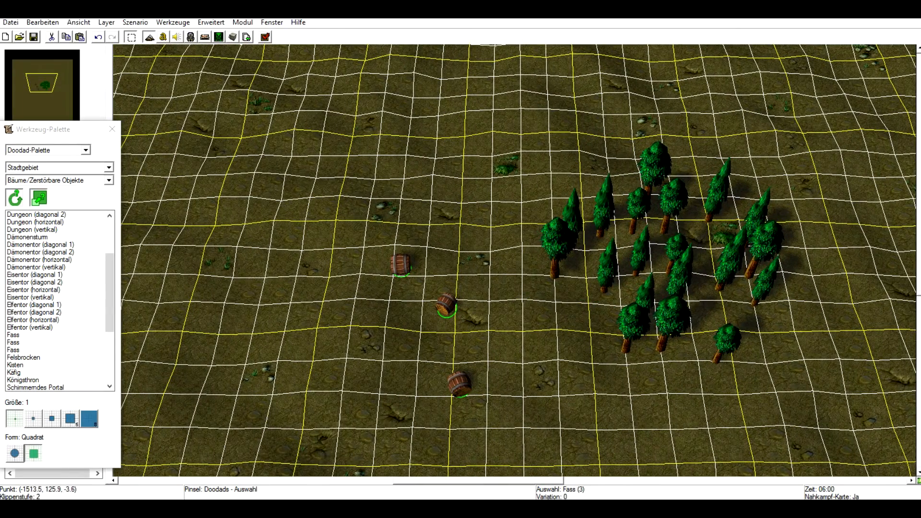
pyautogui.click(38, 259)
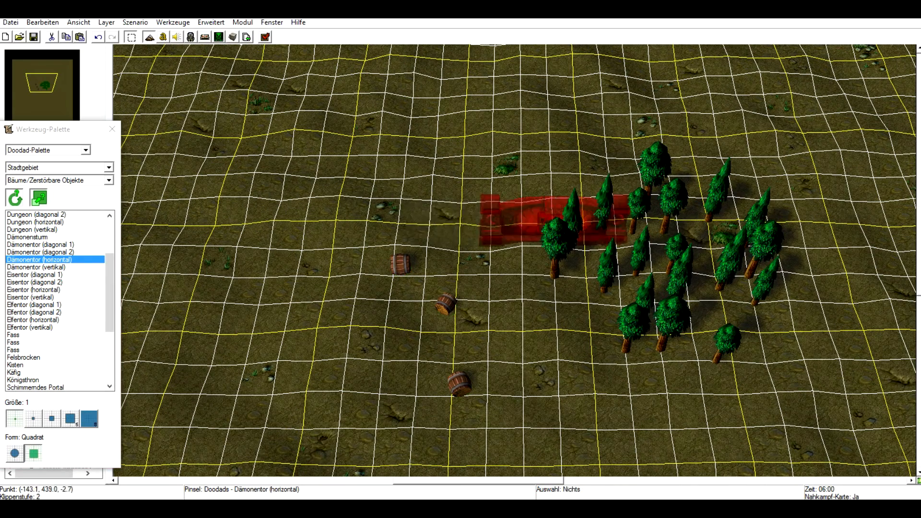
pyautogui.click(391, 220)
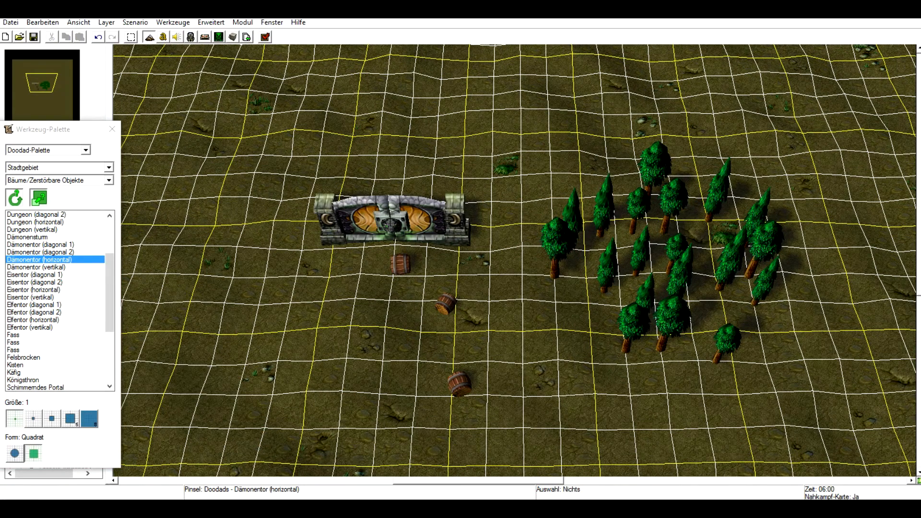
# Place a diagonal Dungeon wall left of the gate.
pyautogui.scroll(2, 55, 297)
pyautogui.click(36, 244)
pyautogui.click(245, 216)
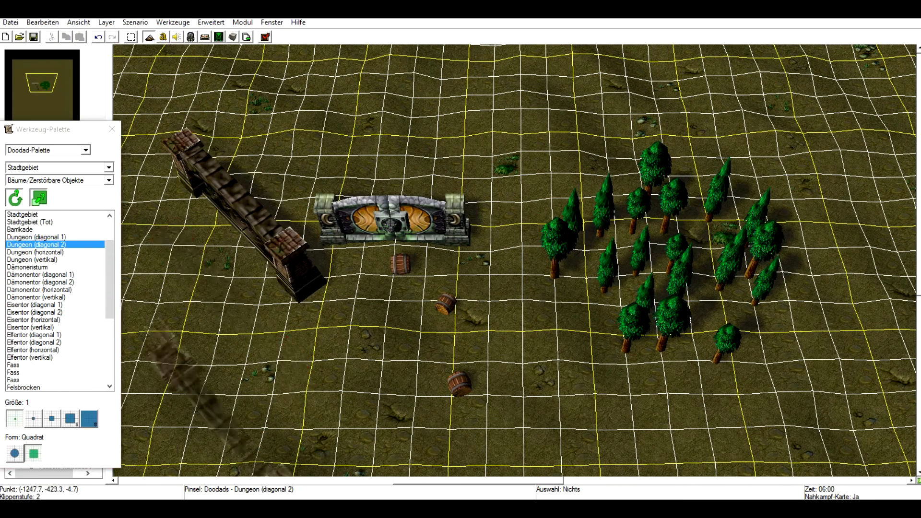
# Place a Felsbrocken boulder below the gate and a Stadteingang wall further left.
pyautogui.scroll(-2, 55, 297)
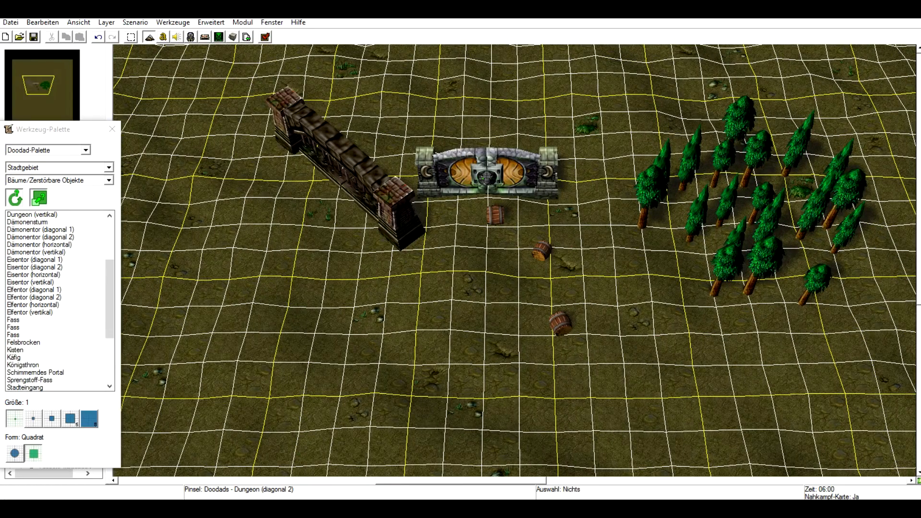
pyautogui.click(23, 342)
pyautogui.click(450, 309)
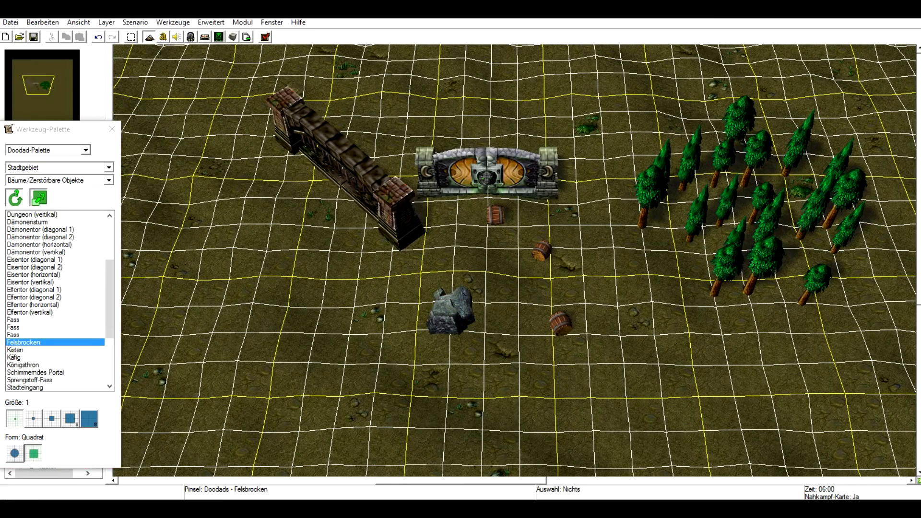
pyautogui.scroll(-1, 55, 300)
pyautogui.click(25, 358)
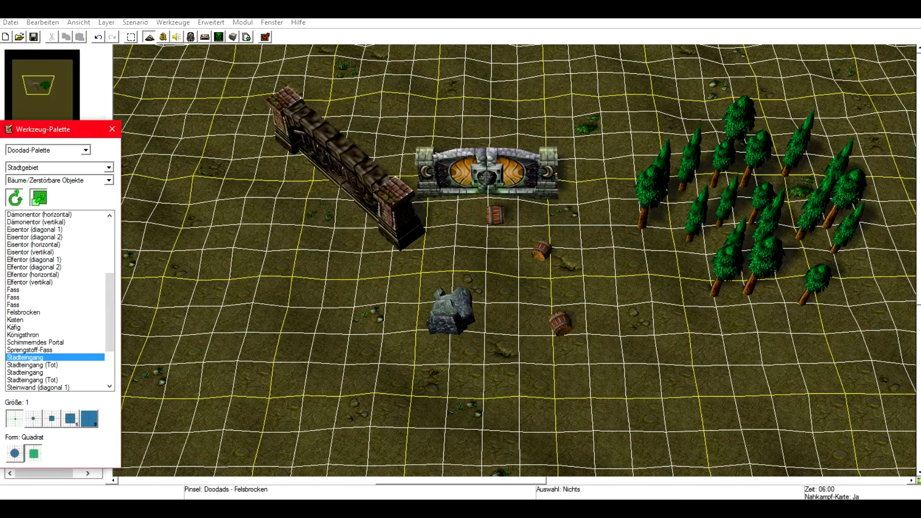
pyautogui.click(256, 281)
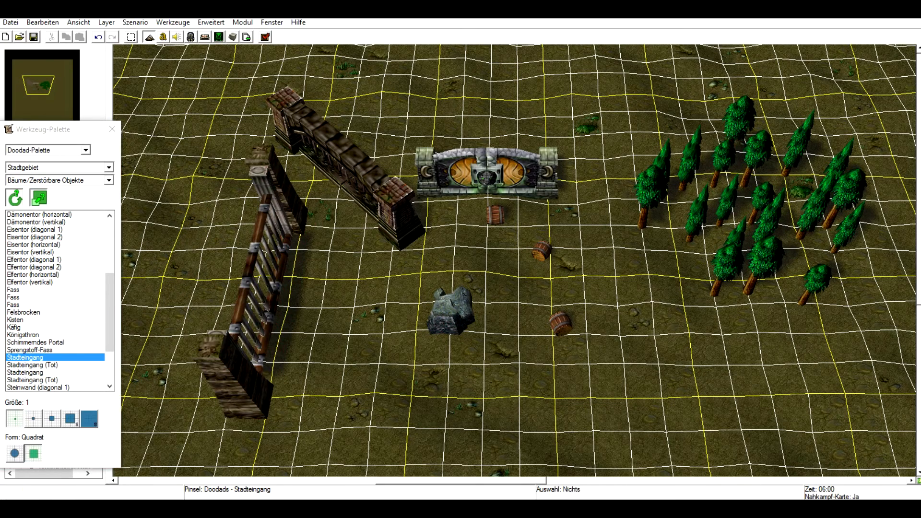
# Select every doodad in the view and delete them all.
pyautogui.click(131, 37)
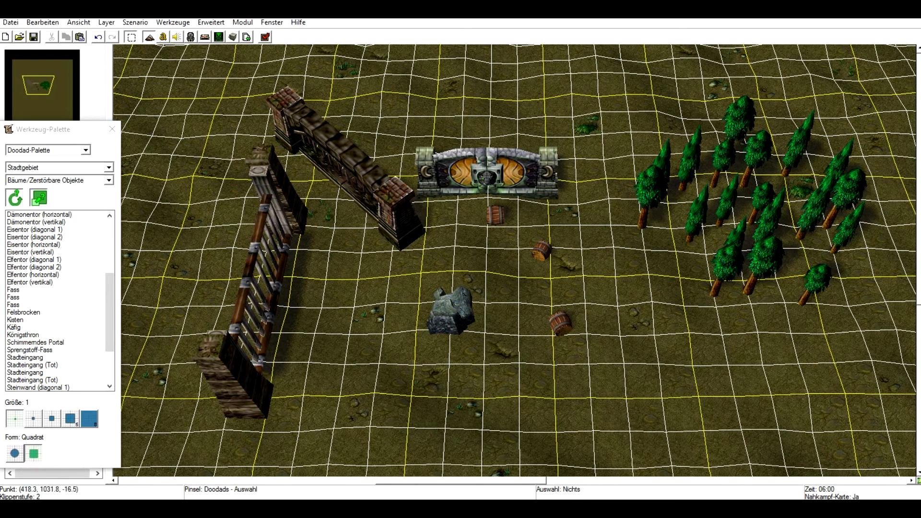
pyautogui.moveTo(901, 91)
pyautogui.mouseDown()
pyautogui.moveTo(152, 360)
pyautogui.moveTo(142, 376)
pyautogui.mouseUp()
pyautogui.press('Delete')
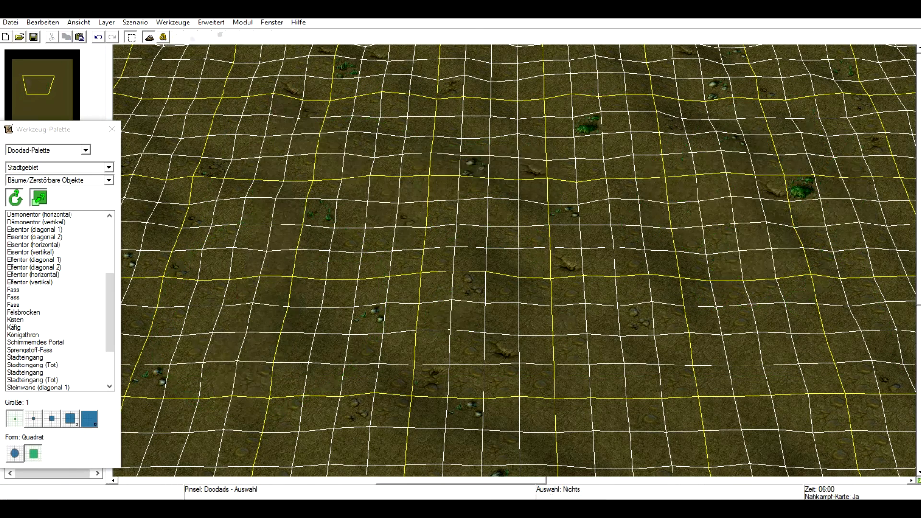
# Switch the doodad category to Brücken/Rampen and place an Aufzug (1) elevator platform near the centre.
pyautogui.click(109, 167)
pyautogui.click(109, 168)
pyautogui.click(109, 180)
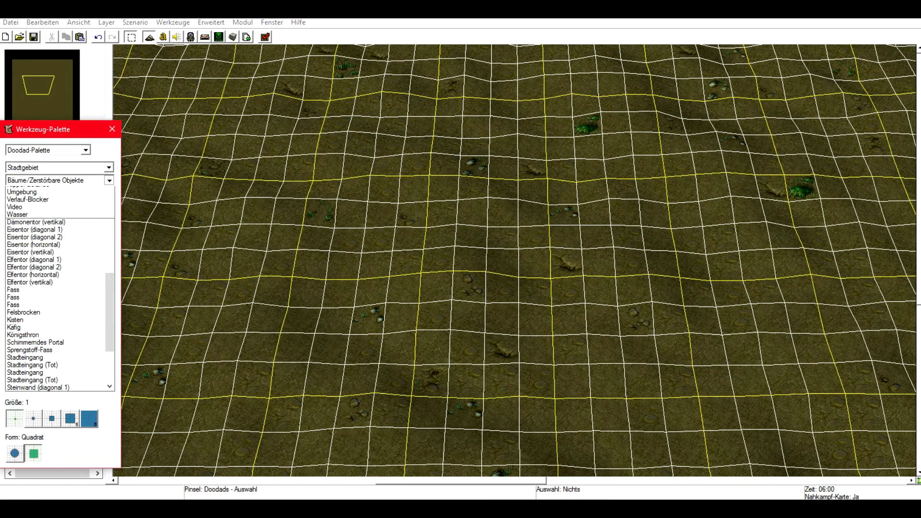
pyautogui.click(31, 191)
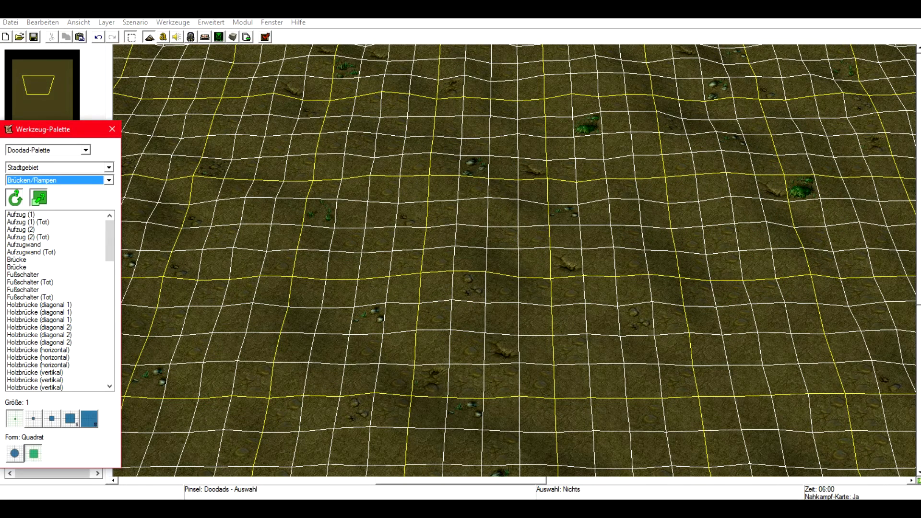
pyautogui.click(21, 214)
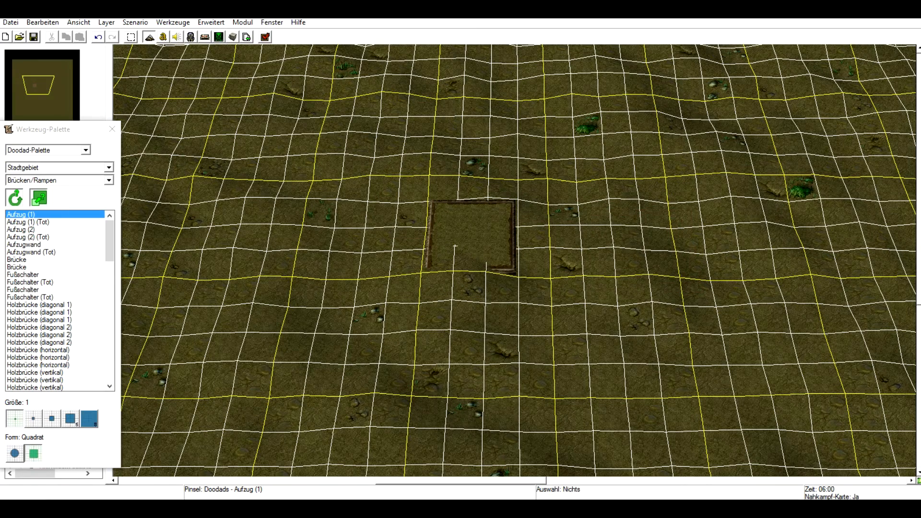
# Place a Brücke stone bridge on the right and a Fußschalter pressure plate left of the platform.
pyautogui.click(17, 259)
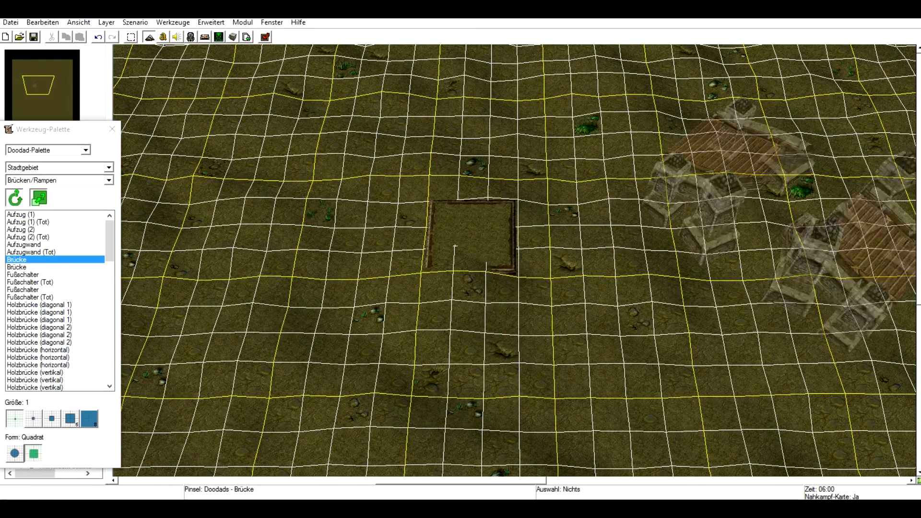
pyautogui.click(773, 225)
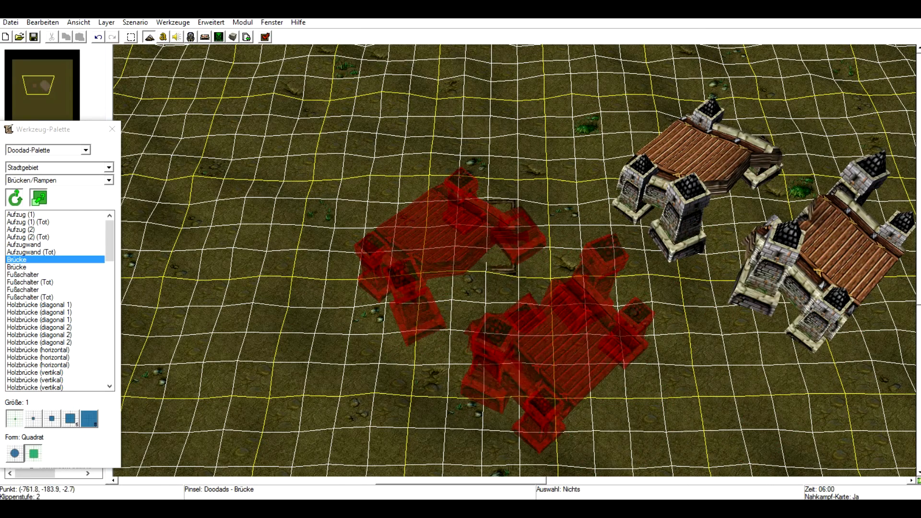
pyautogui.click(24, 267)
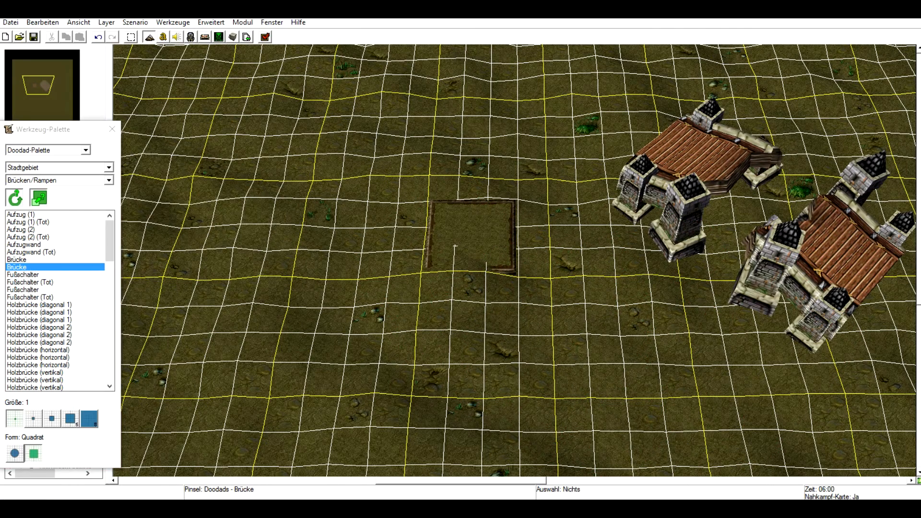
pyautogui.click(38, 237)
pyautogui.click(39, 290)
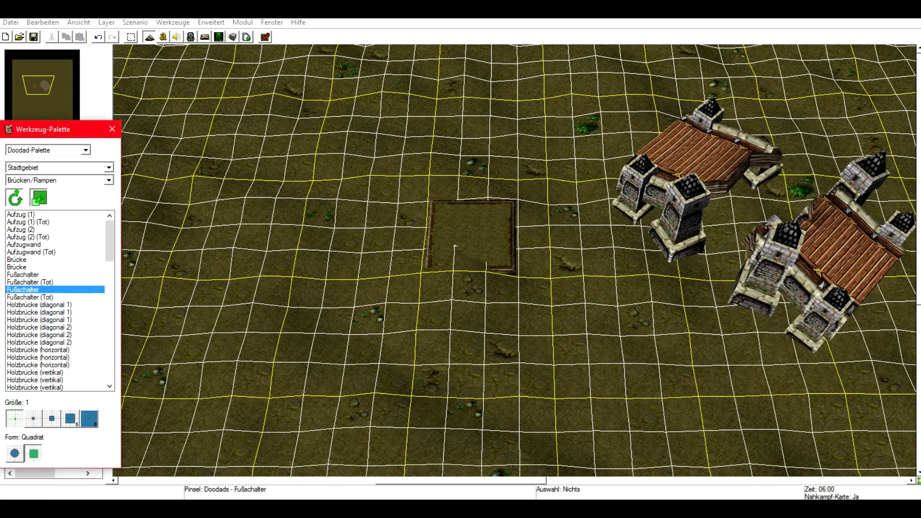
pyautogui.click(341, 275)
# Place a wide horizontal natural bridge above the elevator platform.
pyautogui.click(39, 342)
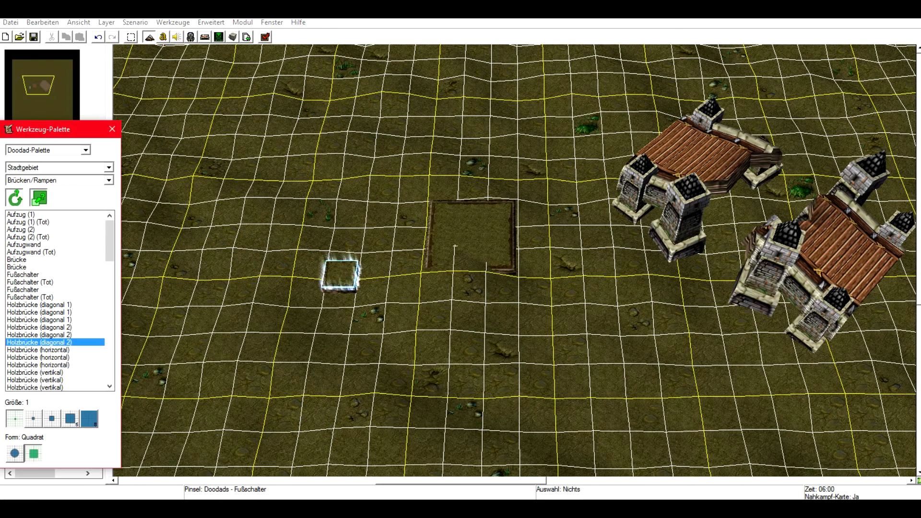
pyautogui.scroll(-5, 38, 342)
pyautogui.scroll(-3, 58, 297)
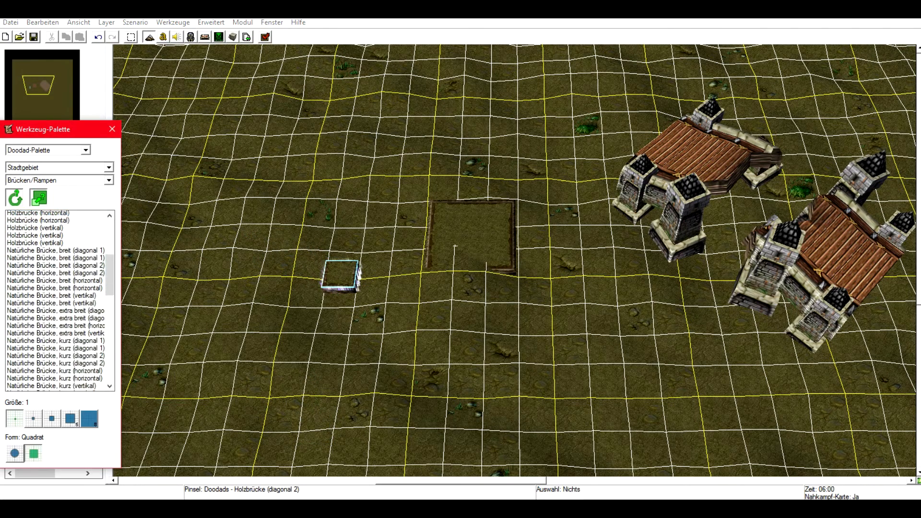
pyautogui.click(39, 259)
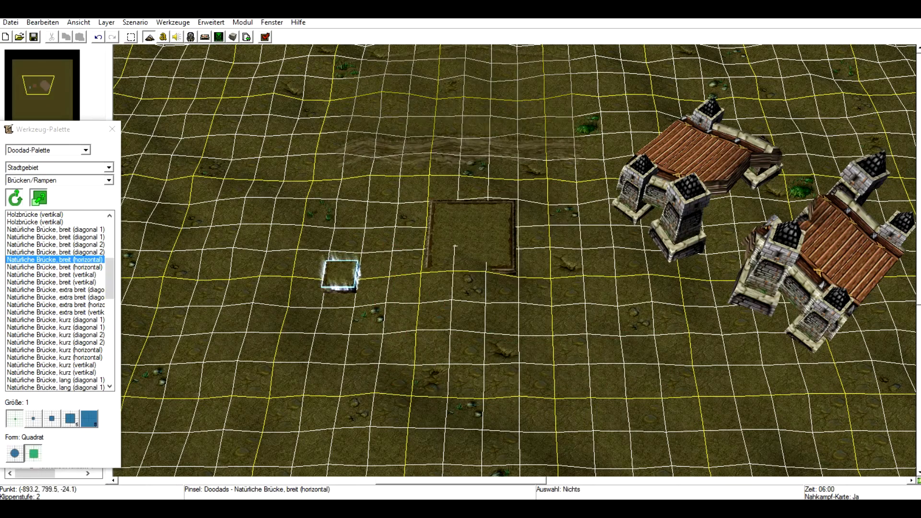
pyautogui.click(462, 115)
pyautogui.moveTo(444, 279); pyautogui.dragTo(429, 400, button='right')
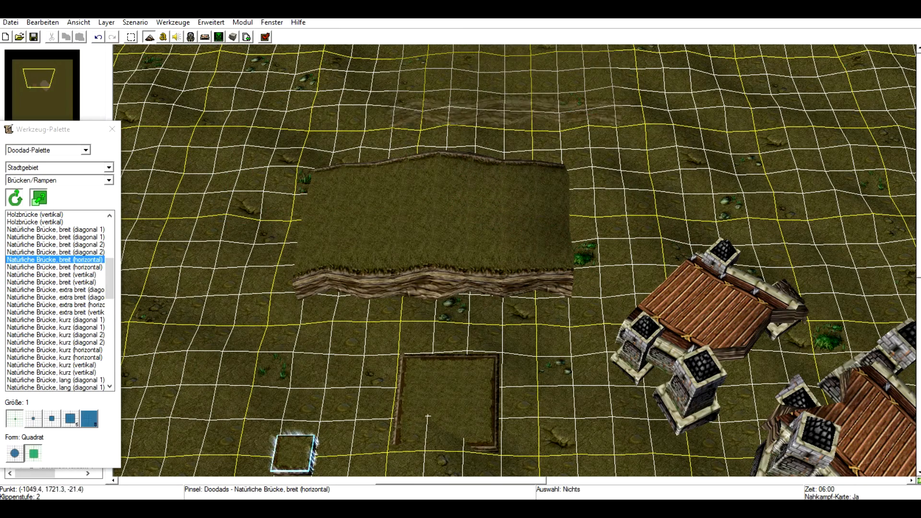
# Move the natural bridge up, then select and delete all the placed bridge doodads.
pyautogui.click(131, 37)
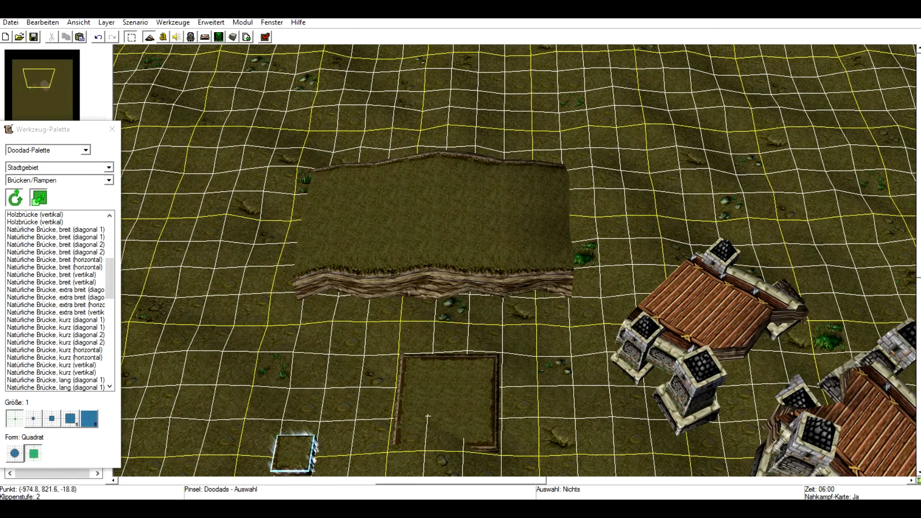
pyautogui.moveTo(433, 226); pyautogui.dragTo(486, 199)
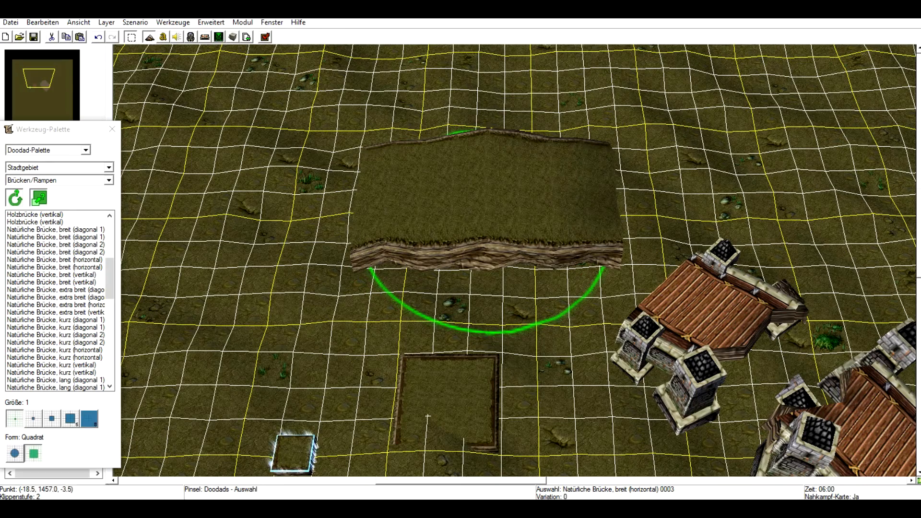
pyautogui.moveTo(653, 234); pyautogui.dragTo(566, 181, button='right')
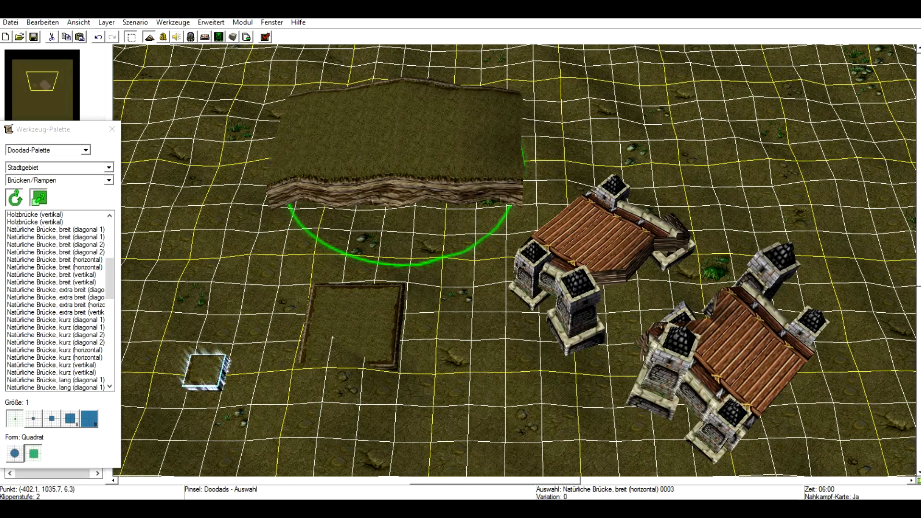
pyautogui.moveTo(801, 126); pyautogui.dragTo(190, 284)
pyautogui.press('Delete')
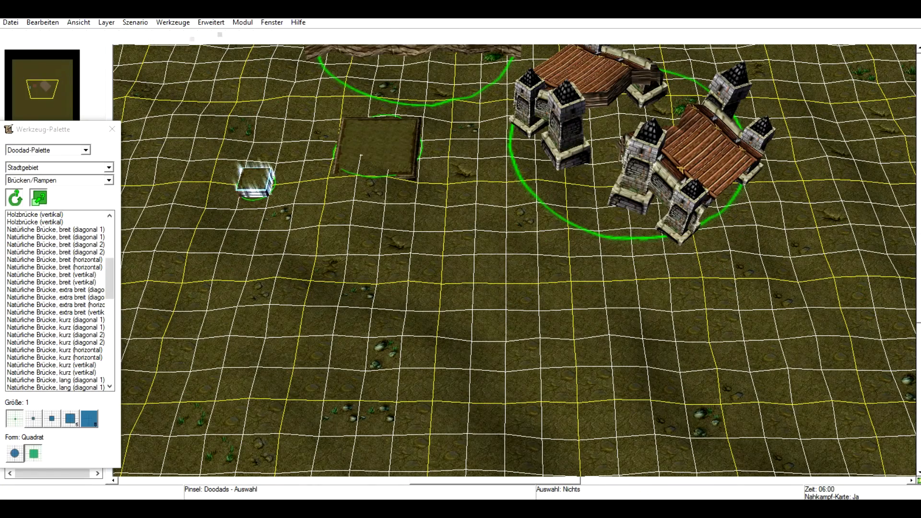
# Place a Steinrampe (oben rechts) stone ramp near the map centre.
pyautogui.moveTo(238, 185); pyautogui.dragTo(321, 304, button='right')
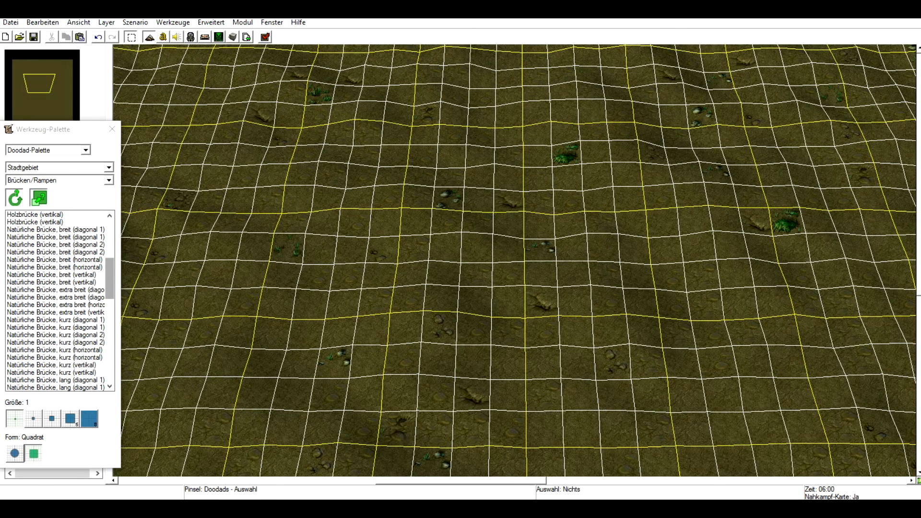
pyautogui.moveTo(110, 278); pyautogui.dragTo(110, 362)
pyautogui.click(41, 305)
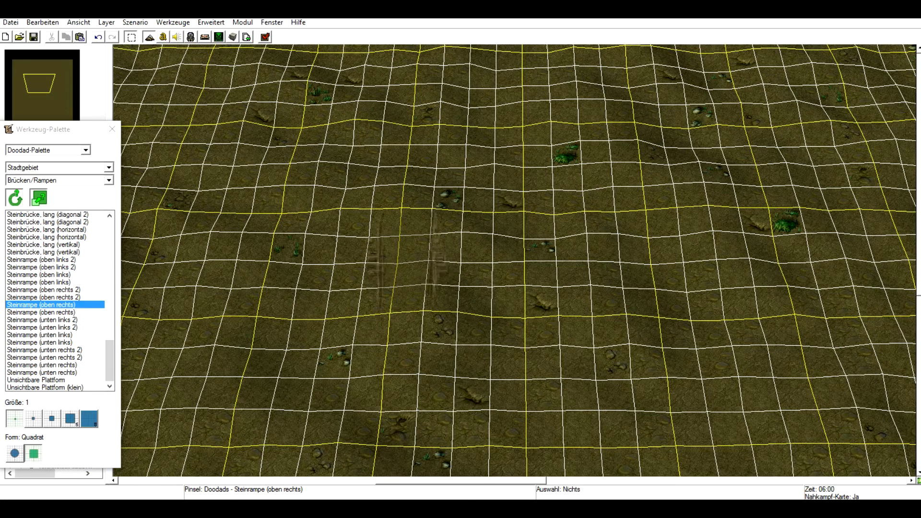
pyautogui.click(407, 257)
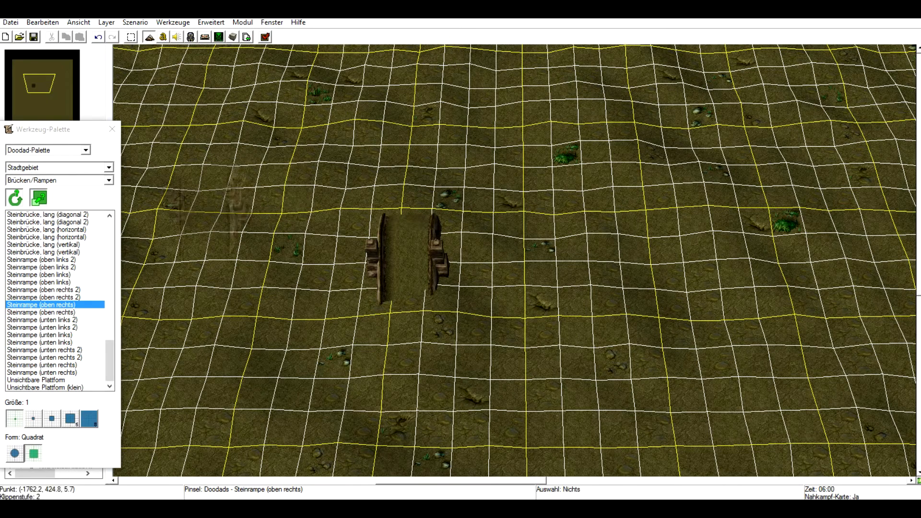
# Switch the doodad category to Gebäude and place two Kathedrale cathedrals on either side of the stone ramp.
pyautogui.click(109, 180)
pyautogui.click(108, 180)
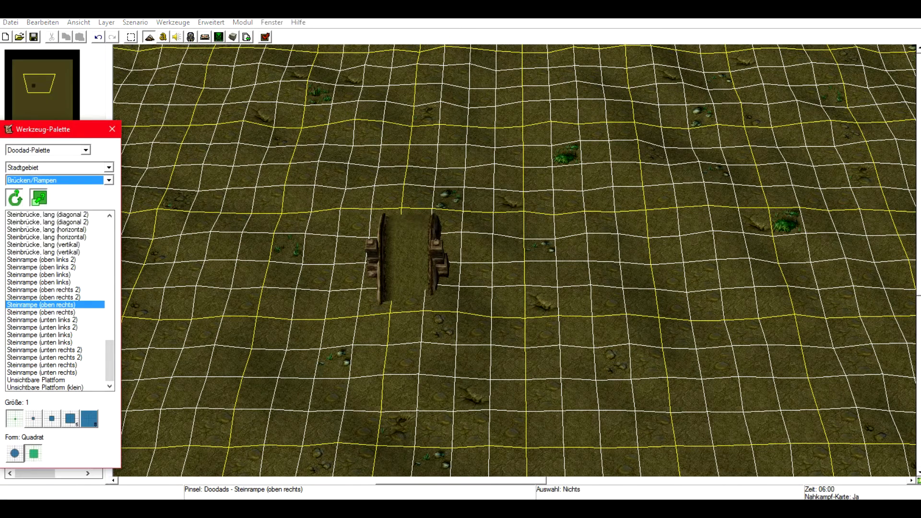
pyautogui.click(85, 150)
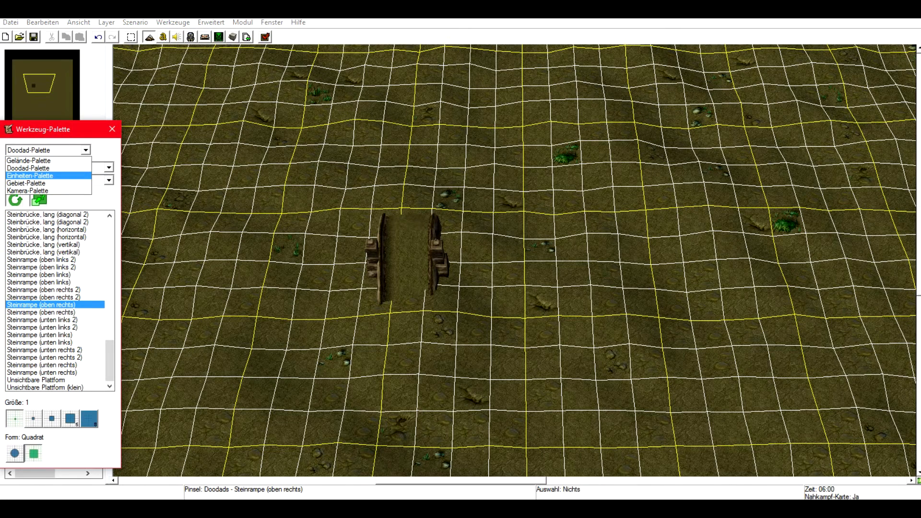
pyautogui.click(53, 168)
pyautogui.click(109, 181)
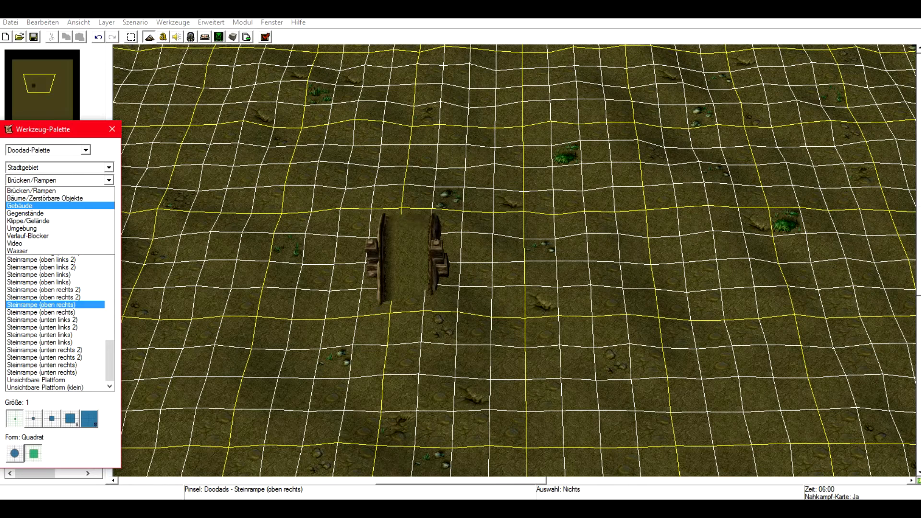
pyautogui.click(19, 205)
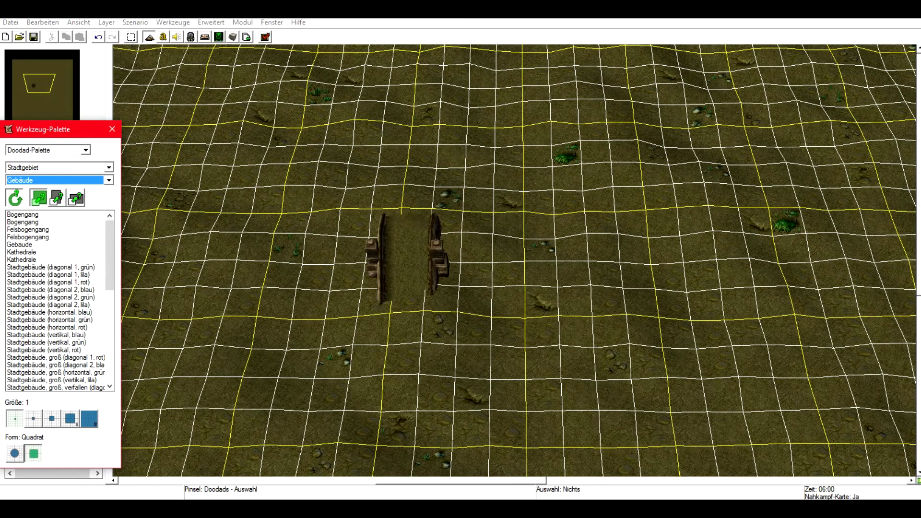
pyautogui.click(22, 252)
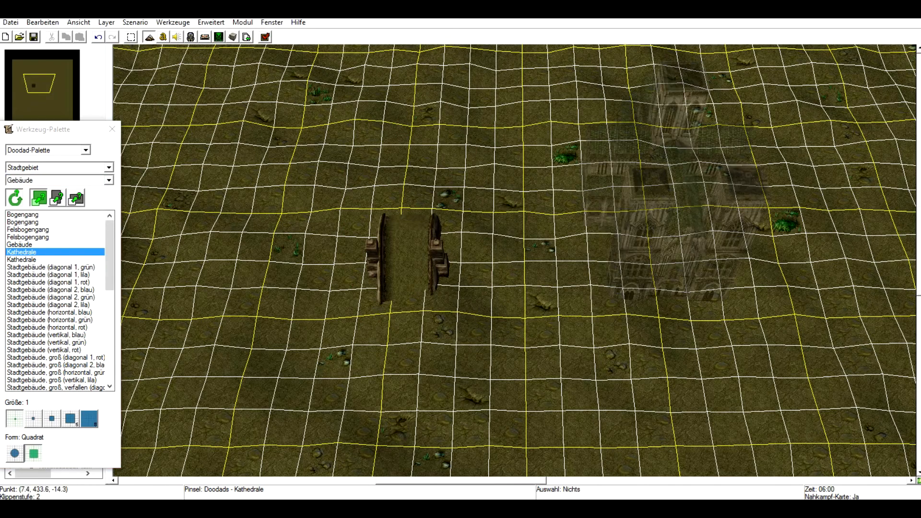
pyautogui.click(21, 260)
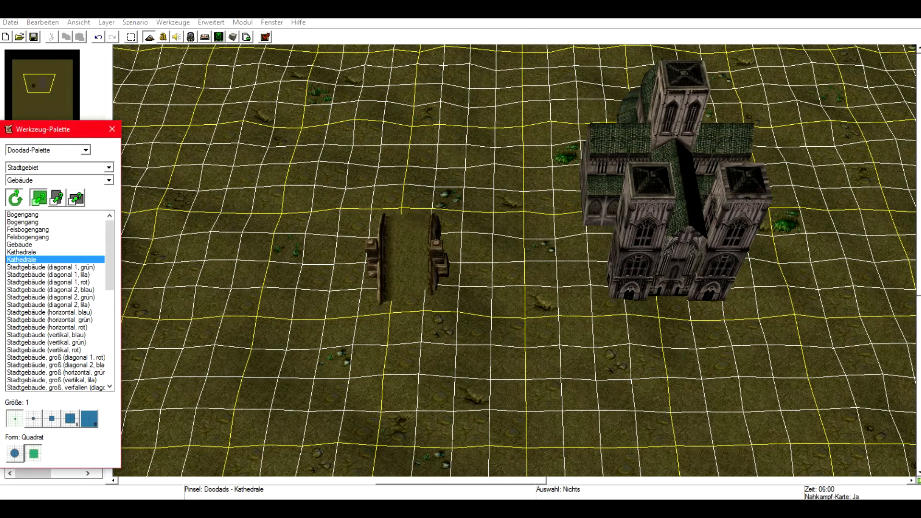
pyautogui.click(228, 259)
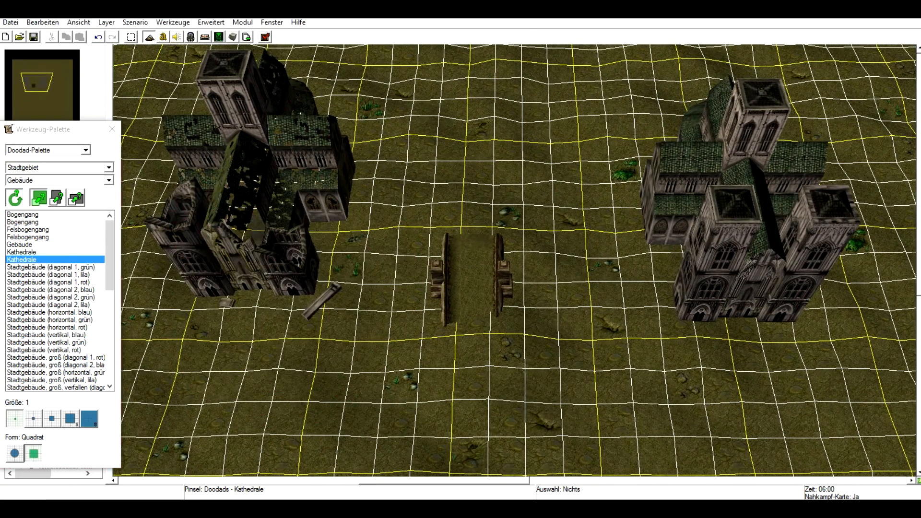
# Place a Bogengang archway above the ramp and a Felsbogengang rock arch below it.
pyautogui.click(22, 214)
pyautogui.click(428, 180)
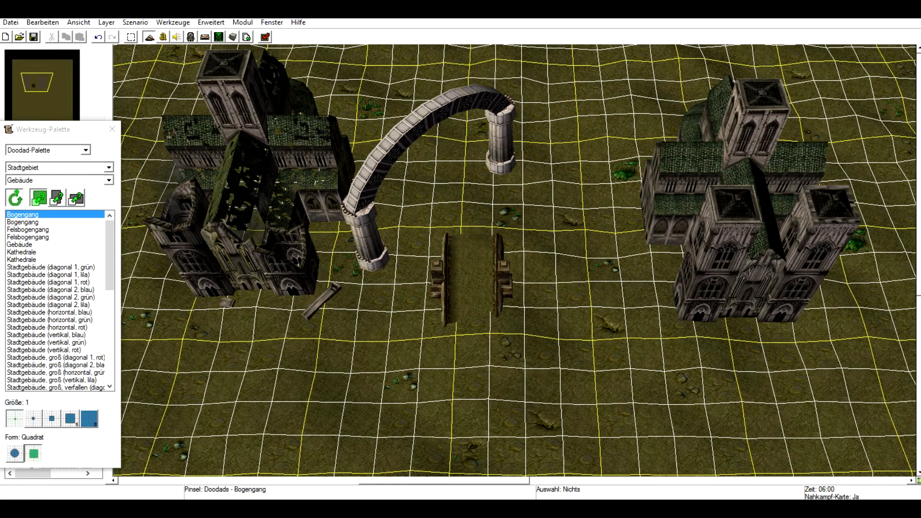
pyautogui.click(20, 245)
pyautogui.click(28, 237)
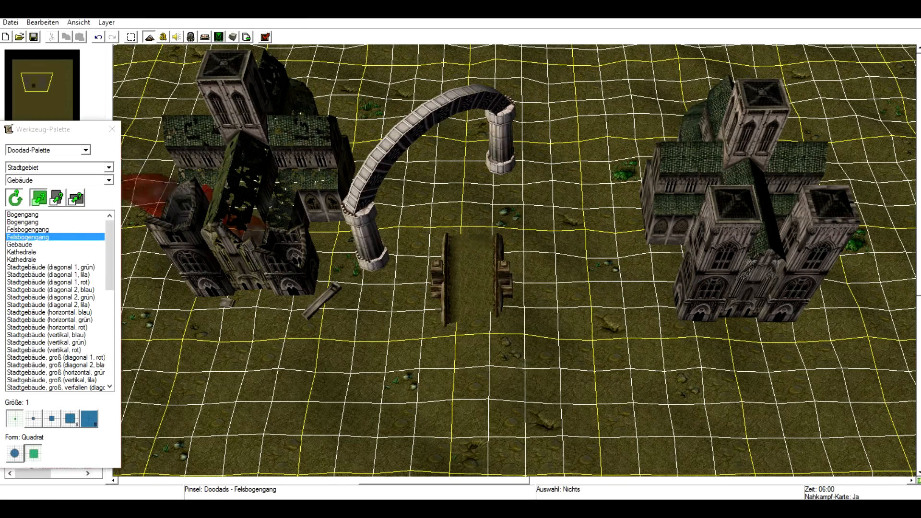
pyautogui.click(470, 358)
pyautogui.moveTo(427, 331); pyautogui.dragTo(370, 203, button='right')
# Place several small Gebäude houses to the right of the rock arch.
pyautogui.click(21, 252)
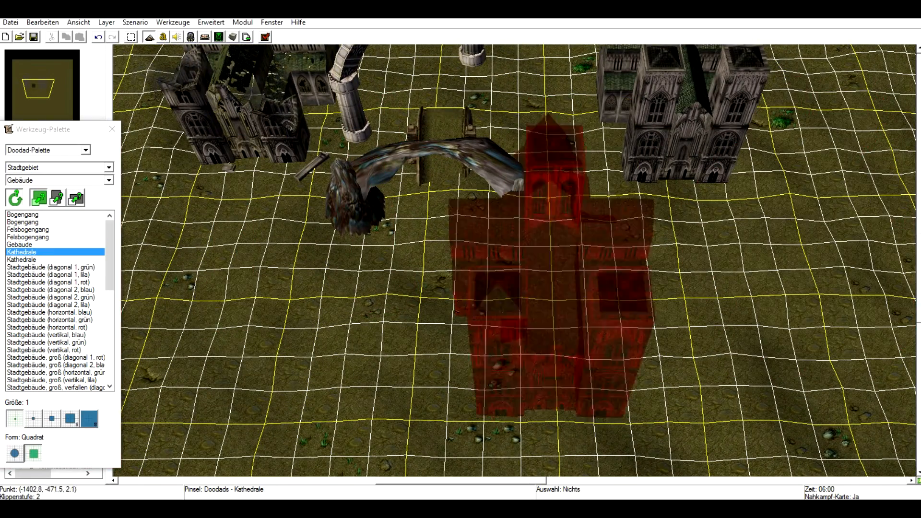
pyautogui.click(19, 245)
pyautogui.click(746, 321)
pyautogui.click(603, 283)
pyautogui.click(688, 283)
pyautogui.click(731, 235)
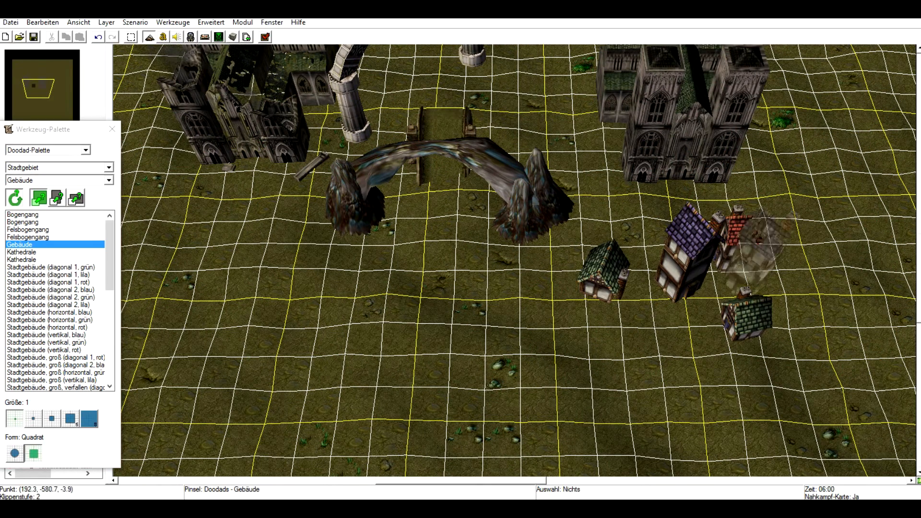
pyautogui.click(760, 269)
# Place two Stadtgebäude (horizontal, blau) houses and a ruined Stadtgebäude, verfallen (horizontal, rot) below the rock arch.
pyautogui.click(48, 312)
pyautogui.click(298, 311)
pyautogui.click(457, 335)
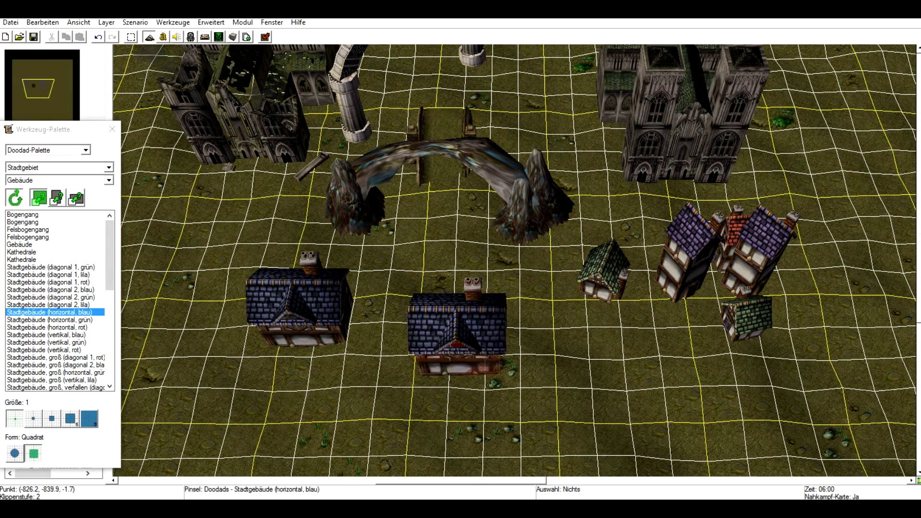
pyautogui.scroll(-8, 57, 300)
pyautogui.click(48, 304)
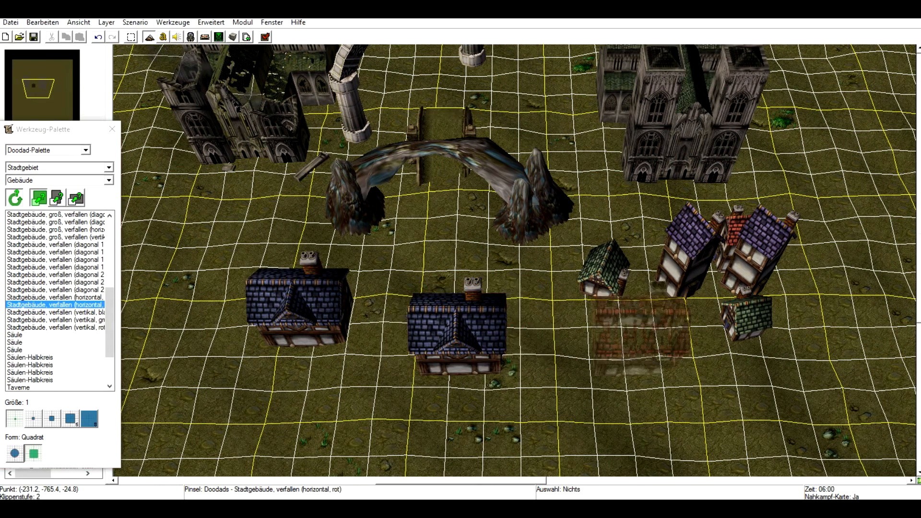
pyautogui.click(642, 336)
pyautogui.click(632, 416)
pyautogui.moveTo(201, 204); pyautogui.dragTo(223, 288, button='right')
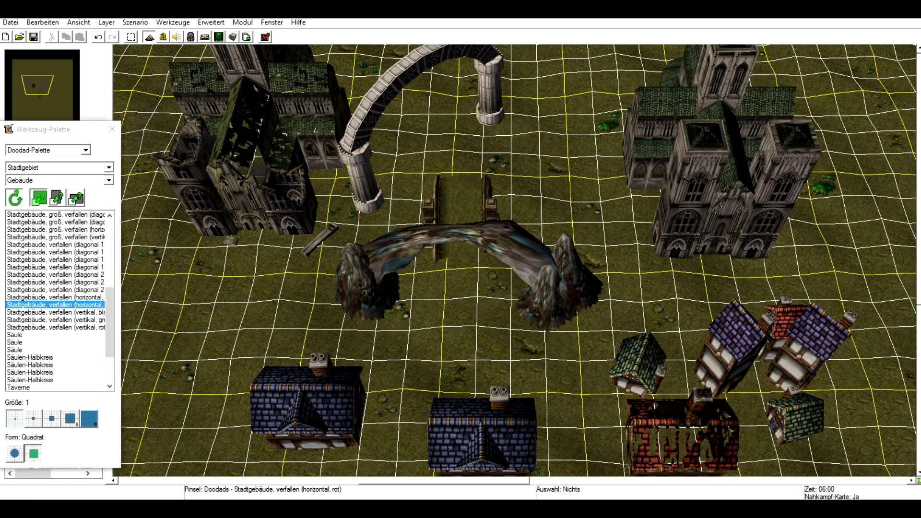
# Place Säule columns beside the right cathedral and left of the rock arch.
pyautogui.click(29, 342)
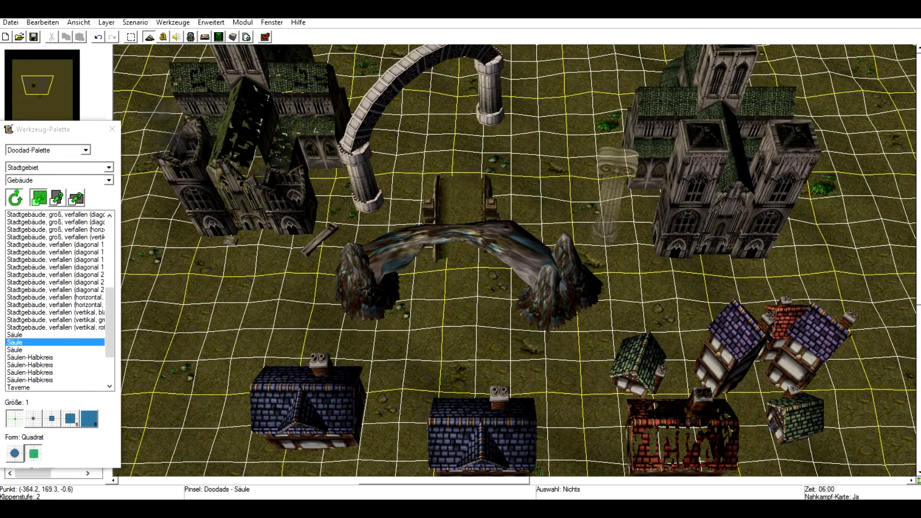
pyautogui.click(609, 231)
pyautogui.click(214, 331)
pyautogui.moveTo(162, 262); pyautogui.dragTo(270, 270, button='right')
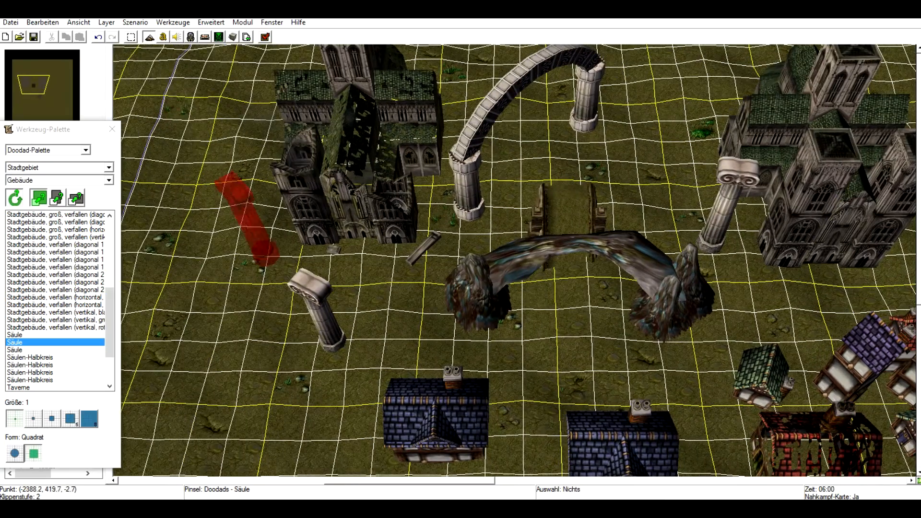
# Set the left column's rotation to 283 and its X scale to 115 in its doodad properties.
pyautogui.press('space')
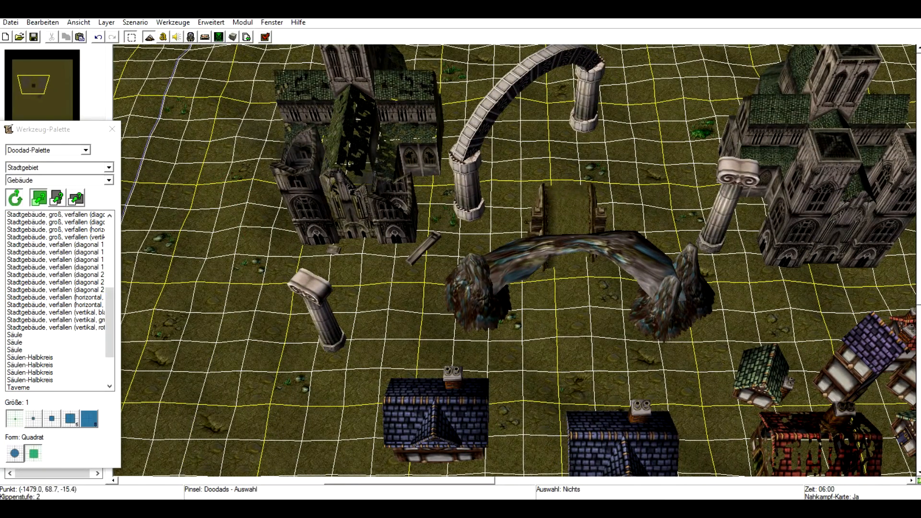
pyautogui.doubleClick(321, 317)
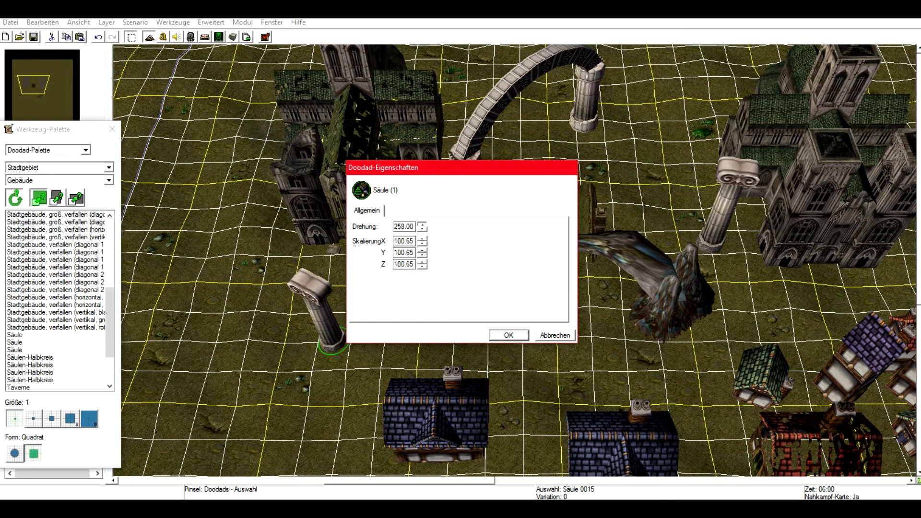
pyautogui.press('Return')
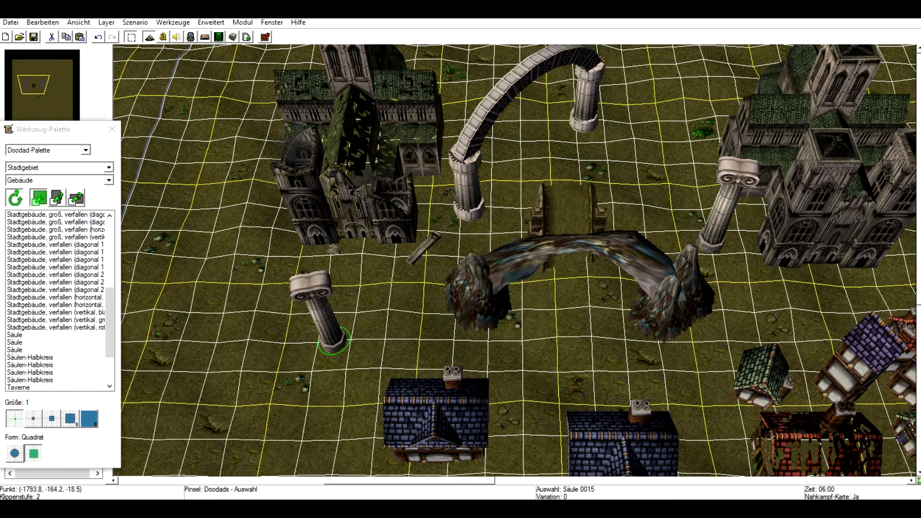
pyautogui.doubleClick(319, 314)
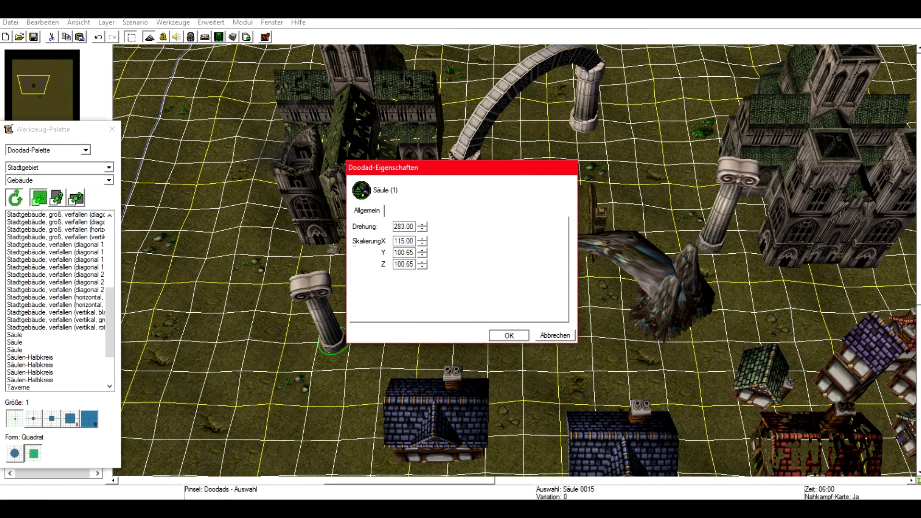
pyautogui.press('Return')
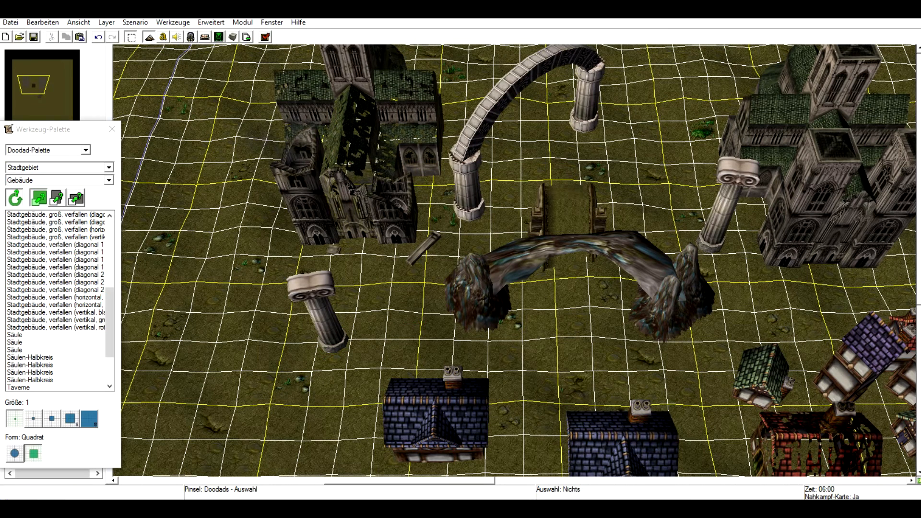
pyautogui.doubleClick(323, 318)
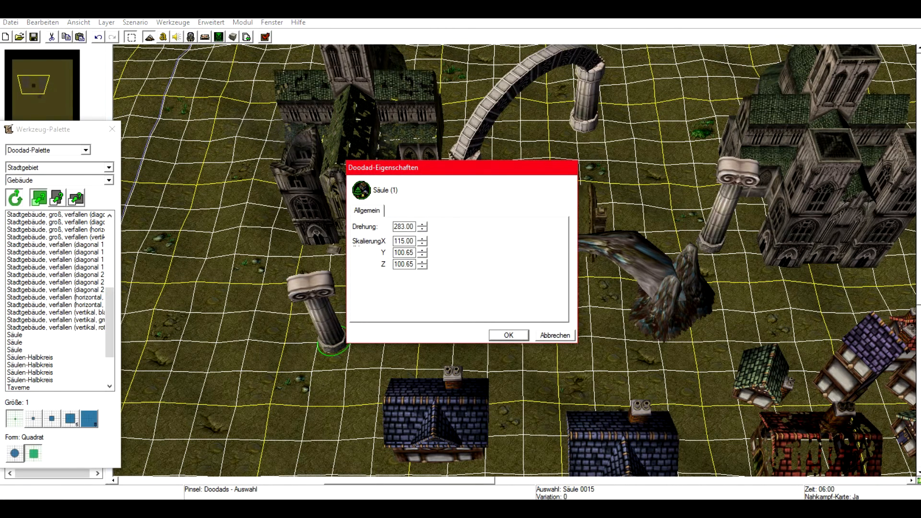
pyautogui.press('Return')
# Switch to the Gegenstände category and place four Bank benches to the right of the cathedral.
pyautogui.scroll(-3, 56, 336)
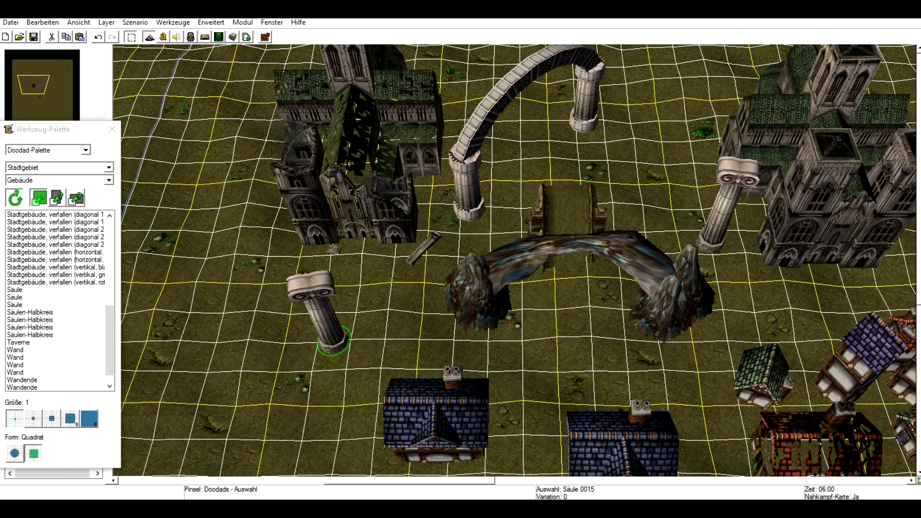
pyautogui.click(55, 357)
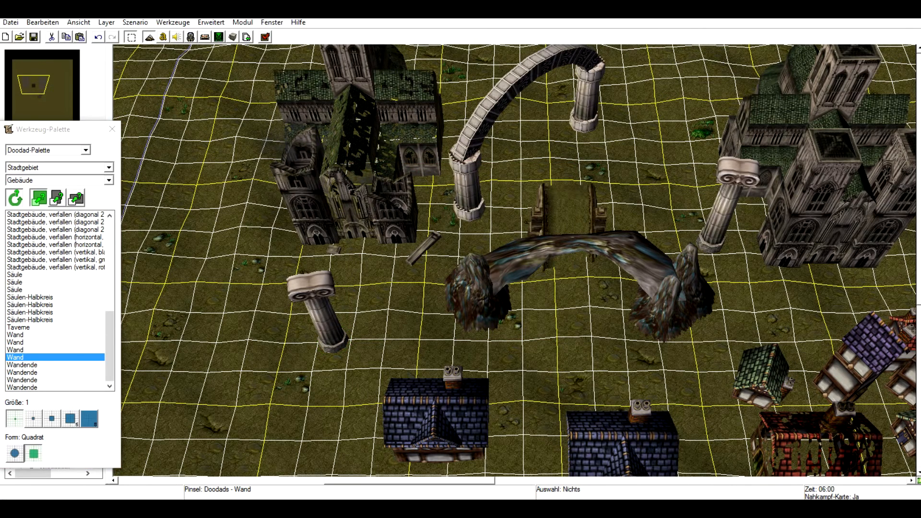
pyautogui.click(108, 180)
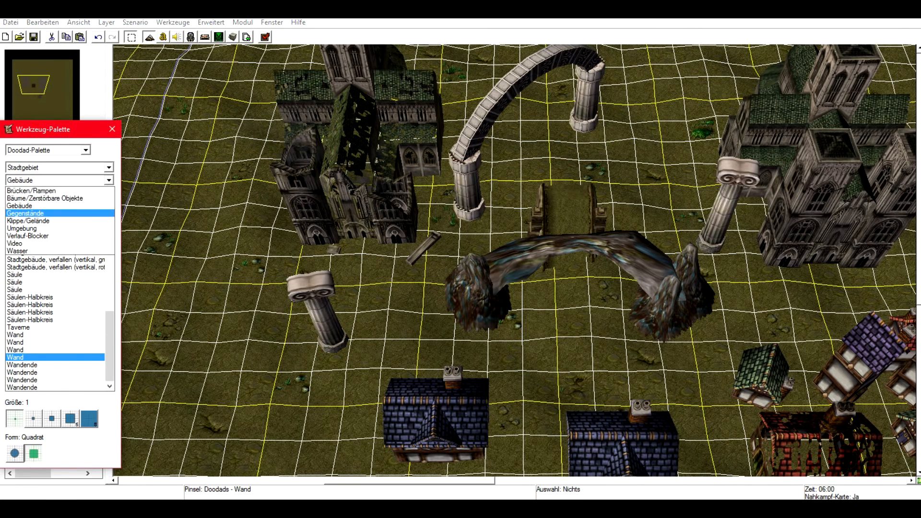
pyautogui.click(26, 213)
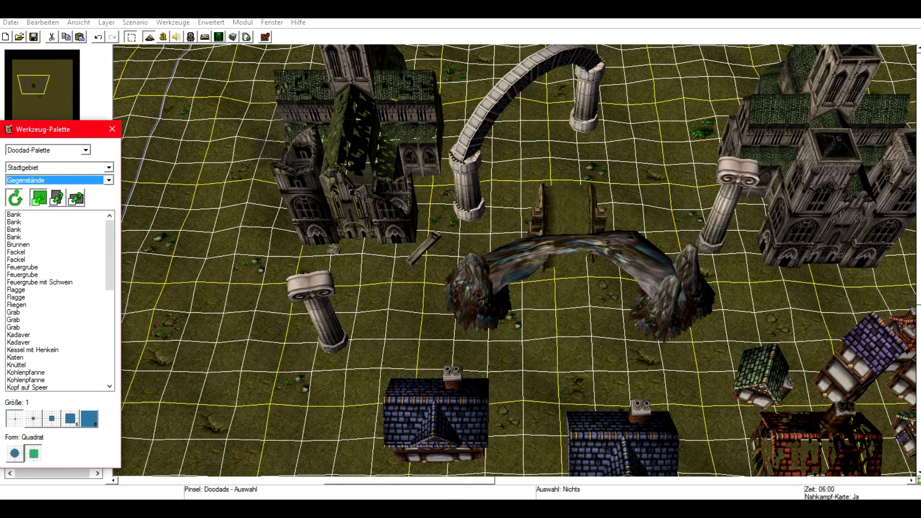
pyautogui.click(29, 215)
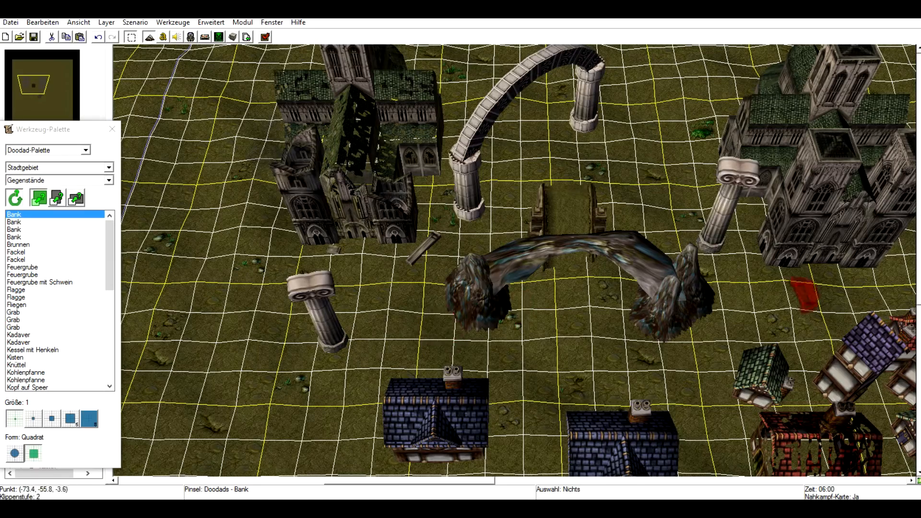
pyautogui.moveTo(805, 295); pyautogui.dragTo(357, 366, button='right')
pyautogui.click(616, 320)
pyautogui.click(661, 279)
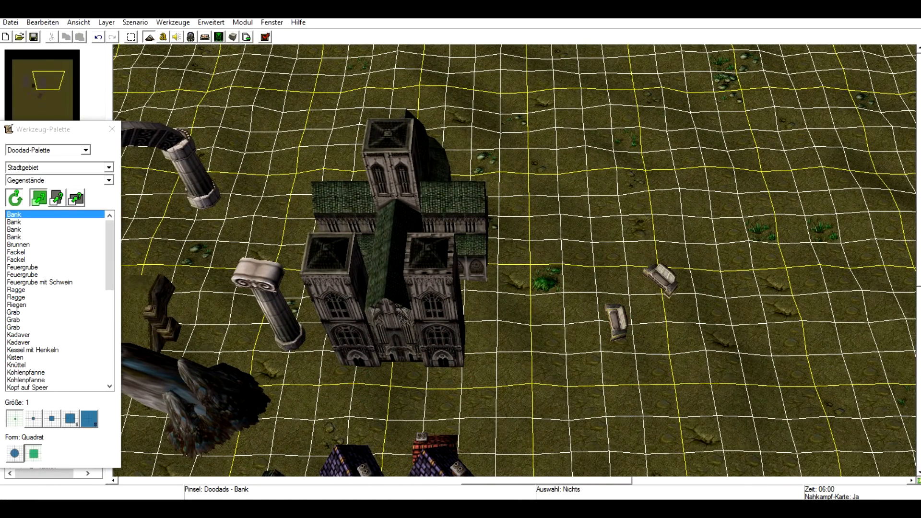
pyautogui.click(29, 230)
pyautogui.click(567, 384)
pyautogui.click(719, 337)
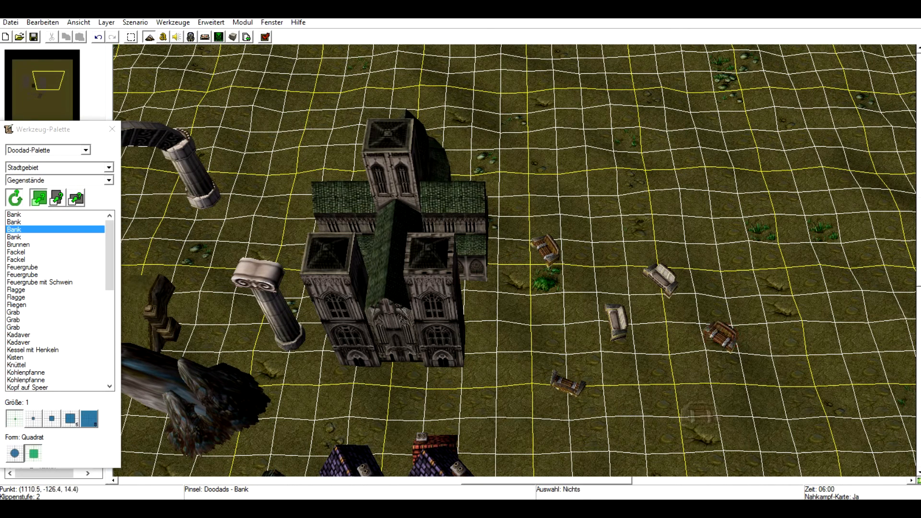
# Place two Feuergrube fire pits and a cluster of Fackel torches near the benches.
pyautogui.click(22, 267)
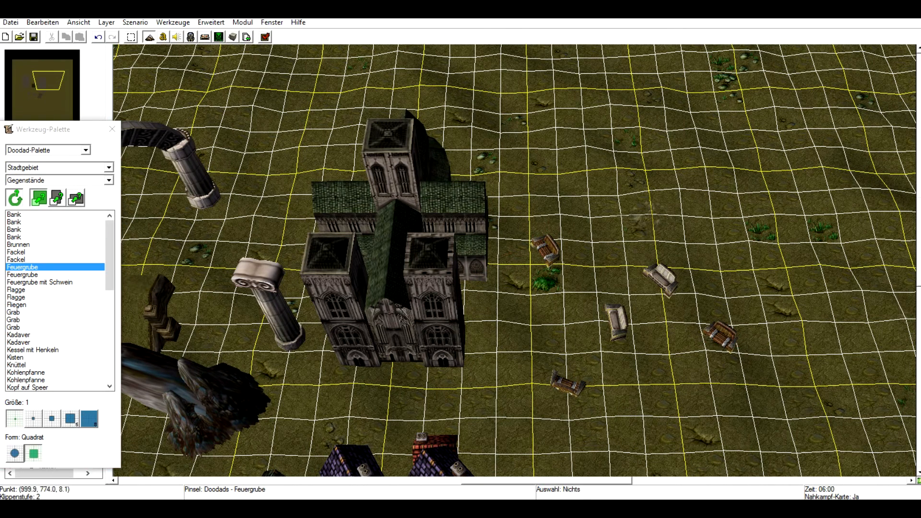
pyautogui.click(642, 211)
pyautogui.click(23, 275)
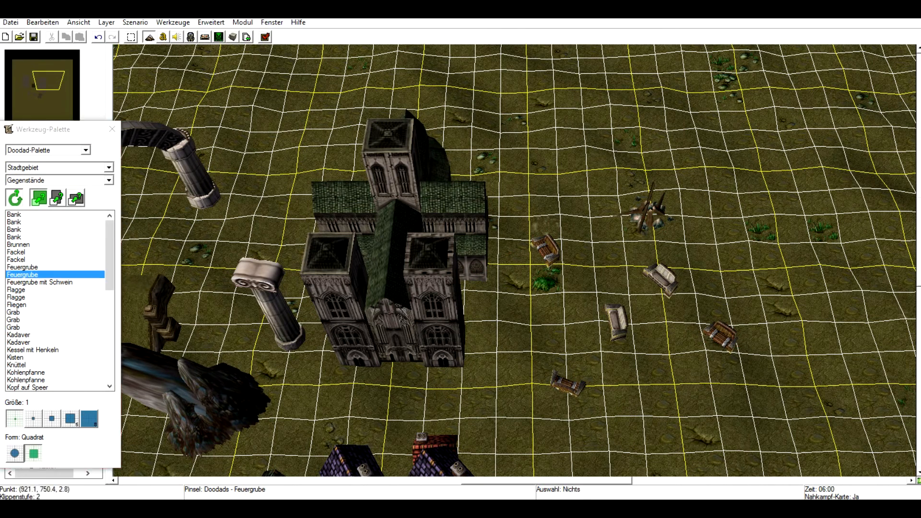
pyautogui.click(731, 227)
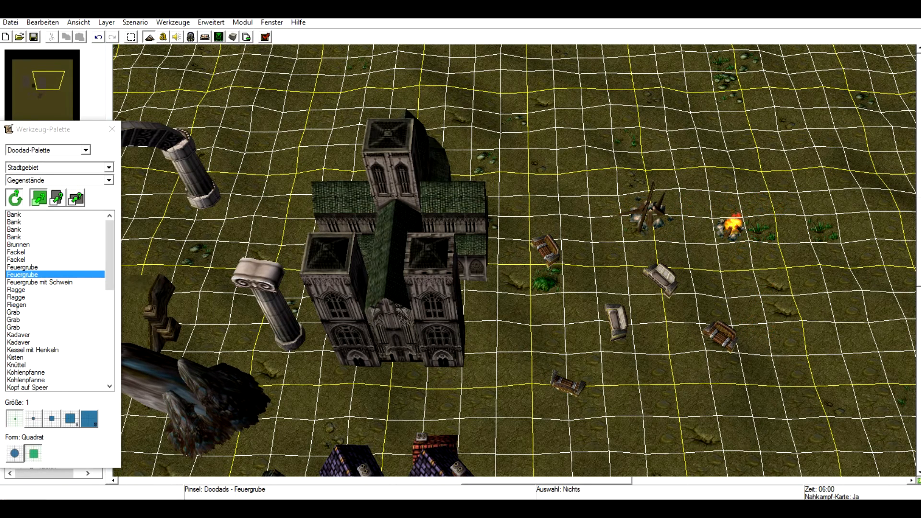
pyautogui.click(16, 259)
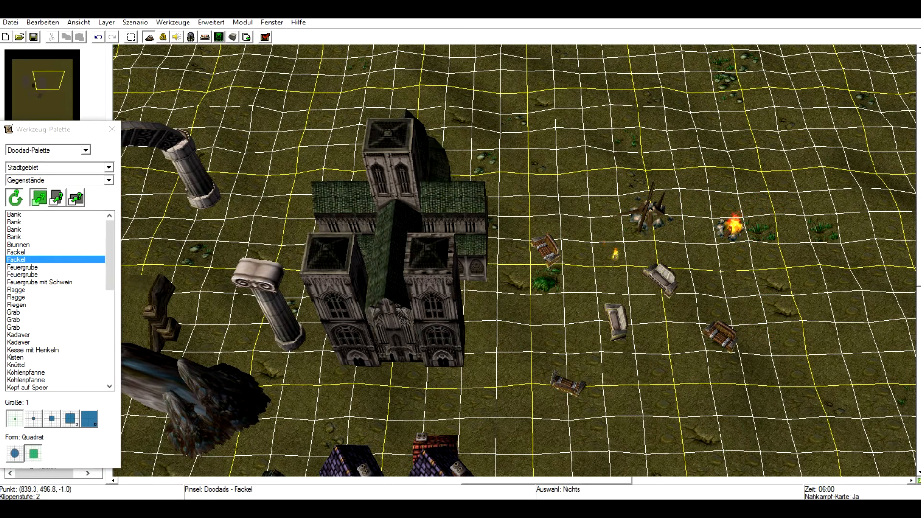
pyautogui.click(567, 266)
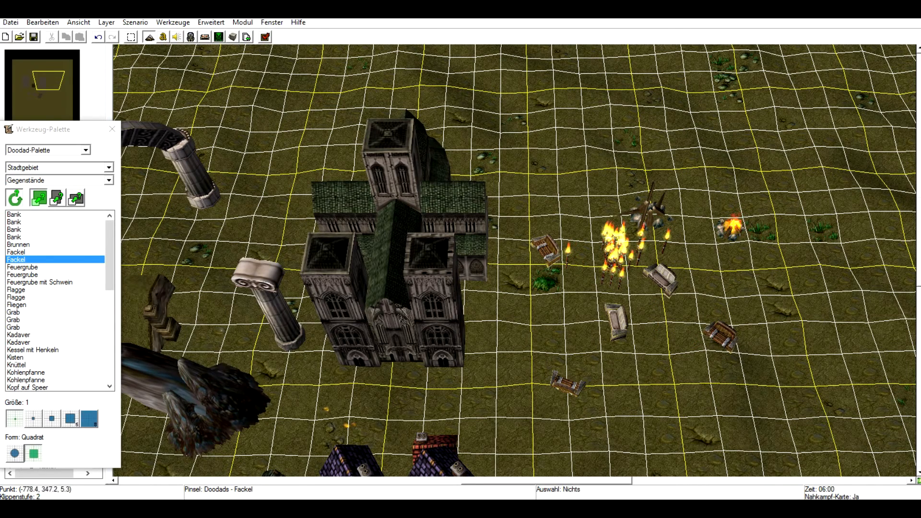
# Place a Fliegen flies doodad on the ground just below the fire pits and torches.
pyautogui.click(16, 297)
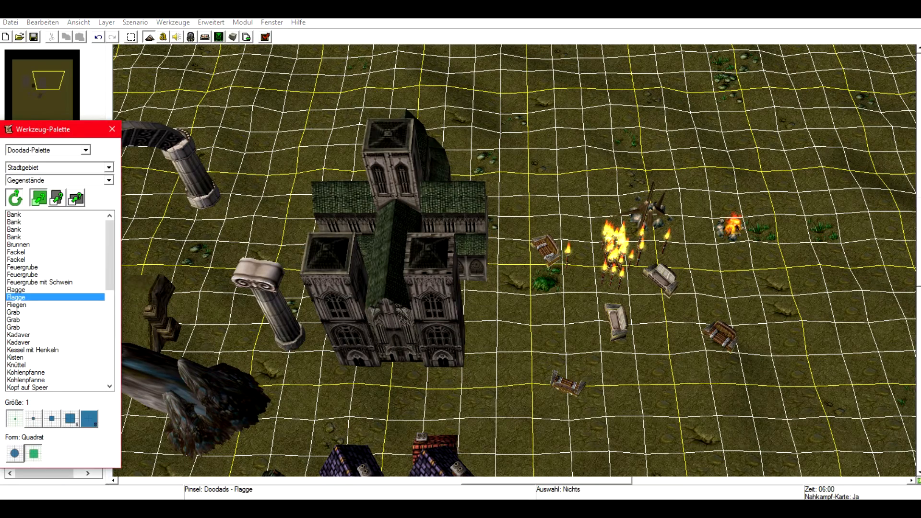
pyautogui.click(16, 304)
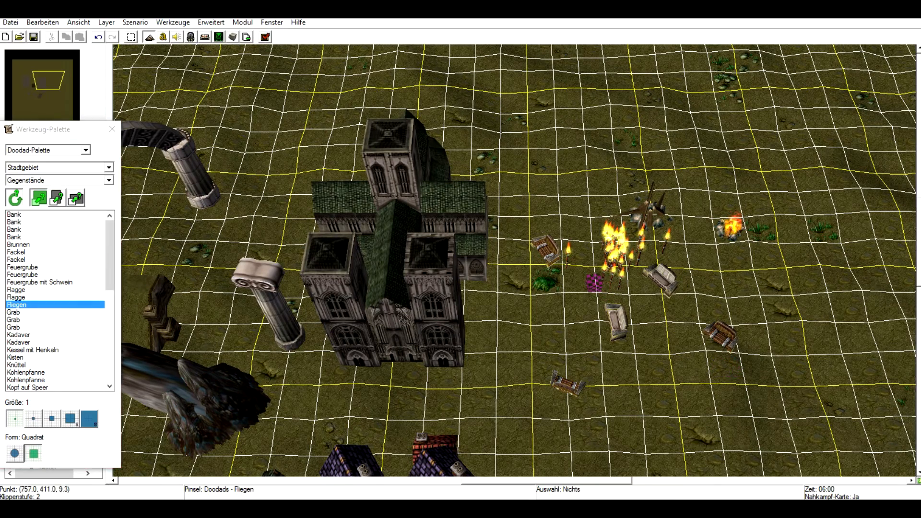
pyautogui.scroll(10, 568, 332)
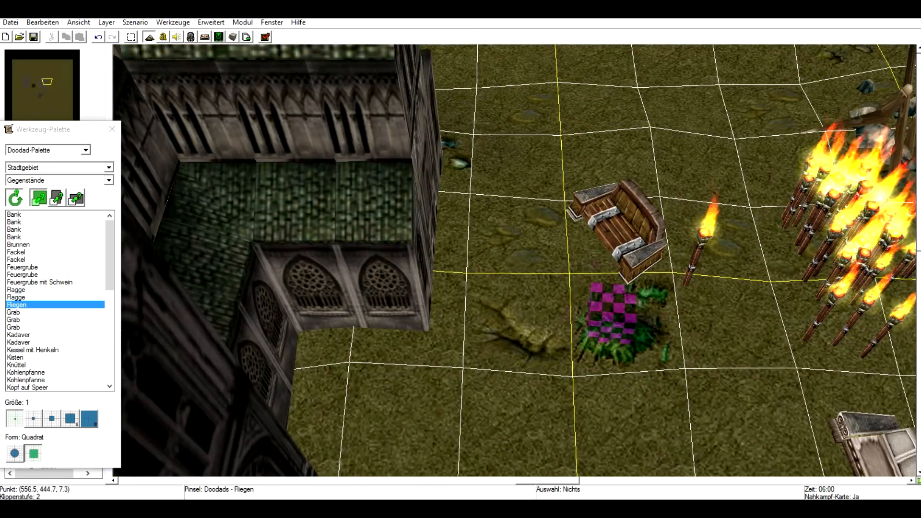
pyautogui.moveTo(592, 416)
pyautogui.mouseDown(button='right')
pyautogui.moveTo(448, 130)
pyautogui.moveTo(419, 250)
pyautogui.mouseUp(button='right')
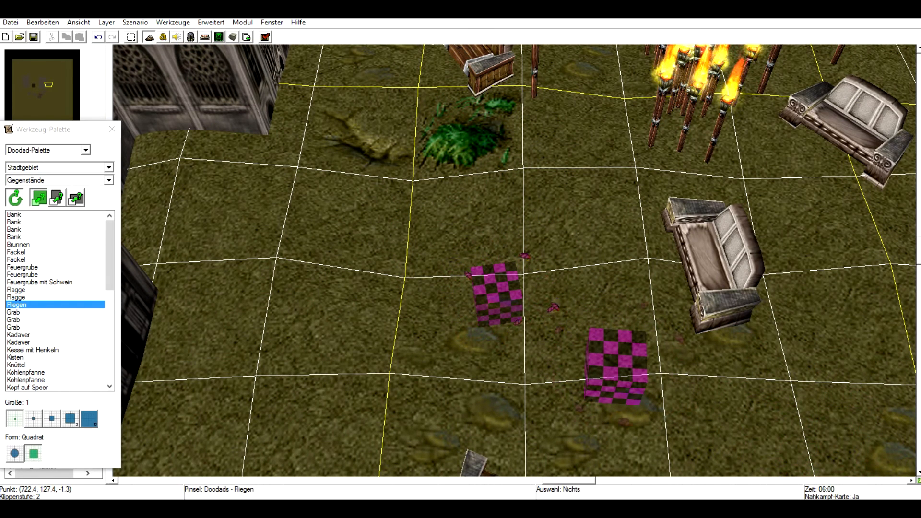
# Place a Grab grave left of the flies, then switch the doodad tileset to Dungeon.
pyautogui.click(14, 328)
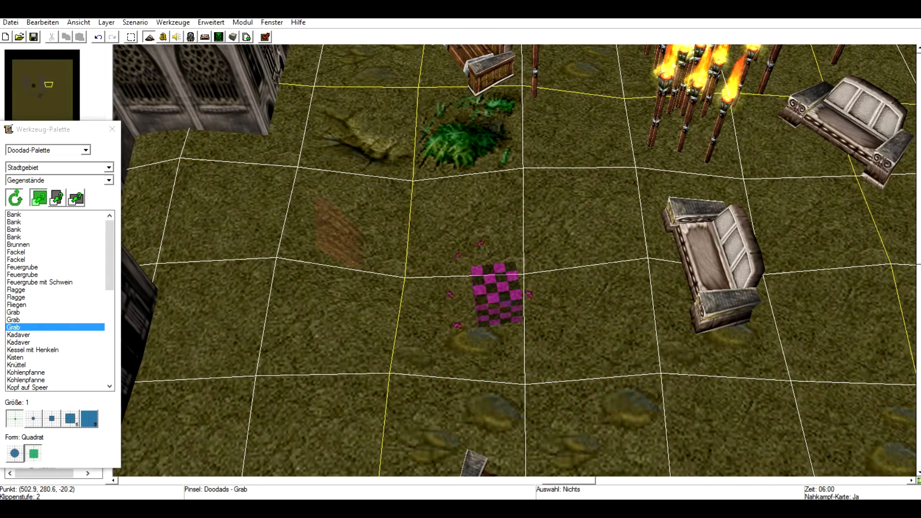
pyautogui.click(340, 232)
pyautogui.scroll(-4, 55, 301)
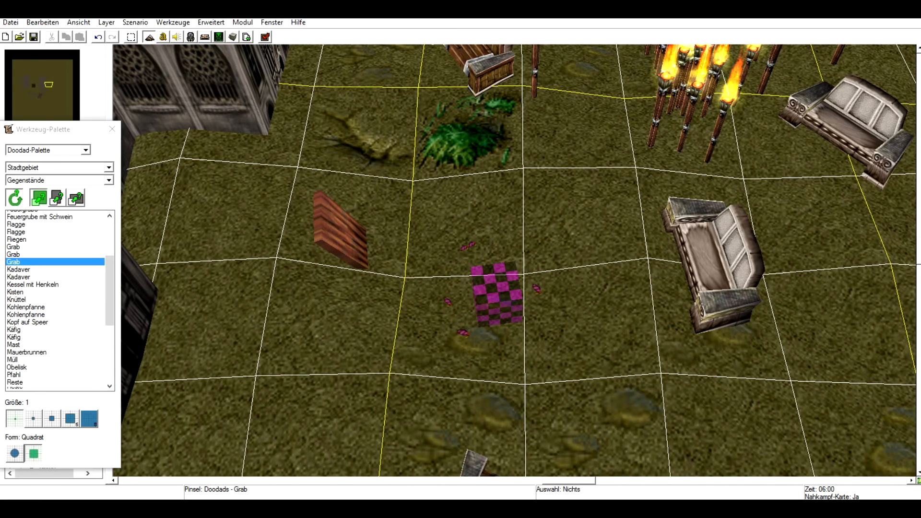
pyautogui.click(29, 305)
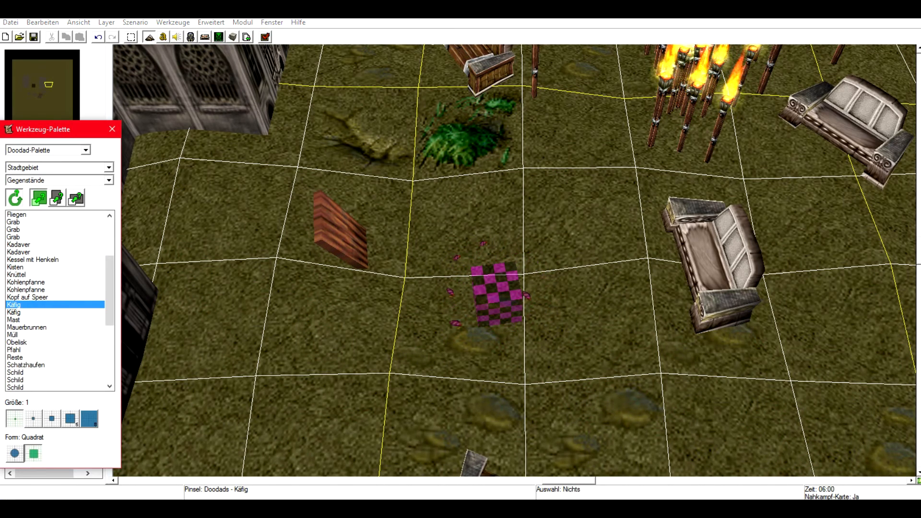
pyautogui.click(108, 167)
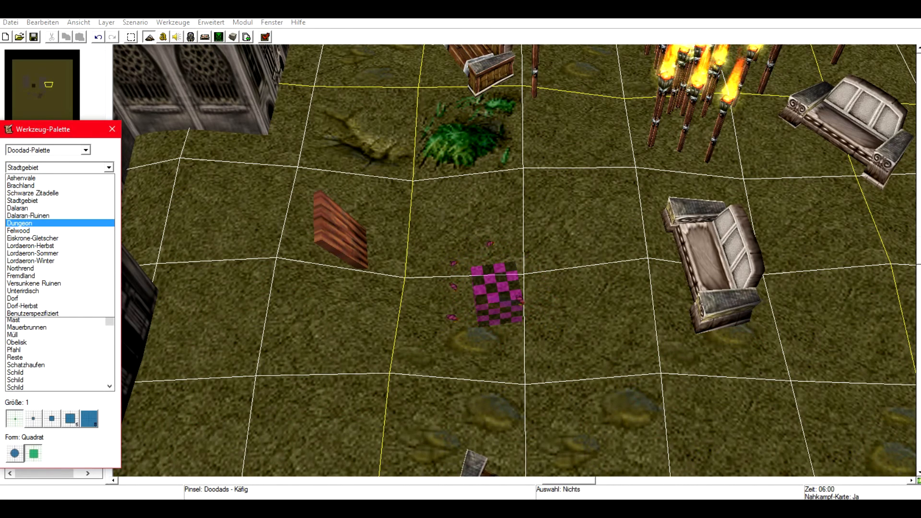
pyautogui.click(19, 223)
# Place two Kanal-Luftschächte sewer shaft pipes near the grave and beside the bench.
pyautogui.click(16, 267)
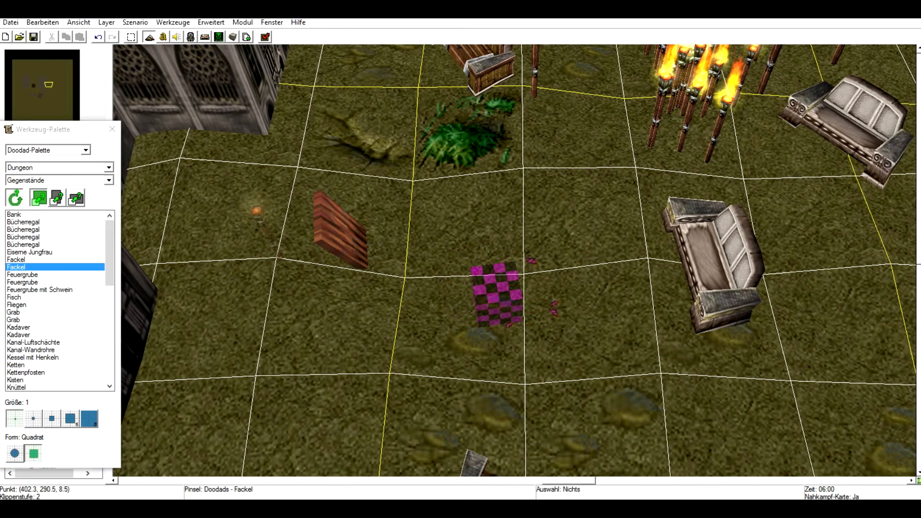
pyautogui.click(33, 342)
pyautogui.click(423, 184)
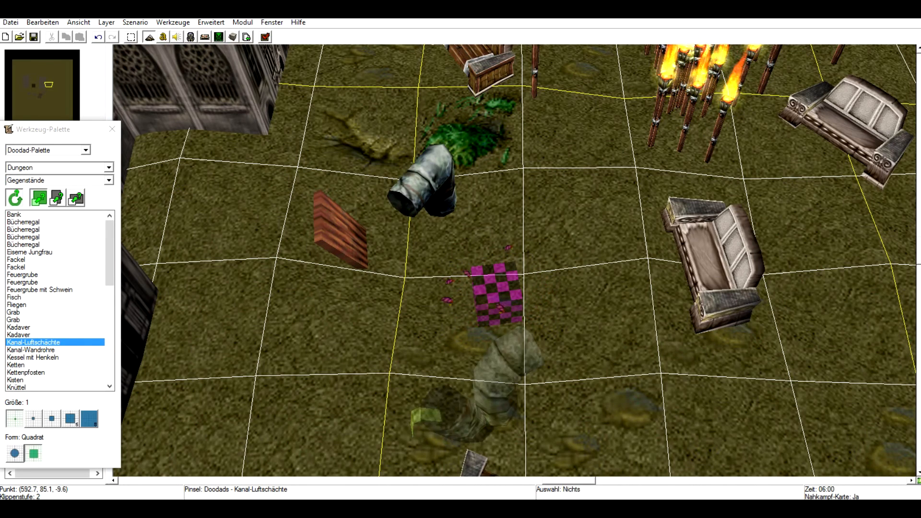
pyautogui.click(627, 270)
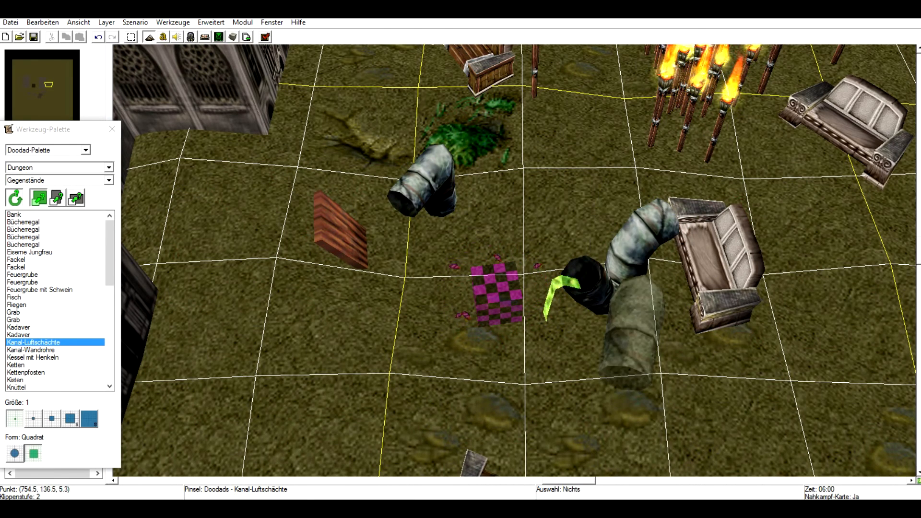
# Switch to the Klippe/Gelände category and place an Abhang cliff piece in open ground north of the cathedral.
pyautogui.click(31, 350)
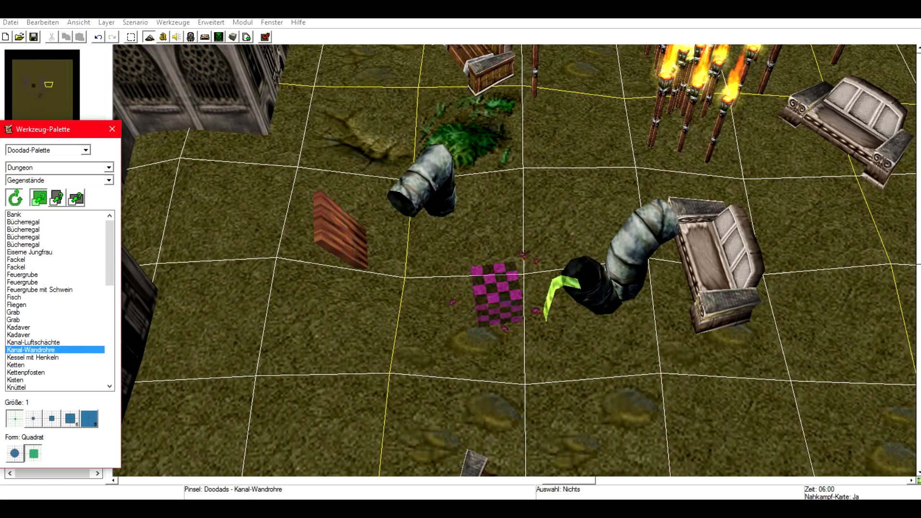
pyautogui.click(108, 181)
pyautogui.click(57, 220)
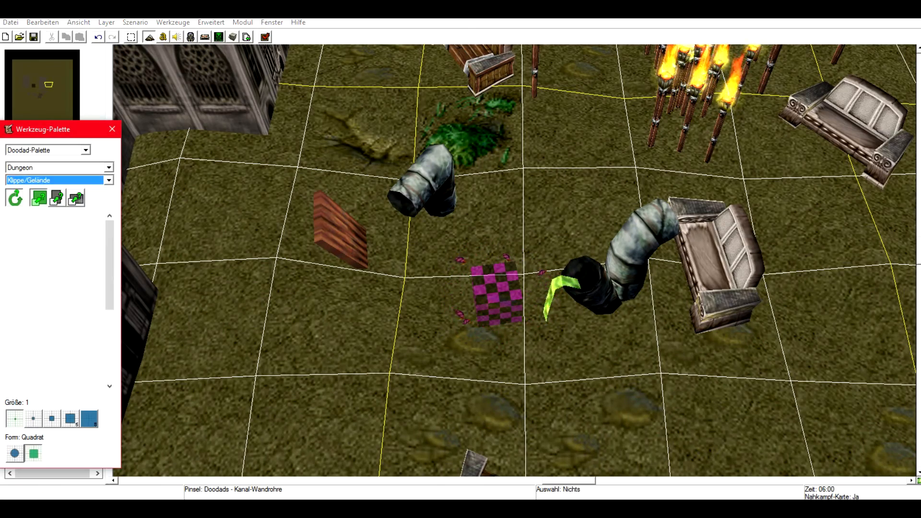
pyautogui.scroll(-10, 516, 260)
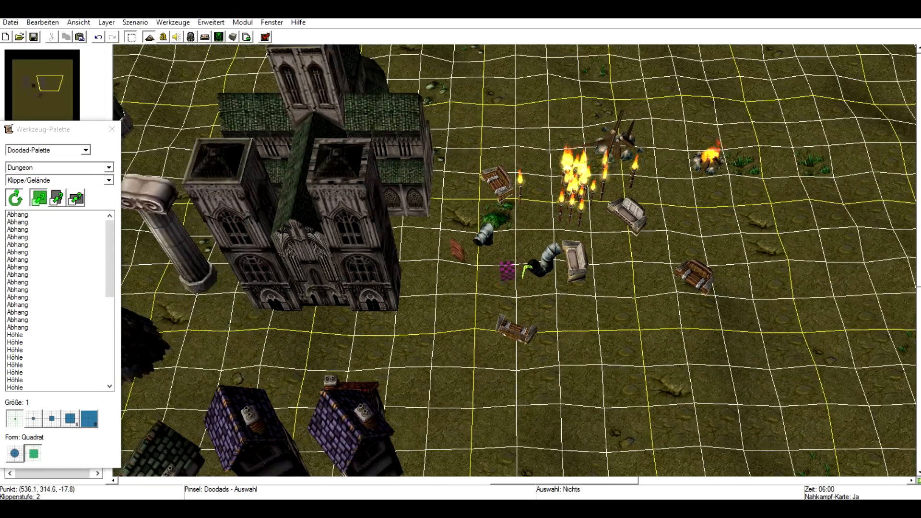
pyautogui.click(52, 267)
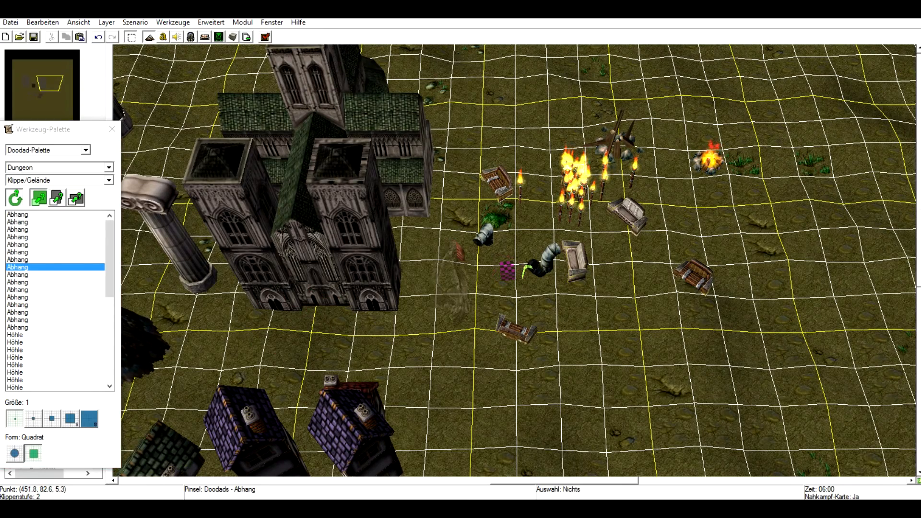
pyautogui.moveTo(331, 76); pyautogui.dragTo(578, 374, button='right')
pyautogui.click(449, 326)
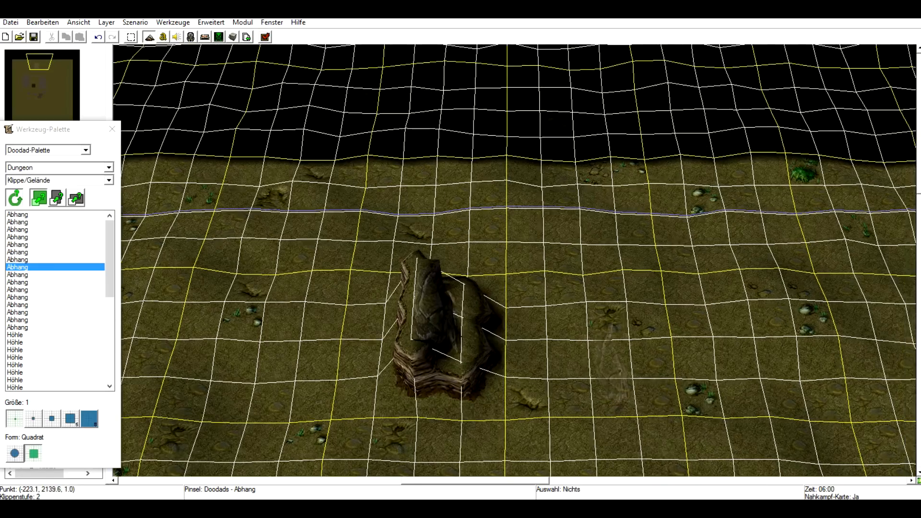
# Place a second, different Abhang cliff piece to the right of the first one.
pyautogui.press('Right')
pyautogui.click(58, 290)
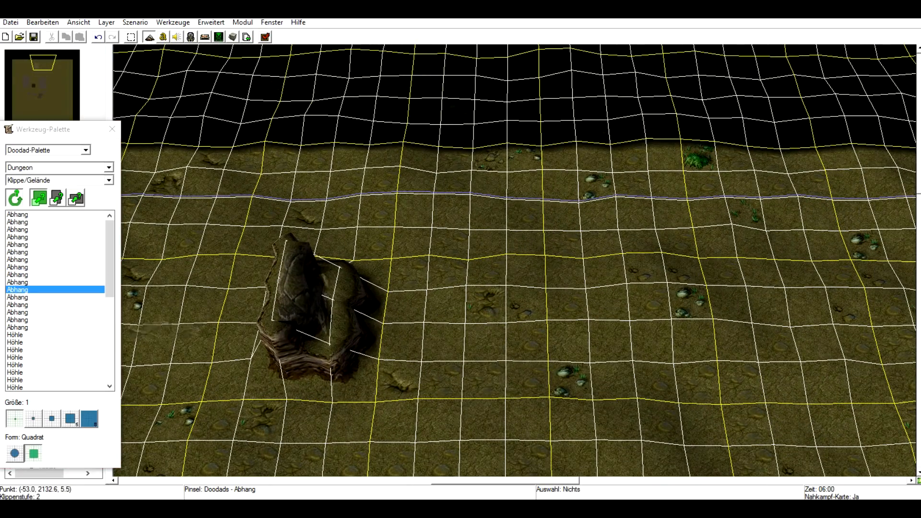
pyautogui.click(503, 297)
pyautogui.press('Down')
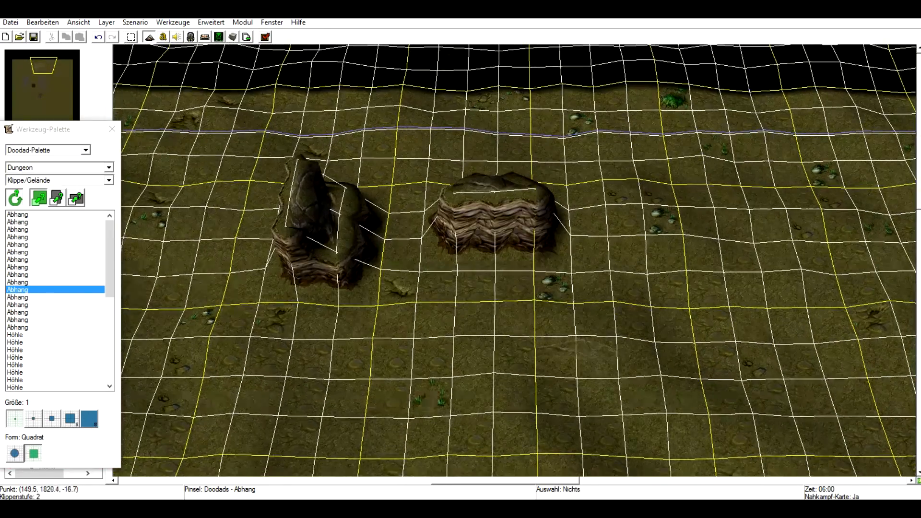
# Place a Höhle cave doodad below the two cliff pieces.
pyautogui.click(56, 358)
pyautogui.click(432, 345)
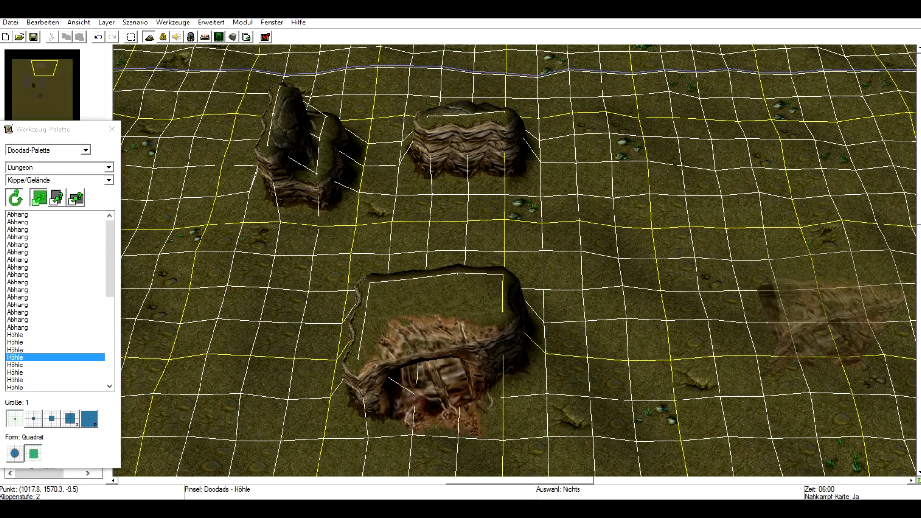
pyautogui.press('Down')
pyautogui.press('Up')
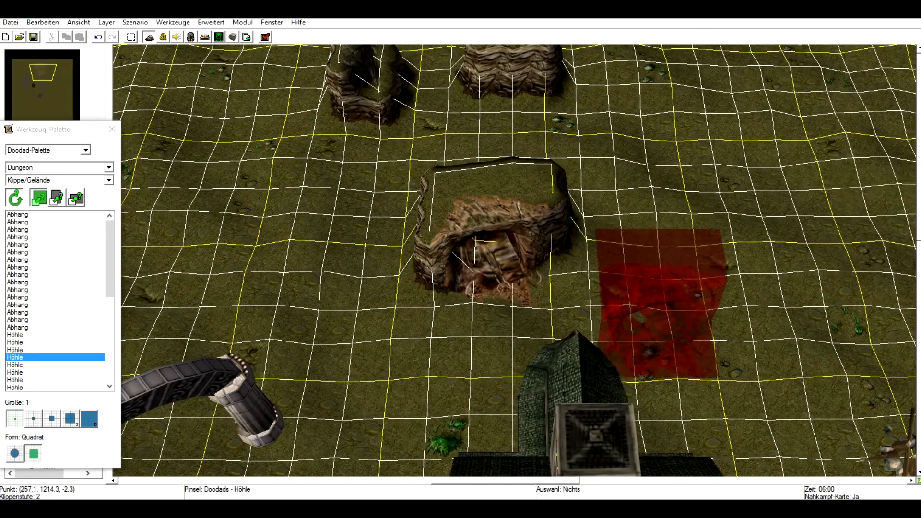
pyautogui.scroll(1, 628, 310)
pyautogui.scroll(-3, 627, 310)
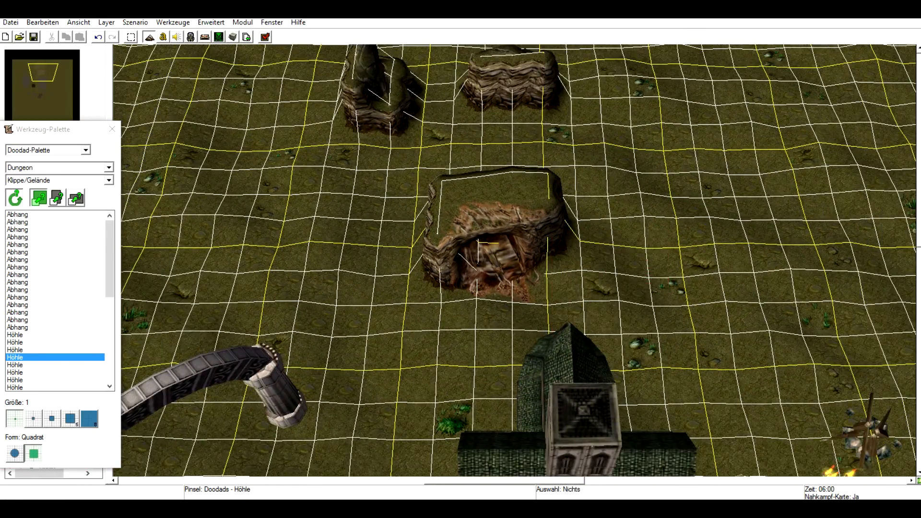
# Switch to the Umgebung category and place three Felsen rocks left of the cave.
pyautogui.click(109, 180)
pyautogui.click(29, 225)
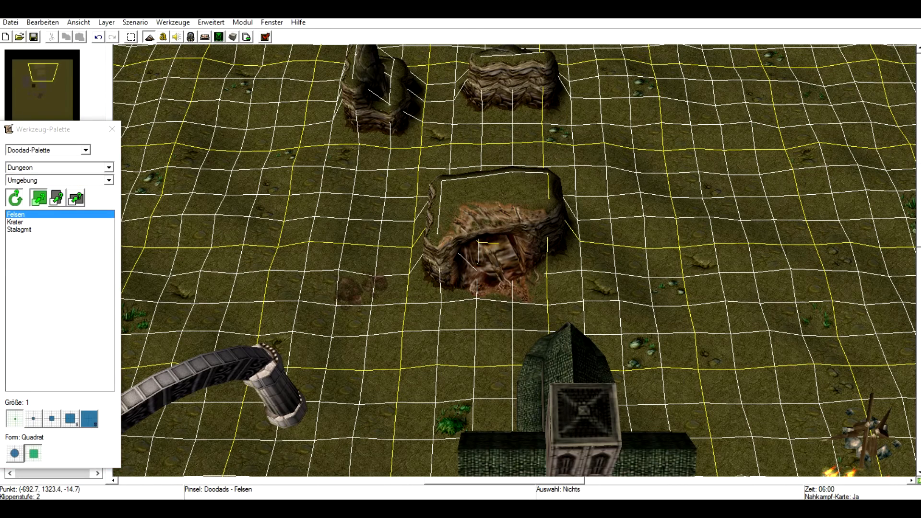
pyautogui.click(361, 290)
pyautogui.click(375, 419)
pyautogui.click(396, 354)
# Place a Krater crater on the far left and a Stalagmit near the rocks.
pyautogui.click(38, 230)
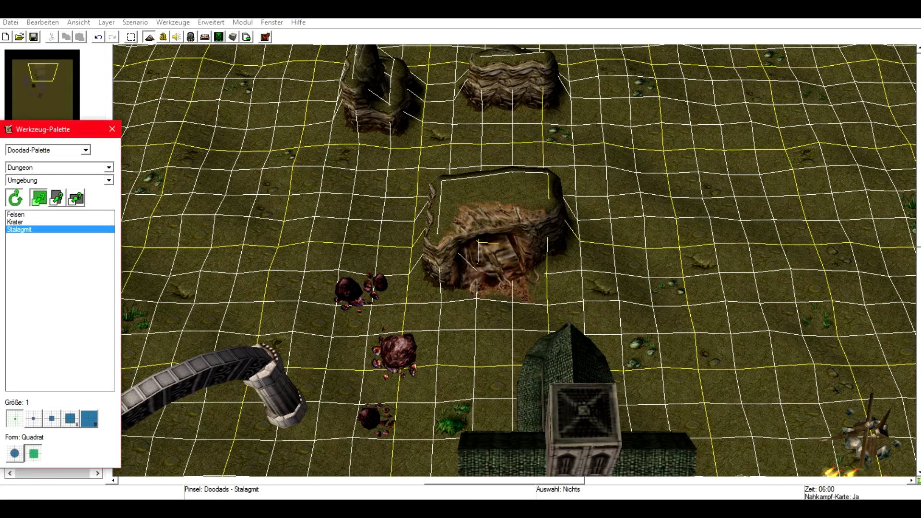
pyautogui.click(39, 222)
pyautogui.click(199, 240)
pyautogui.click(19, 229)
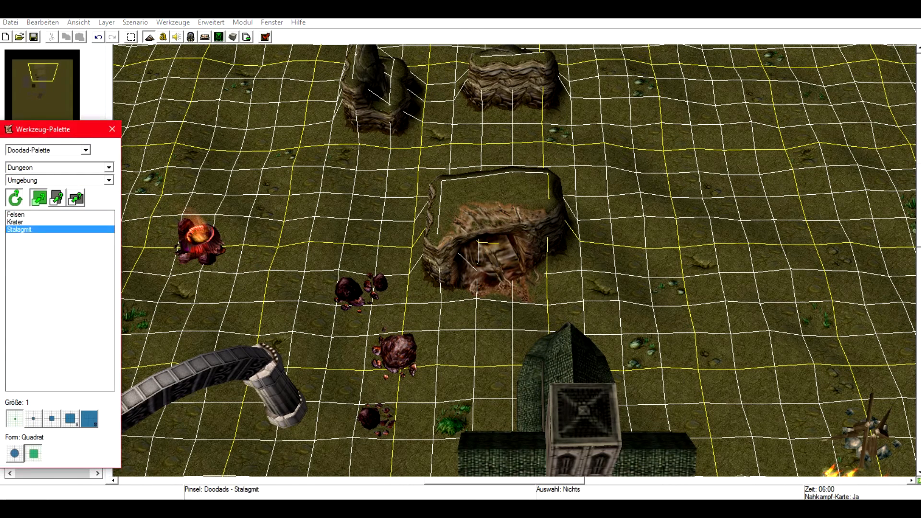
pyautogui.click(329, 228)
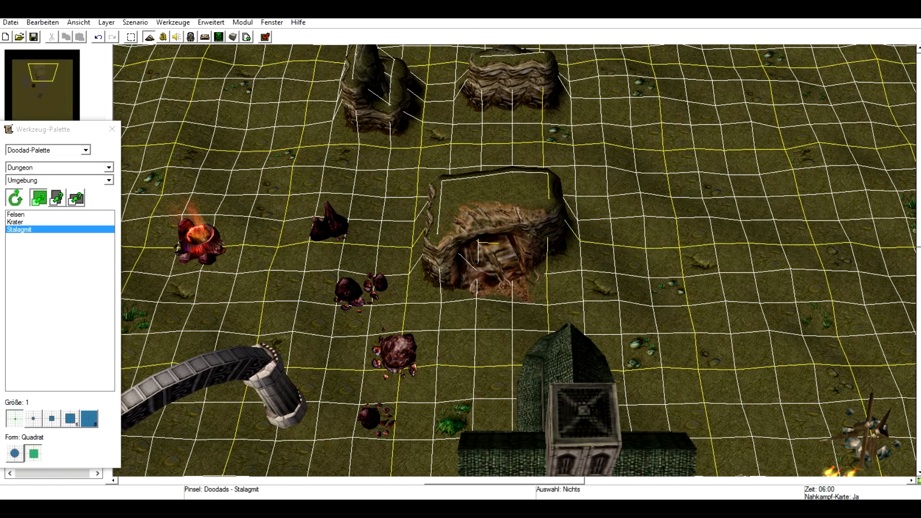
# Switch the tileset to Ashenvale and place two Baumstamm tree logs, one left and one right of the cave.
pyautogui.click(63, 168)
pyautogui.click(43, 176)
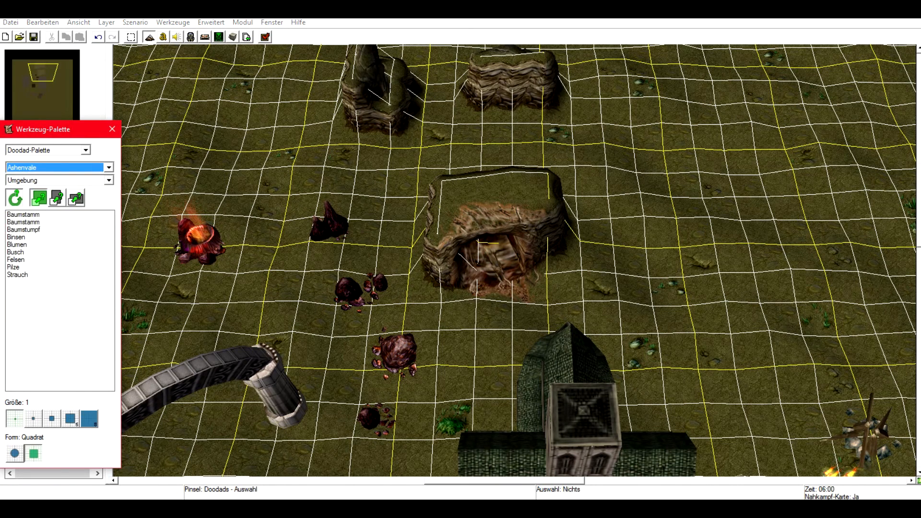
pyautogui.click(20, 222)
pyautogui.click(261, 278)
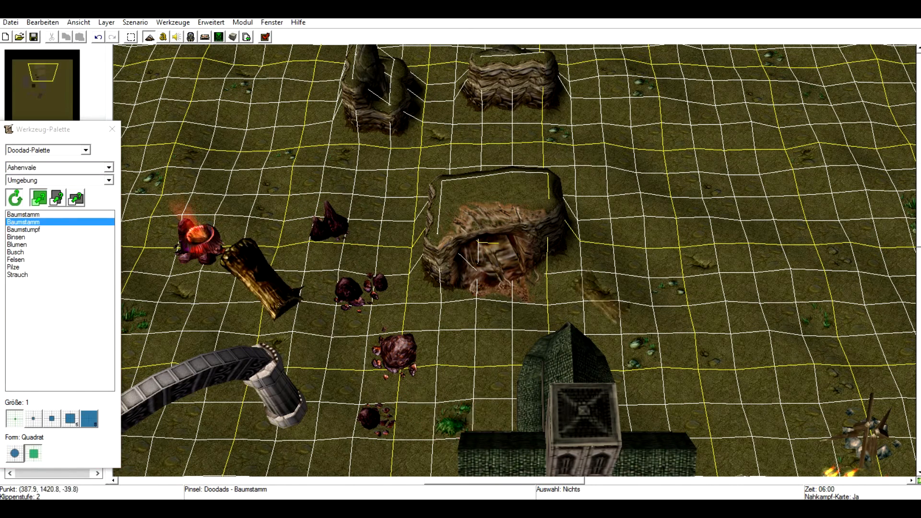
pyautogui.click(667, 272)
# Switch to the Verlauf-Blocker category and pick the Sichtfeld-Blocker doodad.
pyautogui.click(62, 167)
pyautogui.click(63, 168)
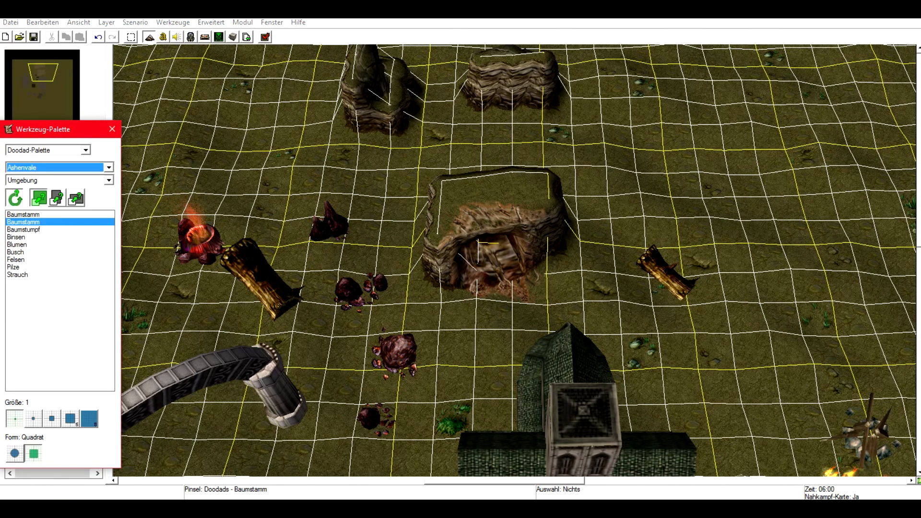
pyautogui.click(62, 181)
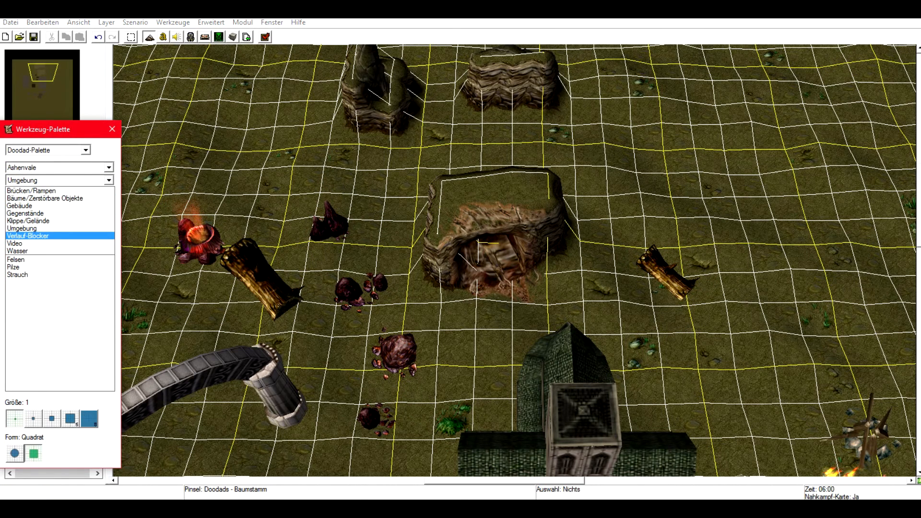
pyautogui.click(27, 235)
pyautogui.click(30, 214)
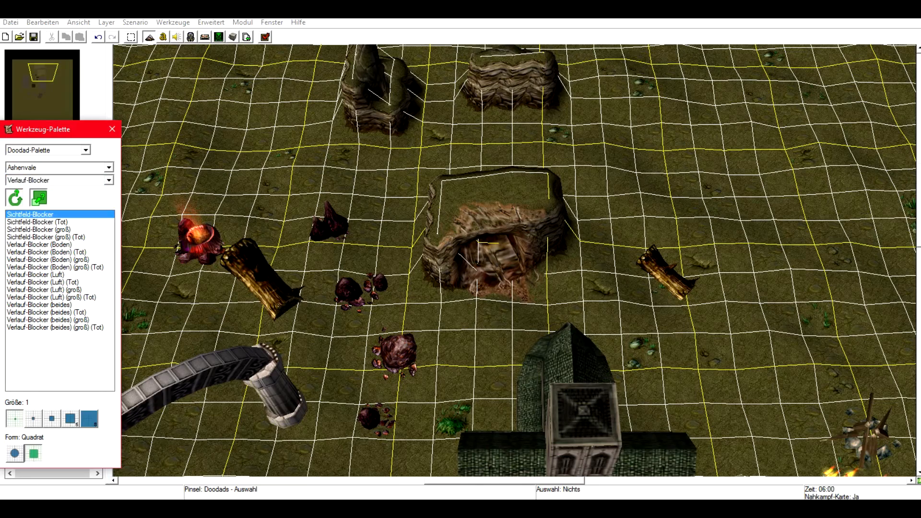
pyautogui.moveTo(626, 233); pyautogui.dragTo(517, 205, button='right')
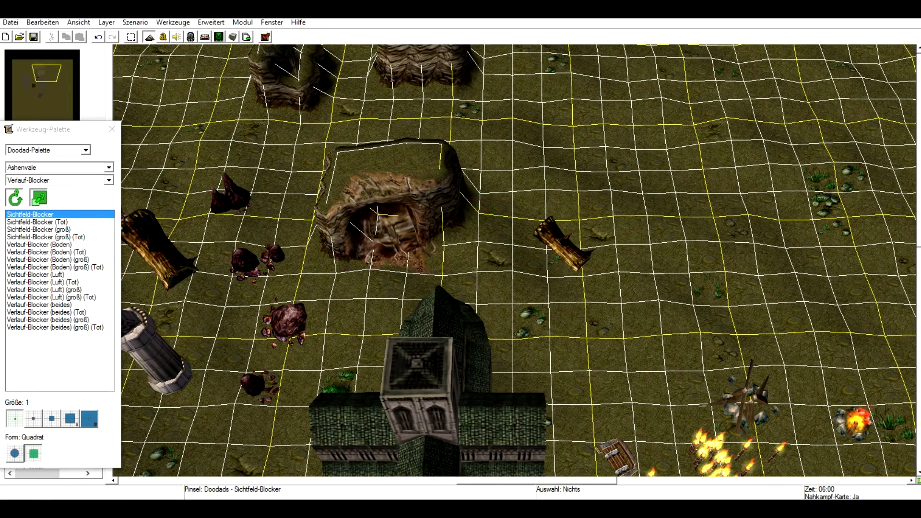
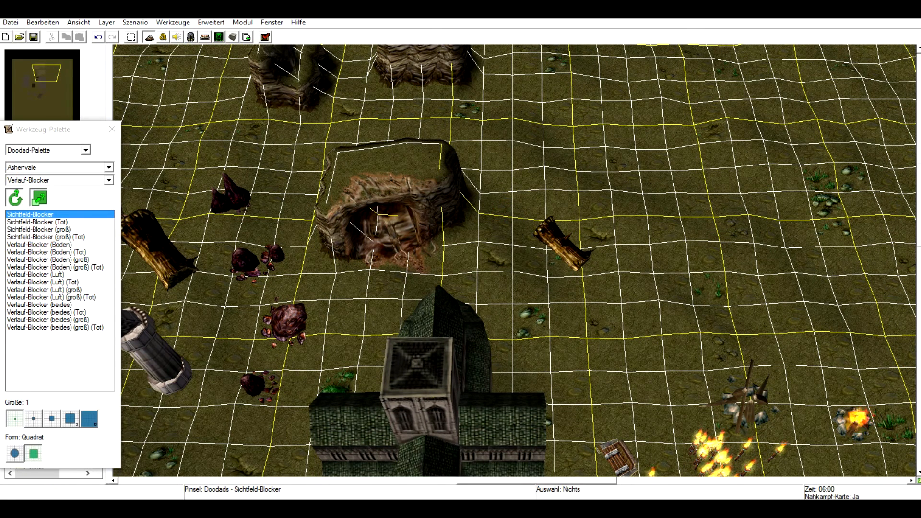
# Browse the Sichtfeld-Blocker and Verlauf-Blocker variants in the doodad list.
pyautogui.click(55, 327)
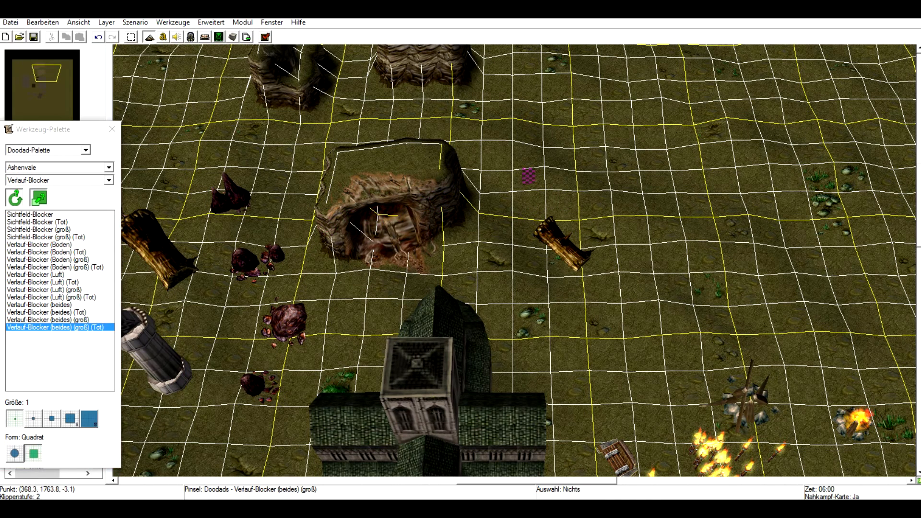
pyautogui.click(43, 289)
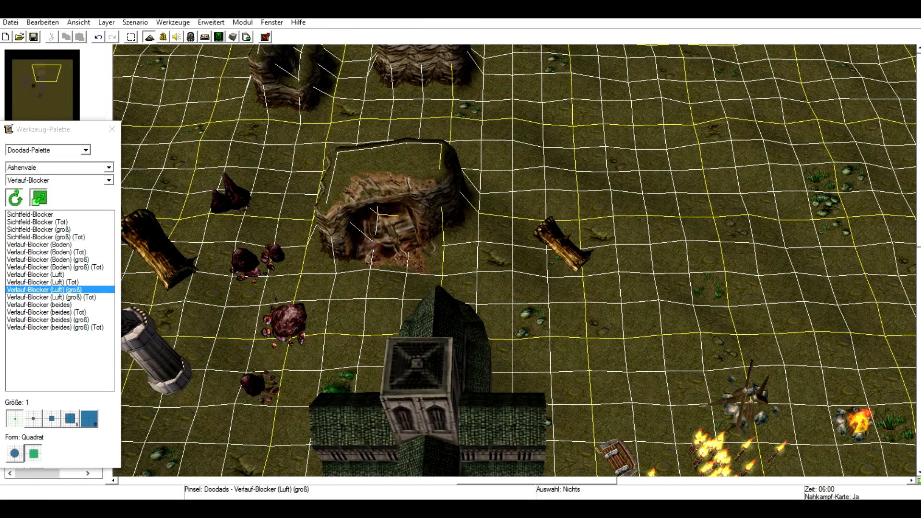
pyautogui.click(57, 252)
pyautogui.click(57, 312)
pyautogui.click(58, 297)
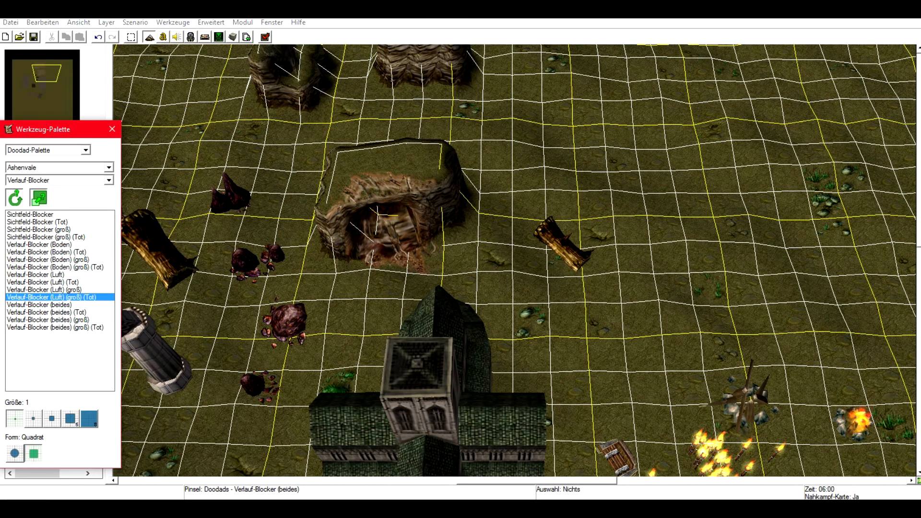
pyautogui.click(53, 222)
pyautogui.click(53, 274)
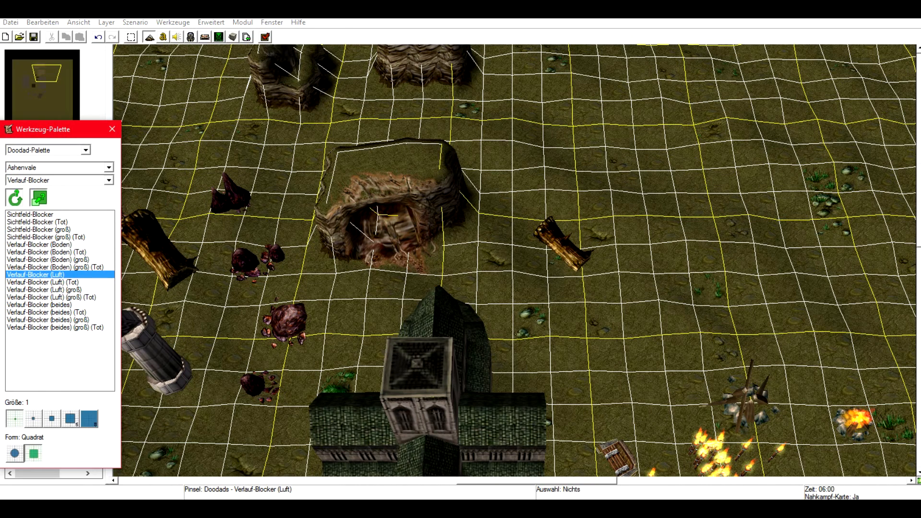
# Switch to the Wasser category and place a Ruderboot rowboat above and right of the cave.
pyautogui.click(109, 180)
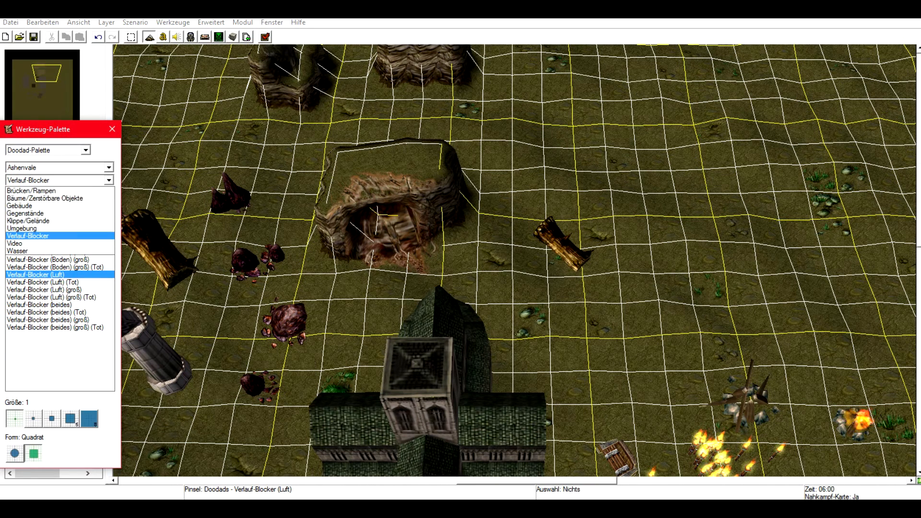
pyautogui.click(52, 250)
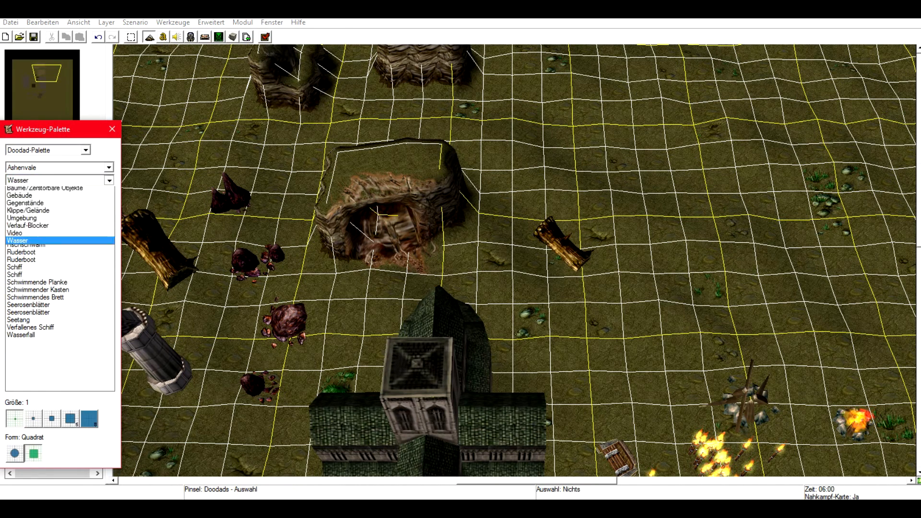
pyautogui.click(21, 252)
pyautogui.click(586, 159)
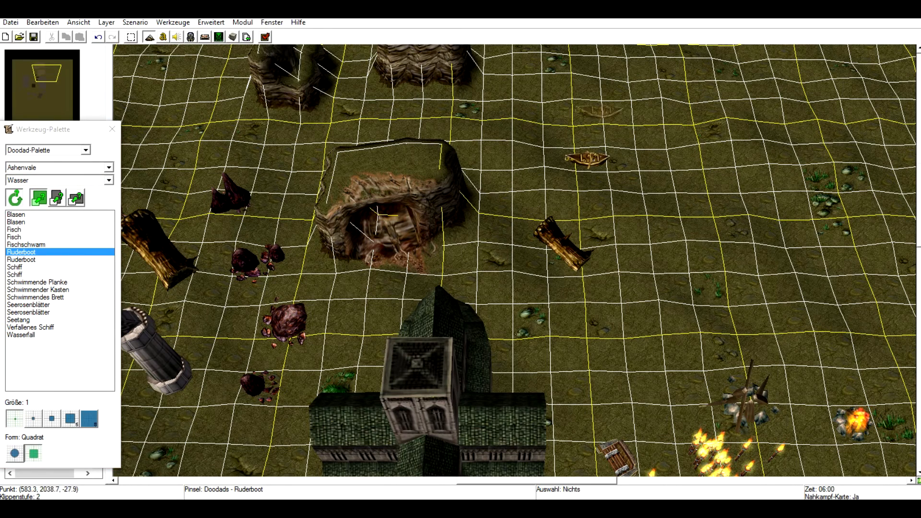
# Place a Wasserfall on the right tree log and Seerosenblätter lily pads in front of the cave.
pyautogui.click(21, 334)
pyautogui.click(564, 276)
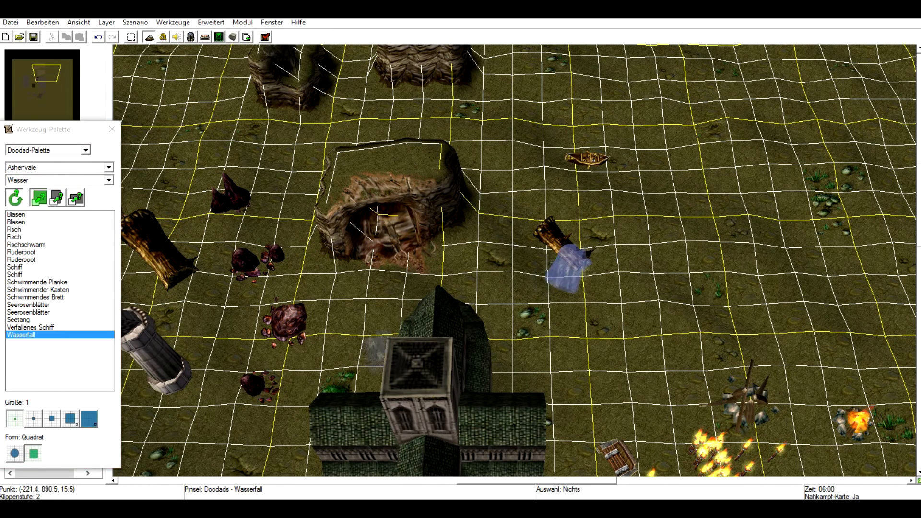
pyautogui.click(29, 305)
pyautogui.click(409, 263)
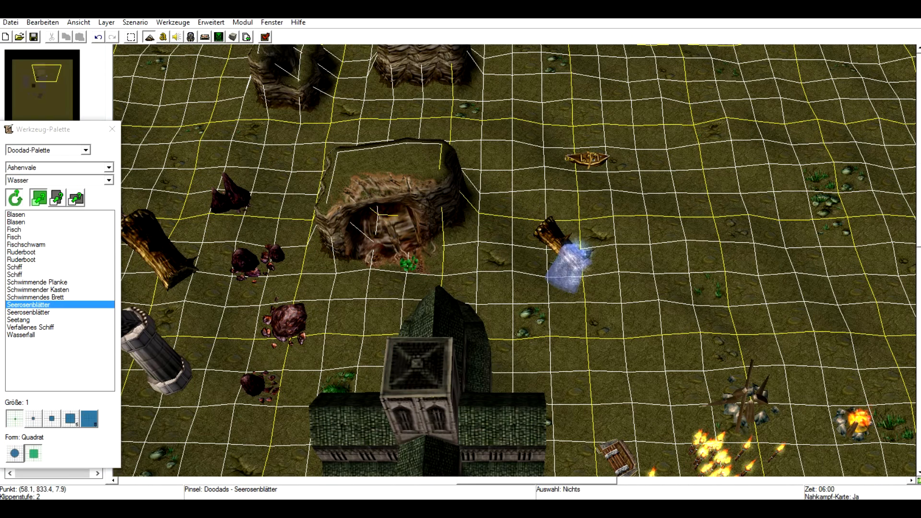
# Place a Schiff ship at the cave entrance.
pyautogui.click(14, 274)
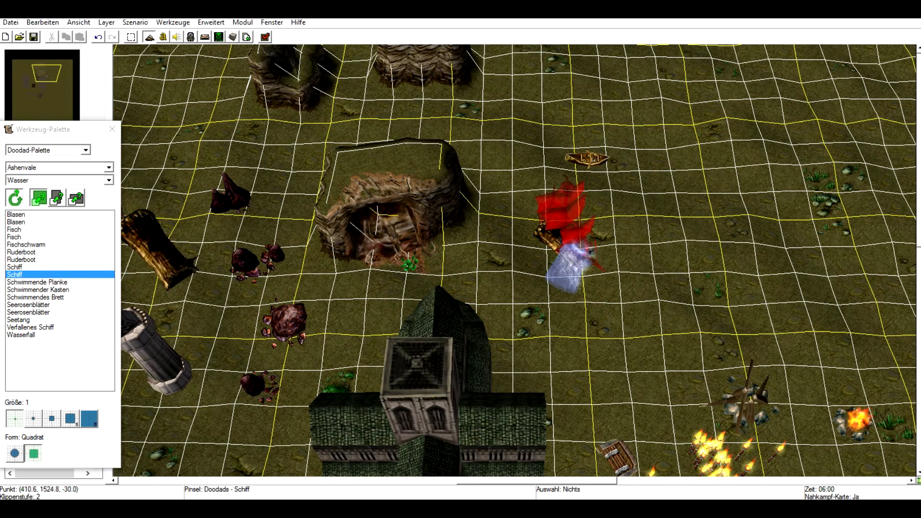
pyautogui.click(395, 170)
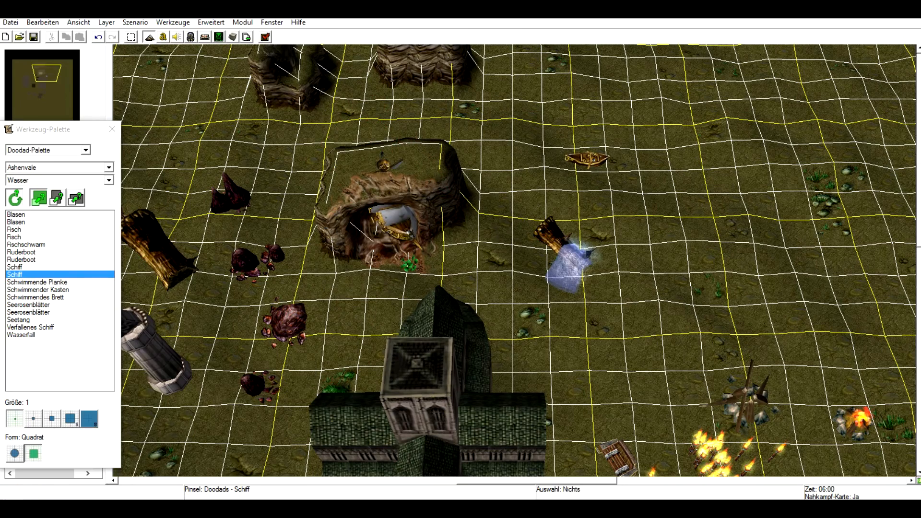
pyautogui.moveTo(722, 302); pyautogui.dragTo(679, 343, button='right')
pyautogui.scroll(2, 678, 345)
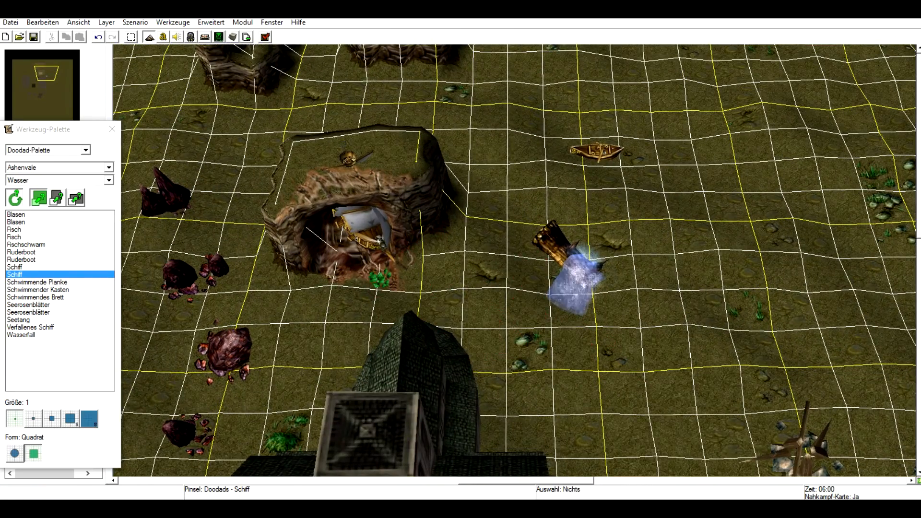
# Switch to the Video category and place a Blitzschlag lightning effect on top of the cave.
pyautogui.click(35, 297)
pyautogui.click(109, 180)
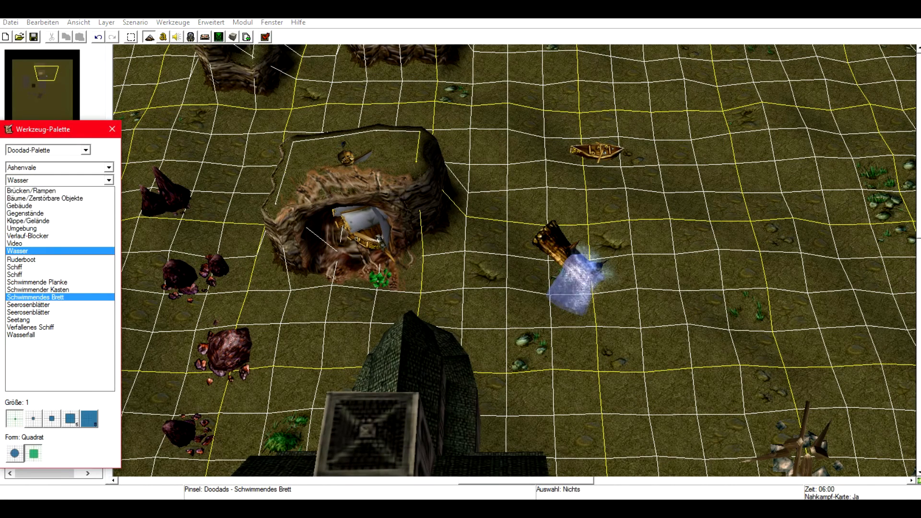
pyautogui.click(15, 244)
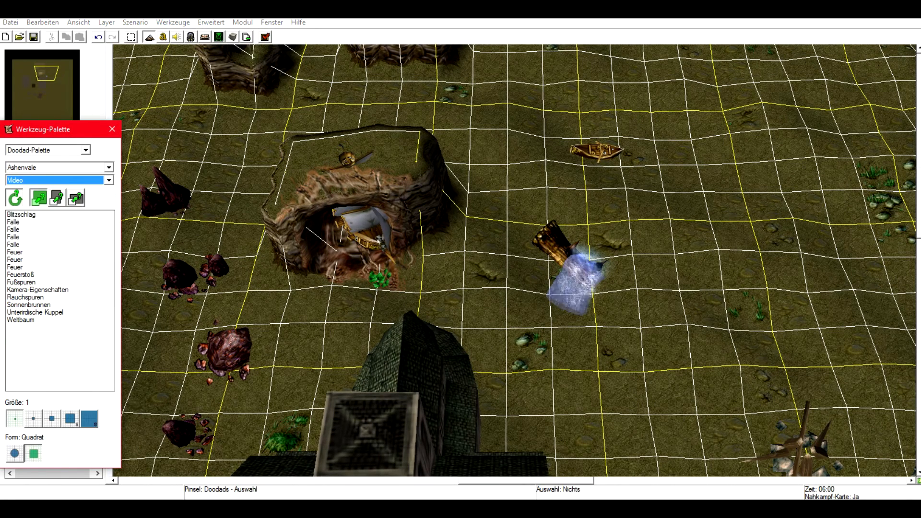
pyautogui.click(21, 214)
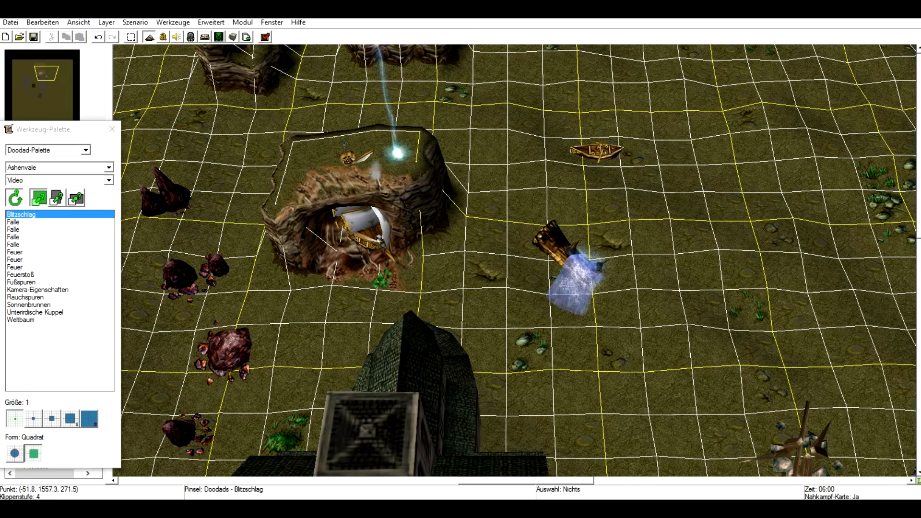
# Place a Falle trap inside the cave and a Sonnenbrunnen fountain right of the waterfall.
pyautogui.click(13, 236)
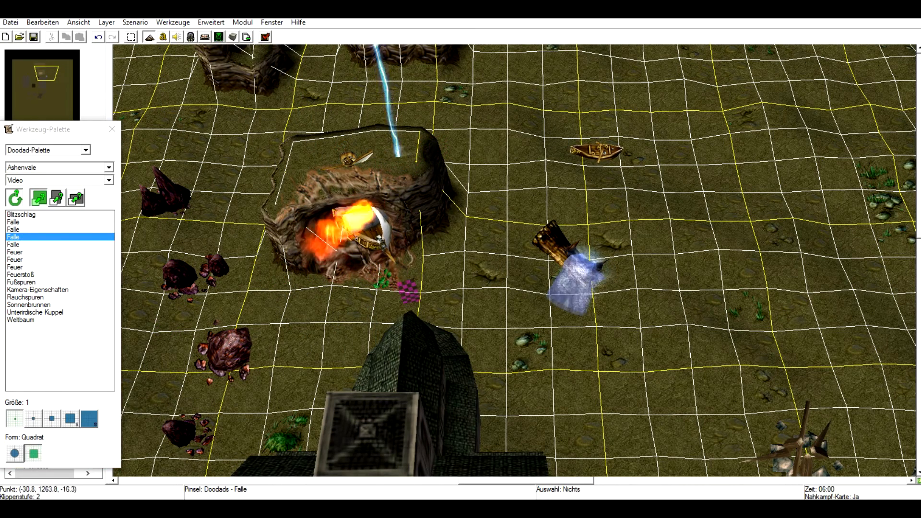
pyautogui.click(29, 305)
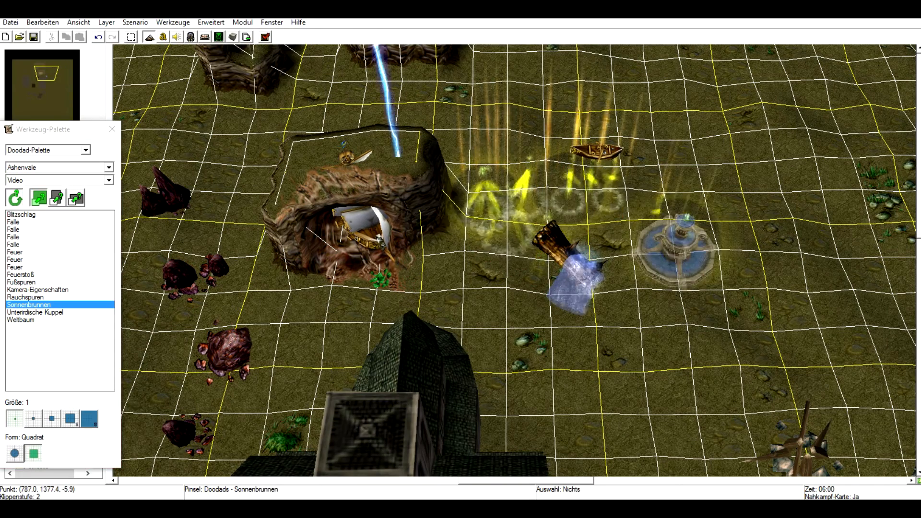
pyautogui.click(679, 254)
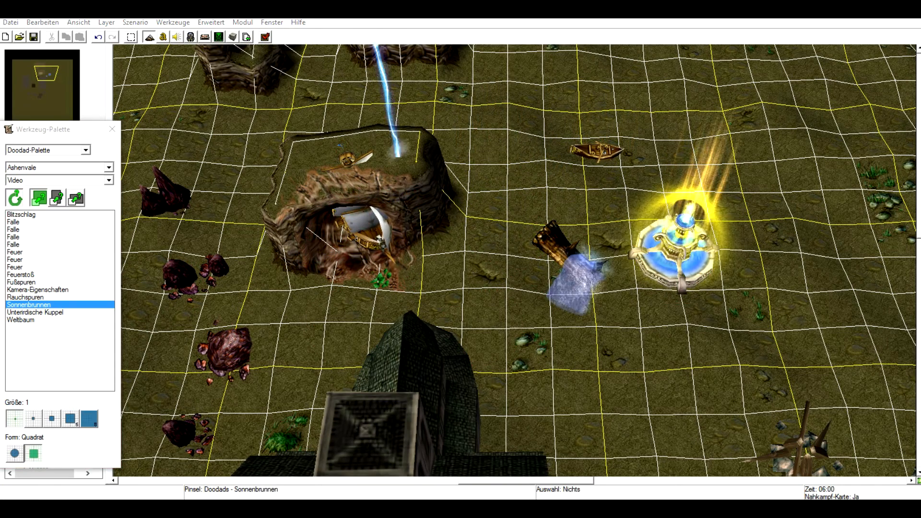
# Pick Feuerstoß and place three fire bursts below and left of the waterfall.
pyautogui.click(26, 297)
pyautogui.click(21, 274)
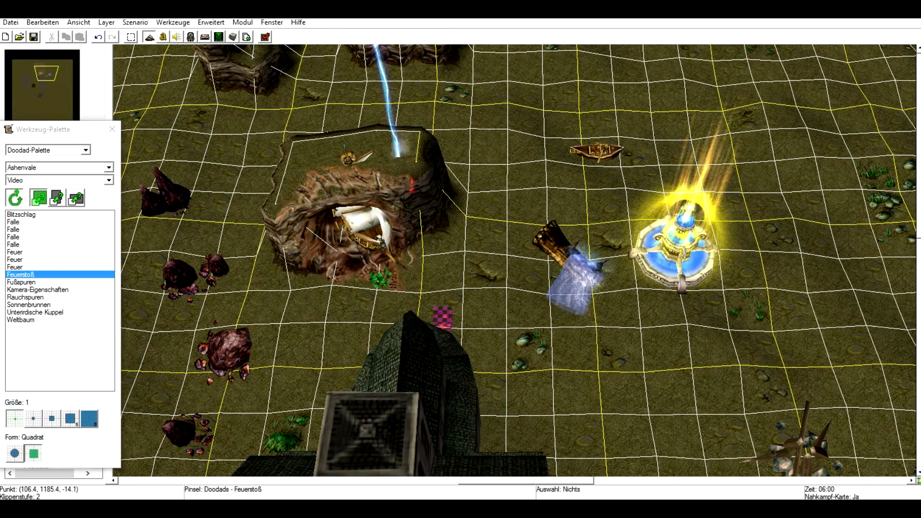
pyautogui.click(485, 295)
pyautogui.click(590, 348)
pyautogui.click(594, 371)
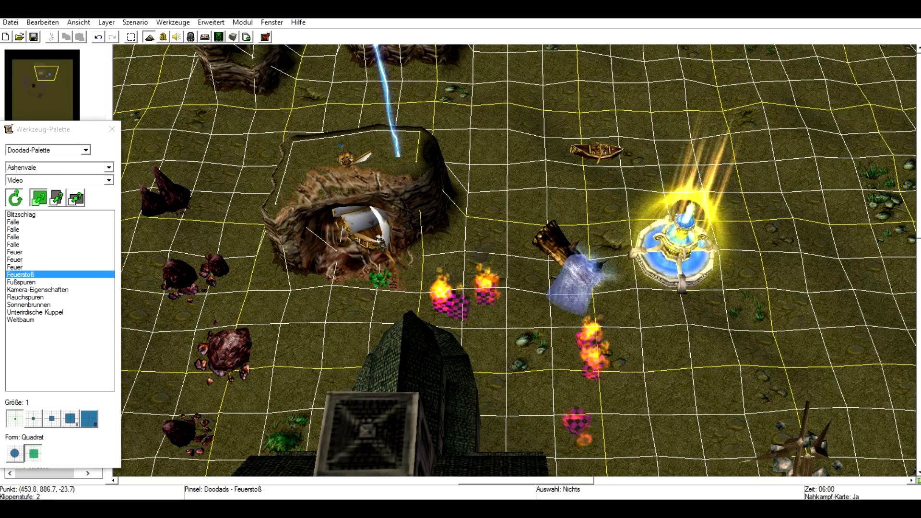
# Select all the doodads and buildings across the map and delete them.
pyautogui.scroll(-2, 575, 388)
pyautogui.scroll(-5, 568, 383)
pyautogui.scroll(2, 568, 383)
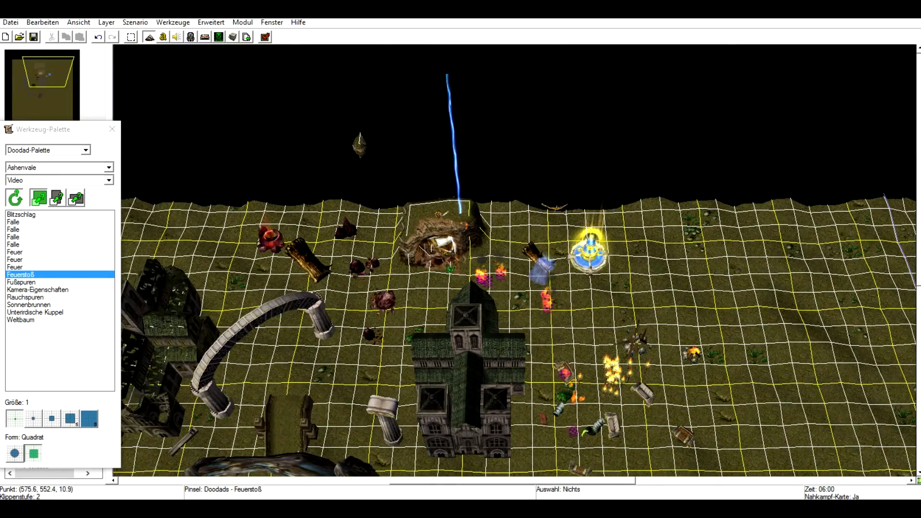
pyautogui.moveTo(568, 380); pyautogui.dragTo(598, 388, button='right')
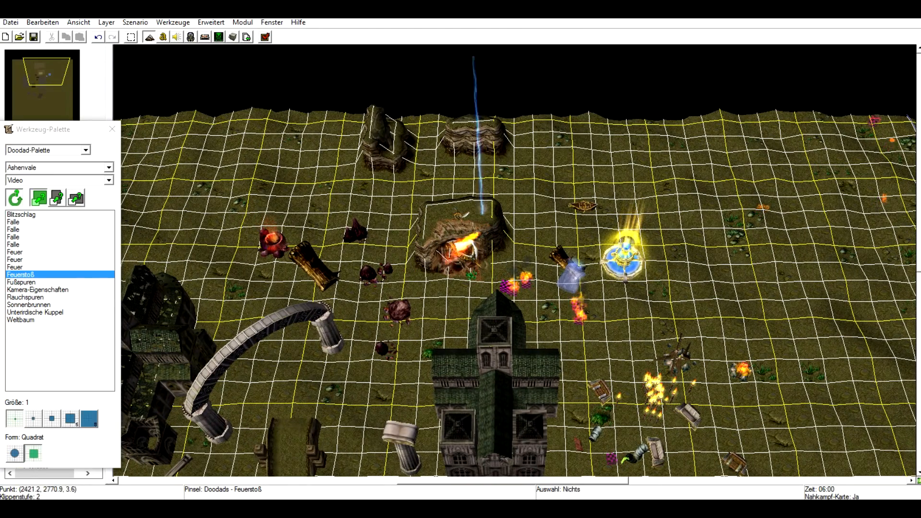
pyautogui.moveTo(598, 388); pyautogui.dragTo(630, 187, button='right')
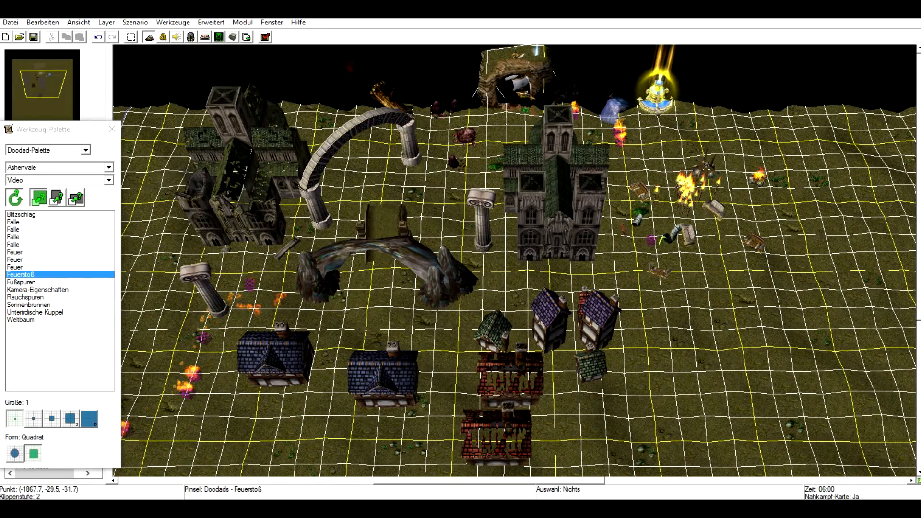
pyautogui.press('space')
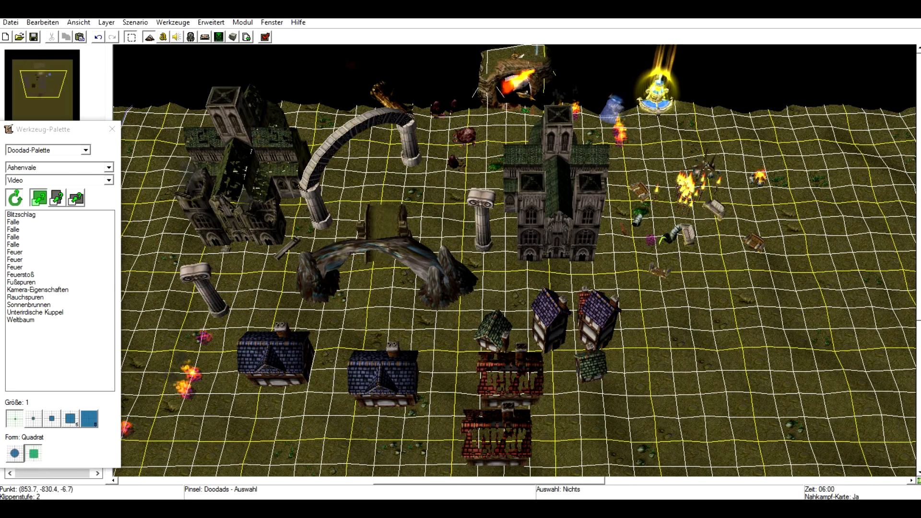
pyautogui.moveTo(817, 401); pyautogui.dragTo(235, 77)
pyautogui.moveTo(235, 77); pyautogui.dragTo(427, 132, button='right')
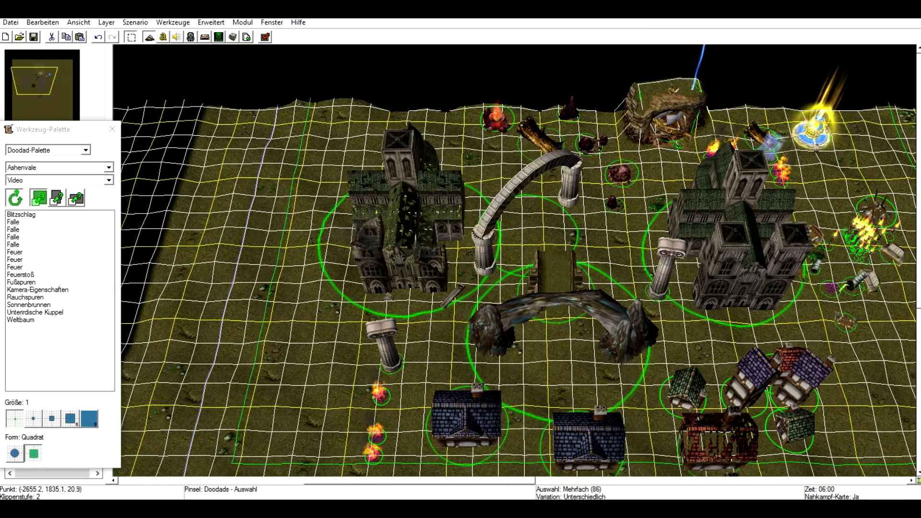
pyautogui.press('Delete')
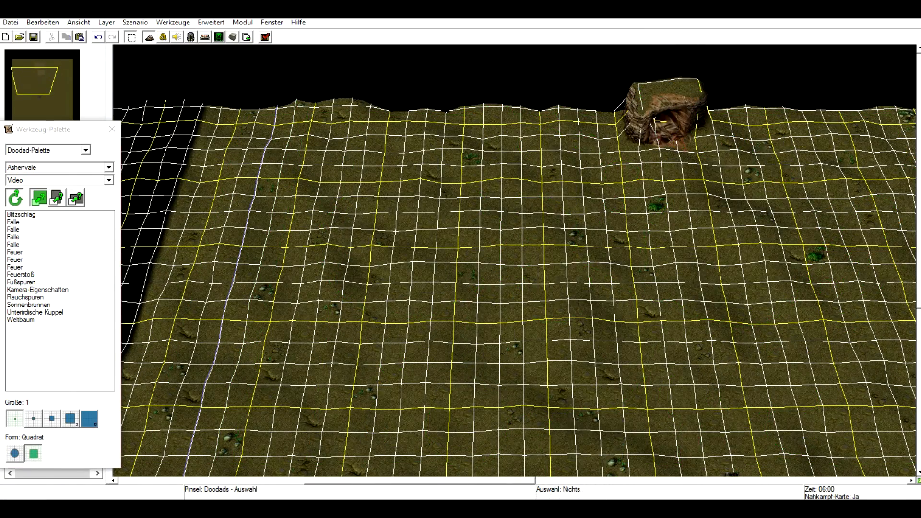
# Switch the doodad tileset to Unterirdisch, then change to the Einheiten-Palette.
pyautogui.click(109, 168)
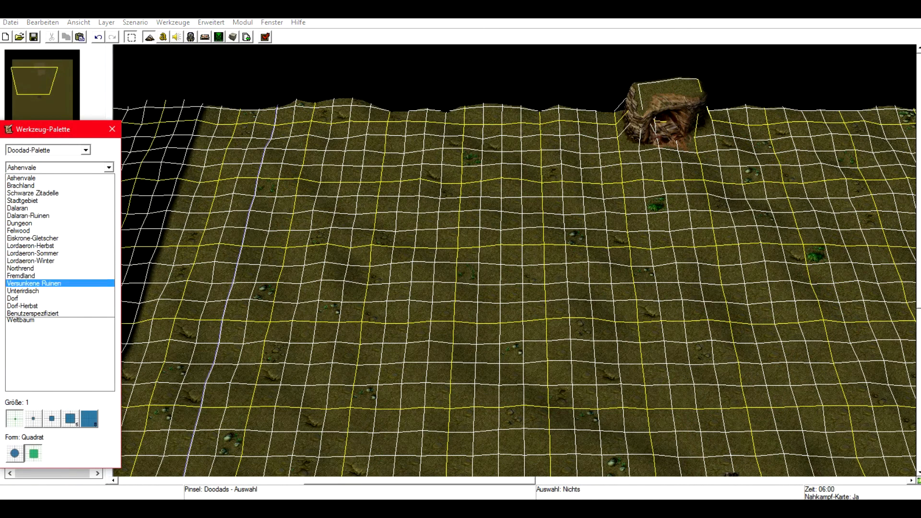
pyautogui.click(57, 291)
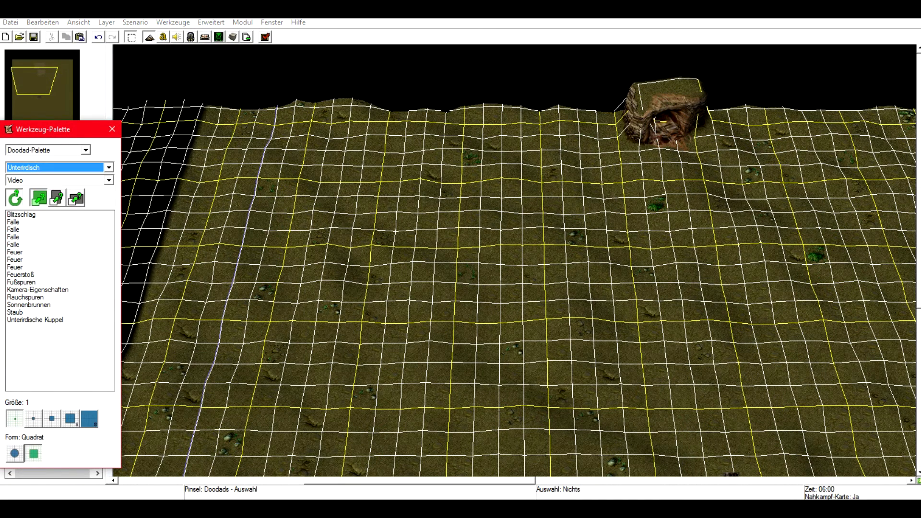
pyautogui.click(86, 150)
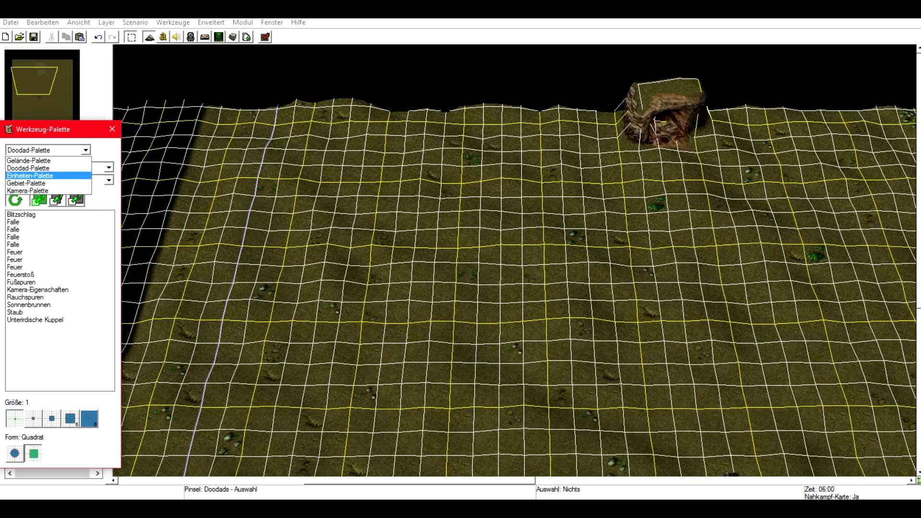
pyautogui.click(30, 176)
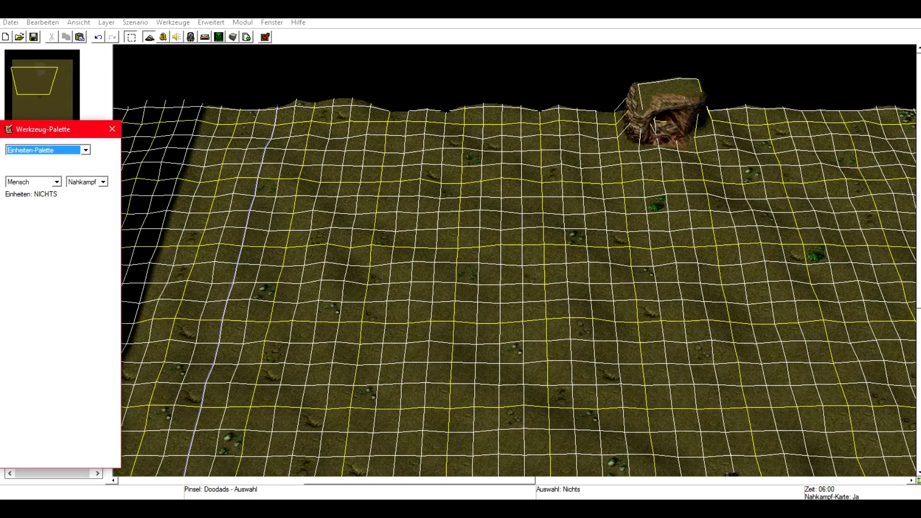
# Place a Startposition for Spieler 1 (Rot) in the middle of the open ground and return to selection.
pyautogui.moveTo(660, 353); pyautogui.dragTo(466, 334, button='right')
pyautogui.moveTo(531, 331); pyautogui.dragTo(527, 400, button='right')
pyautogui.scroll(3, 527, 413)
pyautogui.moveTo(527, 433); pyautogui.dragTo(542, 329, button='right')
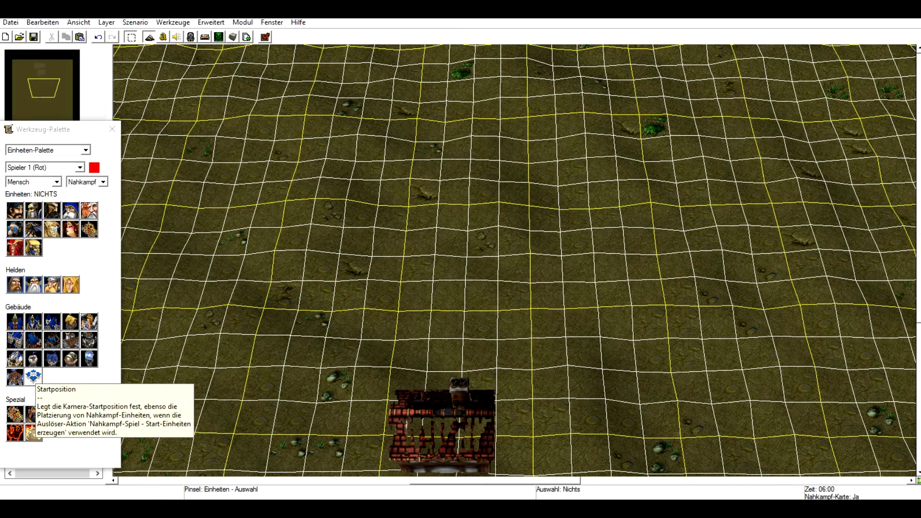
pyautogui.click(33, 376)
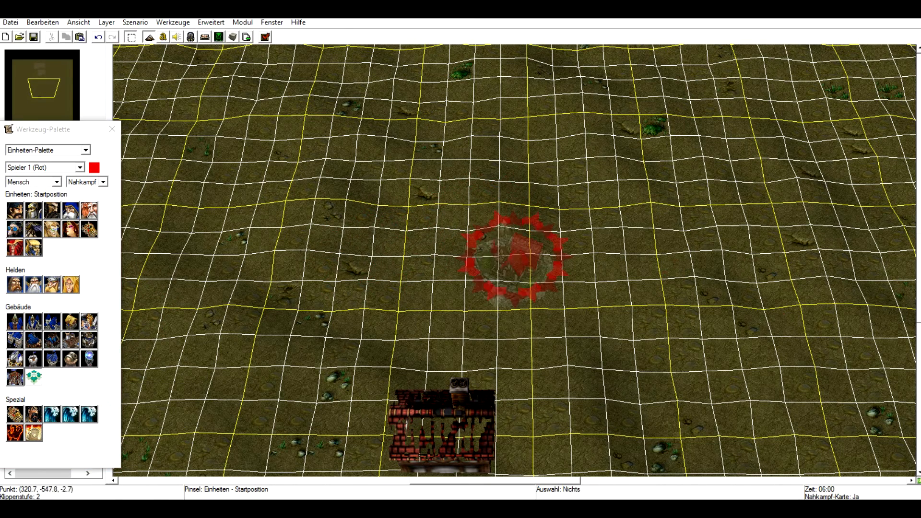
pyautogui.click(672, 203)
pyautogui.moveTo(434, 208); pyautogui.dragTo(342, 265, button='right')
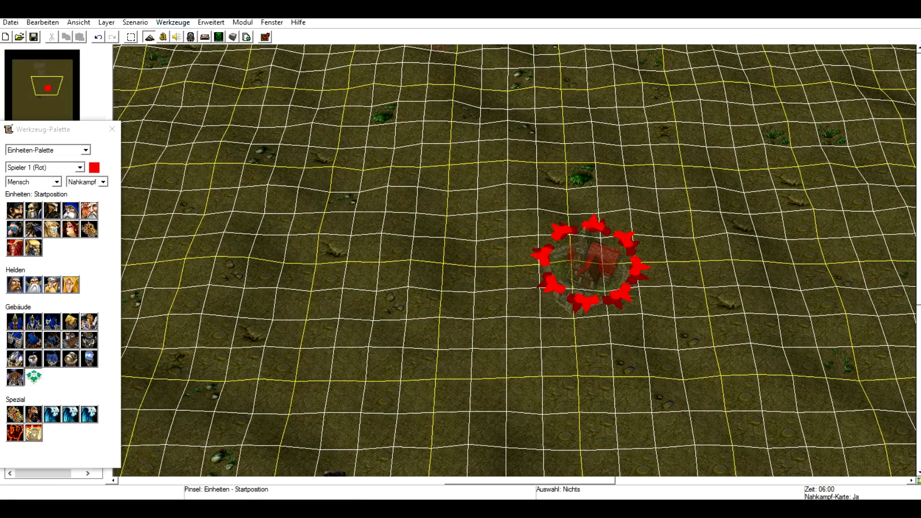
pyautogui.click(131, 38)
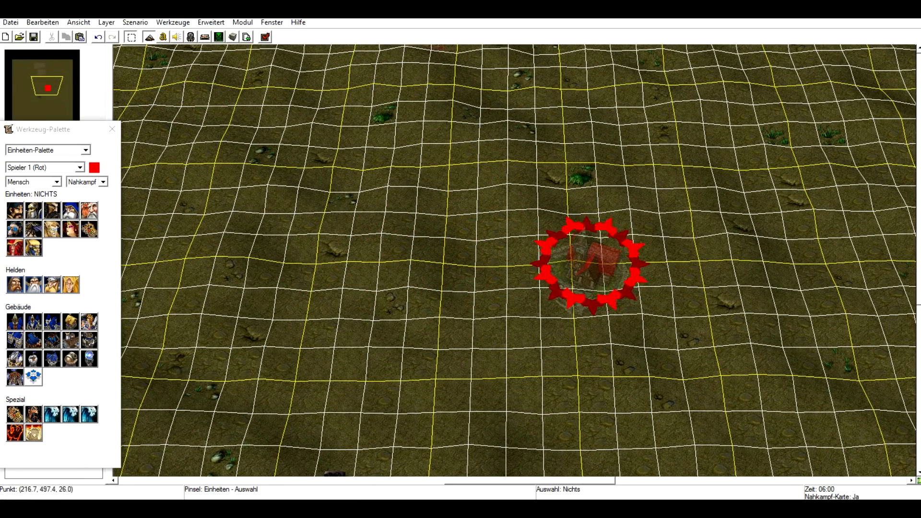
# Inspect the player choices and the start position's properties, keeping it assigned to Spieler 1 (Rot).
pyautogui.click(79, 167)
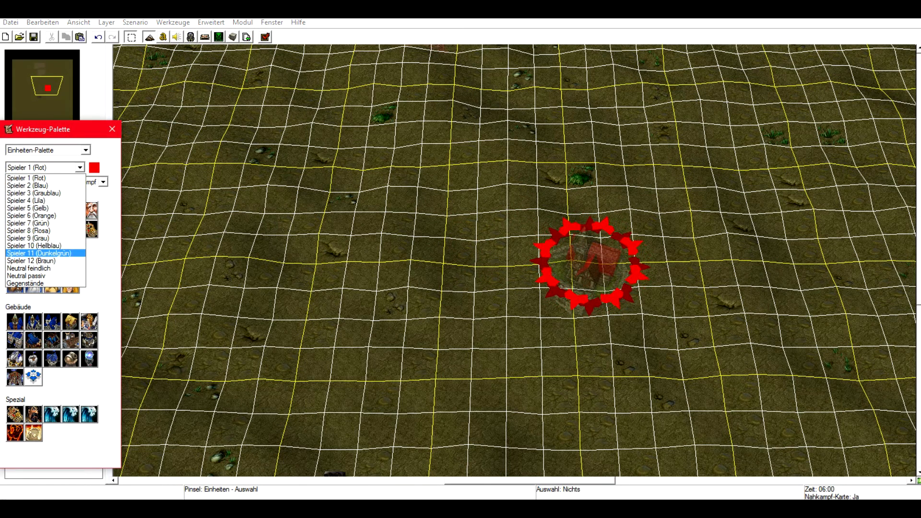
pyautogui.click(46, 178)
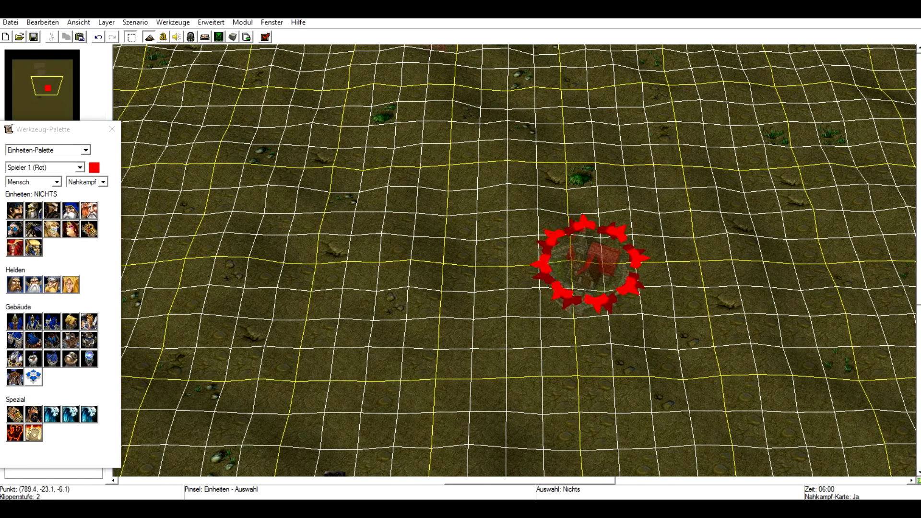
pyautogui.doubleClick(596, 264)
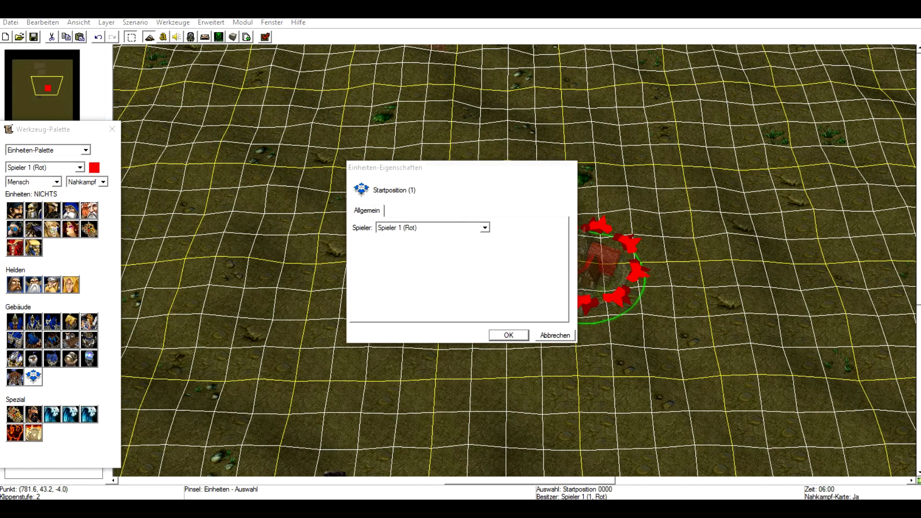
pyautogui.click(485, 228)
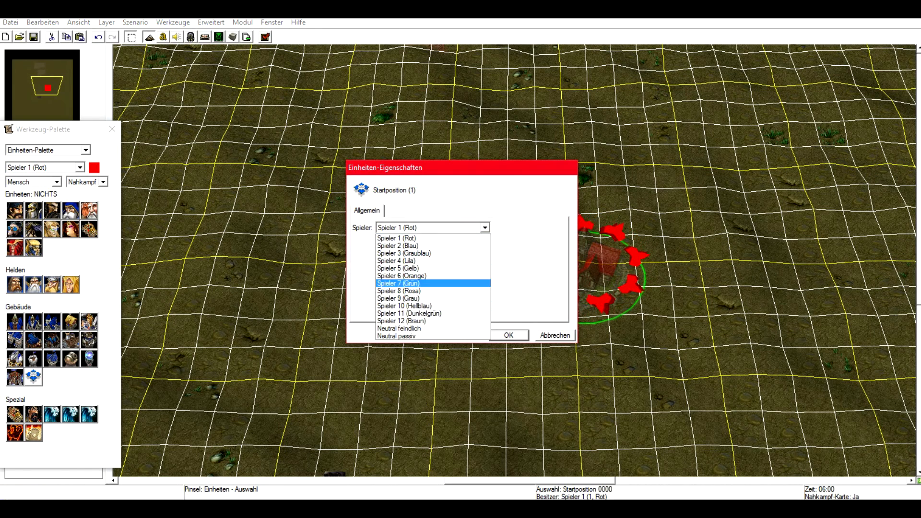
pyautogui.click(432, 238)
pyautogui.click(508, 334)
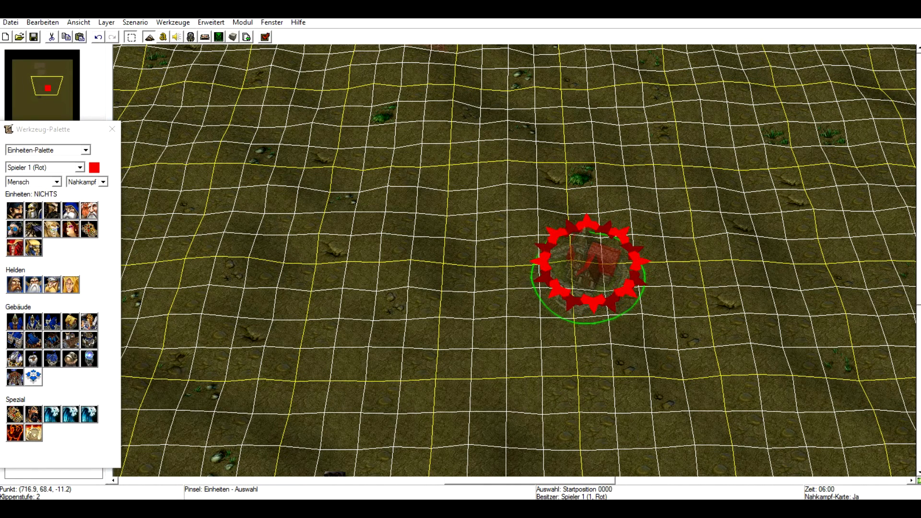
# Open the map description and browse its tabs: options, size and camera bounds, loading screen and presets.
pyautogui.click(135, 23)
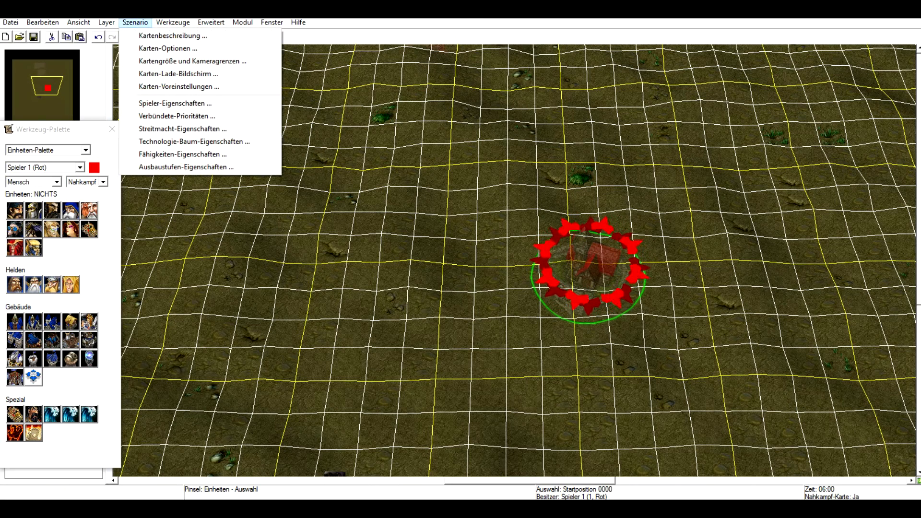
pyautogui.click(172, 35)
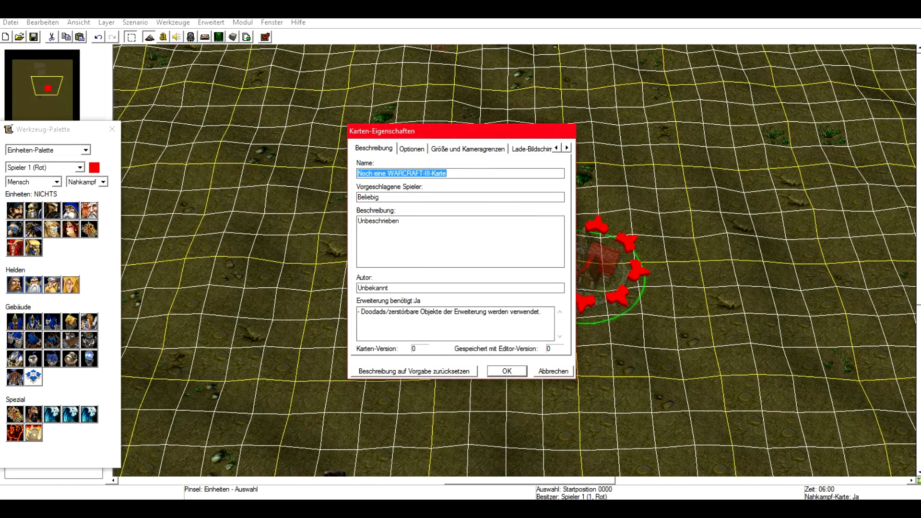
pyautogui.hotkey('ctrl', 'Tab')
pyautogui.hotkey('ctrl', 'Tab')
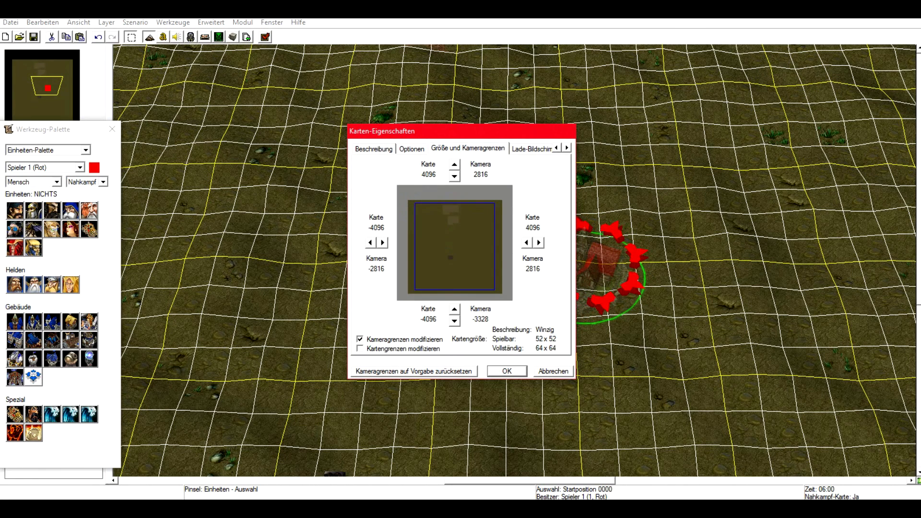
pyautogui.hotkey('ctrl', 'Tab')
pyautogui.hotkey('ctrl', 'shift', 'Tab')
pyautogui.hotkey('ctrl', 'shift', 'Tab')
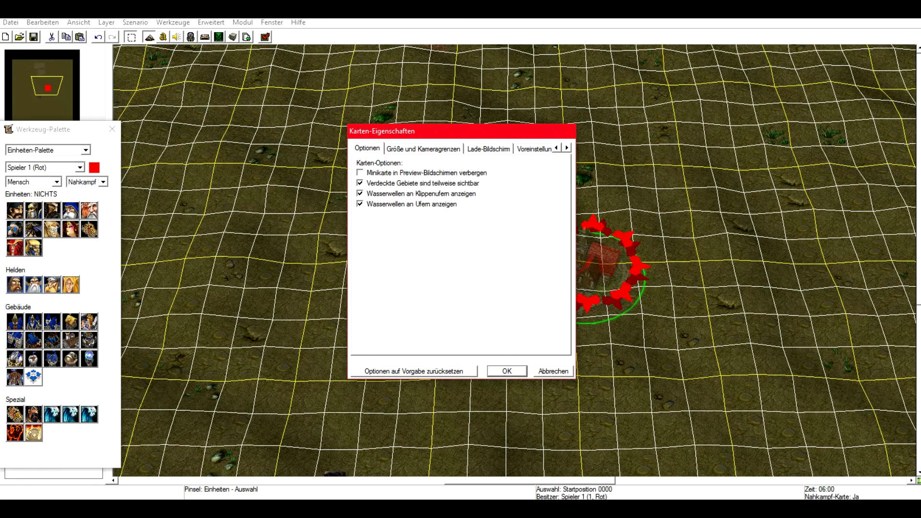
pyautogui.hotkey('ctrl', 'Tab')
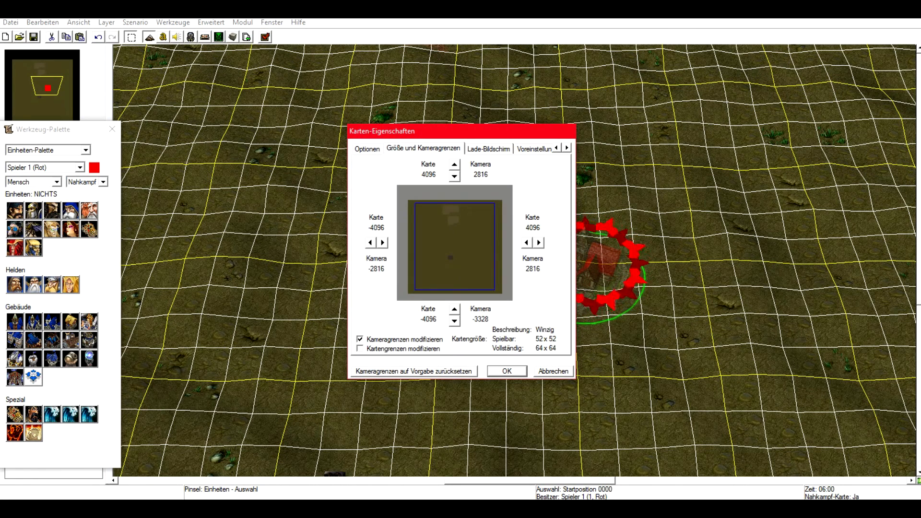
pyautogui.hotkey('ctrl', 'Tab')
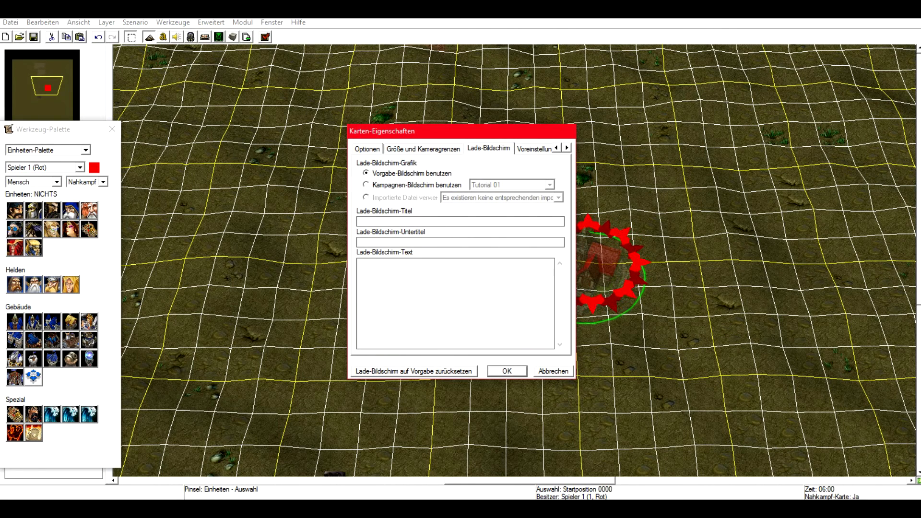
pyautogui.hotkey('ctrl', 'Tab')
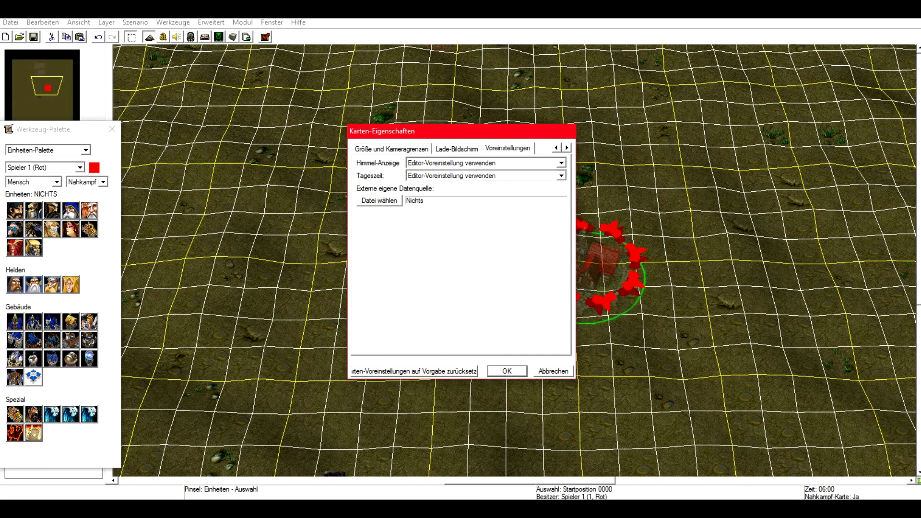
pyautogui.click(557, 147)
pyautogui.click(557, 148)
pyautogui.click(374, 149)
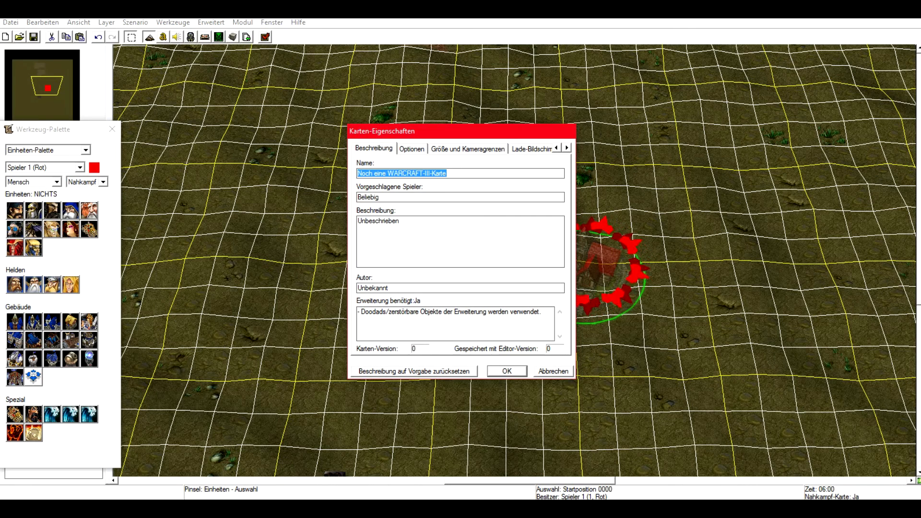
# Inspect the map's description and author fields, then close the map properties without changes.
pyautogui.moveTo(402, 221); pyautogui.dragTo(358, 222)
pyautogui.click(402, 221)
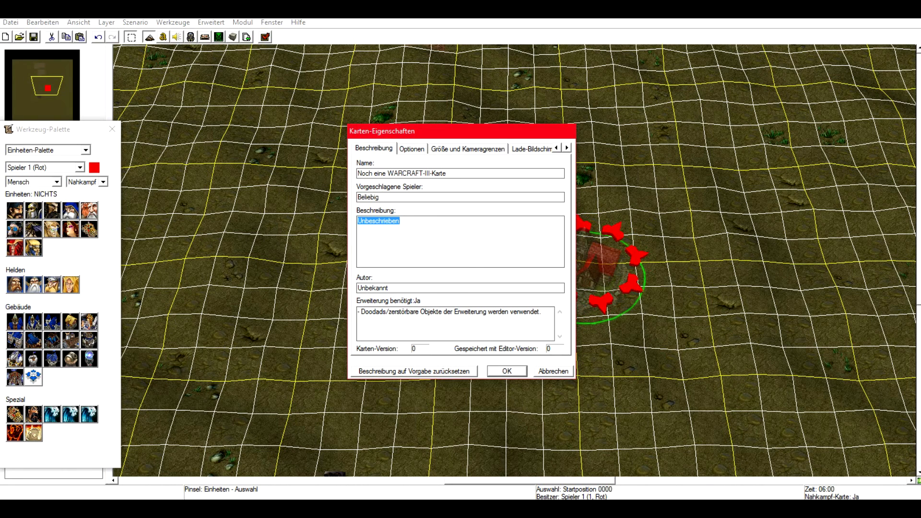
pyautogui.moveTo(389, 288); pyautogui.dragTo(357, 288)
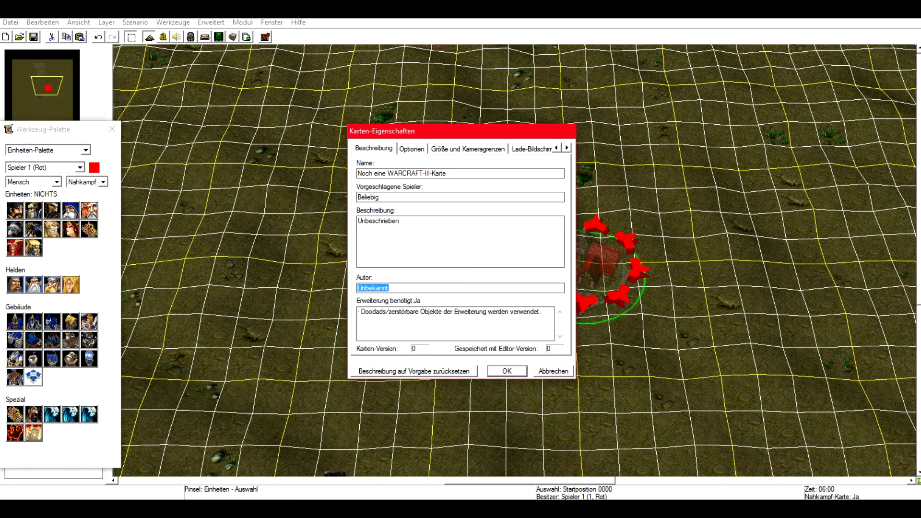
pyautogui.press('Escape')
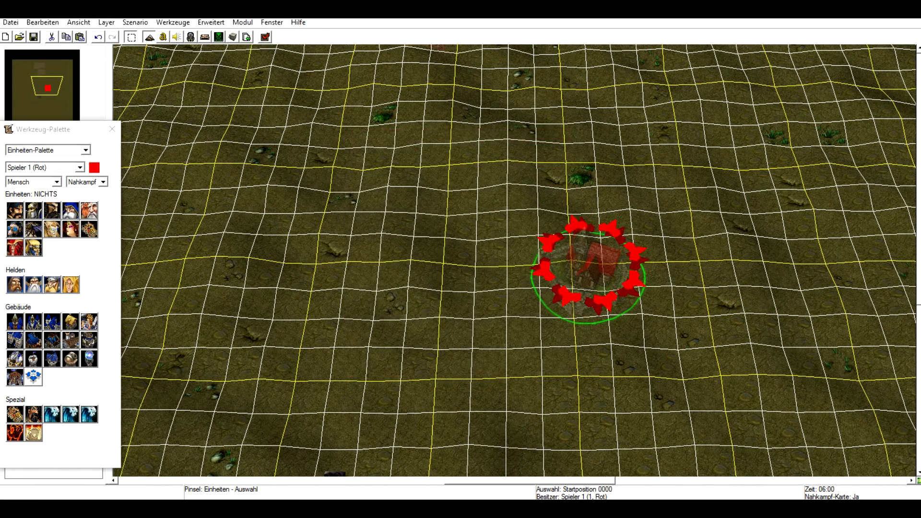
# Open the player properties and enable a fixed start position for Spieler 1, then confirm.
pyautogui.click(42, 22)
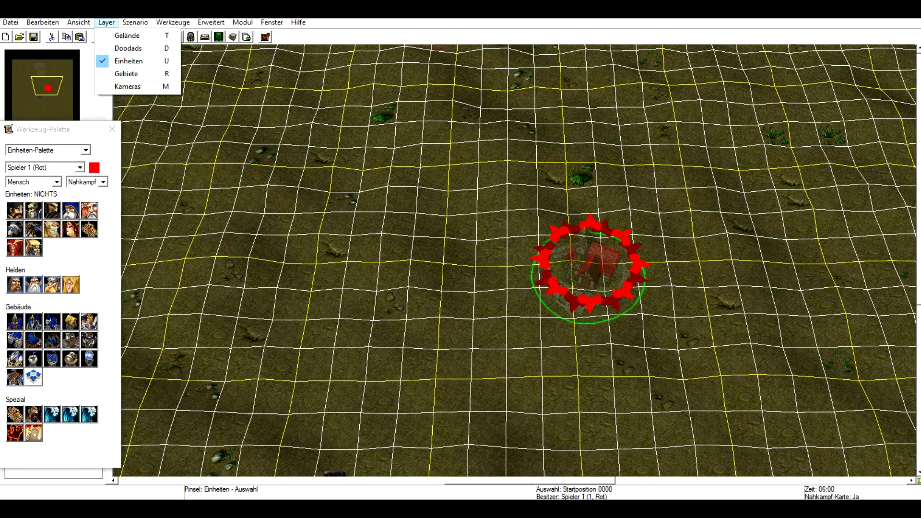
pyautogui.moveTo(135, 23)
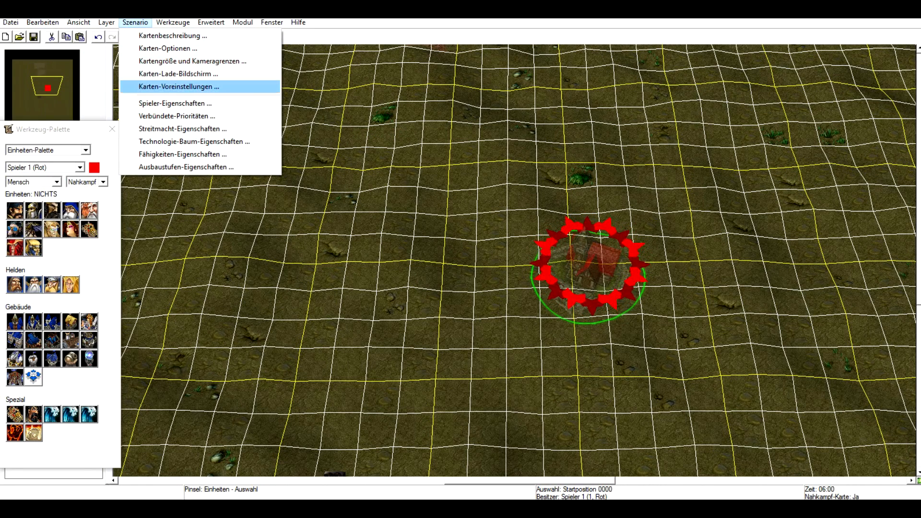
pyautogui.click(175, 104)
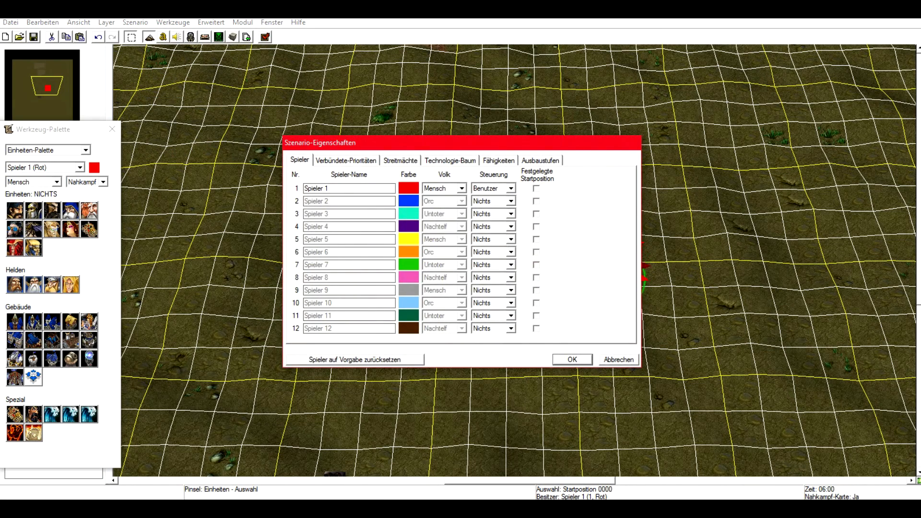
pyautogui.click(461, 189)
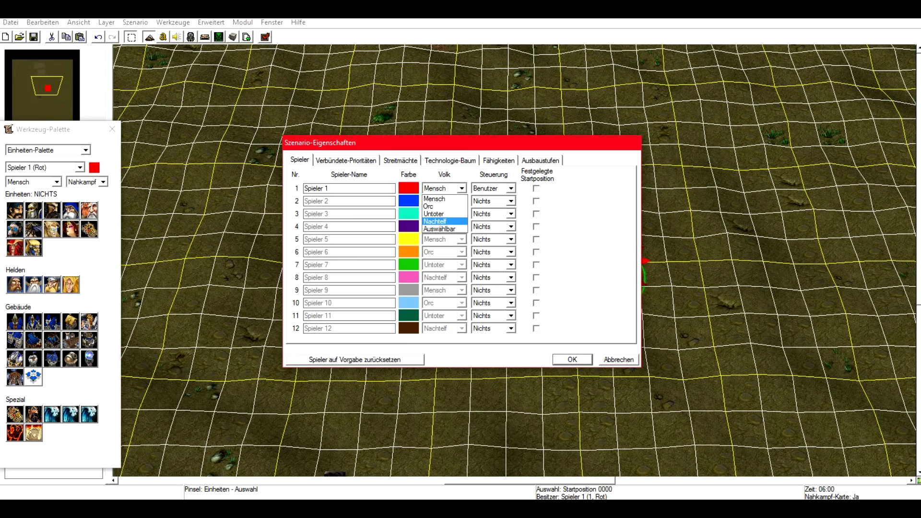
pyautogui.press('Escape')
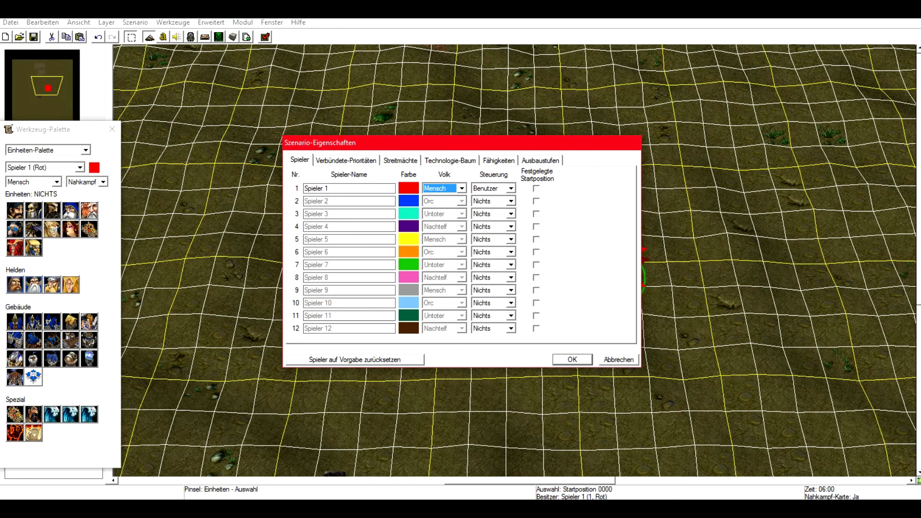
pyautogui.click(536, 189)
pyautogui.click(511, 201)
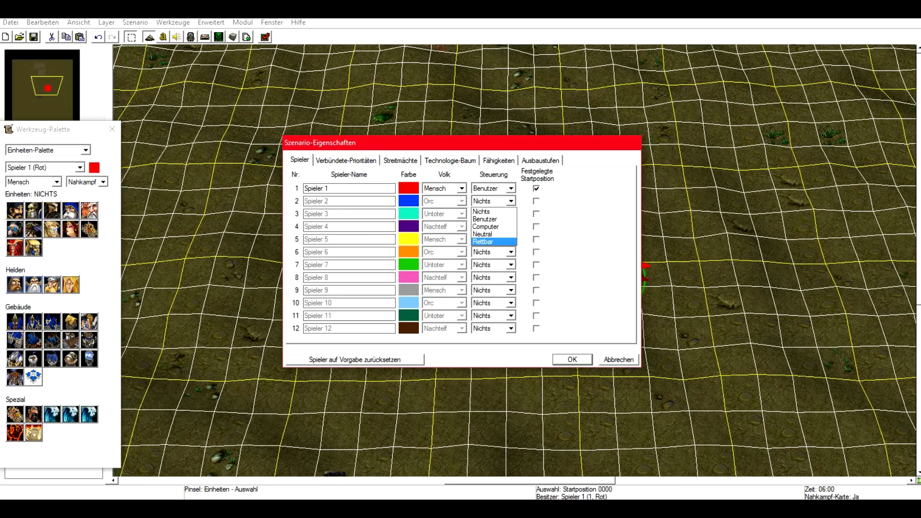
pyautogui.press('Escape')
pyautogui.press('Return')
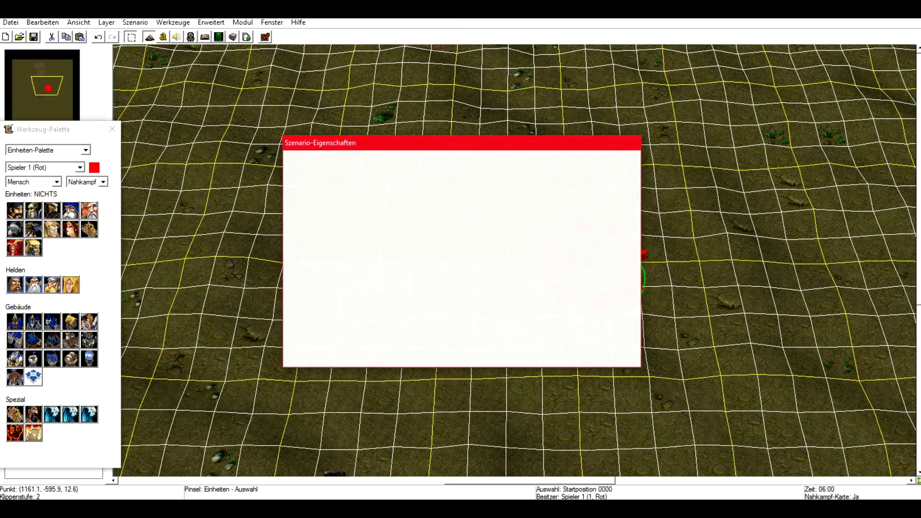
# Switch the unit palette's set from Nahkampf to Kampagne.
pyautogui.moveTo(741, 353); pyautogui.dragTo(474, 179, button='right')
pyautogui.moveTo(444, 230); pyautogui.dragTo(482, 340, button='right')
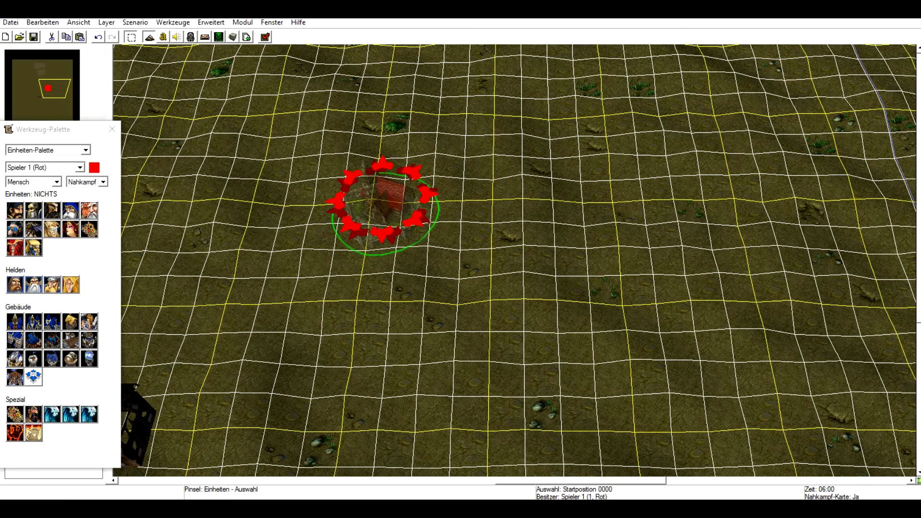
pyautogui.click(14, 210)
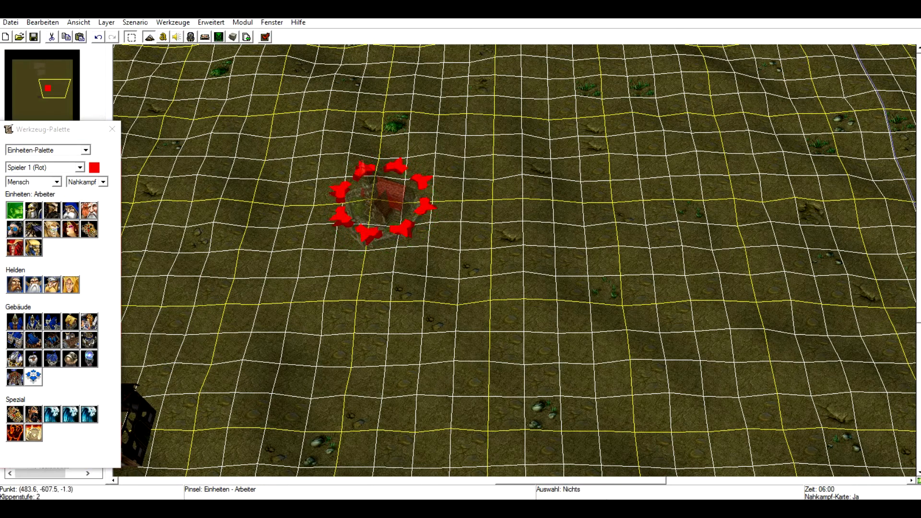
pyautogui.moveTo(338, 309); pyautogui.dragTo(374, 356, button='right')
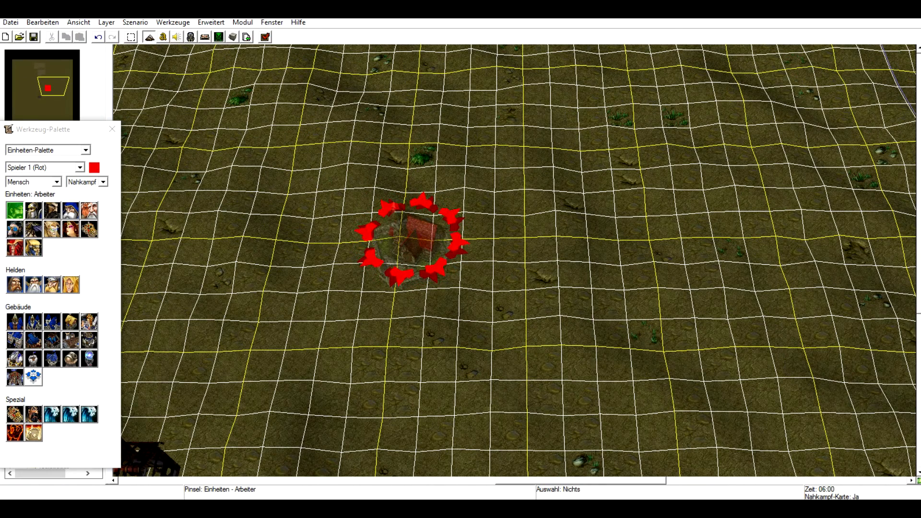
pyautogui.click(14, 284)
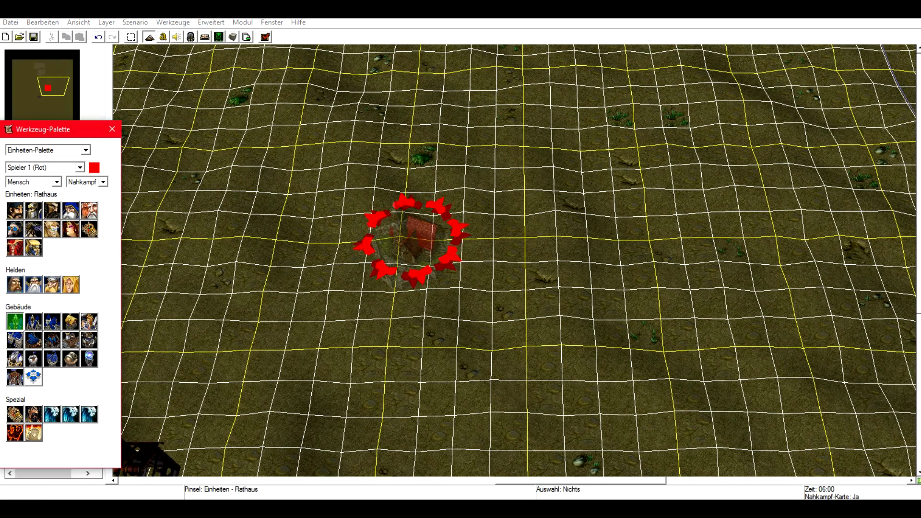
pyautogui.click(14, 211)
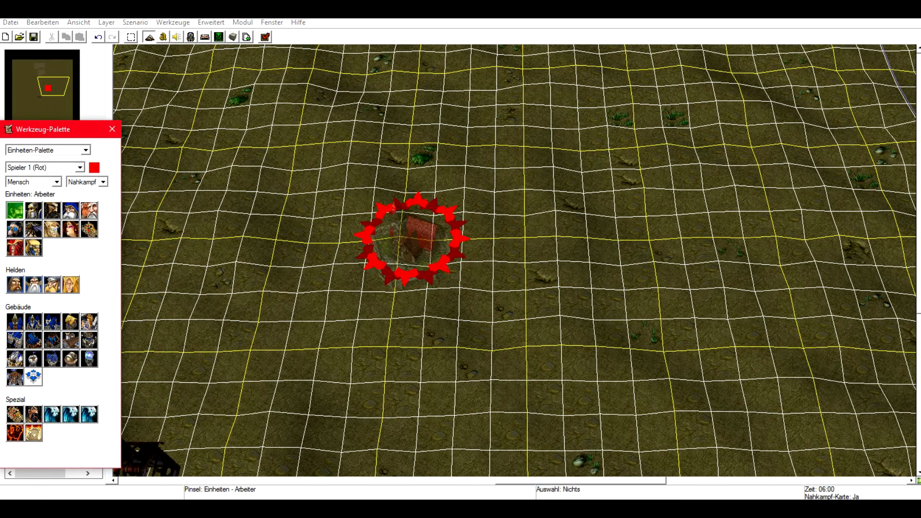
pyautogui.click(103, 182)
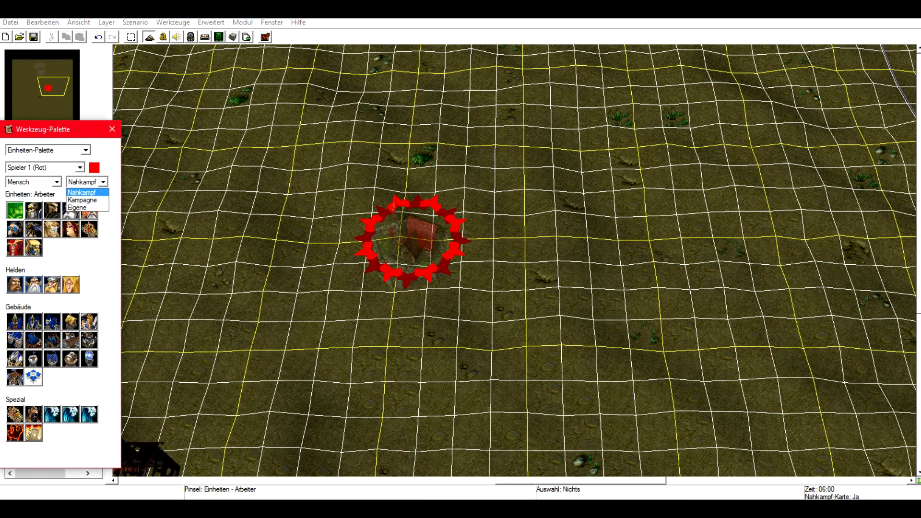
pyautogui.click(83, 200)
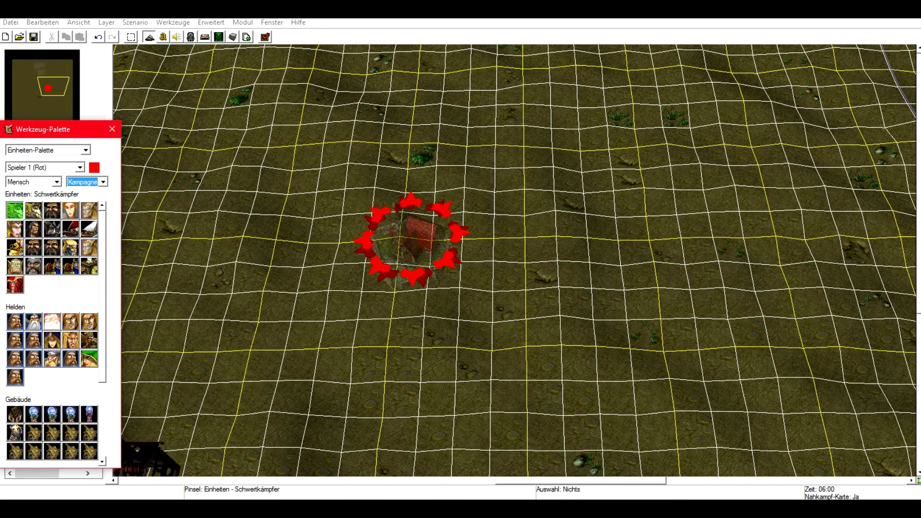
# Place the campaign heroes Arthas, Jaina and Medivh around the start position.
pyautogui.click(71, 321)
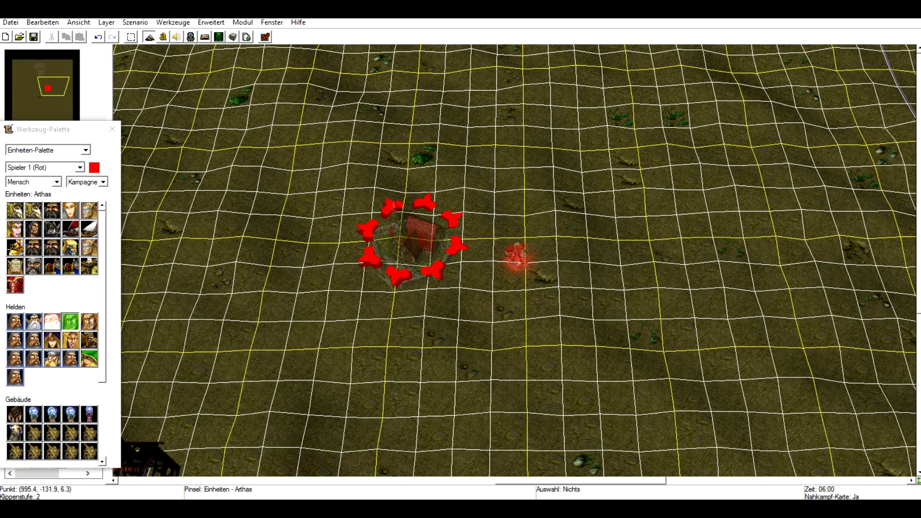
pyautogui.click(517, 256)
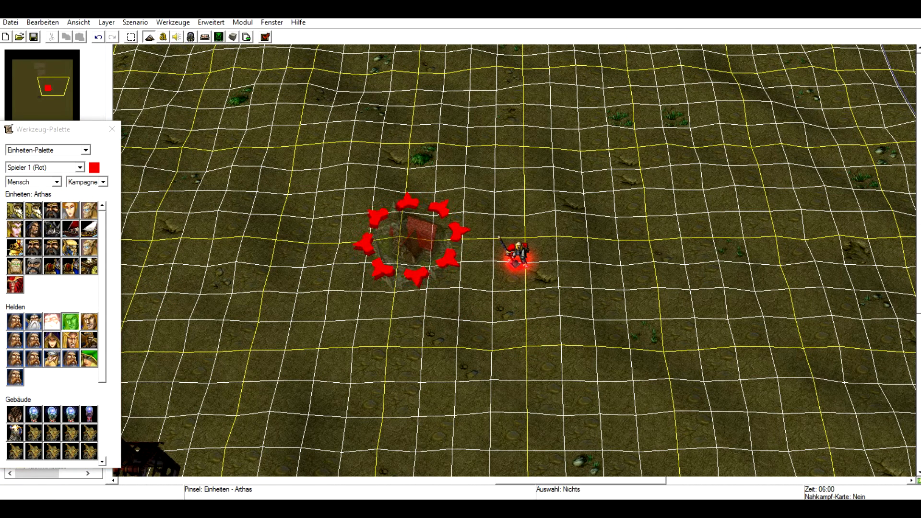
pyautogui.click(52, 340)
pyautogui.click(314, 334)
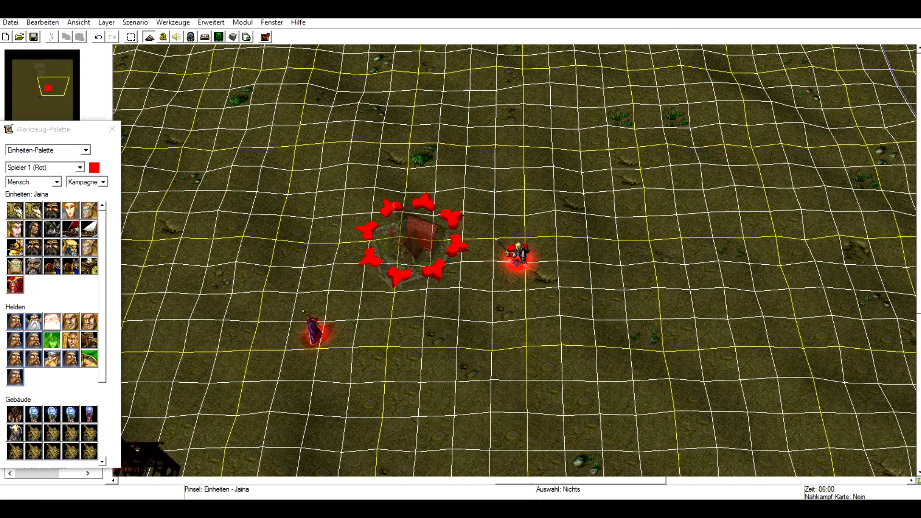
pyautogui.click(33, 229)
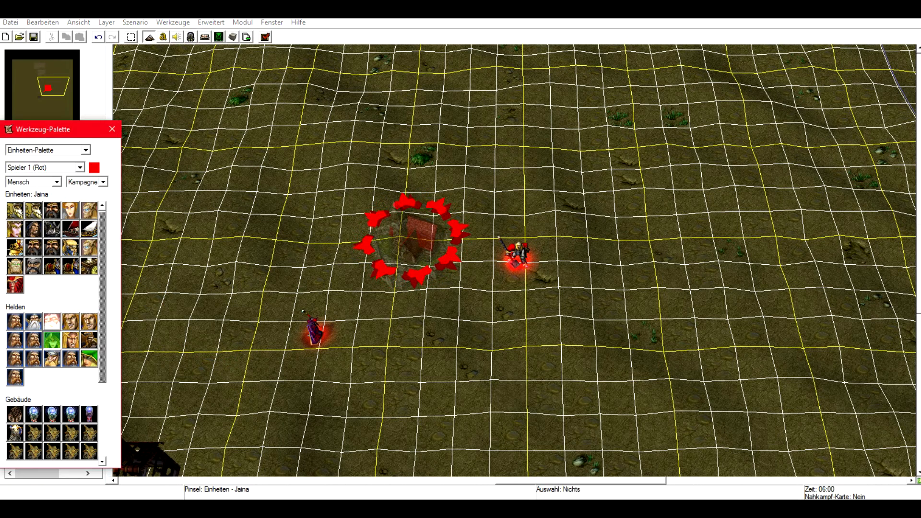
pyautogui.click(470, 286)
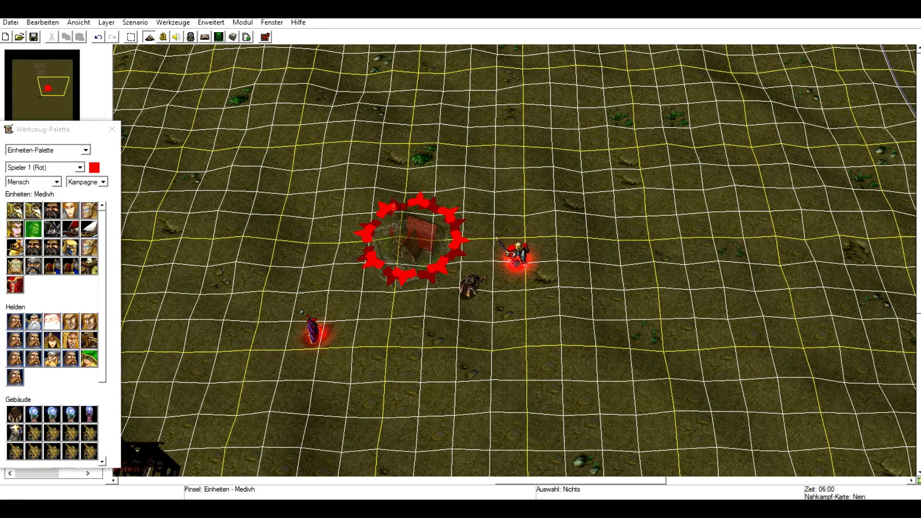
# Browse the unit palette's races and sets, ending on the Neutral race with the Nahkampf set.
pyautogui.press('space')
pyautogui.moveTo(350, 145); pyautogui.dragTo(638, 346)
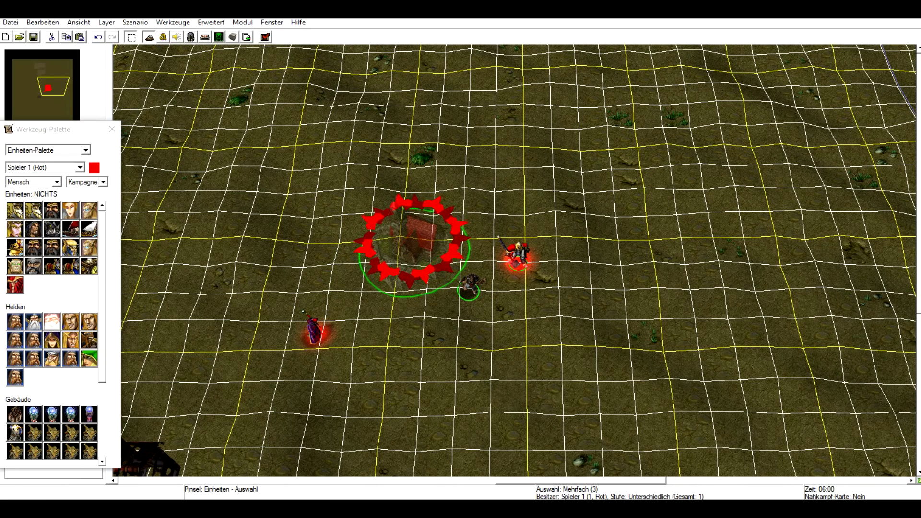
pyautogui.click(29, 198)
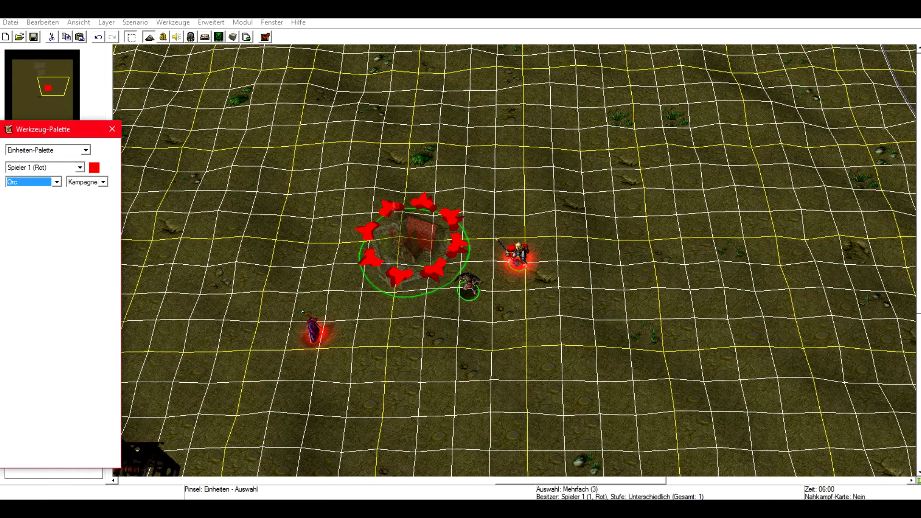
pyautogui.click(103, 181)
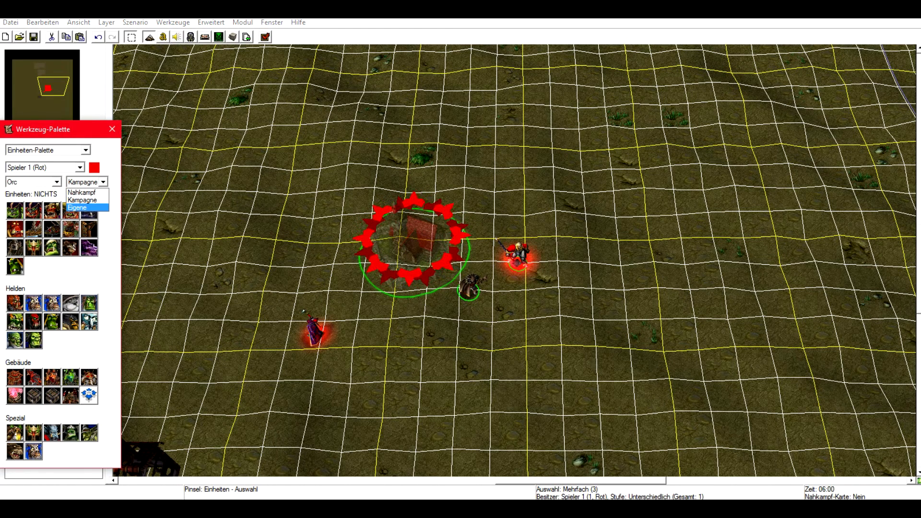
pyautogui.click(87, 208)
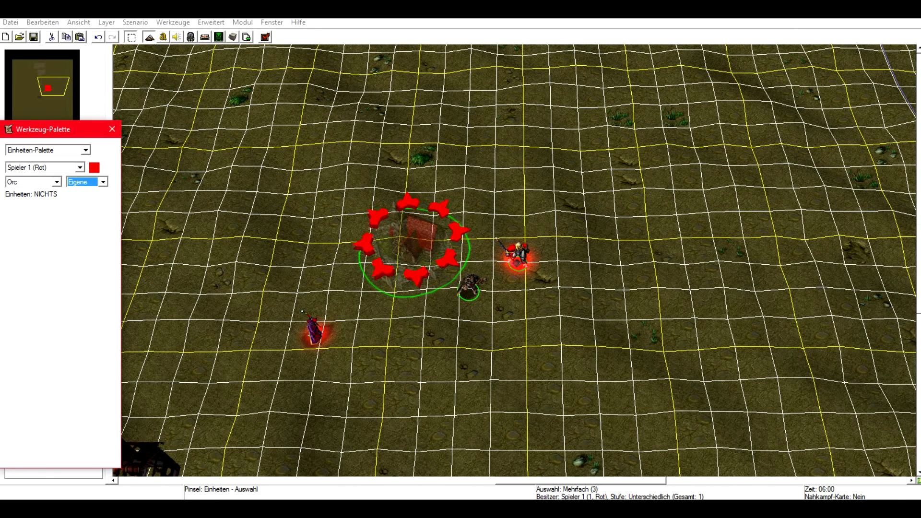
pyautogui.click(57, 182)
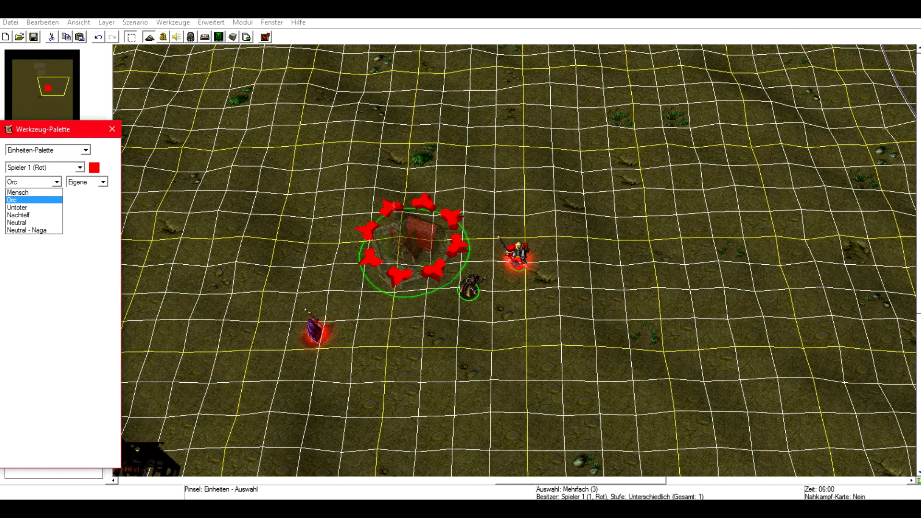
pyautogui.click(29, 222)
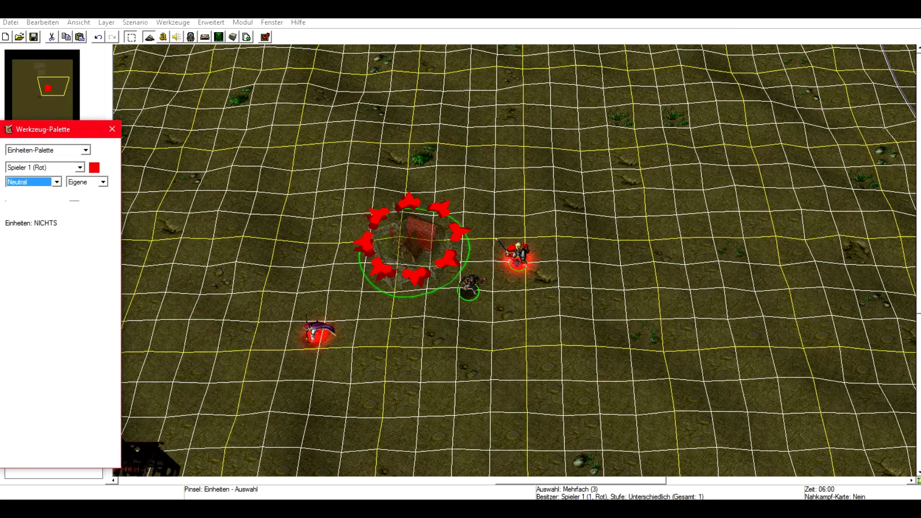
pyautogui.click(103, 182)
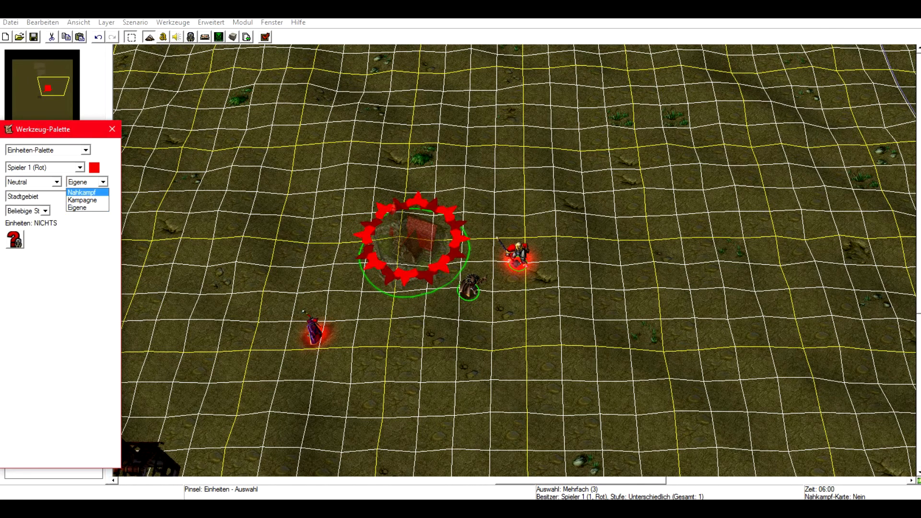
pyautogui.click(82, 191)
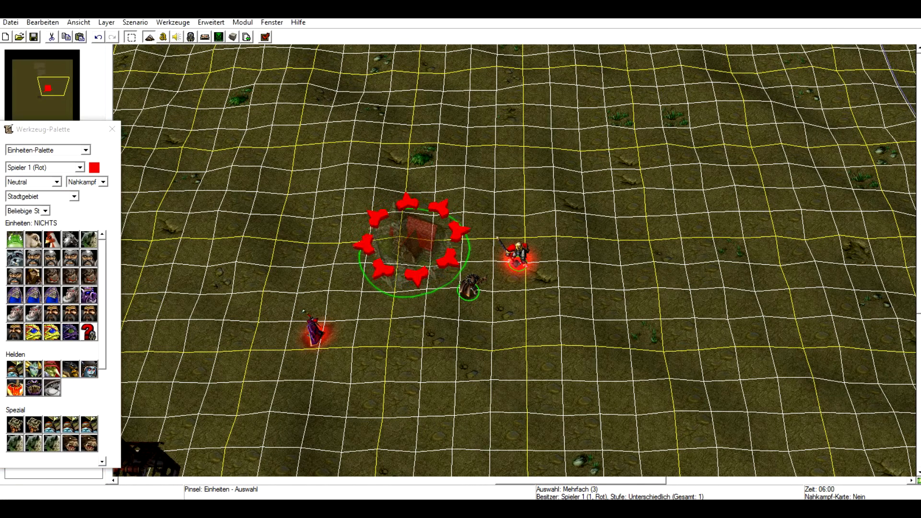
# Select the start location and the placed heroes, review their shared properties, and delete them.
pyautogui.keyDown('shift'); pyautogui.moveTo(656, 218); pyautogui.dragTo(290, 389); pyautogui.keyUp('shift')
pyautogui.press('Return')
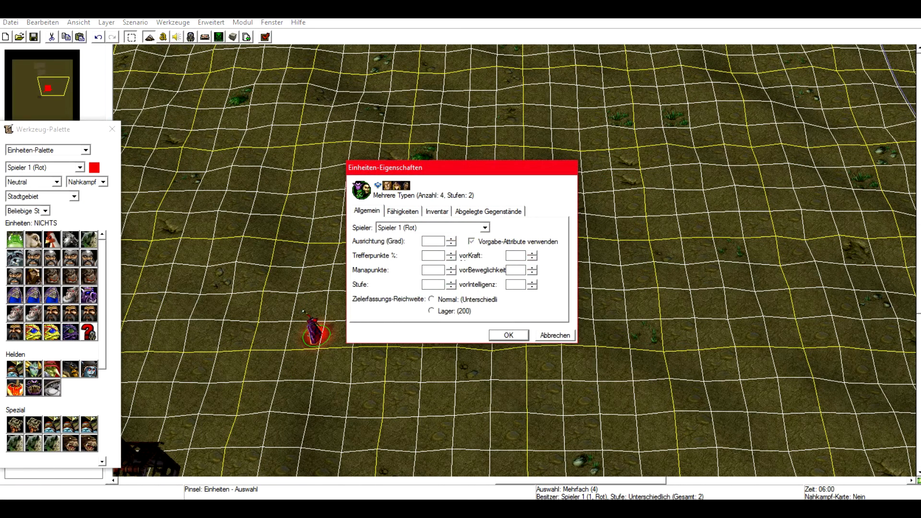
pyautogui.click(485, 228)
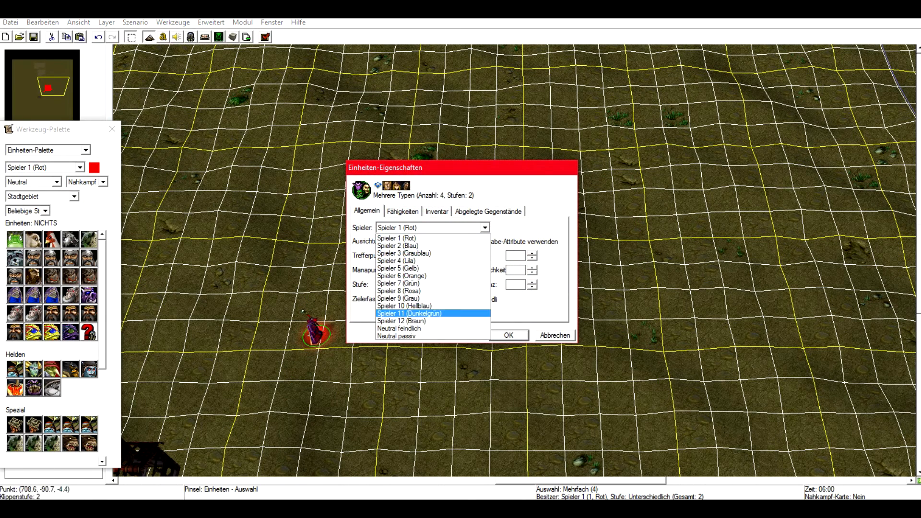
pyautogui.click(556, 335)
pyautogui.click(557, 336)
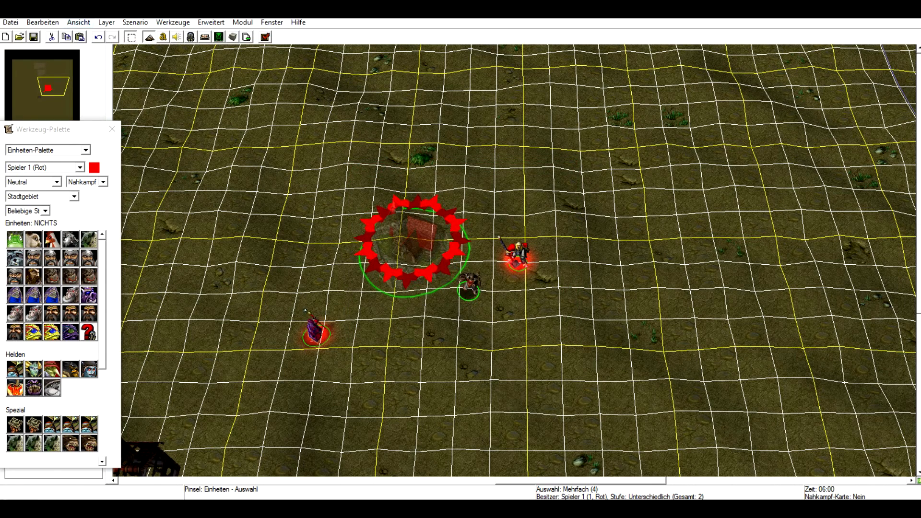
pyautogui.press('Delete')
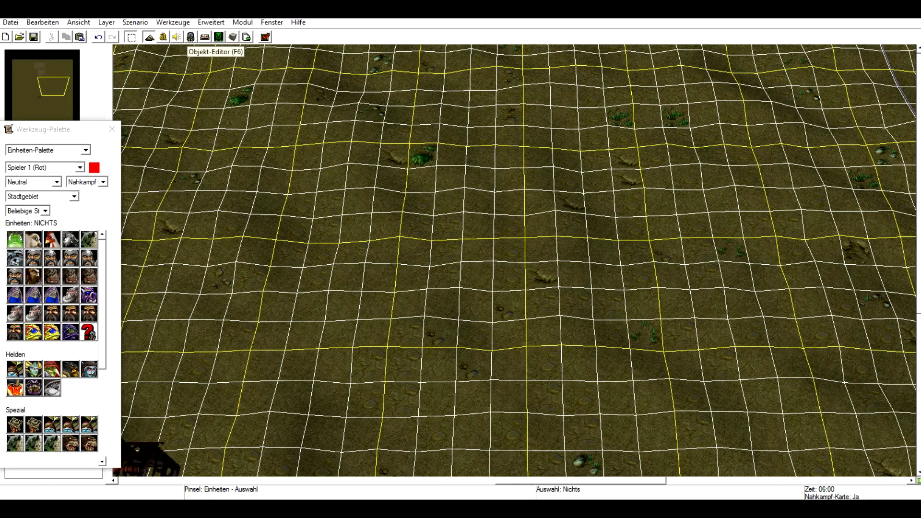
# Open the Object Editor and examine the Greifenreiter's unit data.
pyautogui.press('F6')
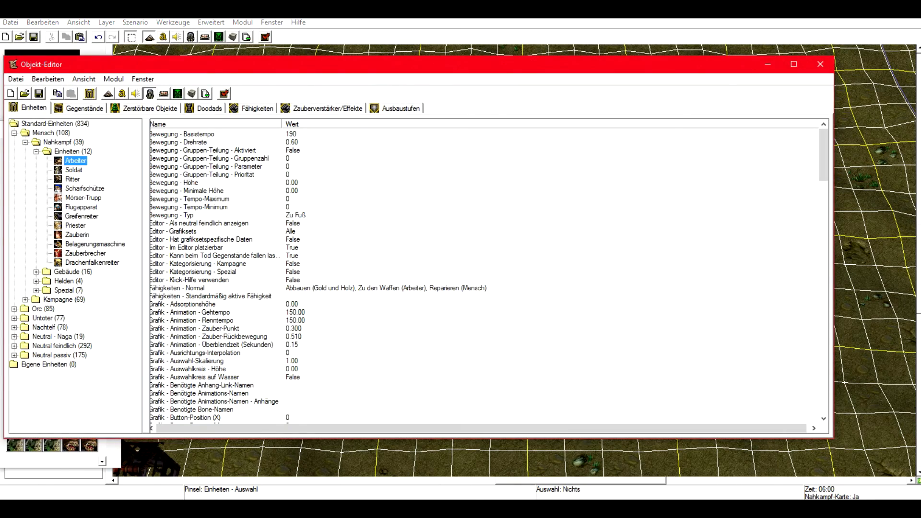
pyautogui.click(81, 216)
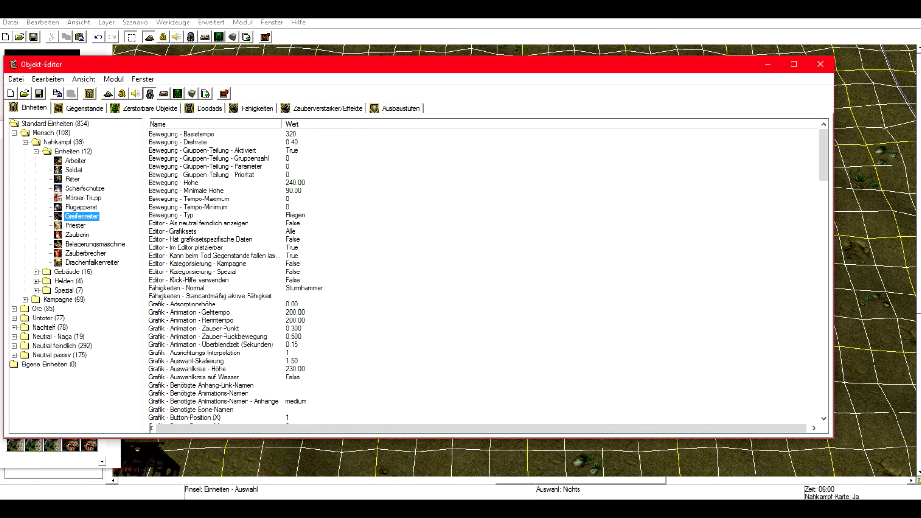
pyautogui.scroll(-20, 487, 276)
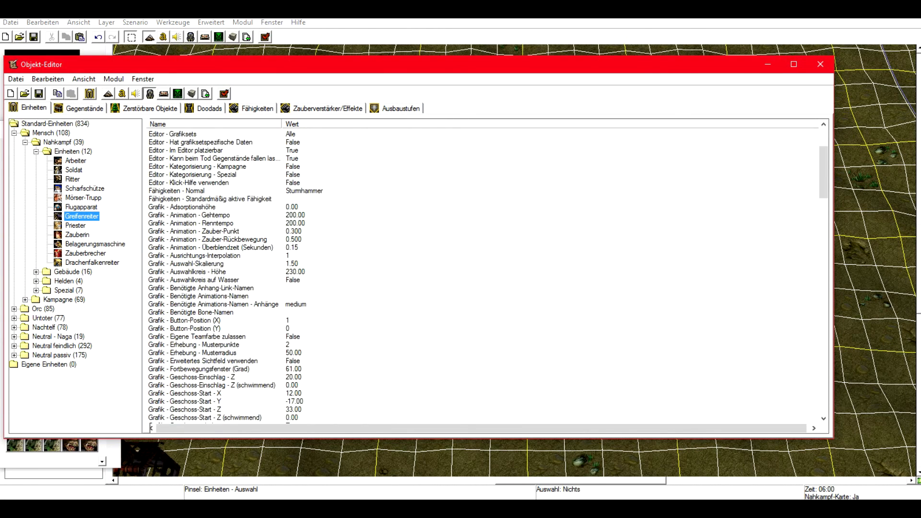
pyautogui.scroll(-20, 487, 276)
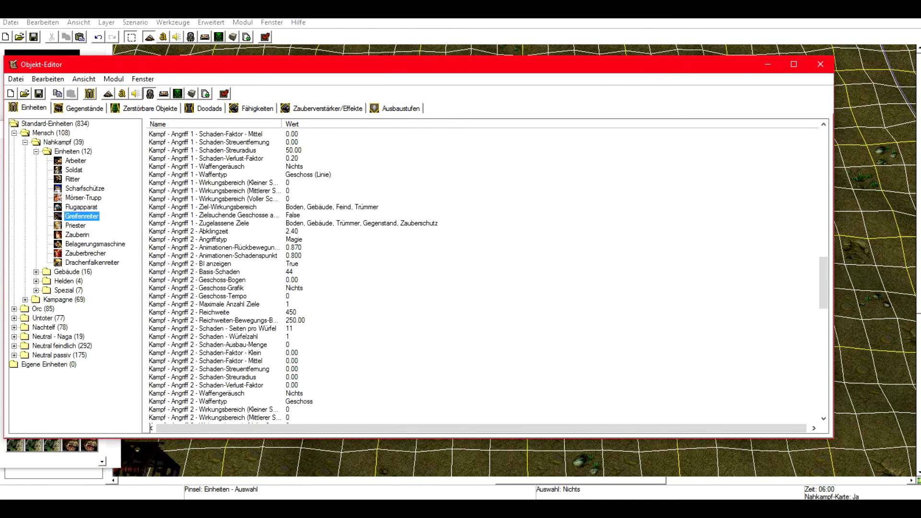
pyautogui.scroll(-6, 487, 276)
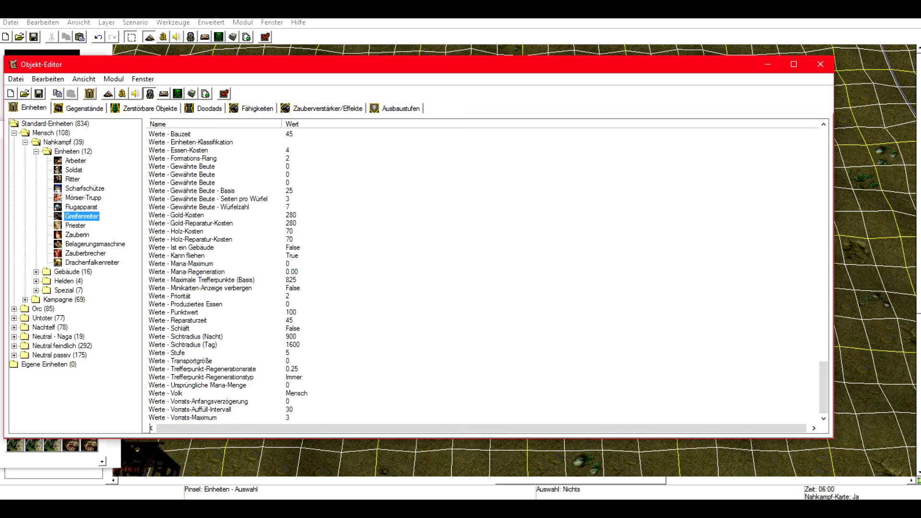
# Create a new custom unit named Slave based on the human Arbeiter.
pyautogui.rightClick(43, 364)
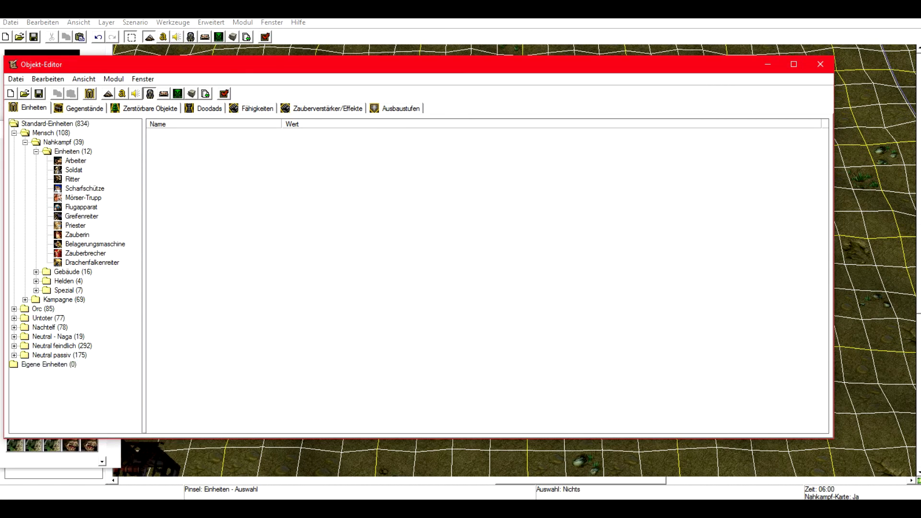
pyautogui.rightClick(46, 366)
pyautogui.click(99, 420)
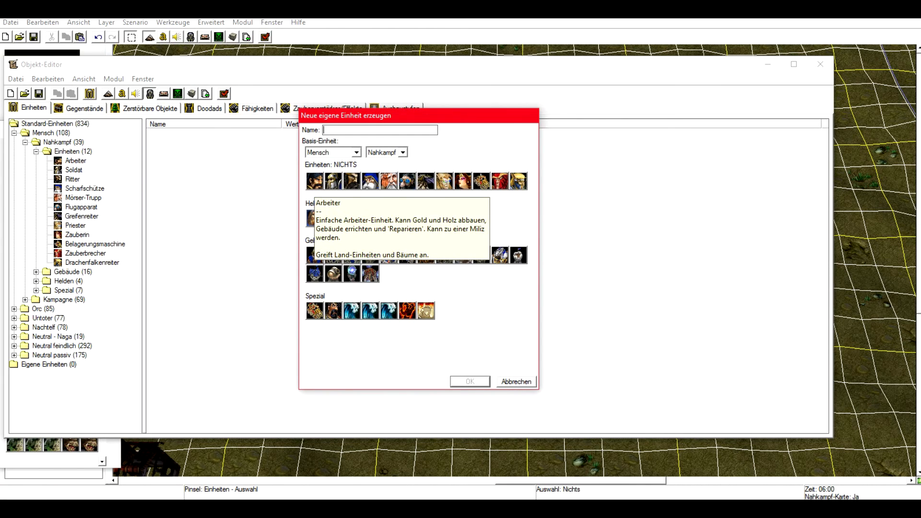
pyautogui.click(314, 182)
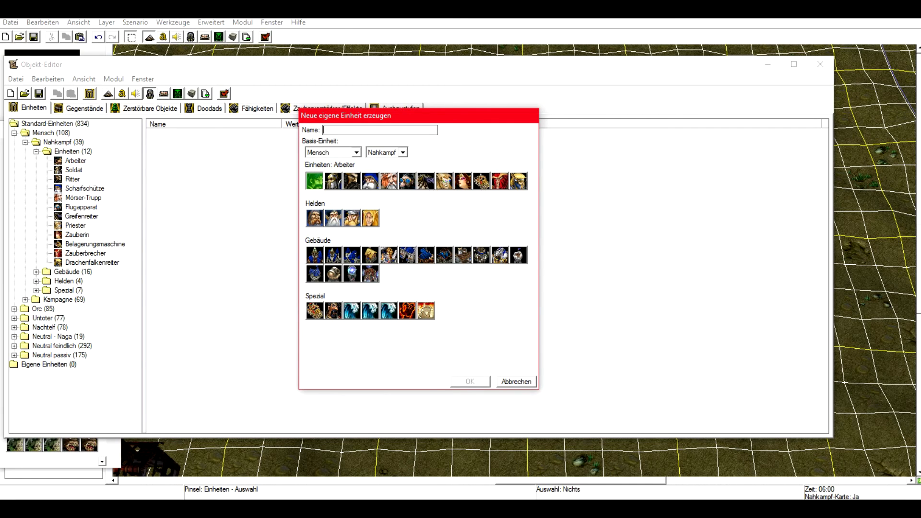
pyautogui.write('Slave')
pyautogui.click(470, 381)
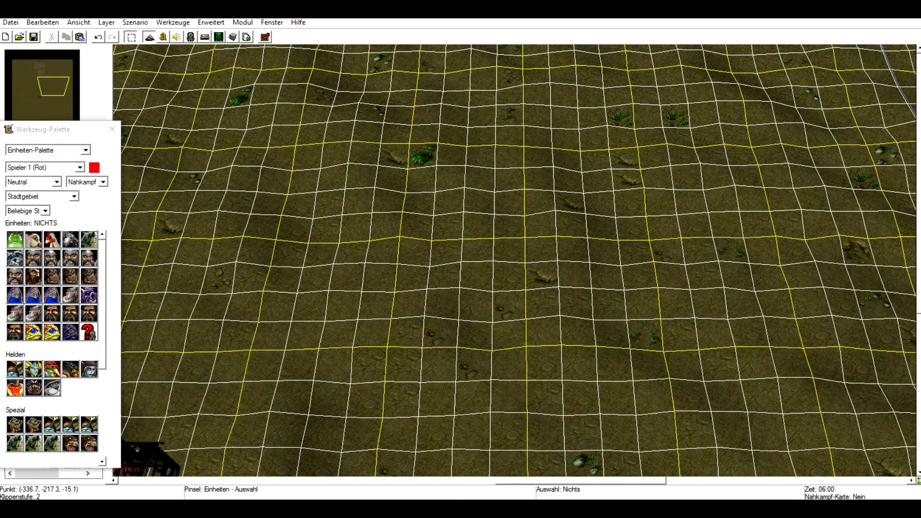
# Set the Slave unit's Bewegung - Basistempo to 522.
pyautogui.click(103, 183)
pyautogui.click(86, 208)
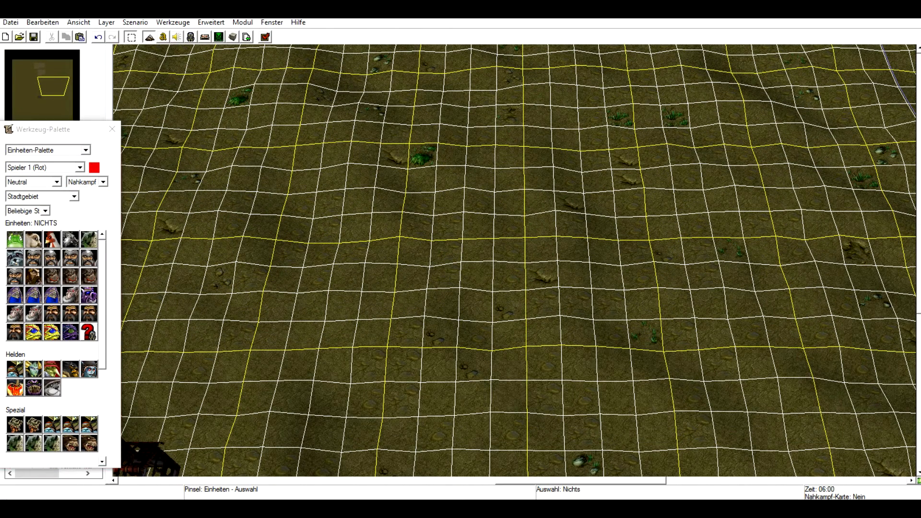
pyautogui.press('F12')
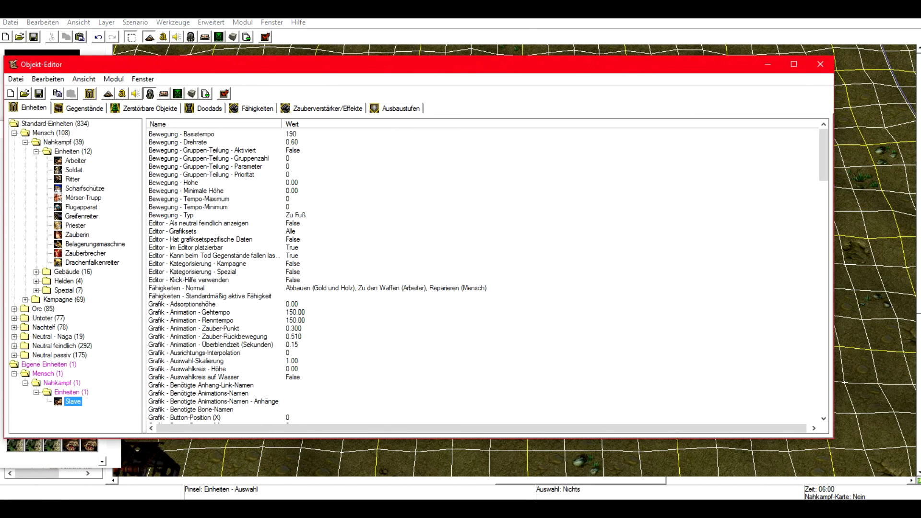
pyautogui.click(288, 264)
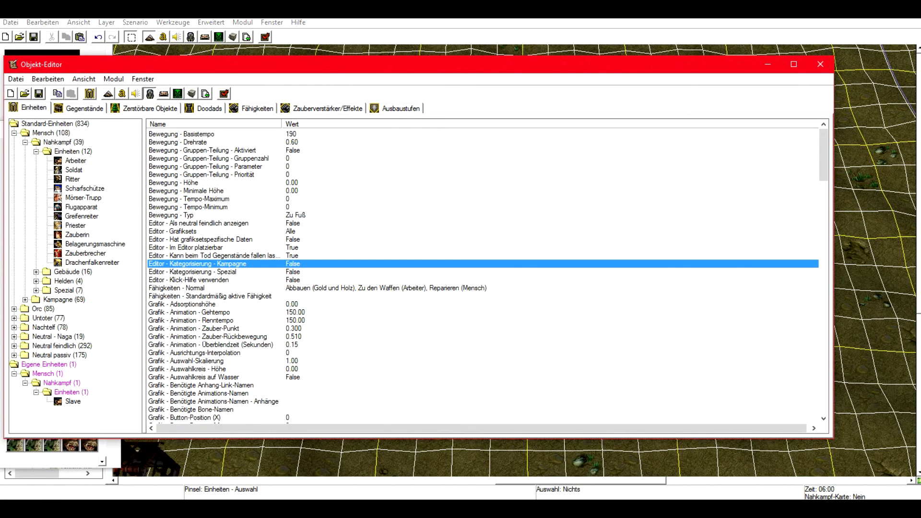
pyautogui.doubleClick(291, 134)
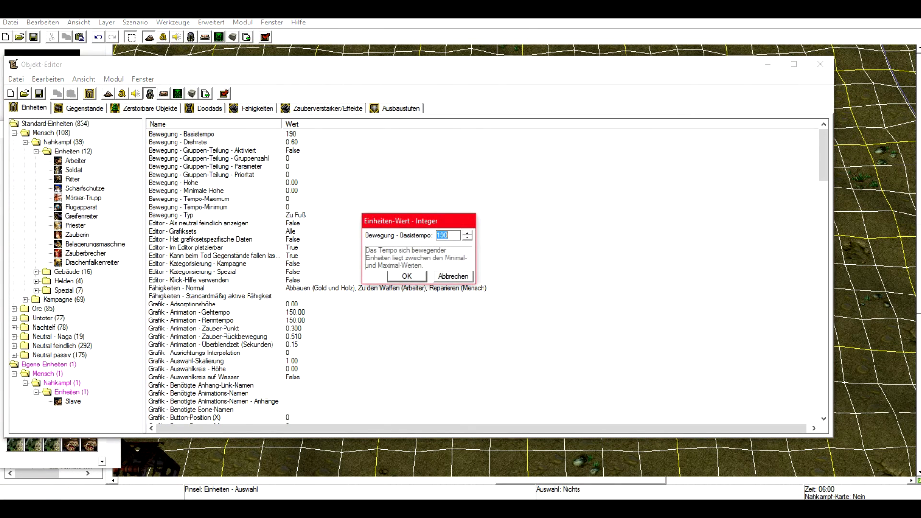
pyautogui.write('522')
pyautogui.press('Return')
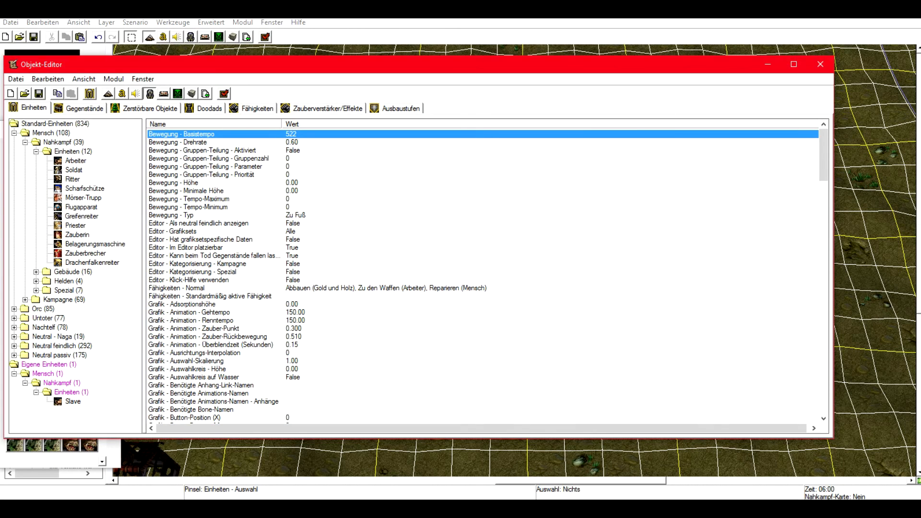
# Try to add the Blitzangriff ability to the Slave's normal abilities.
pyautogui.click(192, 199)
pyautogui.scroll(-2, 480, 273)
pyautogui.doubleClick(307, 239)
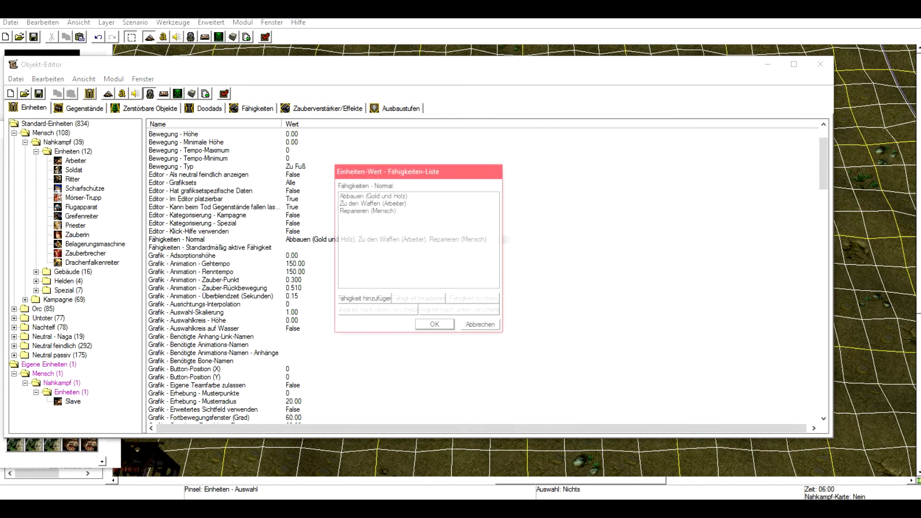
pyautogui.click(364, 299)
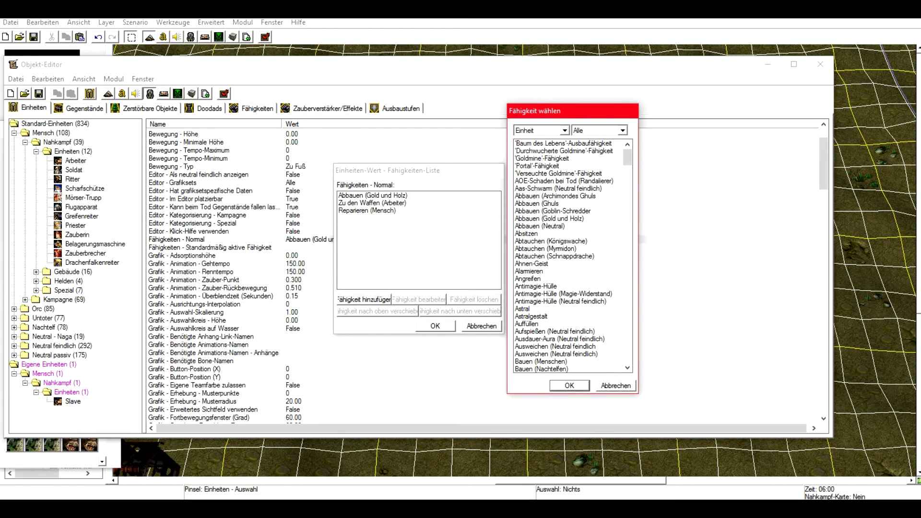
pyautogui.scroll(-8, 570, 255)
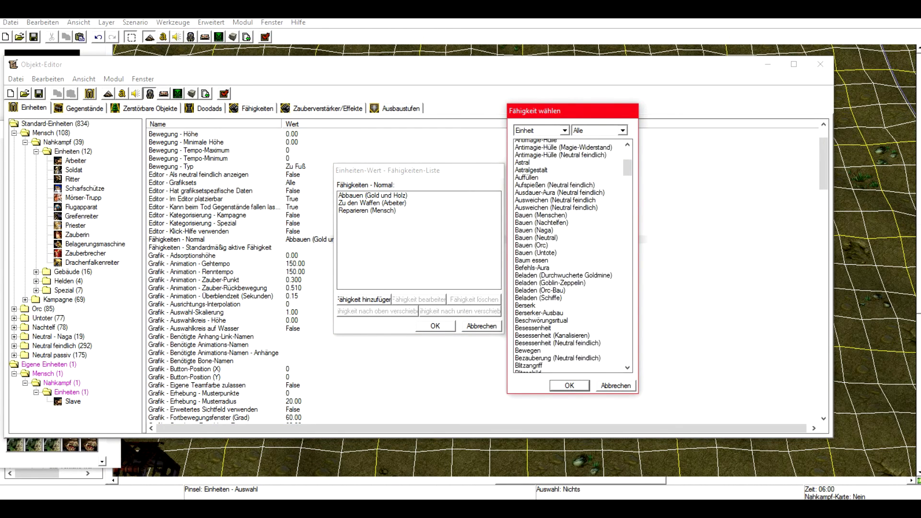
pyautogui.scroll(-3, 570, 254)
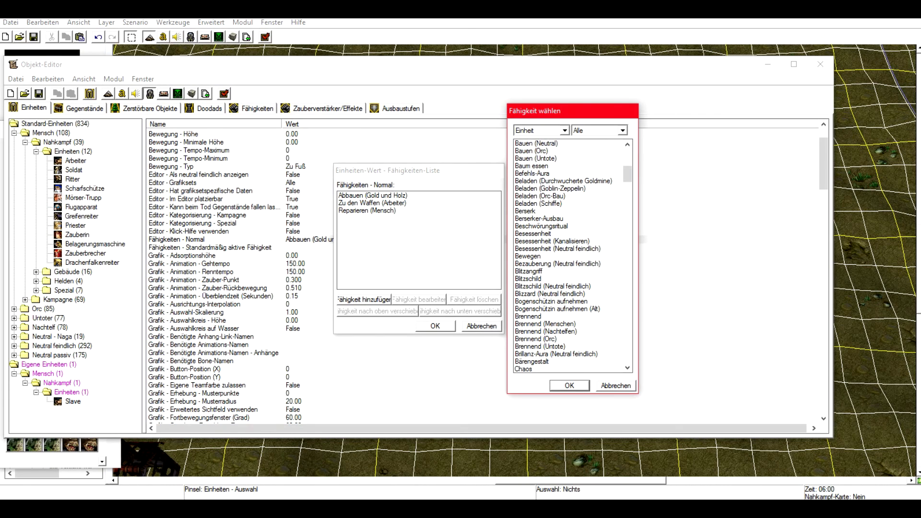
pyautogui.click(529, 271)
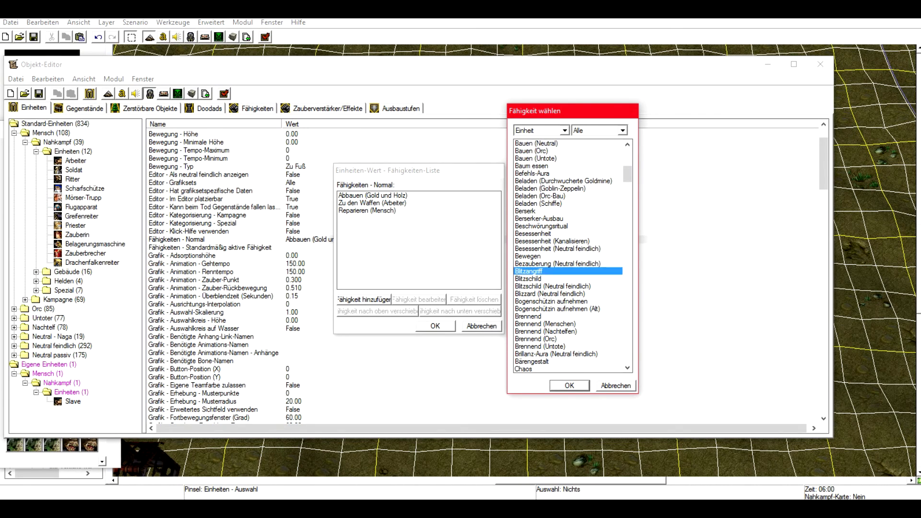
pyautogui.click(569, 386)
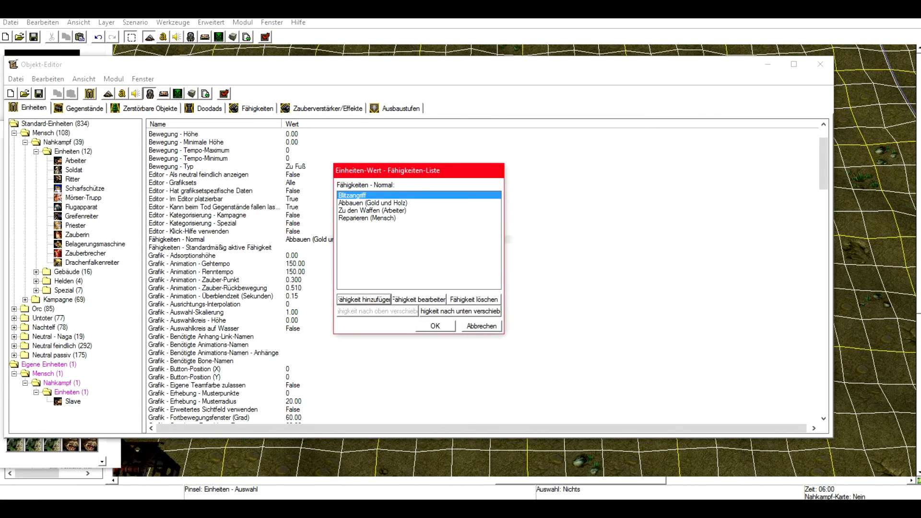
pyautogui.click(481, 326)
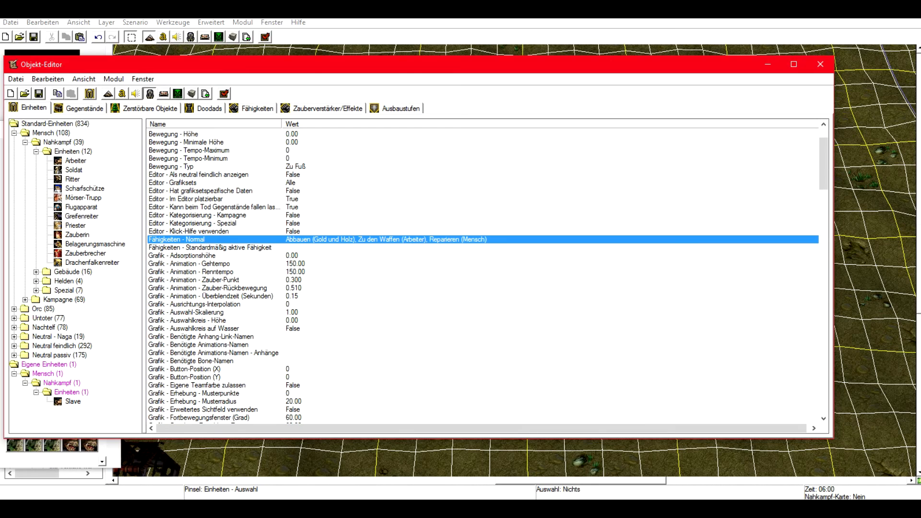
# Examine the Slave unit's Werte fields, opening Stufe and Maximale Trefferpunkte (Basis) without changing them.
pyautogui.scroll(-1, 488, 278)
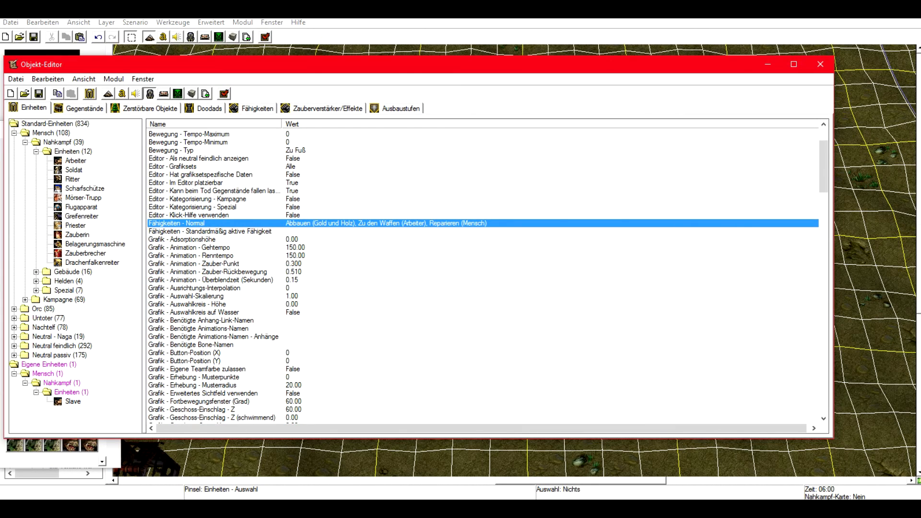
pyautogui.scroll(-20, 487, 273)
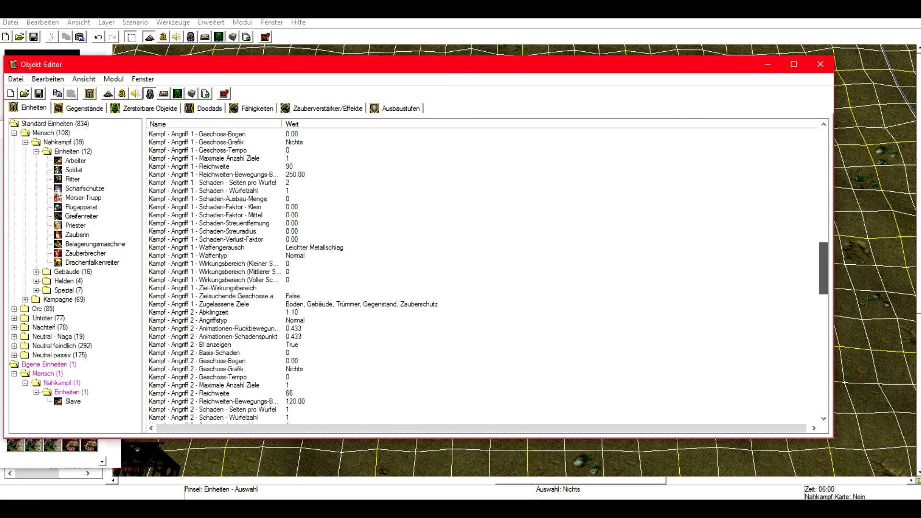
pyautogui.scroll(-20, 487, 273)
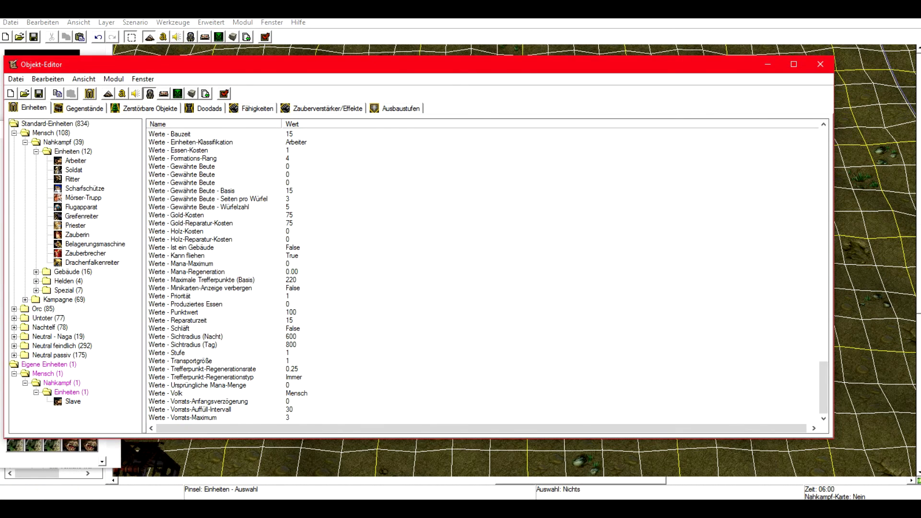
pyautogui.click(192, 264)
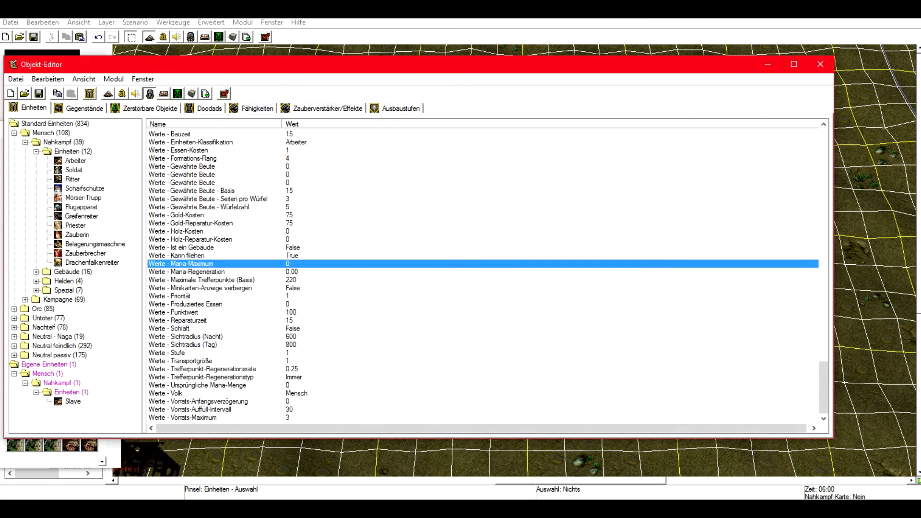
pyautogui.click(201, 280)
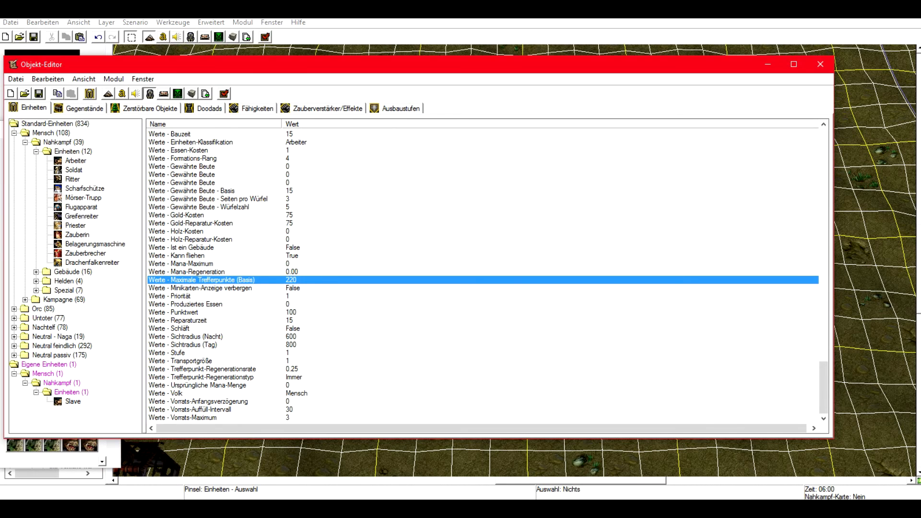
pyautogui.click(197, 272)
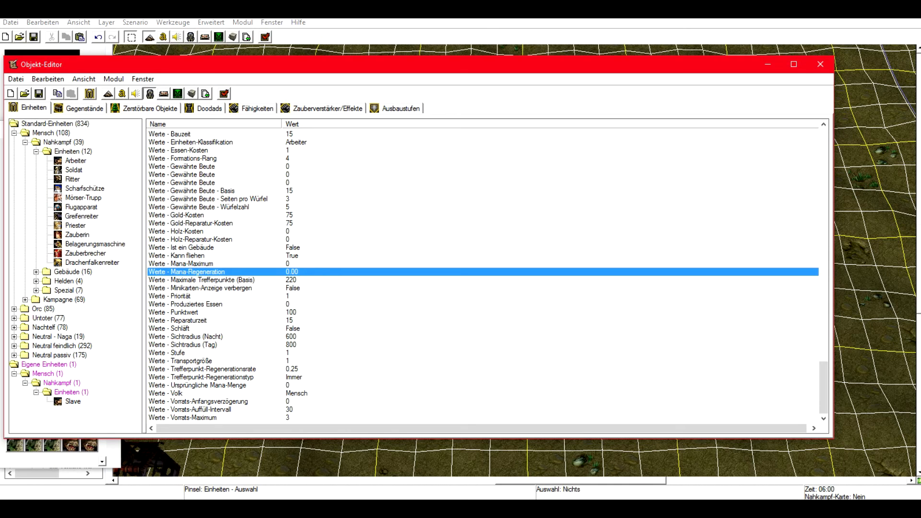
pyautogui.click(167, 353)
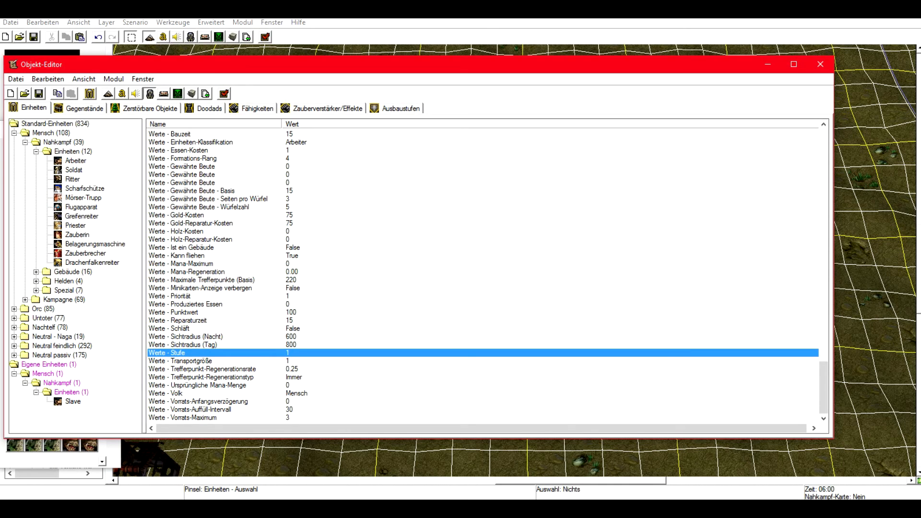
pyautogui.press('Return')
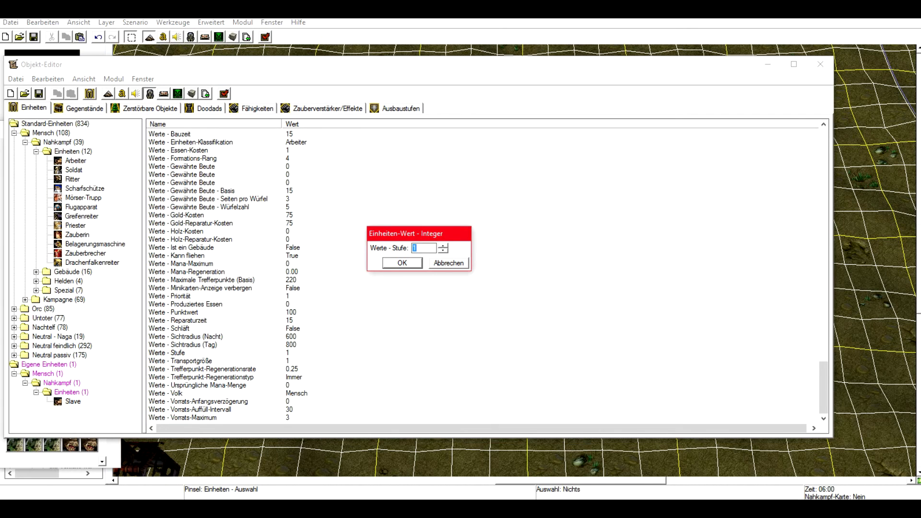
pyautogui.press('Return')
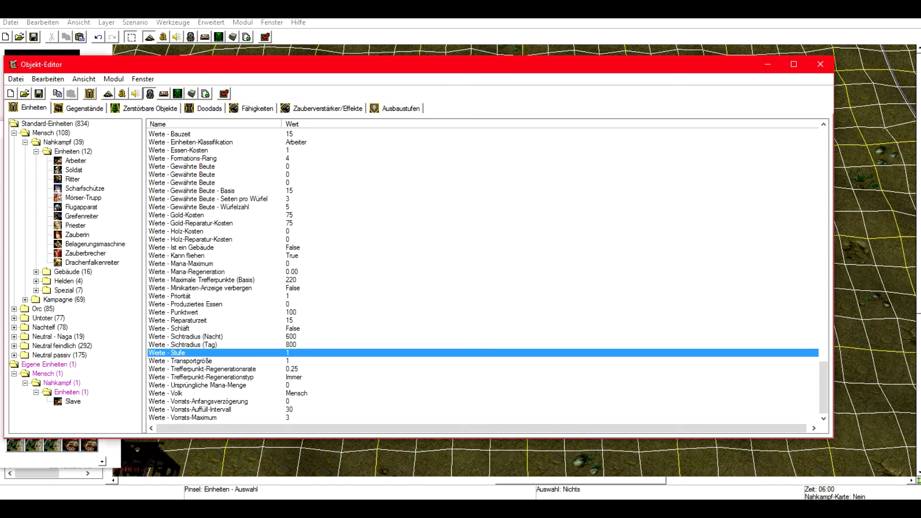
pyautogui.click(212, 279)
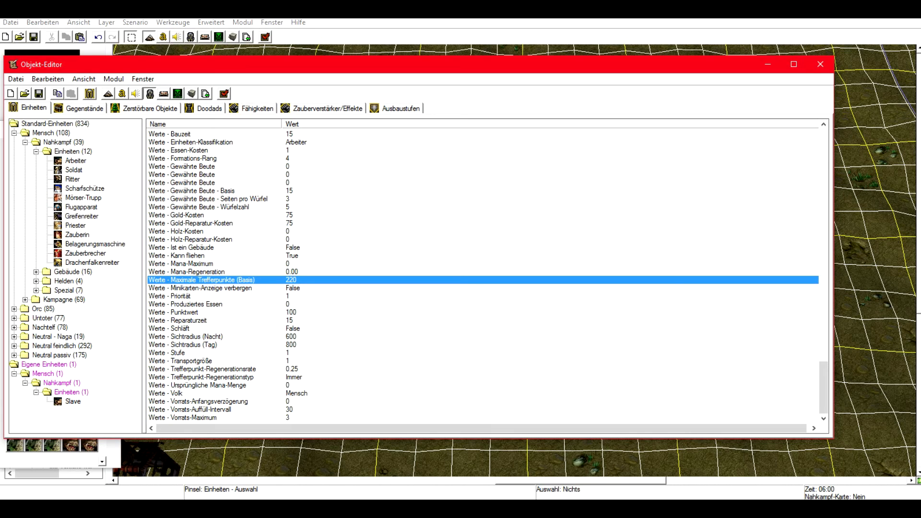
pyautogui.press('Return')
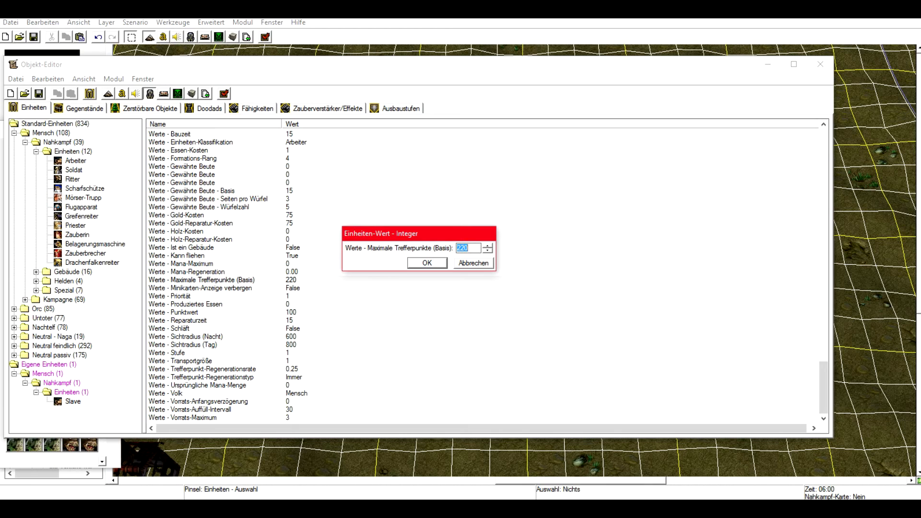
pyautogui.press('Return')
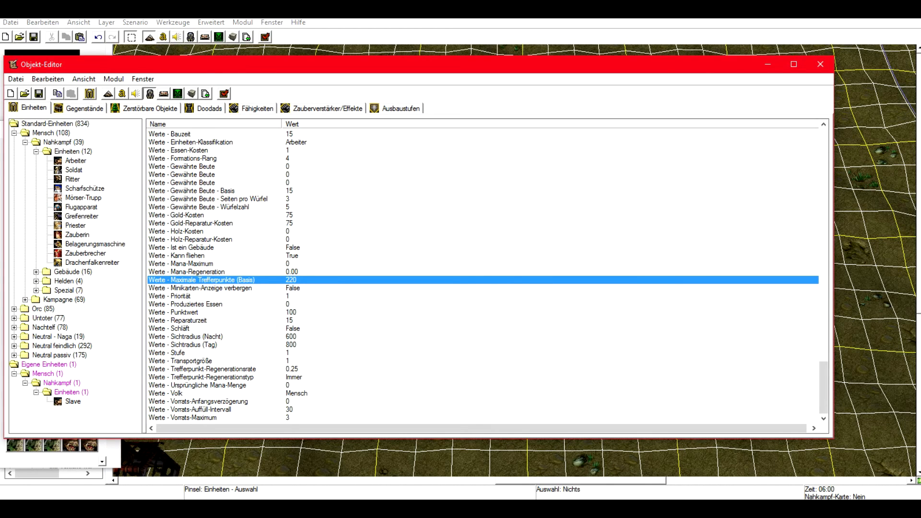
# Place many custom Slave units for Spieler 1 (Rot) scattered across the middle of the map.
pyautogui.hotkey('alt', 'Tab')
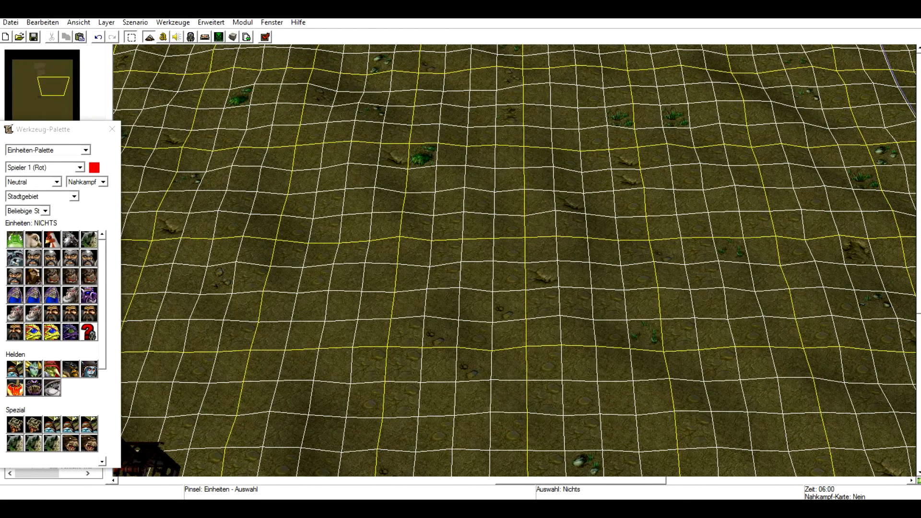
pyautogui.click(56, 182)
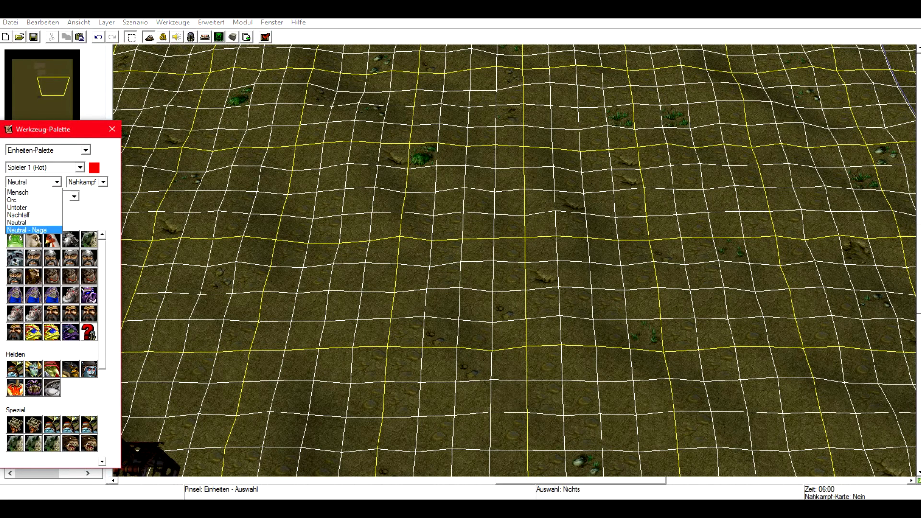
pyautogui.press('Return')
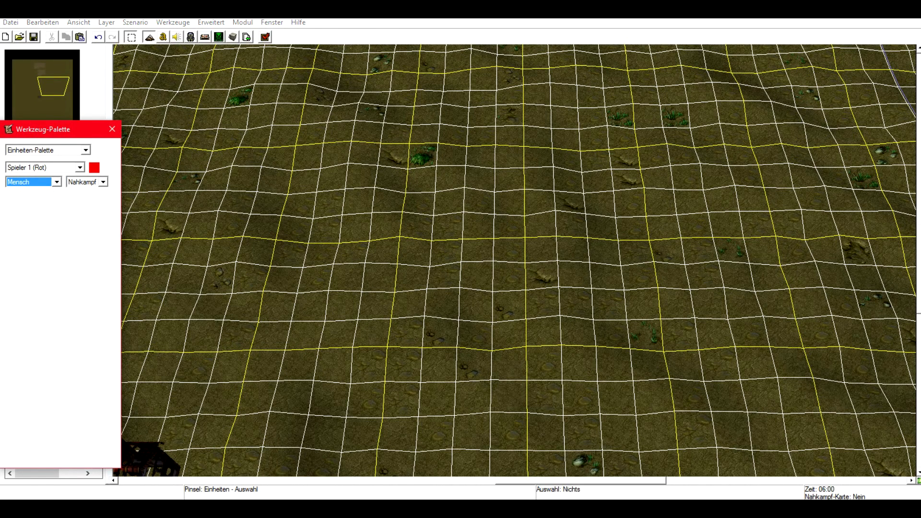
pyautogui.click(103, 182)
pyautogui.click(84, 207)
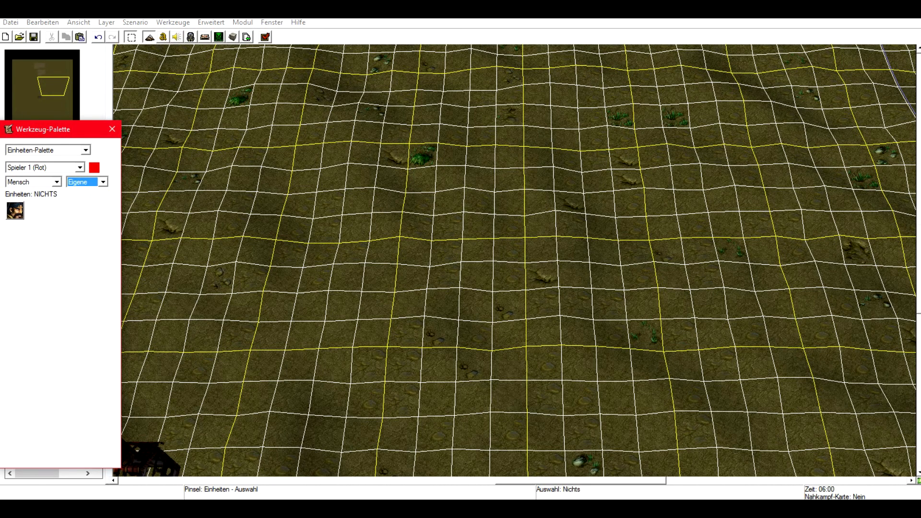
pyautogui.click(15, 211)
pyautogui.click(500, 261)
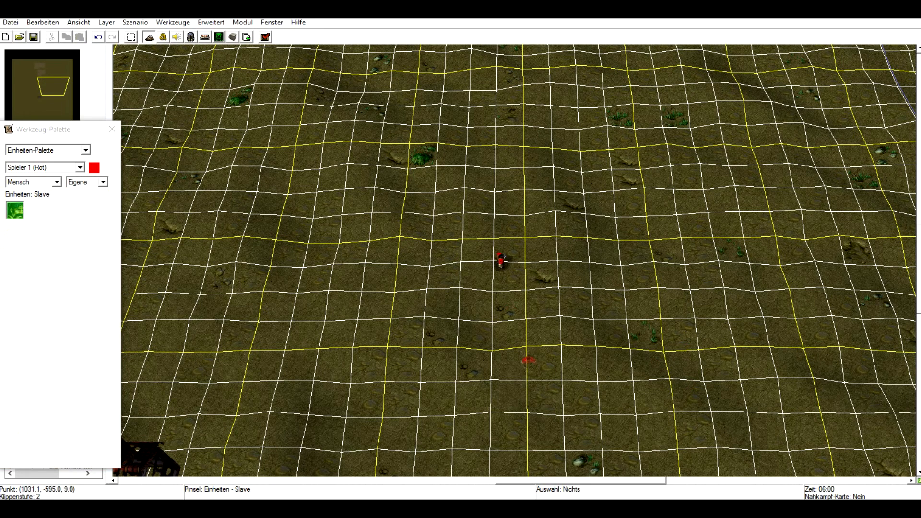
pyautogui.click(611, 233)
pyautogui.click(733, 305)
pyautogui.click(418, 259)
pyautogui.click(450, 308)
pyautogui.click(610, 325)
pyautogui.click(580, 205)
pyautogui.click(501, 179)
pyautogui.click(567, 301)
pyautogui.click(531, 347)
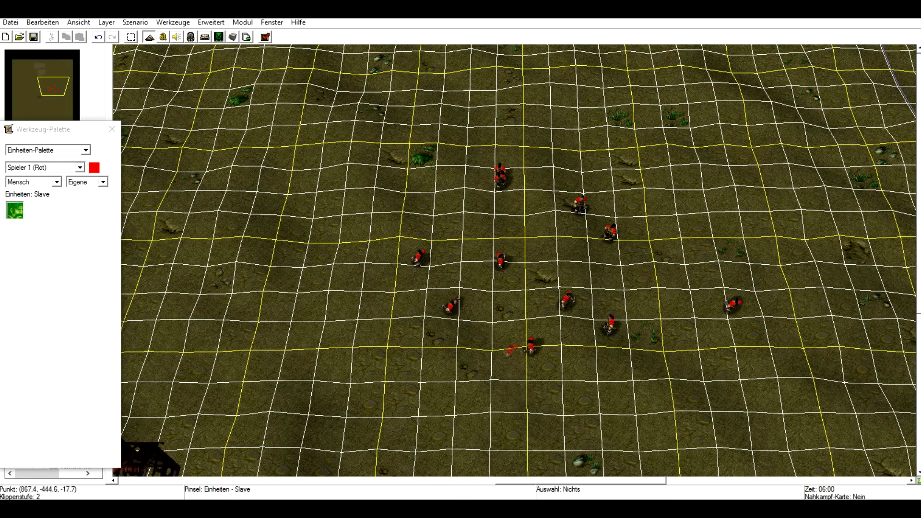
pyautogui.click(491, 325)
pyautogui.click(591, 316)
pyautogui.click(651, 398)
pyautogui.click(669, 418)
pyautogui.click(656, 363)
pyautogui.click(708, 316)
pyautogui.click(838, 163)
pyautogui.click(750, 232)
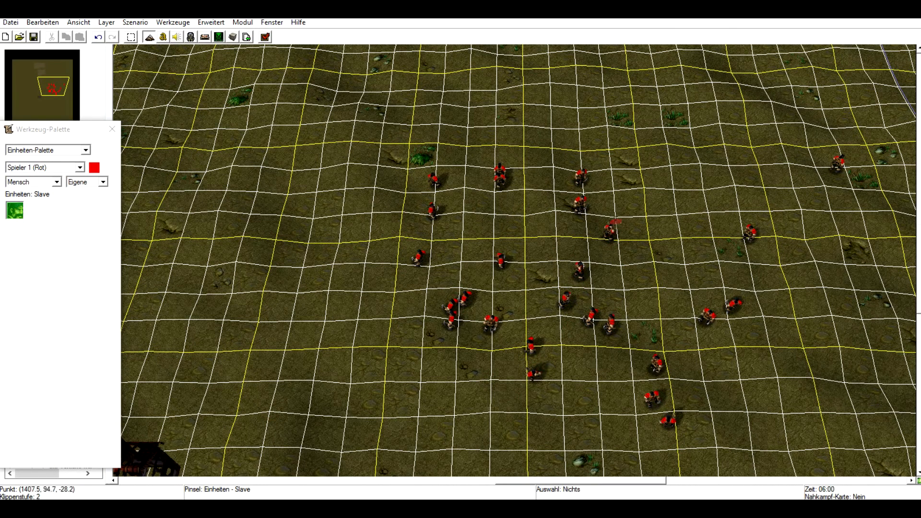
# Undo all the Slave unit placements.
pyautogui.click(98, 36)
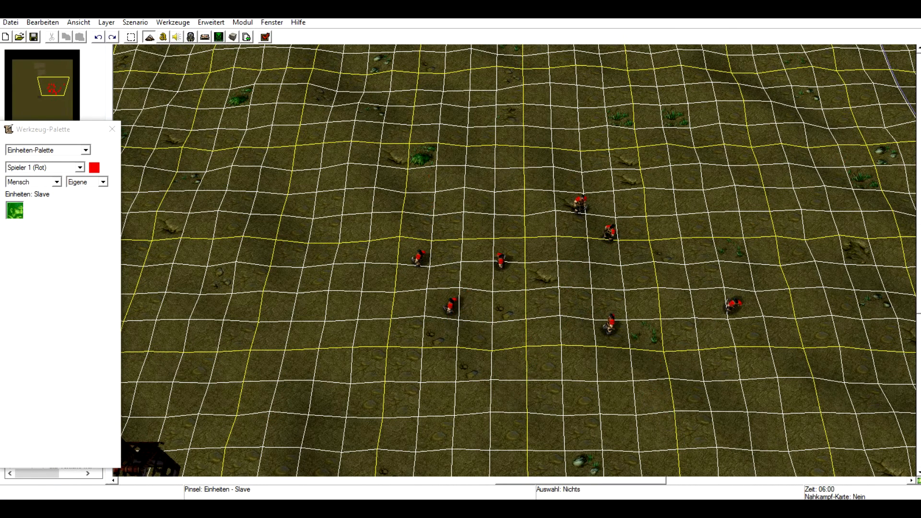
pyautogui.click(98, 37)
pyautogui.click(98, 37)
pyautogui.click(98, 37)
pyautogui.click(98, 37)
pyautogui.click(98, 37)
pyautogui.click(98, 37)
pyautogui.click(98, 37)
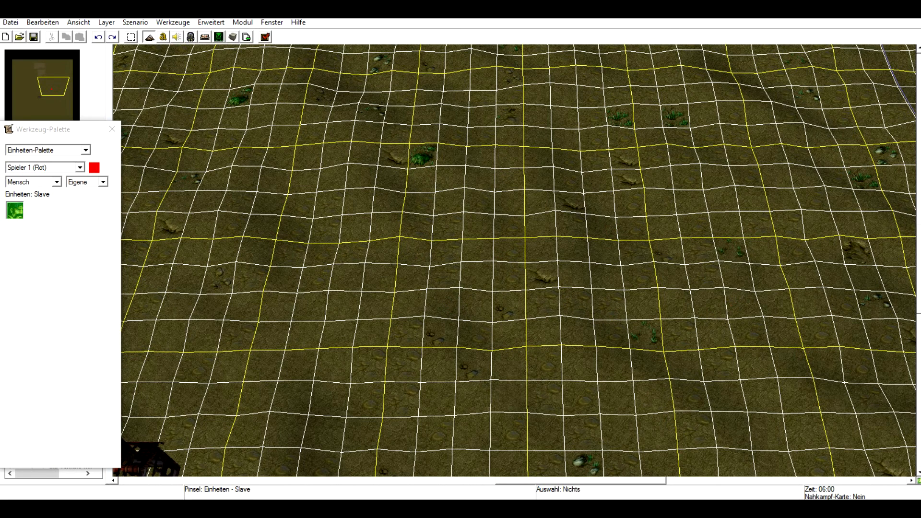
# Switch to the region palette and draw a large rectangular region in the middle of the map.
pyautogui.click(80, 167)
pyautogui.click(80, 168)
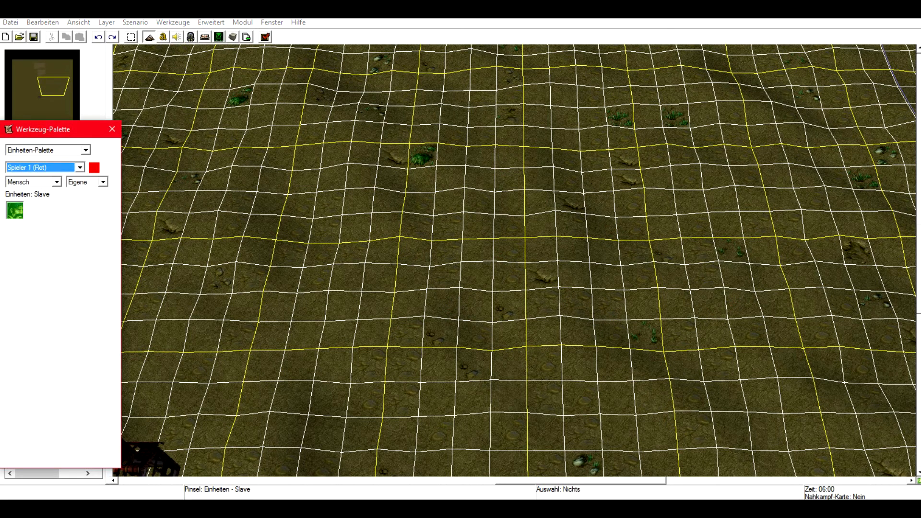
pyautogui.click(85, 150)
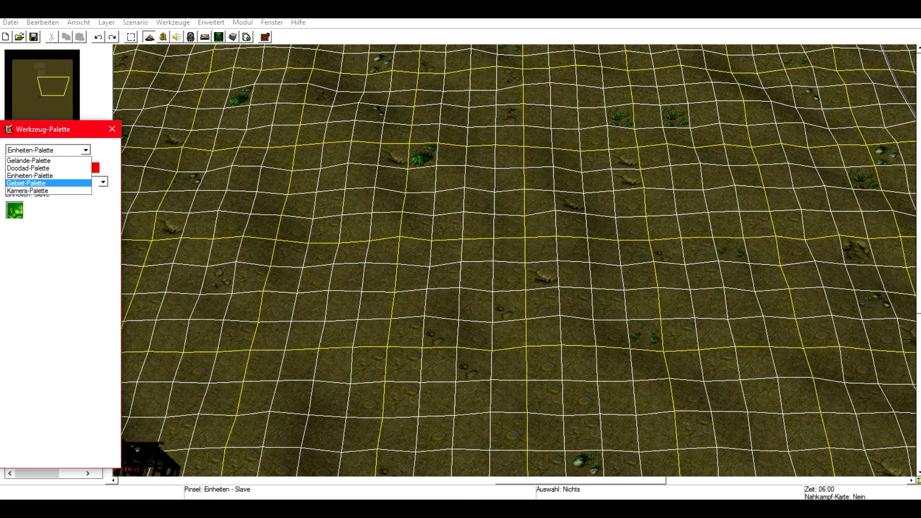
pyautogui.click(26, 183)
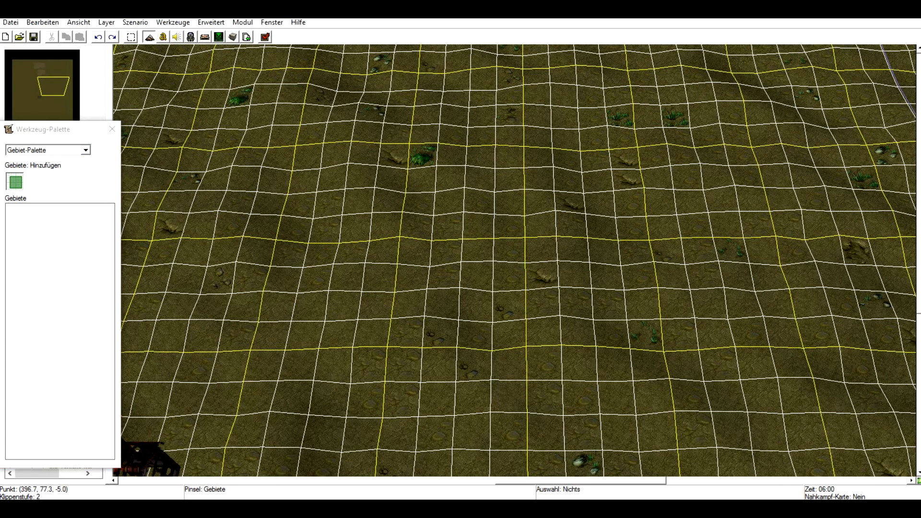
pyautogui.moveTo(505, 116); pyautogui.dragTo(673, 253)
pyautogui.moveTo(504, 253); pyautogui.dragTo(258, 342)
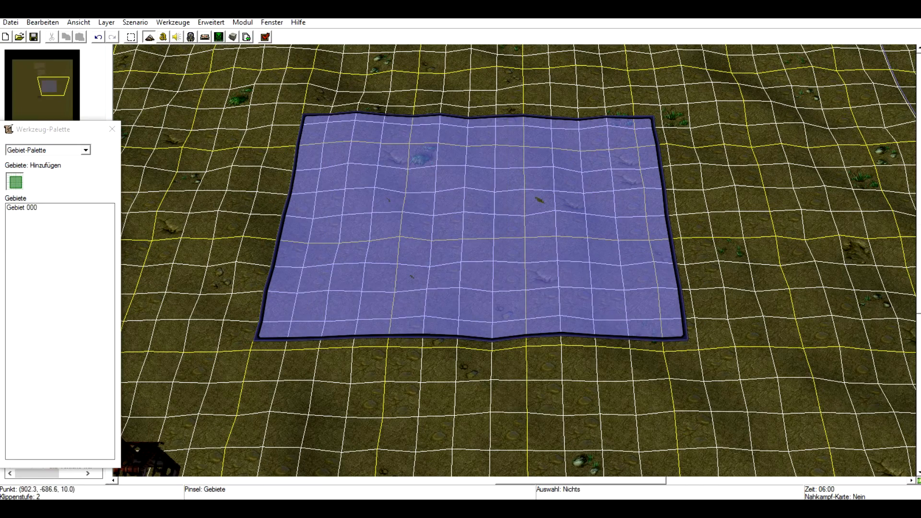
# Draw a second region overlapping the first one's upper right corner, then undo it.
pyautogui.moveTo(638, 371); pyautogui.dragTo(700, 360, button='right')
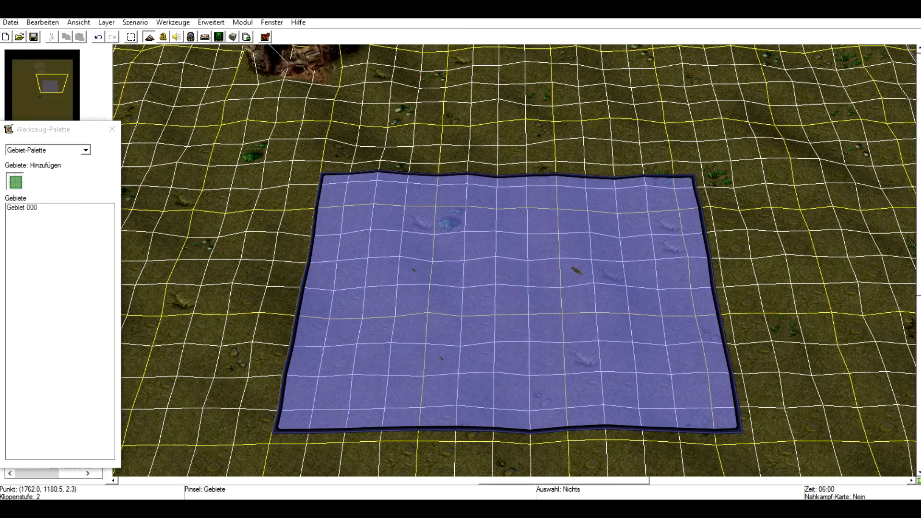
pyautogui.moveTo(701, 103); pyautogui.dragTo(536, 263)
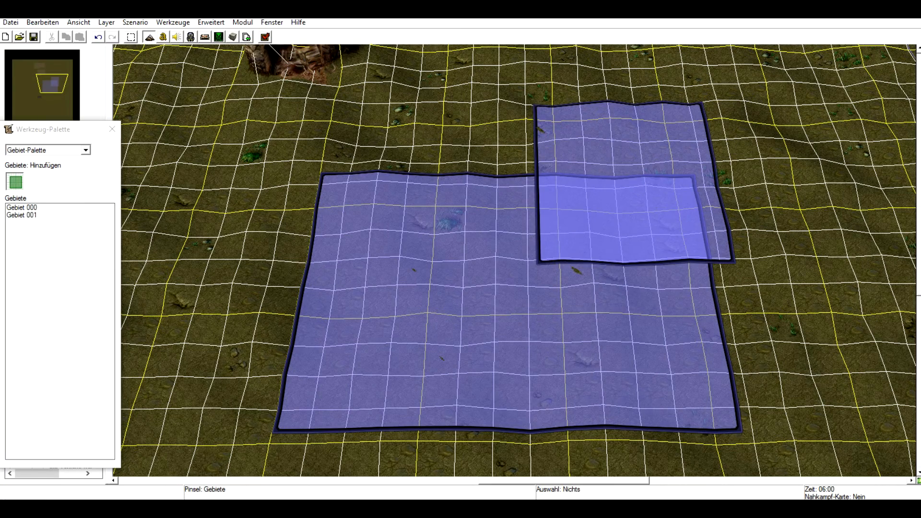
pyautogui.click(98, 37)
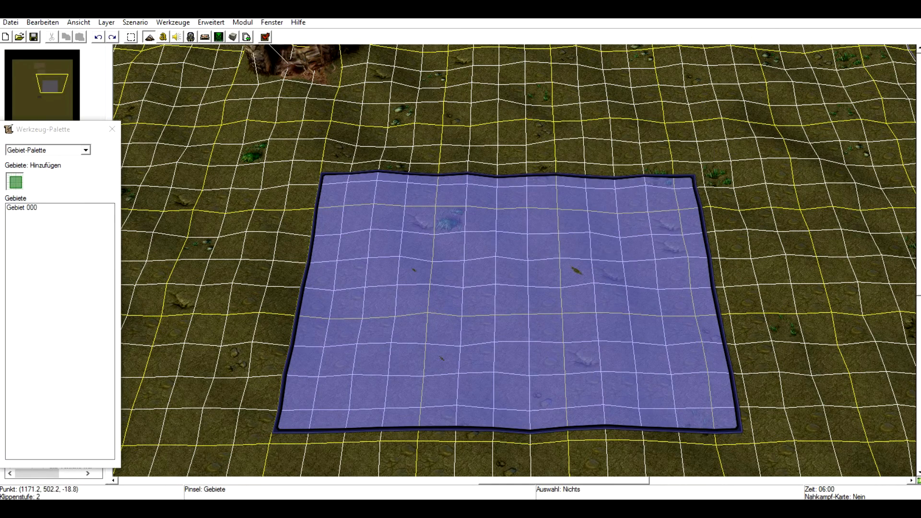
# Open the Trigger Editor and examine the actions of the Nahkampf-Initialisierung trigger.
pyautogui.moveTo(590, 201); pyautogui.dragTo(510, 209, button='right')
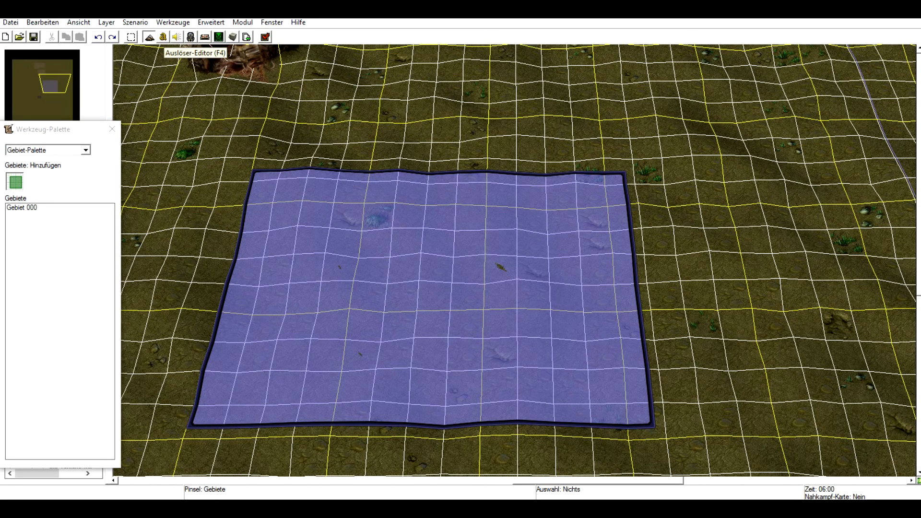
pyautogui.click(163, 37)
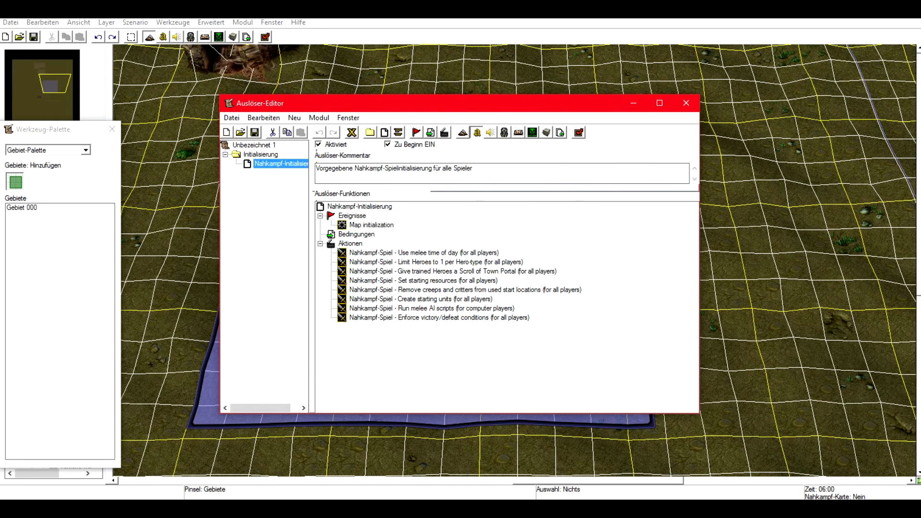
pyautogui.click(424, 253)
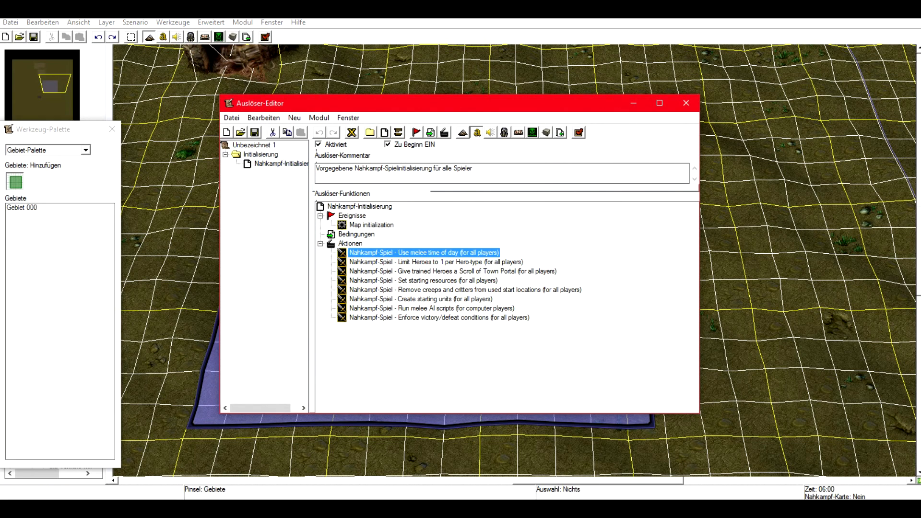
pyautogui.press('Down')
pyautogui.press('Down')
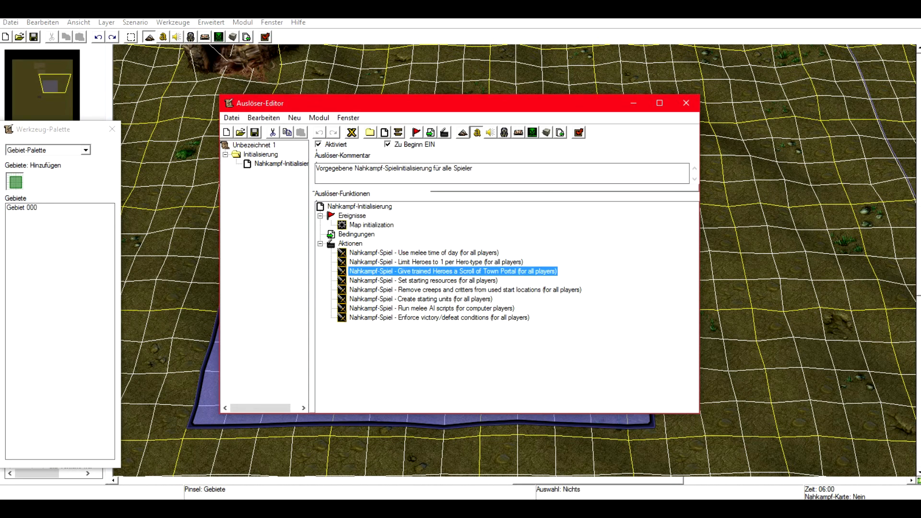
pyautogui.press('Down')
pyautogui.press('Down')
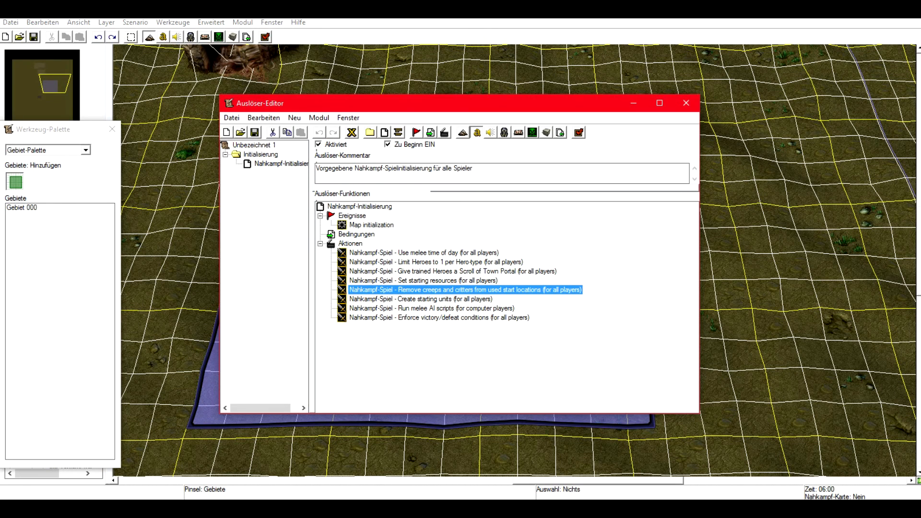
# Create a new trigger in the Initialisierung category and name it new trigger.
pyautogui.rightClick(251, 144)
pyautogui.rightClick(239, 153)
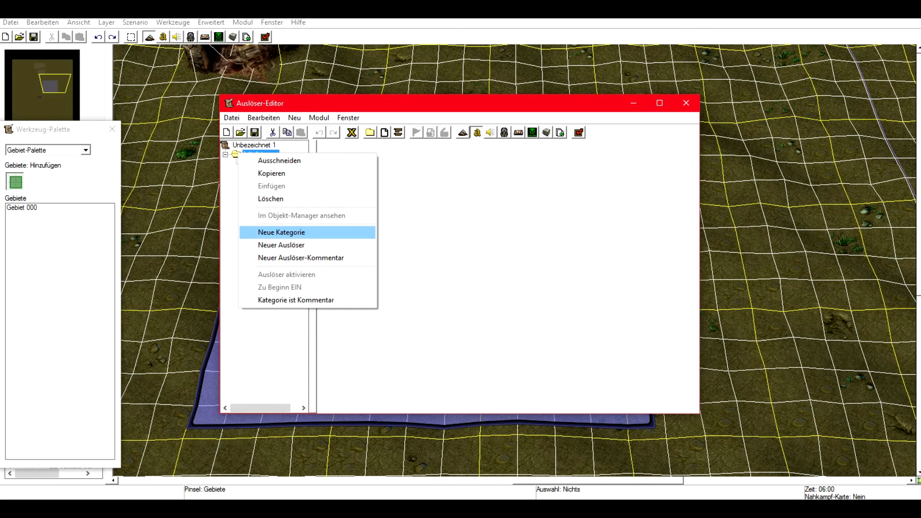
pyautogui.click(272, 173)
pyautogui.rightClick(259, 155)
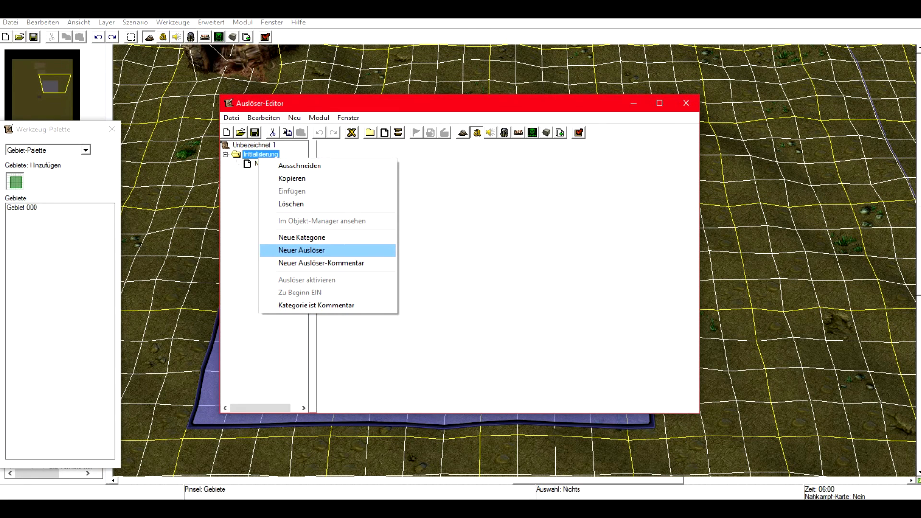
pyautogui.press('Return')
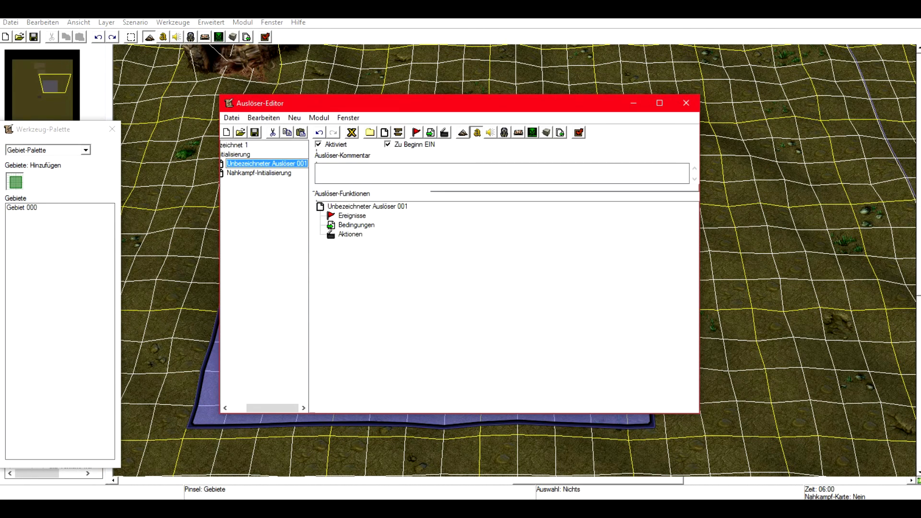
pyautogui.write('n')
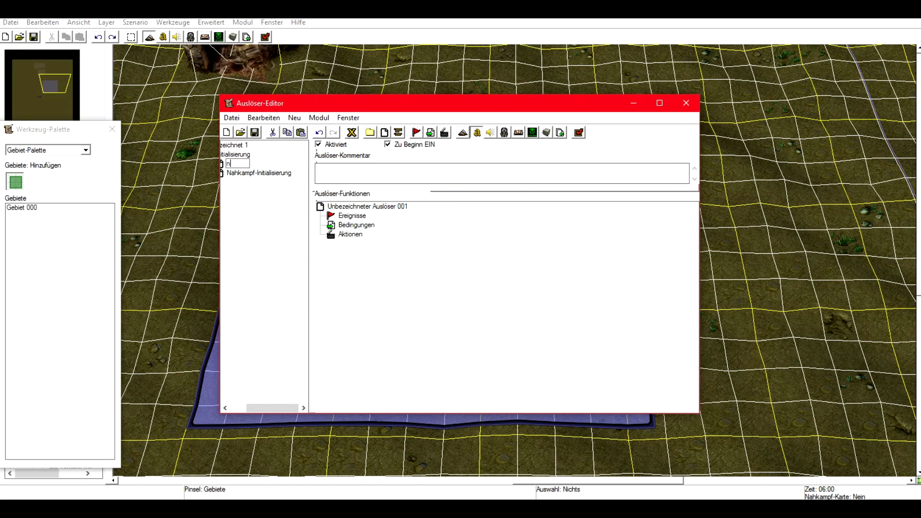
pyautogui.write('ew trigger')
pyautogui.press('Return')
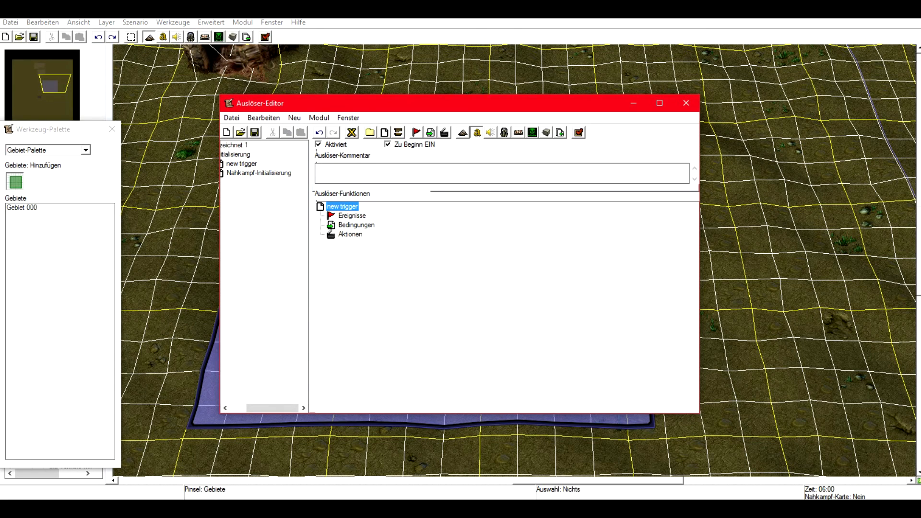
# Examine the empty events, conditions and actions sections of the new trigger.
pyautogui.click(352, 216)
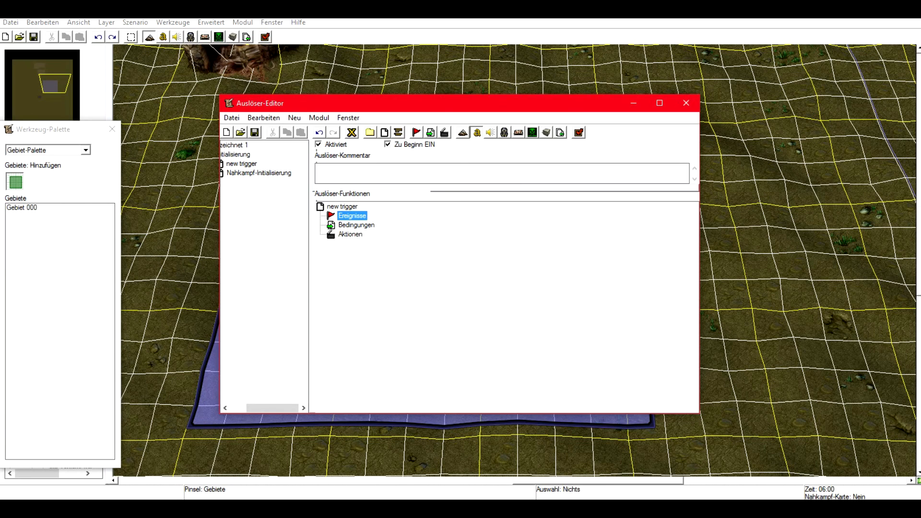
pyautogui.click(356, 225)
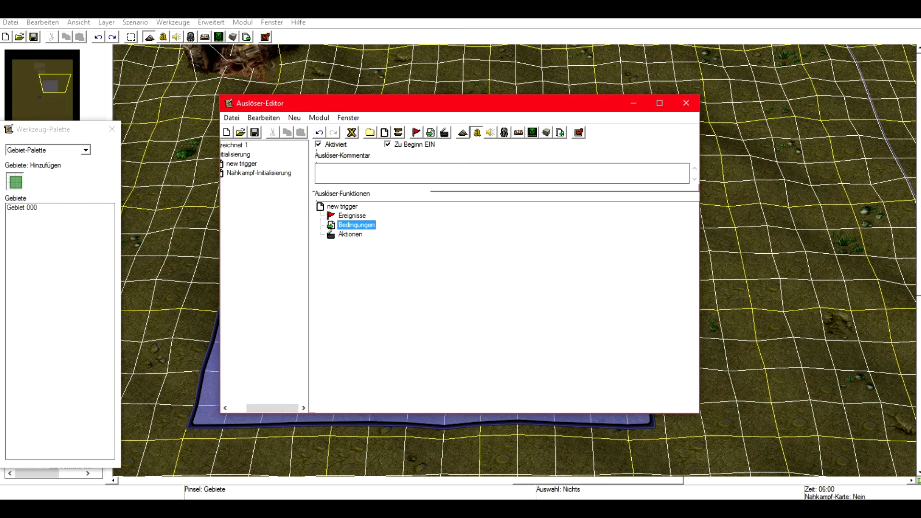
pyautogui.rightClick(347, 214)
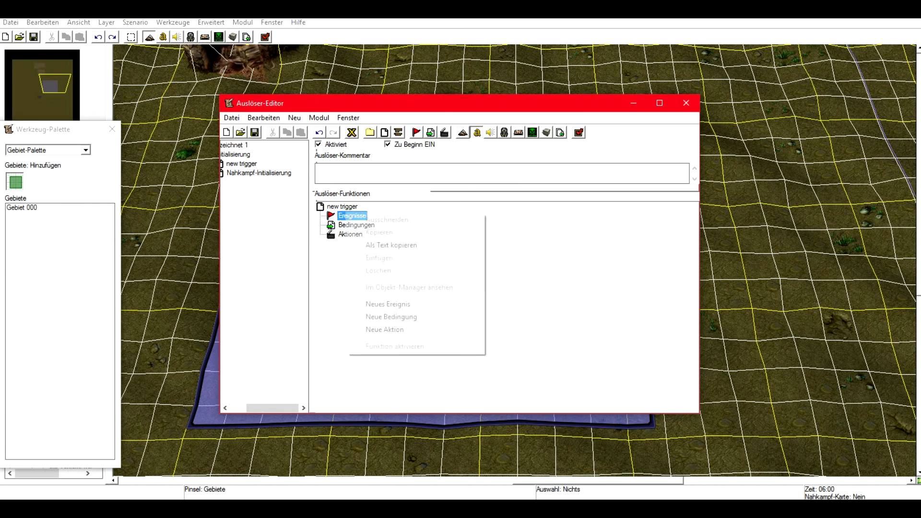
pyautogui.click(387, 303)
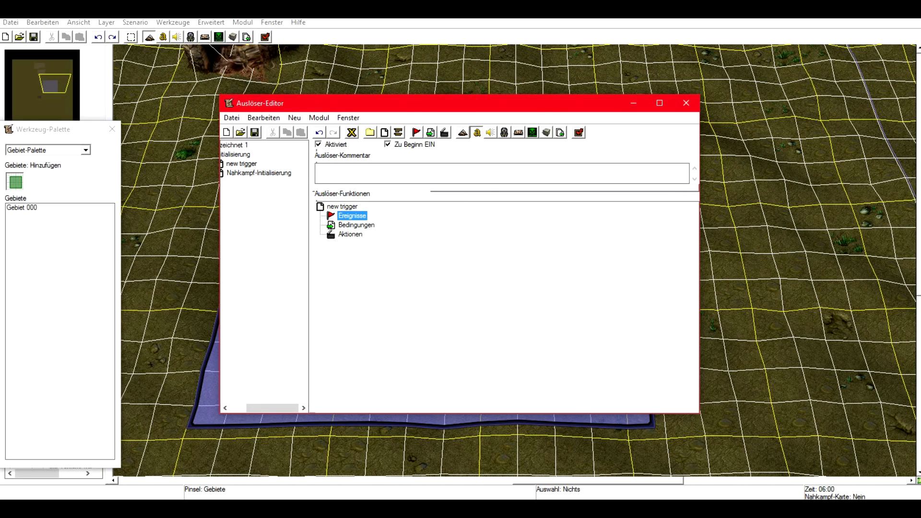
pyautogui.click(356, 225)
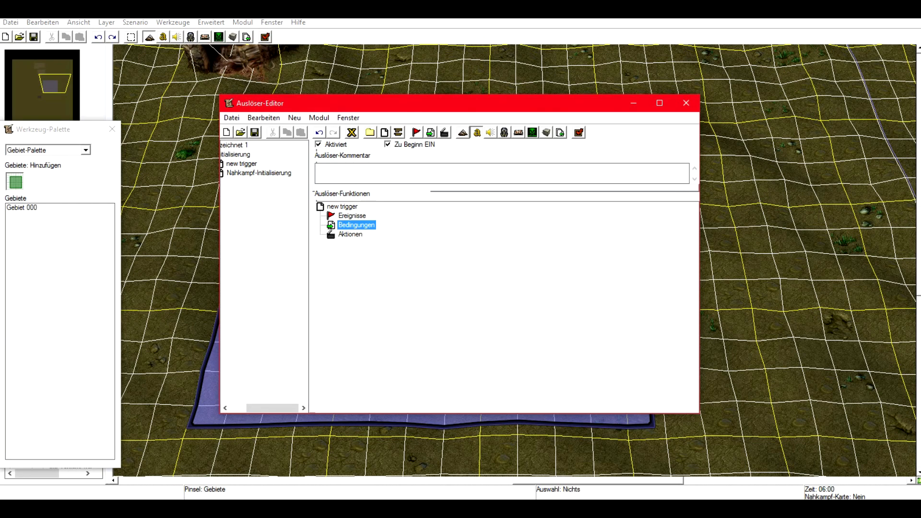
pyautogui.click(351, 234)
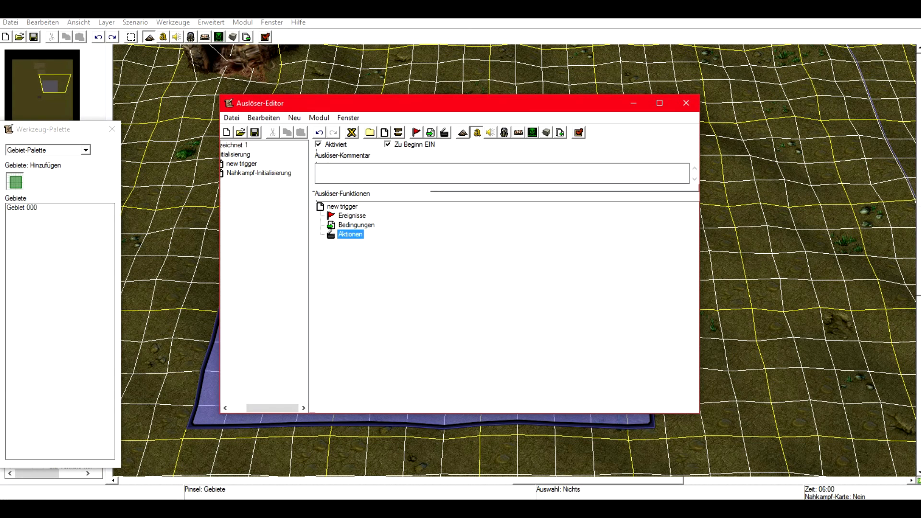
# Close the Trigger Editor and draw a small region inside the large central region.
pyautogui.click(686, 103)
pyautogui.moveTo(392, 258); pyautogui.dragTo(473, 280)
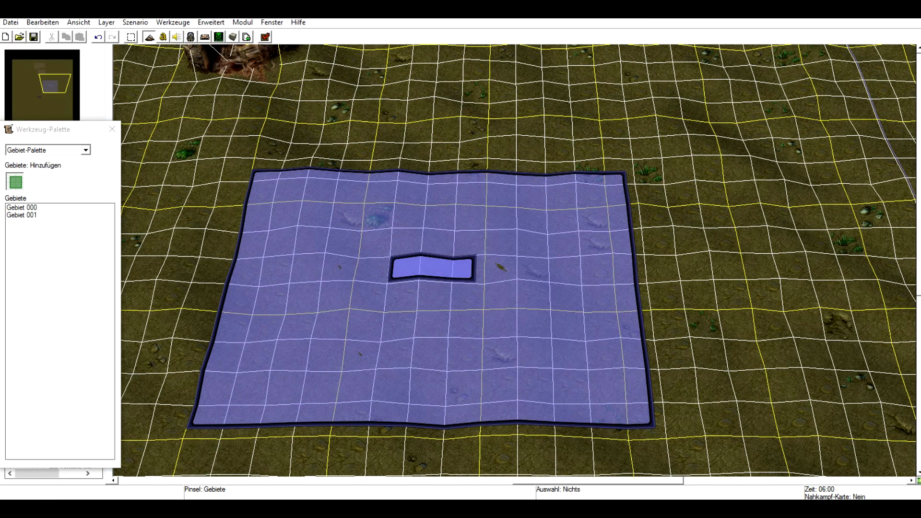
# Switch to the camera palette and create a camera from the current view.
pyautogui.click(85, 150)
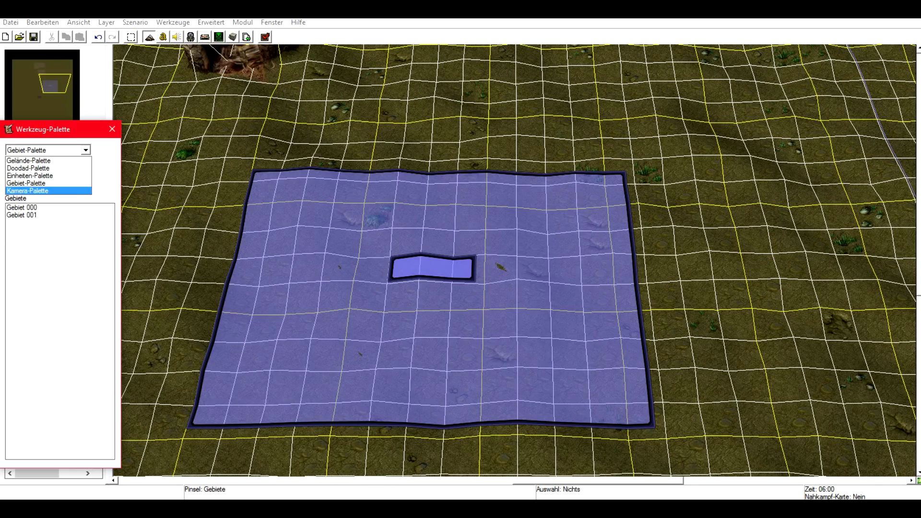
pyautogui.click(28, 191)
pyautogui.moveTo(413, 446); pyautogui.dragTo(627, 310, button='right')
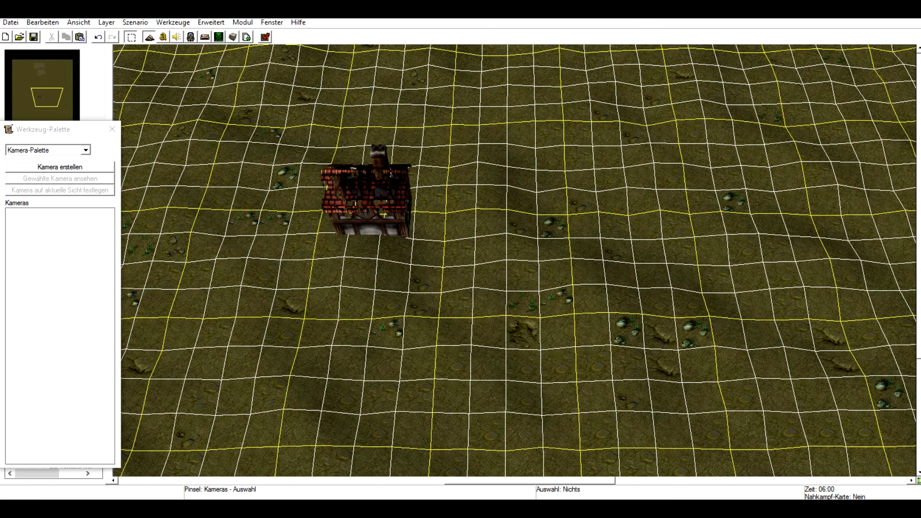
pyautogui.click(60, 166)
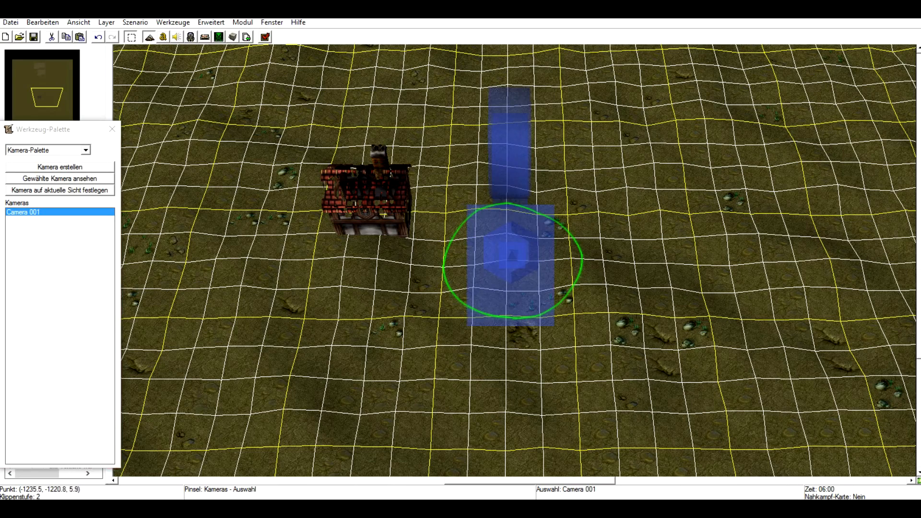
pyautogui.moveTo(616, 279); pyautogui.dragTo(475, 300, button='right')
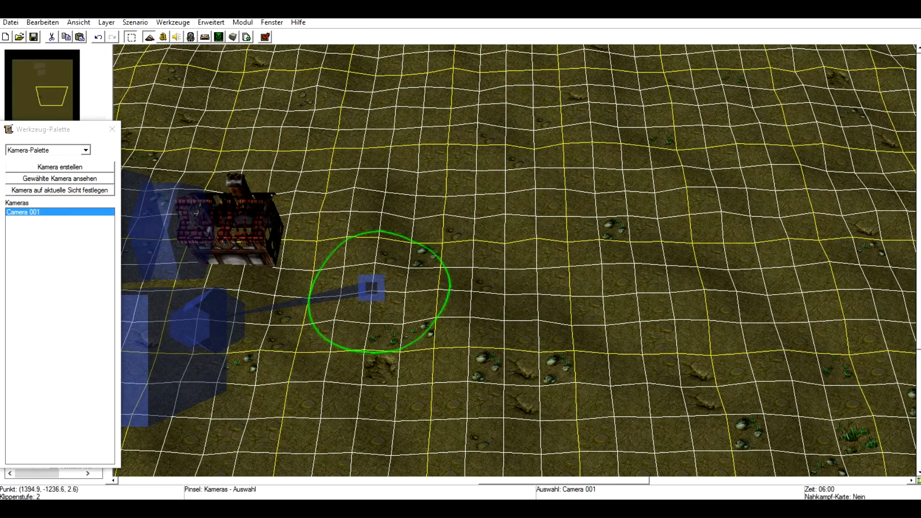
pyautogui.moveTo(534, 284); pyautogui.dragTo(654, 254, button='right')
pyautogui.moveTo(616, 206); pyautogui.dragTo(578, 317, button='right')
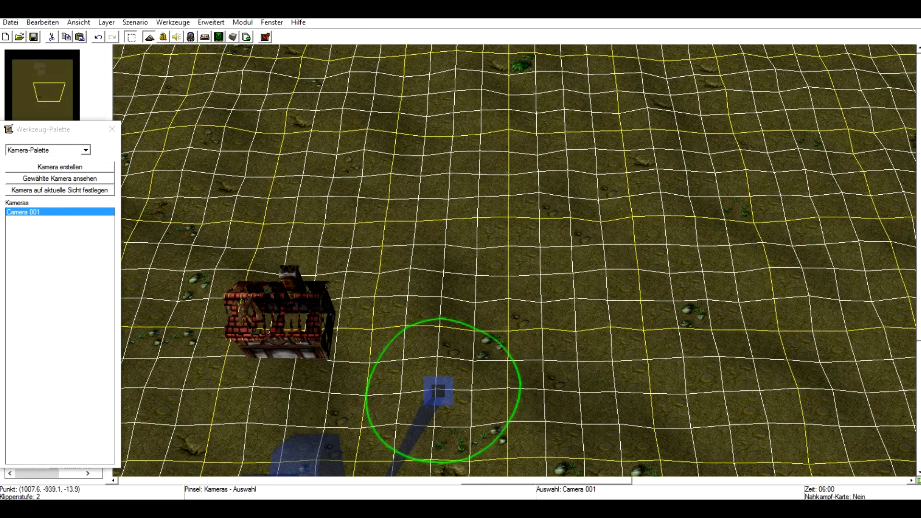
pyautogui.keyDown('ctrl'); pyautogui.click(674, 218); pyautogui.keyUp('ctrl')
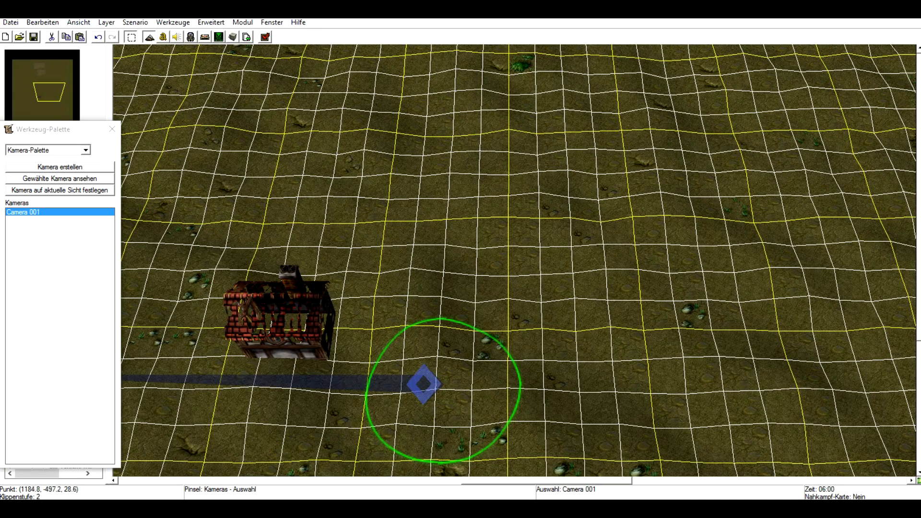
pyautogui.moveTo(563, 309); pyautogui.dragTo(671, 240, button='right')
pyautogui.keyDown('ctrl'); pyautogui.moveTo(680, 306); pyautogui.dragTo(350, 347); pyautogui.keyUp('ctrl')
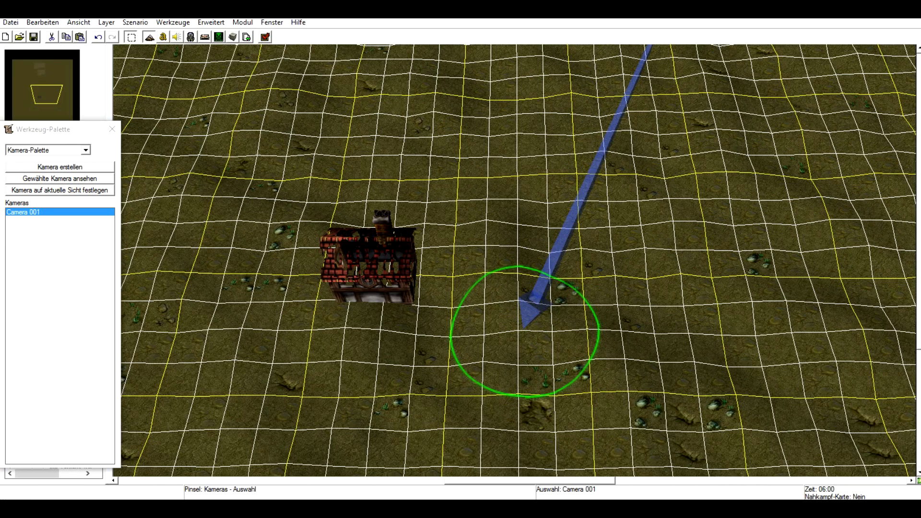
pyautogui.click(85, 150)
pyautogui.click(48, 168)
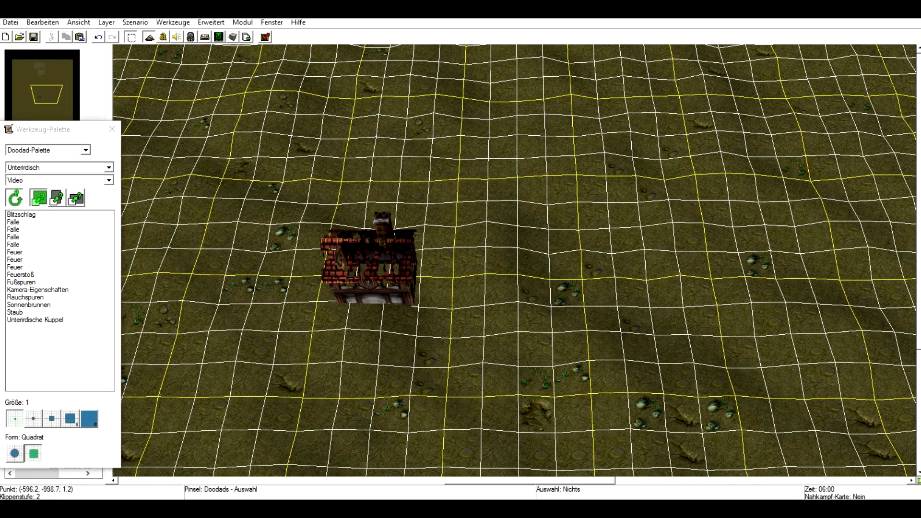
pyautogui.click(377, 273)
pyautogui.moveTo(245, 284); pyautogui.dragTo(518, 115, button='right')
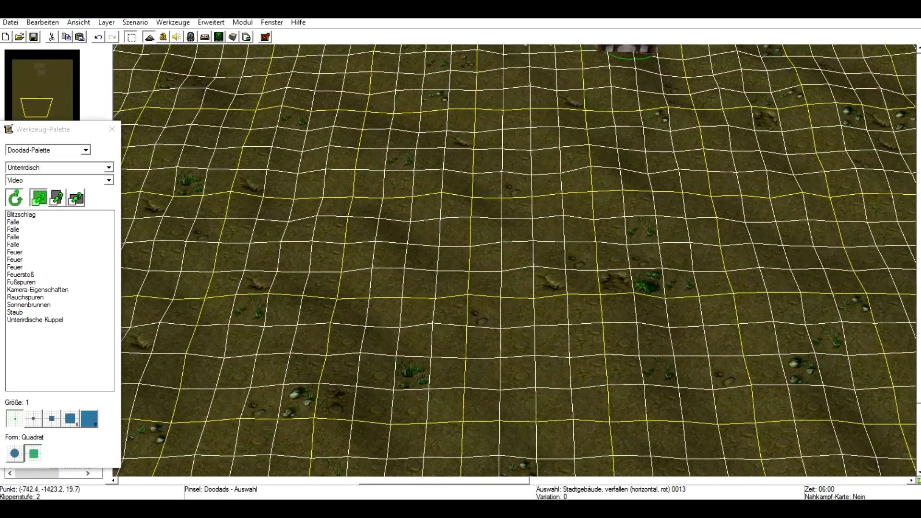
pyautogui.scroll(-3, 494, 239)
pyautogui.click(39, 244)
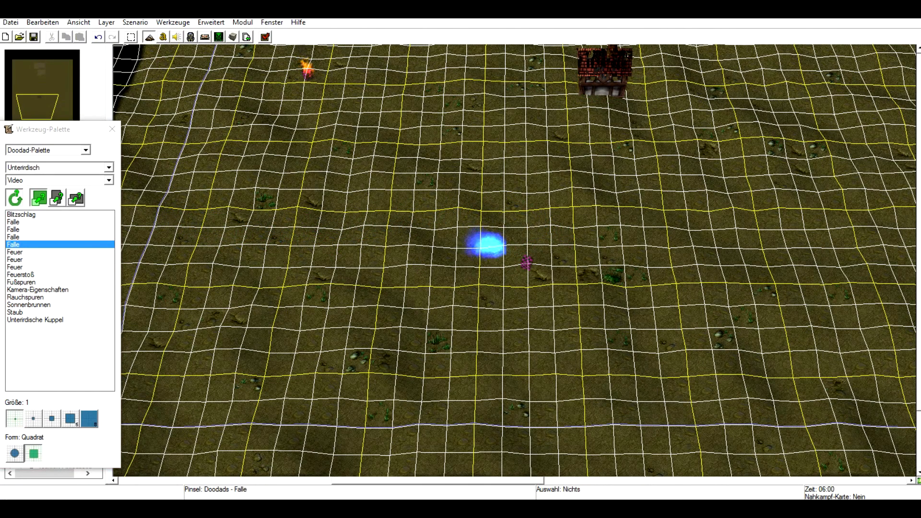
pyautogui.click(131, 37)
# Select the ruined town building doodad and delete it.
pyautogui.moveTo(476, 218); pyautogui.dragTo(545, 304)
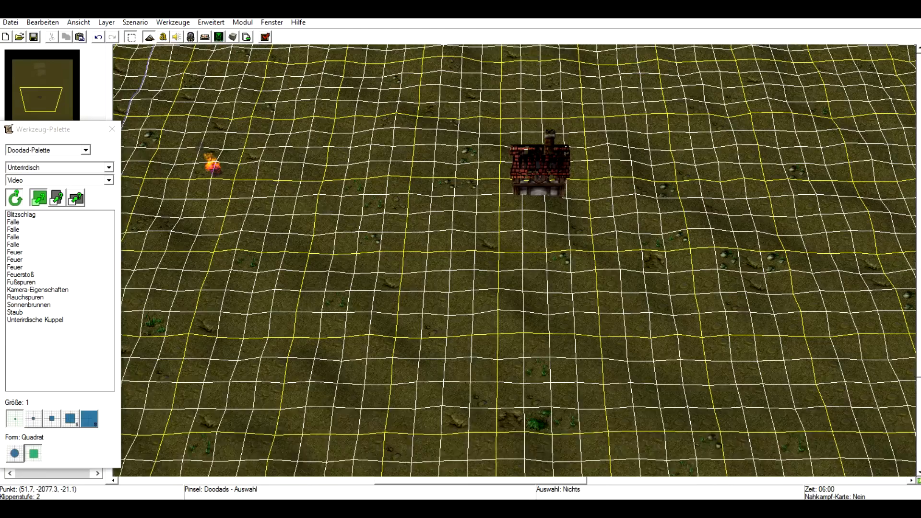
pyautogui.moveTo(611, 340); pyautogui.dragTo(600, 349, button='right')
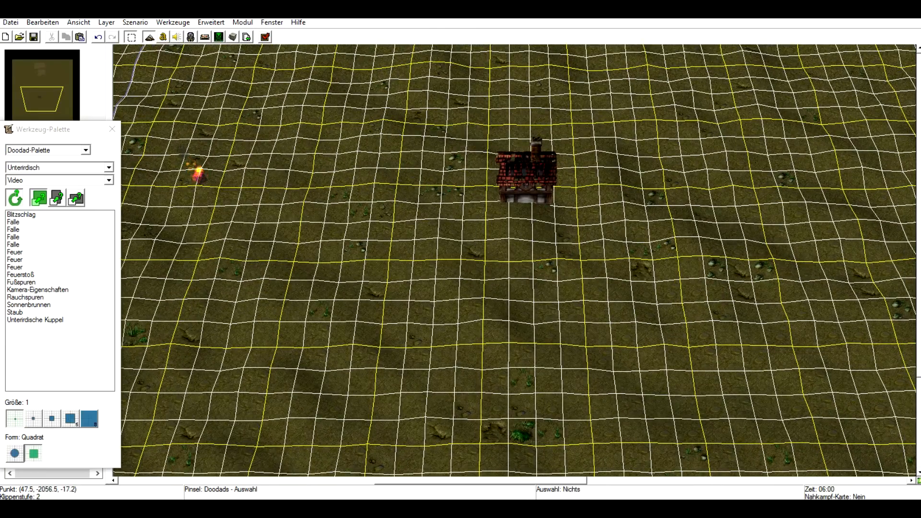
pyautogui.moveTo(671, 244); pyautogui.dragTo(575, 290, button='right')
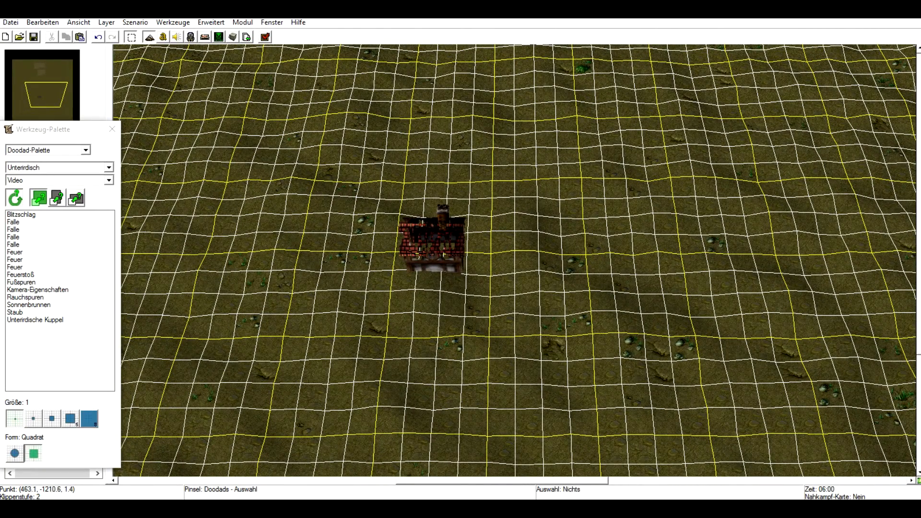
pyautogui.keyDown('ctrl'); pyautogui.moveTo(653, 216); pyautogui.dragTo(623, 277, button='right'); pyautogui.keyUp('ctrl')
pyautogui.keyDown('ctrl'); pyautogui.moveTo(424, 219); pyautogui.dragTo(423, 224, button='right'); pyautogui.keyUp('ctrl')
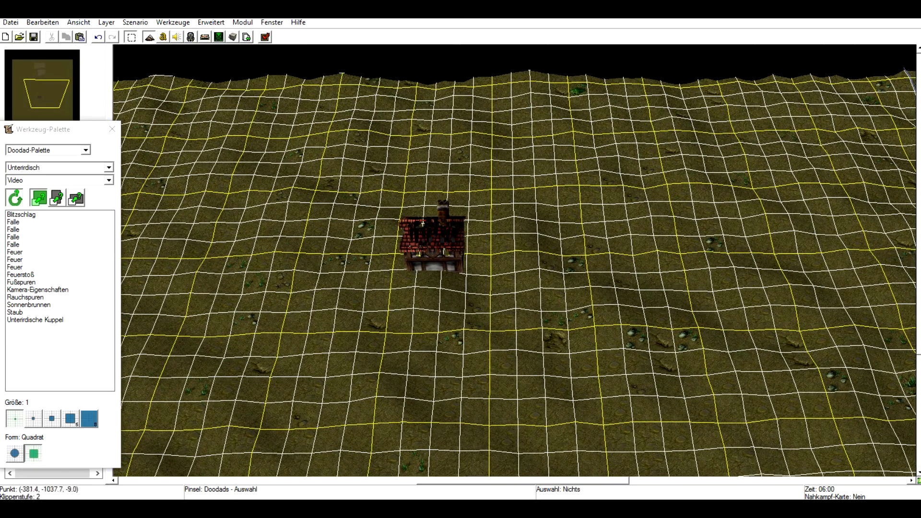
pyautogui.keyDown('ctrl'); pyautogui.moveTo(579, 278); pyautogui.dragTo(561, 322, button='right'); pyautogui.keyUp('ctrl')
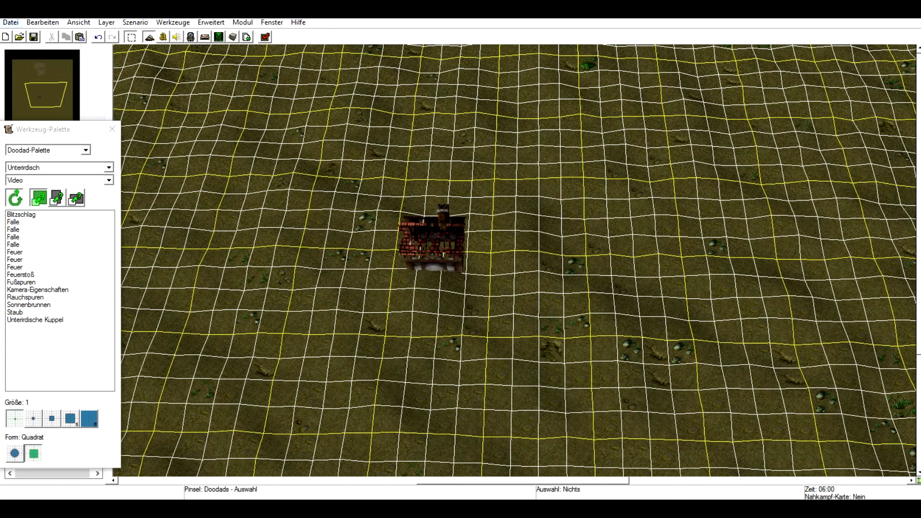
pyautogui.click(11, 22)
pyautogui.press('Escape')
pyautogui.moveTo(556, 159); pyautogui.dragTo(382, 317)
pyautogui.press('Delete')
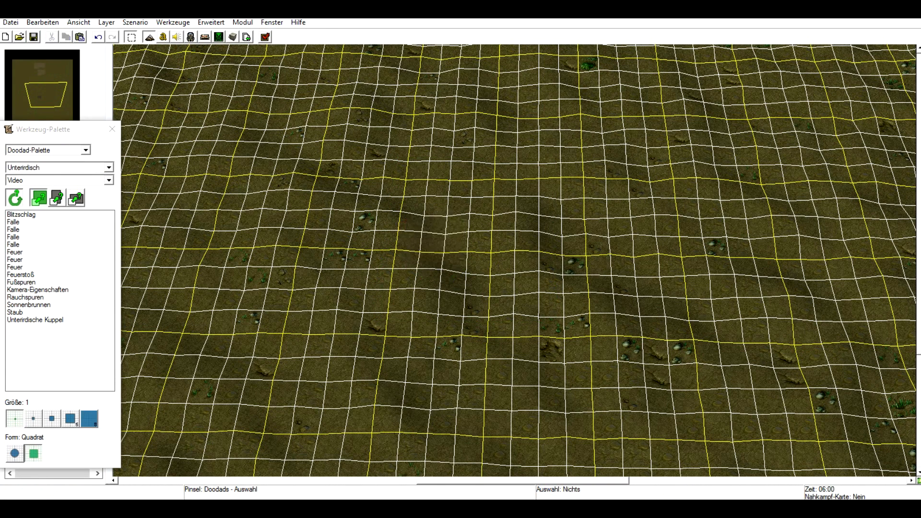
# Paint a raised Plattenwände cliff wall with grass texture in an upside-down U shape.
pyautogui.click(86, 150)
pyautogui.click(38, 159)
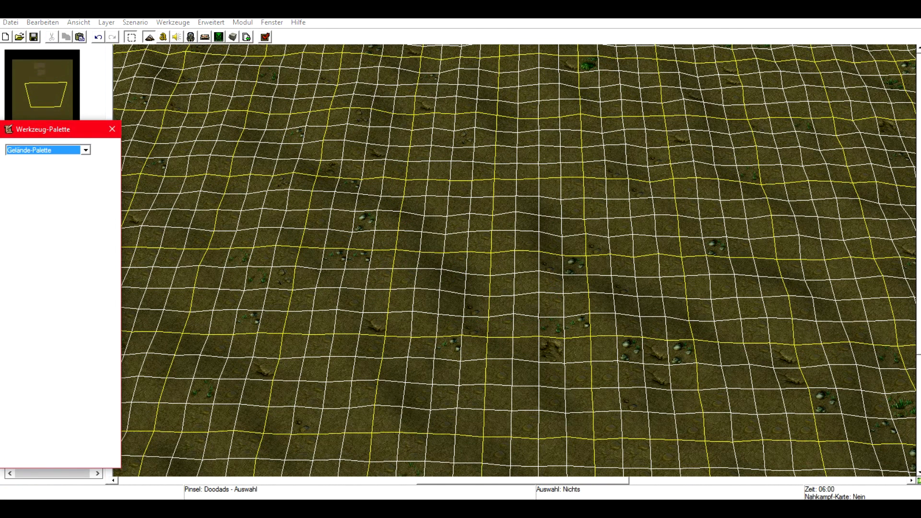
pyautogui.click(29, 185)
pyautogui.click(67, 204)
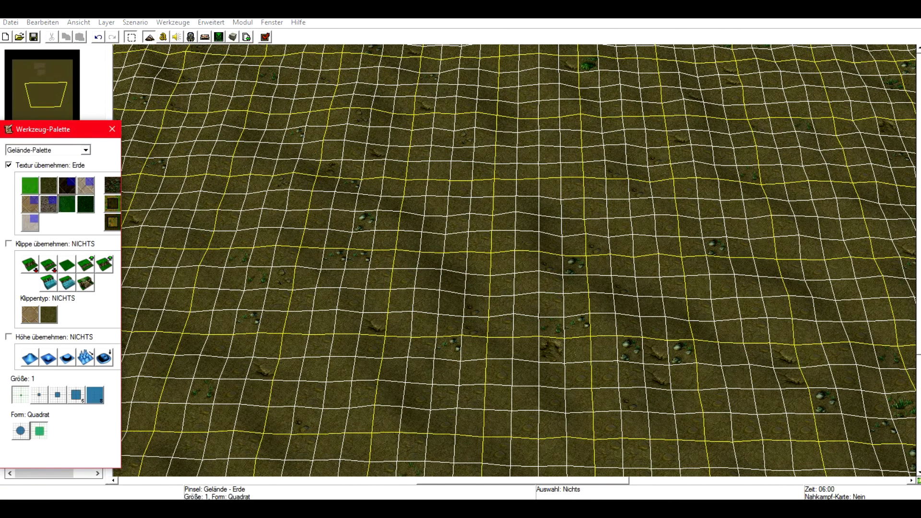
pyautogui.click(48, 315)
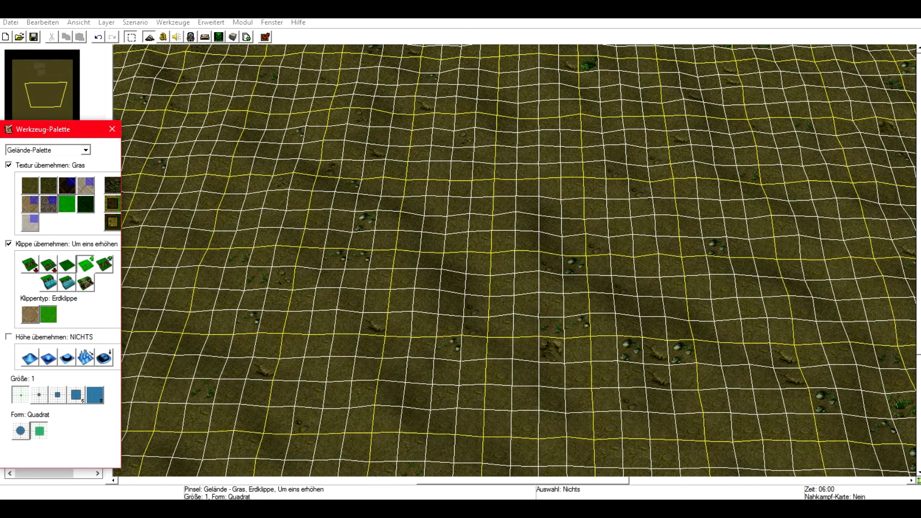
pyautogui.click(30, 315)
pyautogui.moveTo(511, 292)
pyautogui.mouseDown()
pyautogui.moveTo(516, 144)
pyautogui.moveTo(513, 277)
pyautogui.mouseUp()
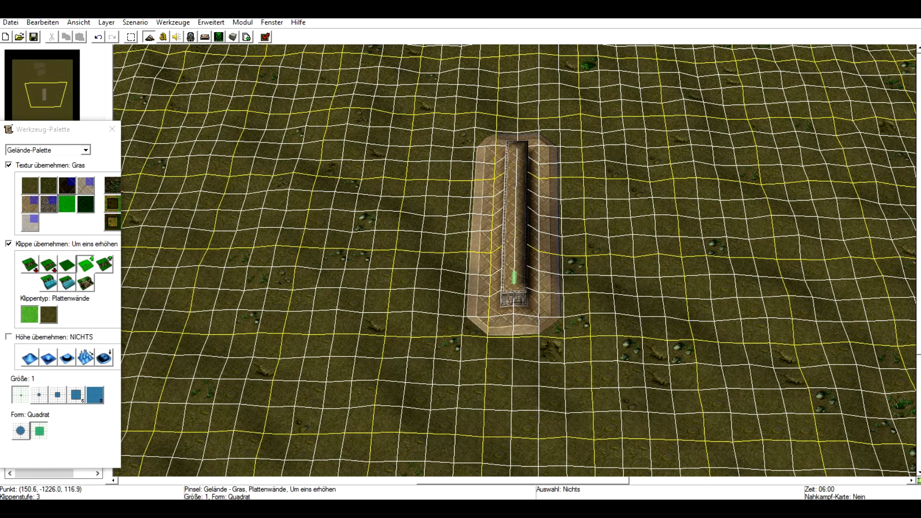
pyautogui.moveTo(539, 158)
pyautogui.mouseDown()
pyautogui.moveTo(624, 150)
pyautogui.moveTo(691, 165)
pyautogui.moveTo(715, 288)
pyautogui.mouseUp()
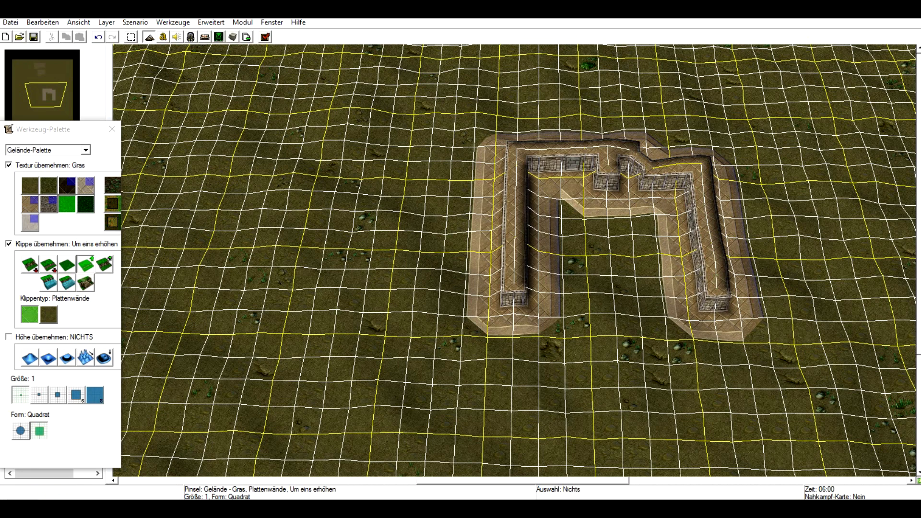
# Place a Player 1 (Rot) start location inside the cliff wall, using the Mensch Nahkampf unit set.
pyautogui.click(86, 151)
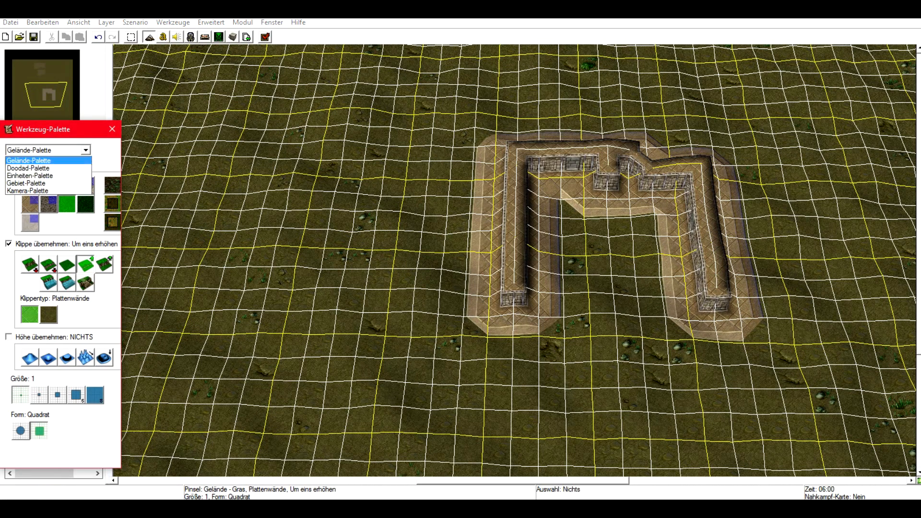
pyautogui.click(48, 175)
pyautogui.click(80, 168)
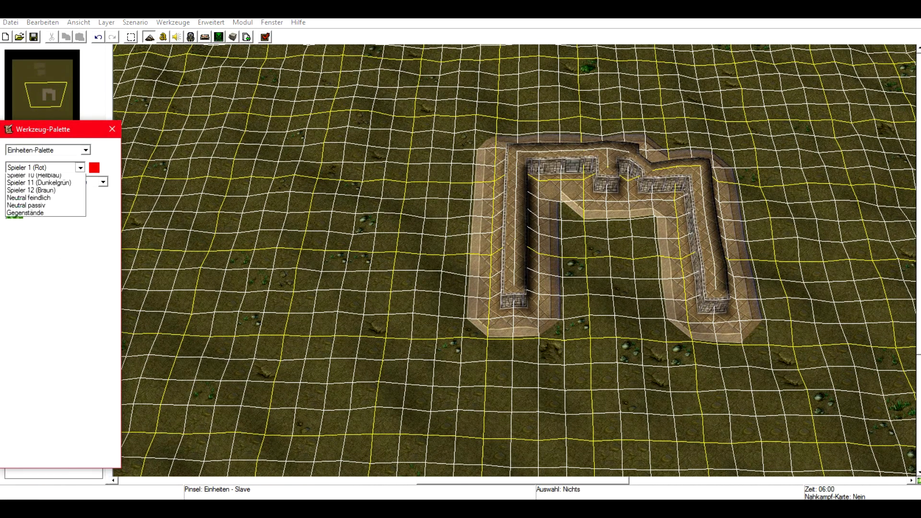
pyautogui.click(80, 167)
pyautogui.click(103, 182)
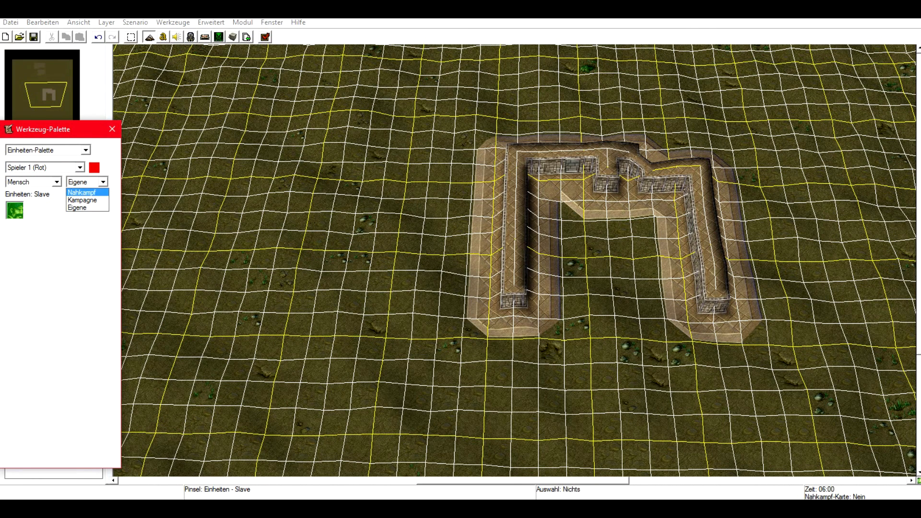
pyautogui.click(82, 192)
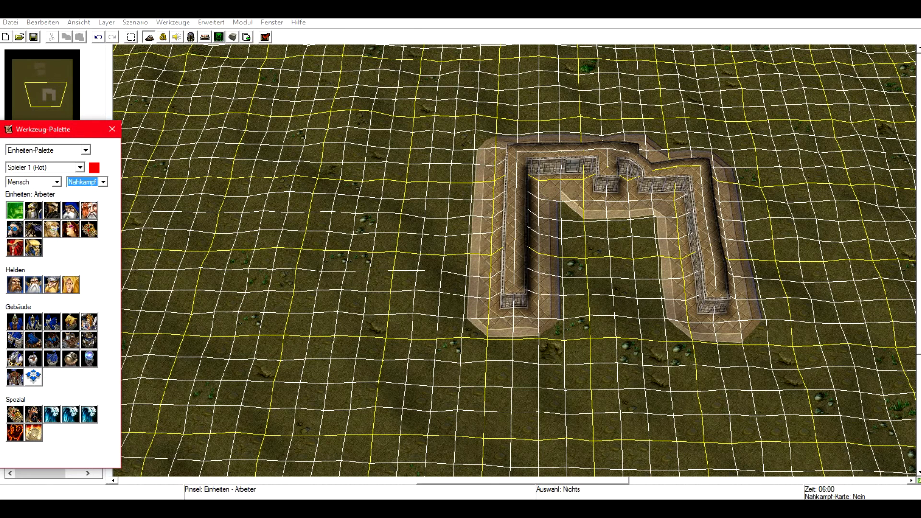
pyautogui.click(34, 377)
pyautogui.click(610, 264)
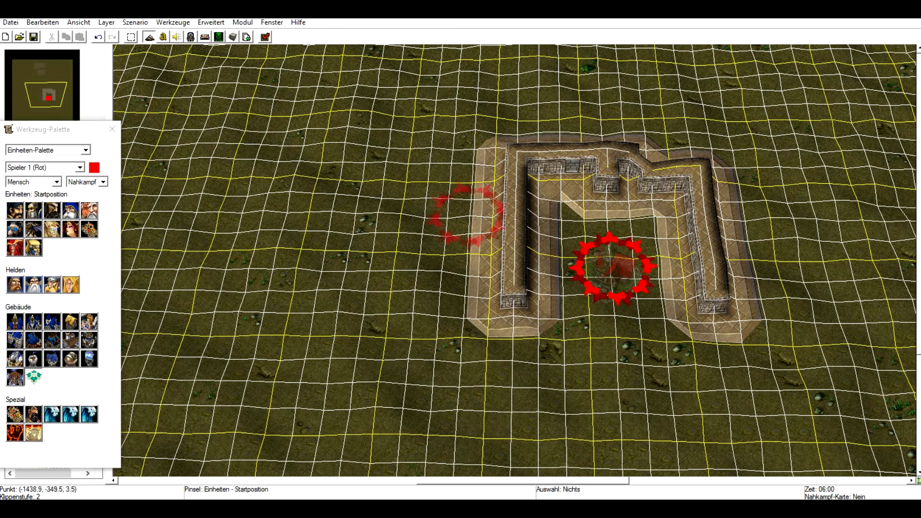
# Switch to Neutral passiv and place a gold mine just outside the right side of the cliff wall.
pyautogui.click(131, 37)
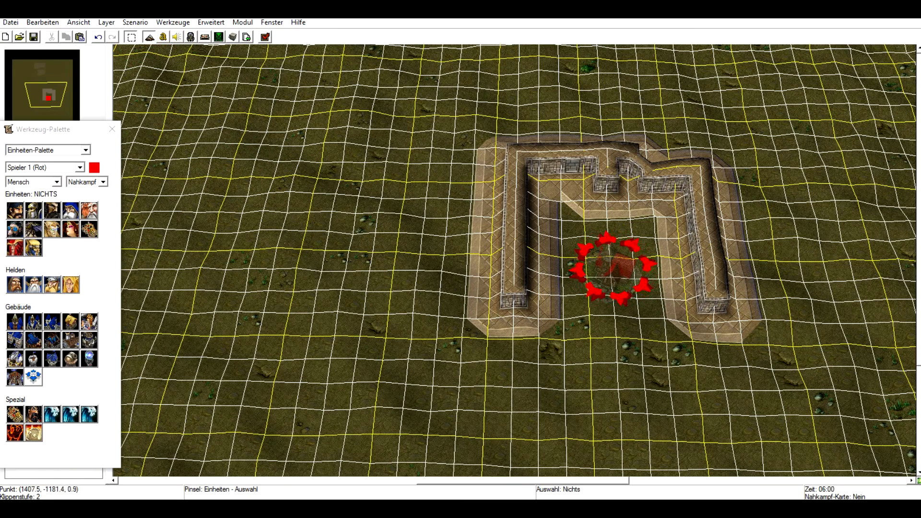
pyautogui.moveTo(47, 94)
pyautogui.mouseDown()
pyautogui.moveTo(72, 84)
pyautogui.moveTo(46, 84)
pyautogui.moveTo(49, 106)
pyautogui.mouseUp()
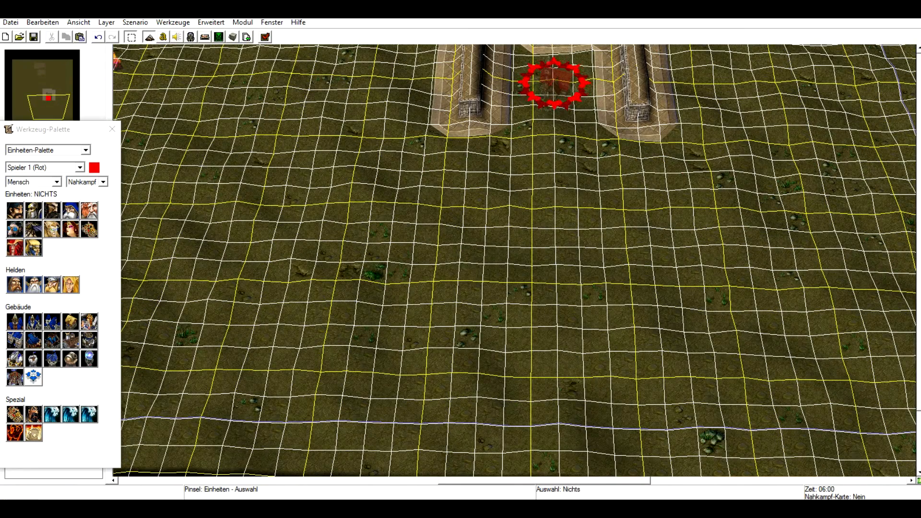
pyautogui.click(79, 167)
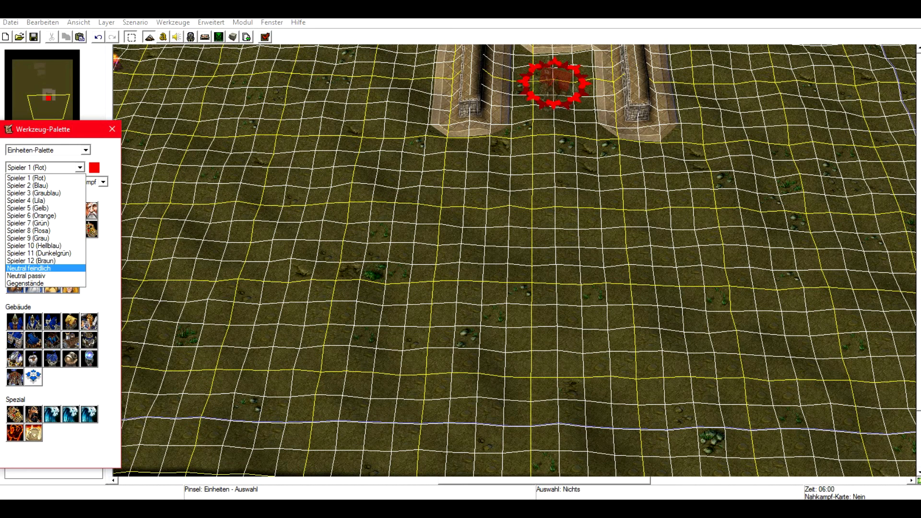
pyautogui.press('Escape')
pyautogui.click(80, 168)
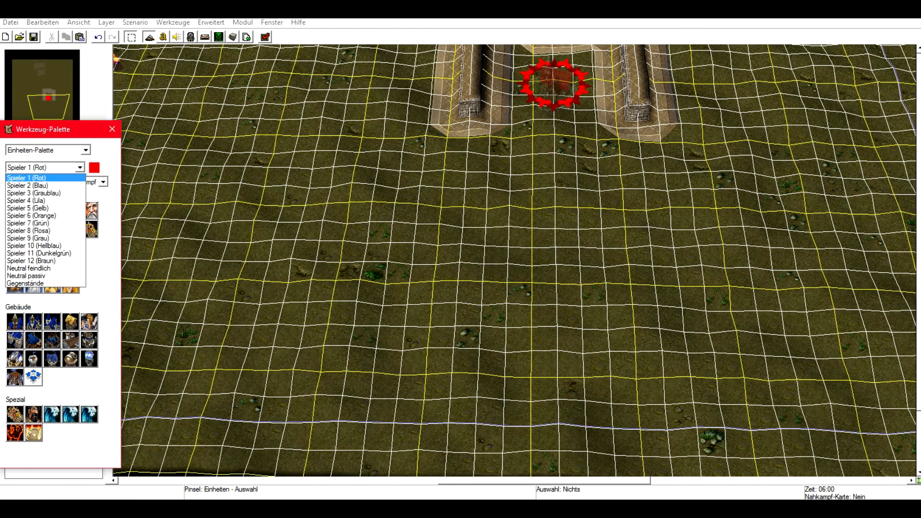
pyautogui.click(80, 167)
pyautogui.click(79, 167)
pyautogui.click(79, 167)
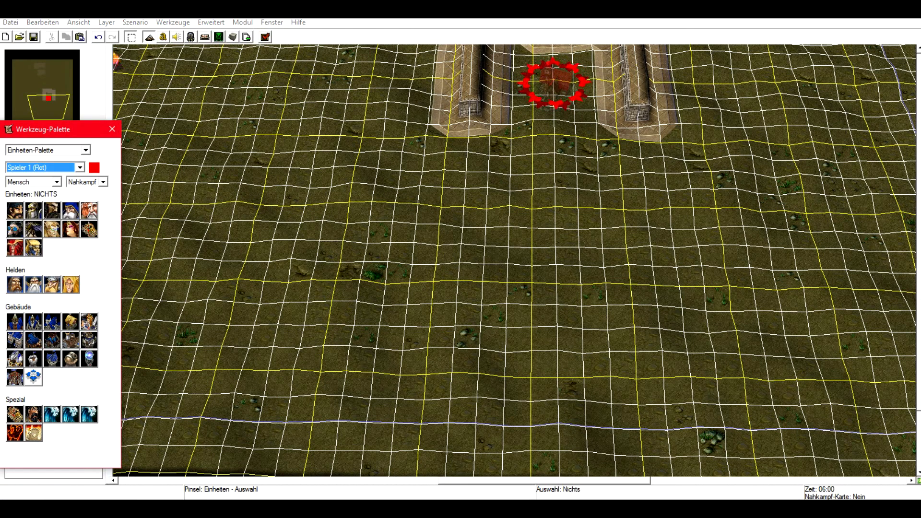
pyautogui.click(79, 167)
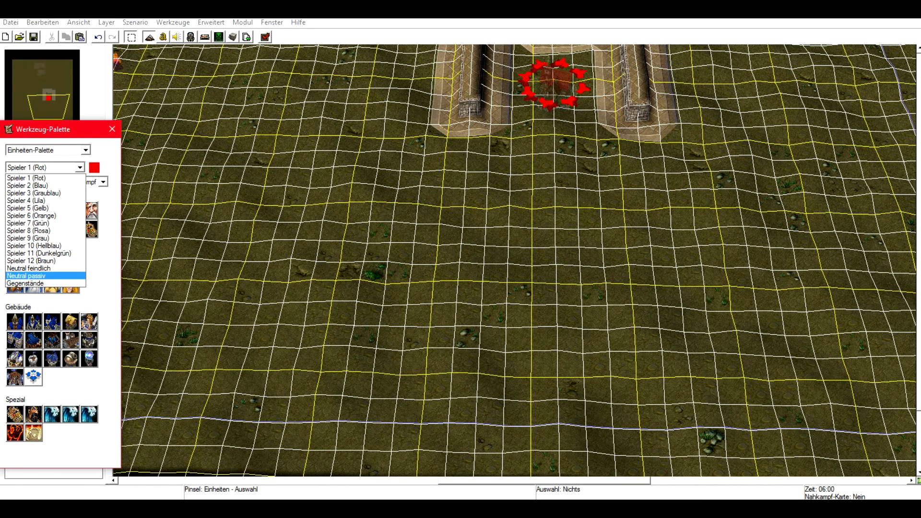
pyautogui.click(46, 276)
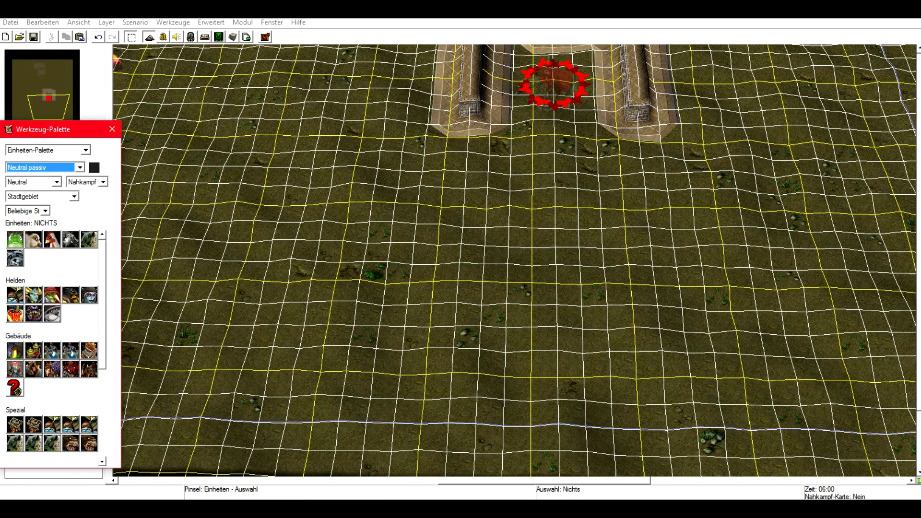
pyautogui.click(14, 351)
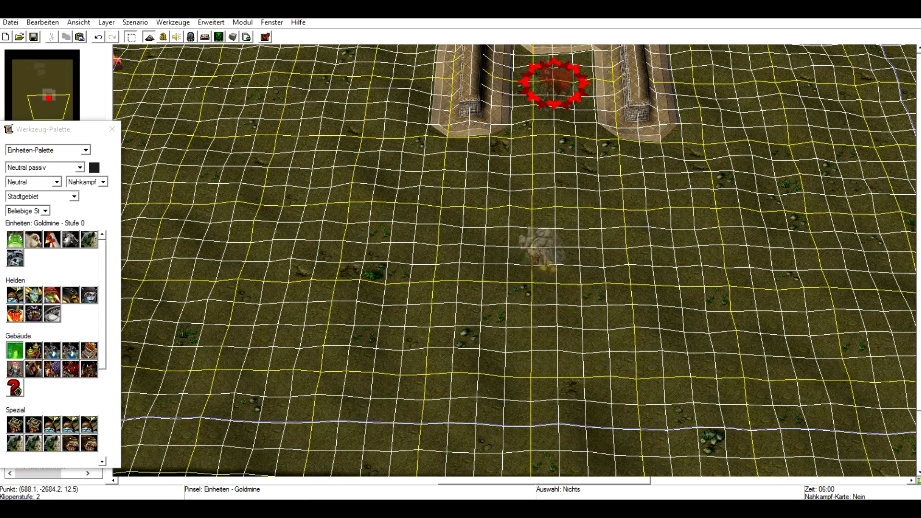
pyautogui.moveTo(635, 222); pyautogui.dragTo(586, 357, button='right')
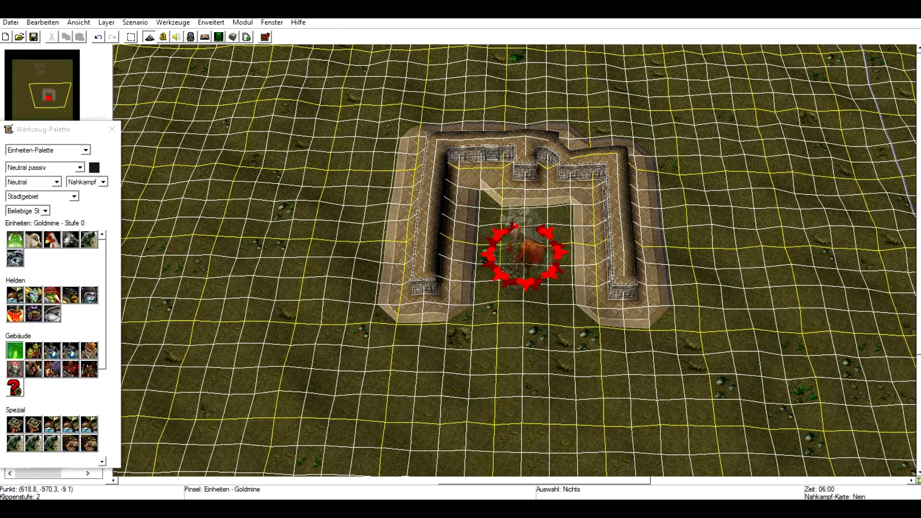
pyautogui.click(717, 196)
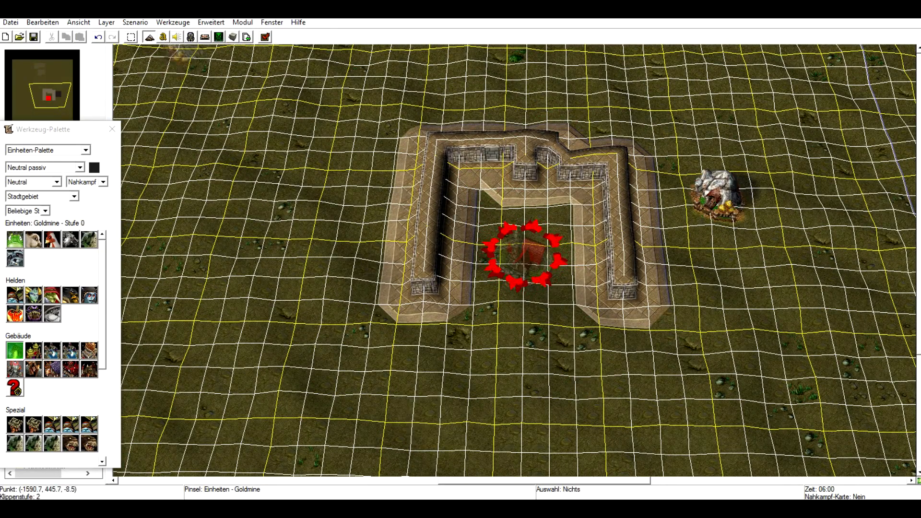
pyautogui.click(131, 37)
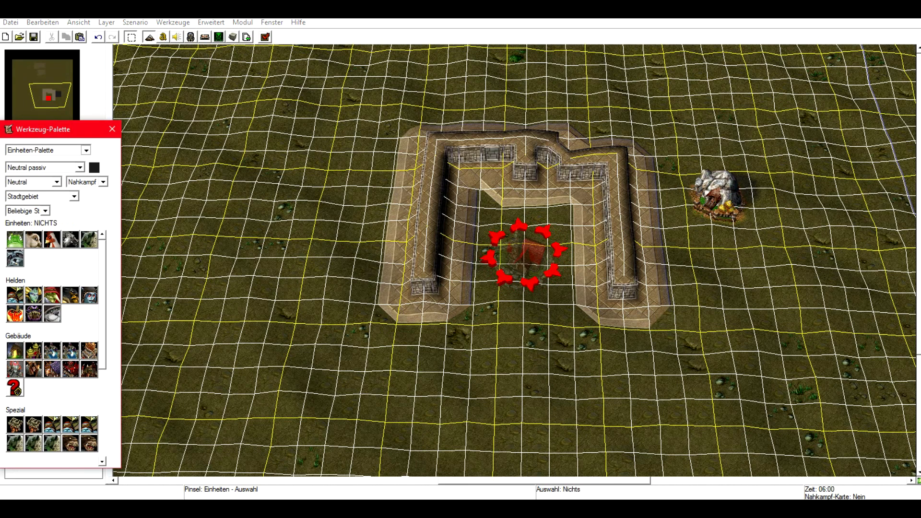
# Paint a cluster of Unterirdische Baumwand mushroom trees from the Unterirdisch tileset west of the cliff wall.
pyautogui.click(86, 150)
pyautogui.click(28, 168)
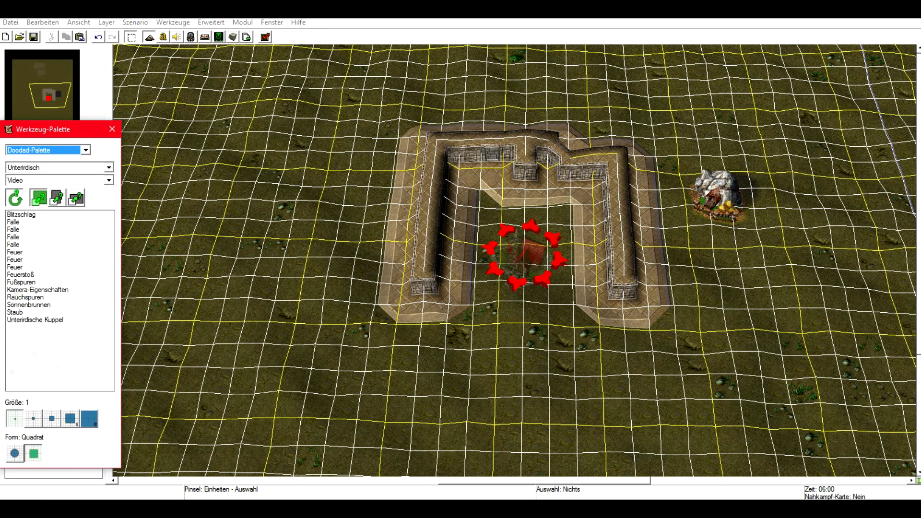
pyautogui.click(109, 167)
pyautogui.click(109, 167)
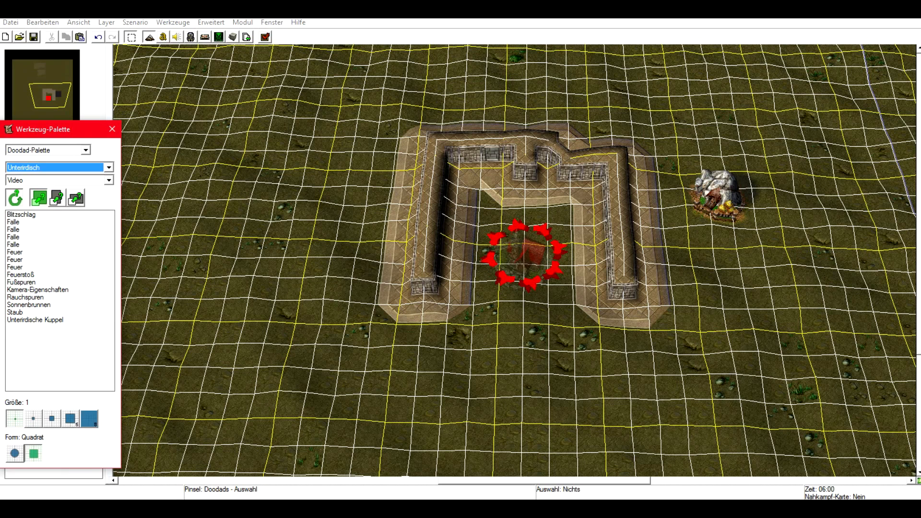
pyautogui.click(109, 180)
pyautogui.click(45, 198)
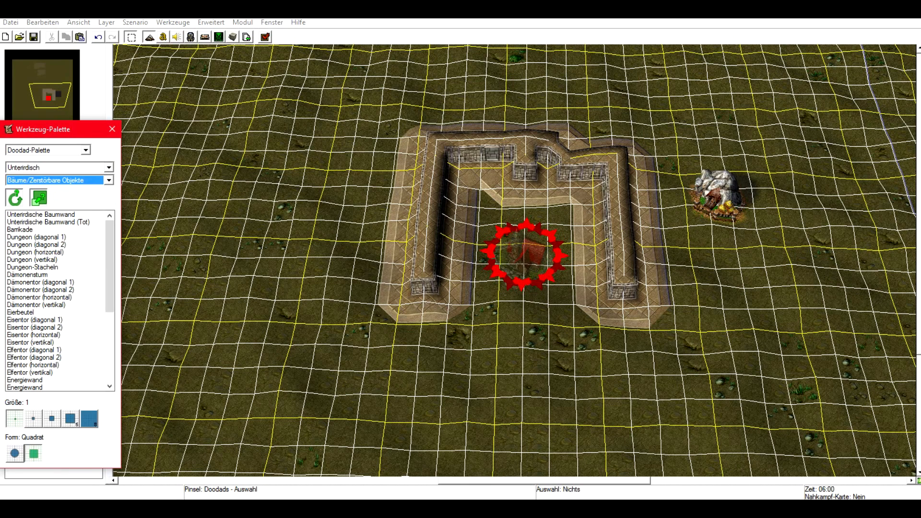
pyautogui.click(19, 229)
pyautogui.click(40, 214)
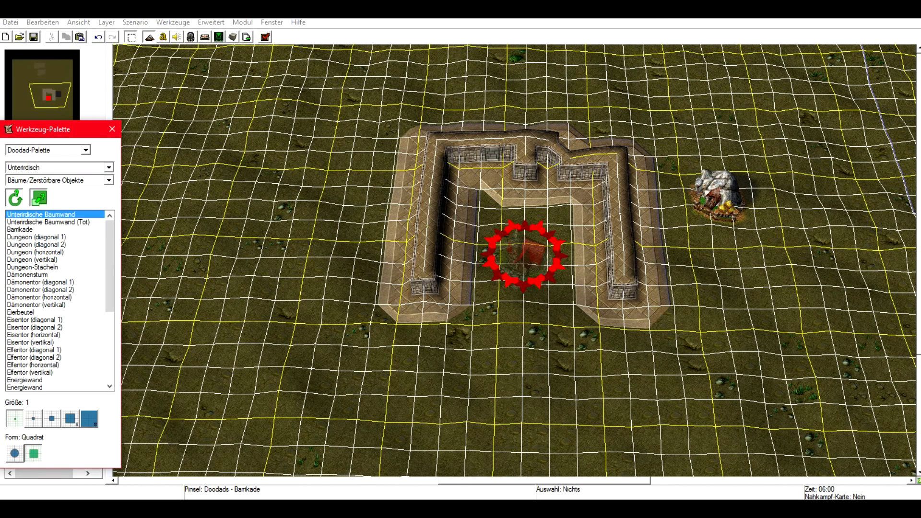
pyautogui.moveTo(231, 266)
pyautogui.mouseDown()
pyautogui.moveTo(279, 263)
pyautogui.moveTo(258, 284)
pyautogui.moveTo(259, 231)
pyautogui.moveTo(244, 228)
pyautogui.mouseUp()
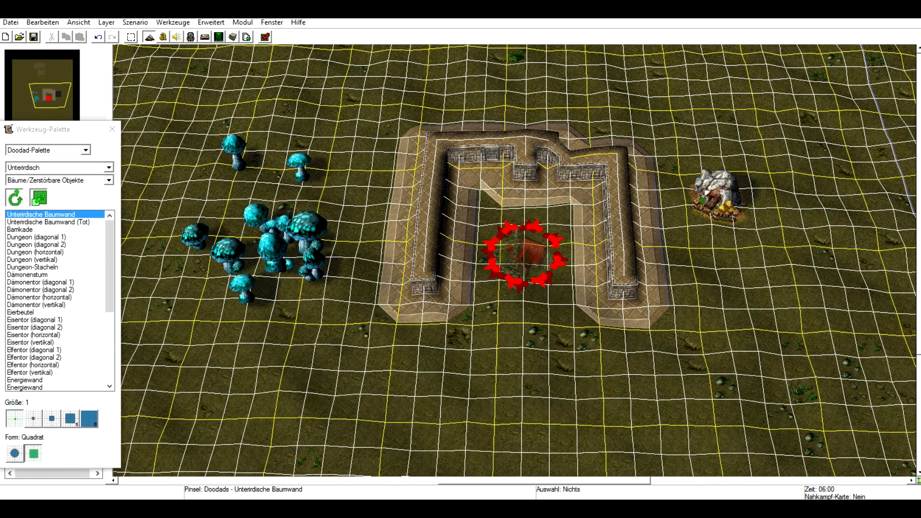
pyautogui.moveTo(234, 215); pyautogui.dragTo(233, 247)
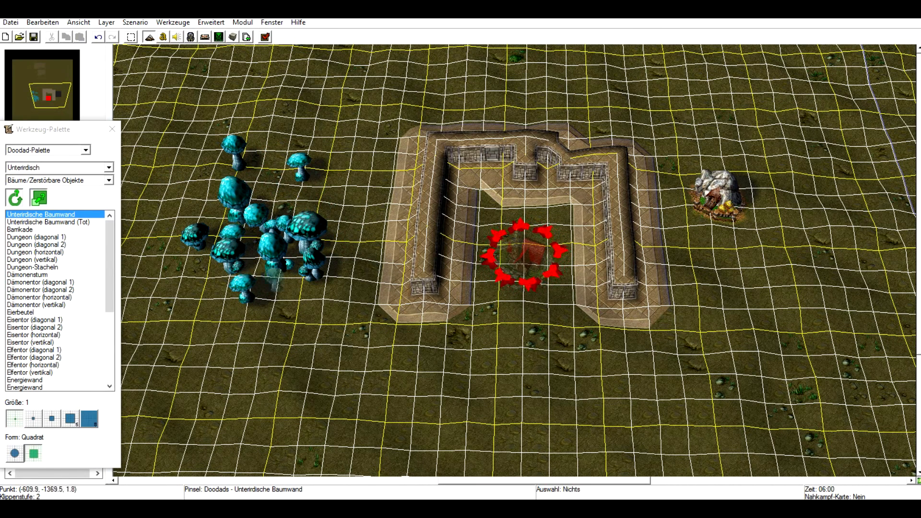
pyautogui.moveTo(274, 281)
pyautogui.mouseDown()
pyautogui.moveTo(344, 176)
pyautogui.moveTo(310, 227)
pyautogui.moveTo(291, 226)
pyautogui.moveTo(331, 279)
pyautogui.mouseUp()
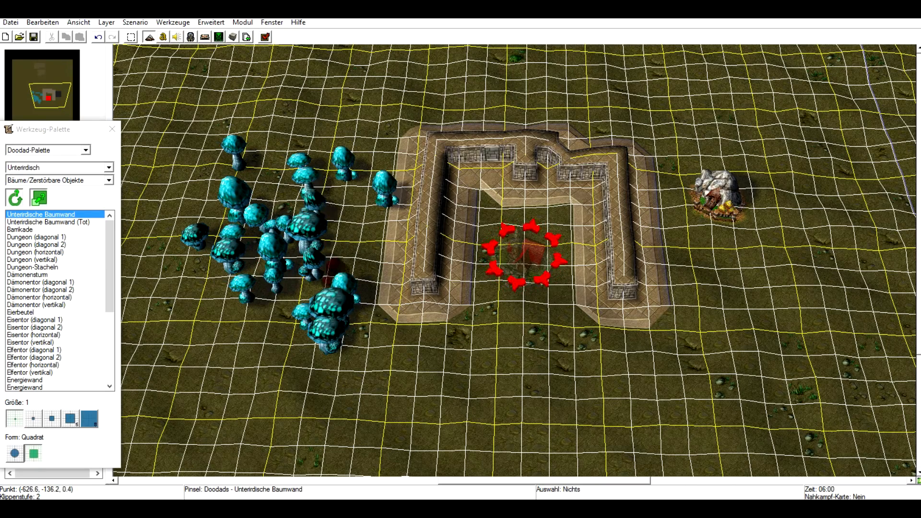
pyautogui.click(312, 115)
pyautogui.click(345, 231)
pyautogui.click(338, 202)
pyautogui.click(339, 256)
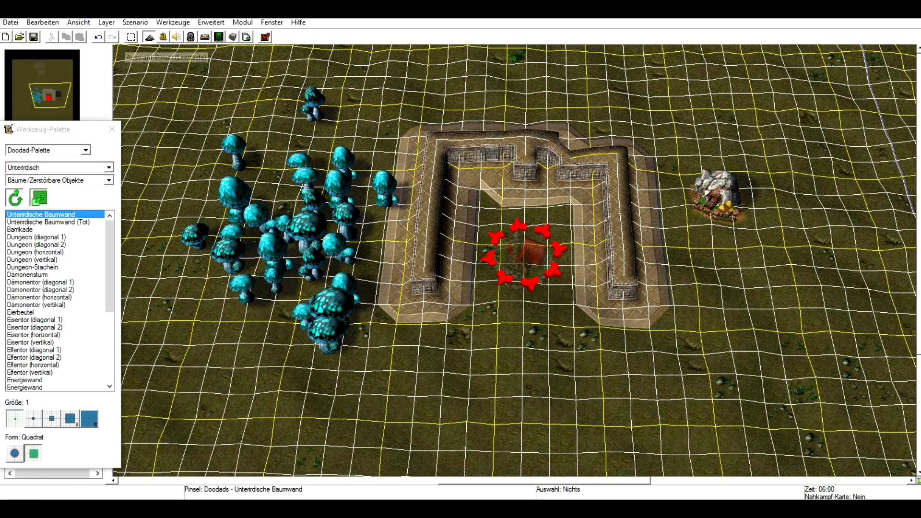
# Place a second Neutral passiv gold mine in the northern area to the right of the rock formations.
pyautogui.click(131, 38)
pyautogui.moveTo(149, 96)
pyautogui.mouseDown(button='right')
pyautogui.moveTo(206, 362)
pyautogui.moveTo(211, 439)
pyautogui.mouseUp(button='right')
pyautogui.click(109, 180)
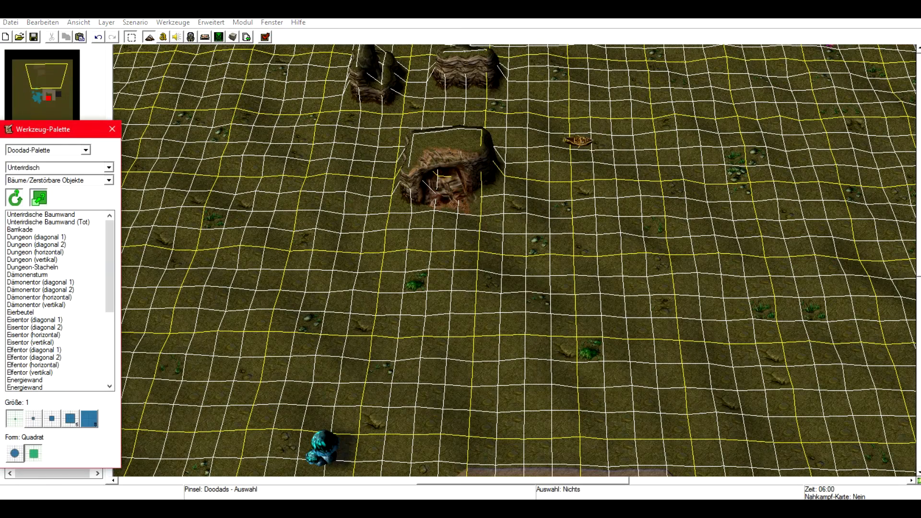
pyautogui.click(85, 150)
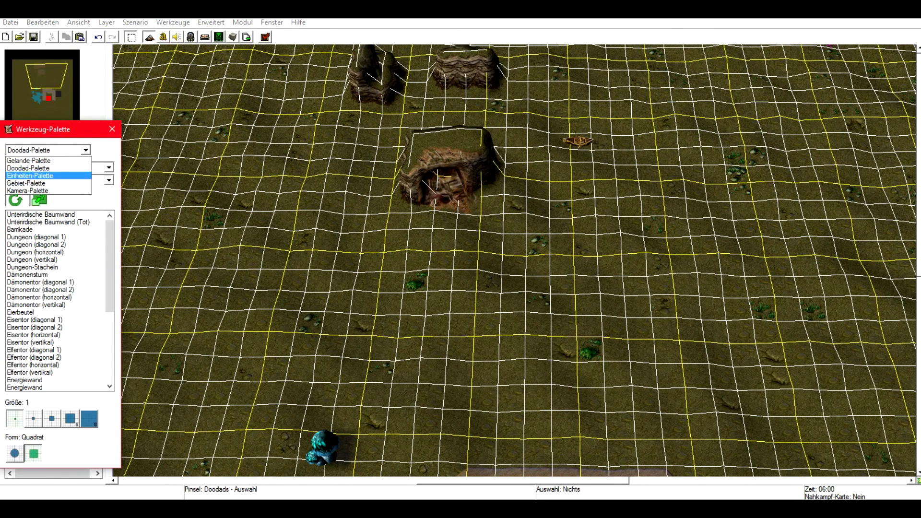
pyautogui.click(38, 175)
pyautogui.click(80, 167)
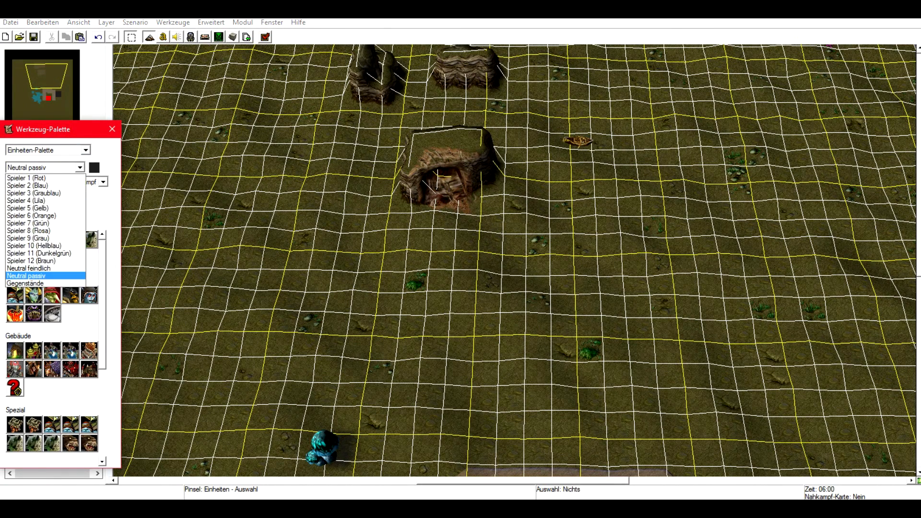
pyautogui.click(81, 167)
pyautogui.moveTo(614, 211); pyautogui.dragTo(515, 343, button='right')
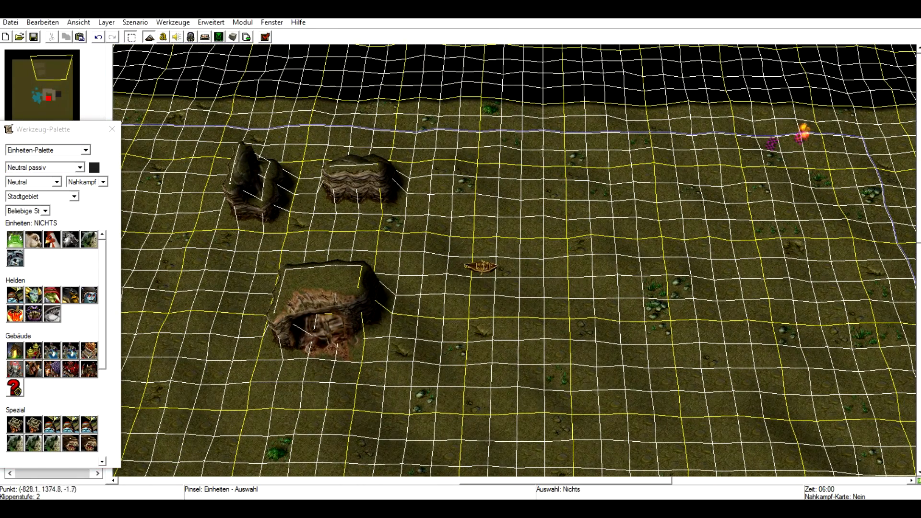
pyautogui.click(15, 351)
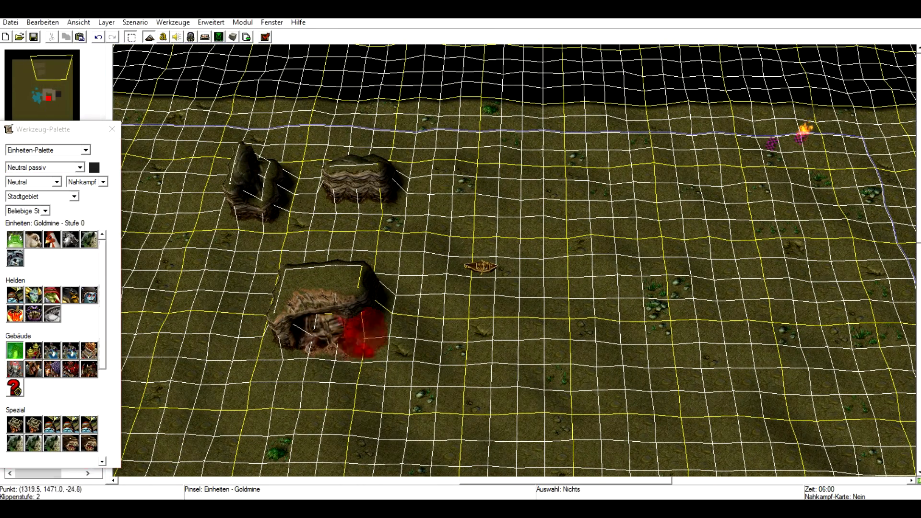
pyautogui.click(782, 256)
# Place a Player 2 (Blau) start location to the left of the second gold mine.
pyautogui.click(80, 167)
pyautogui.click(38, 186)
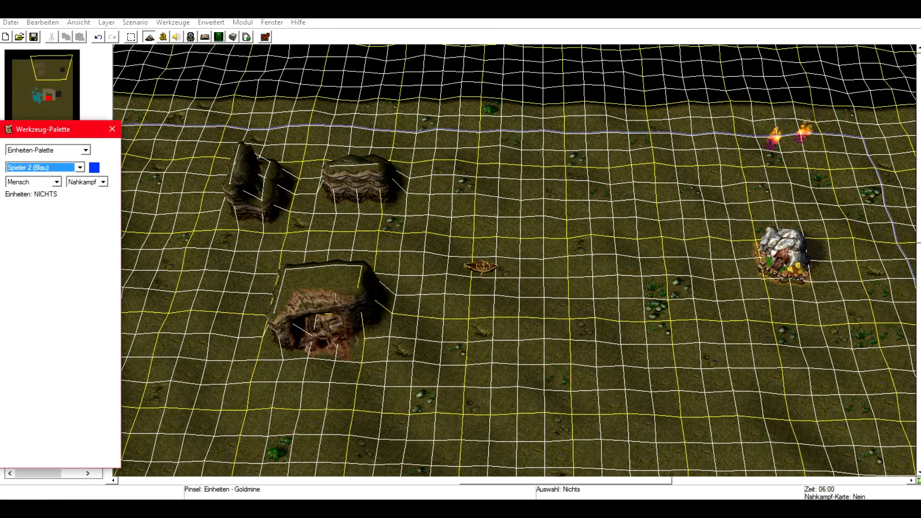
pyautogui.click(33, 377)
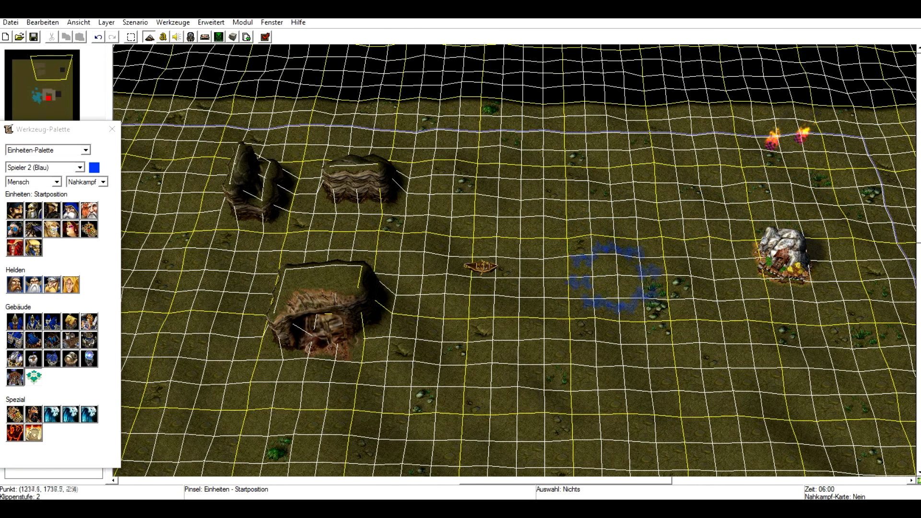
pyautogui.click(645, 281)
# Paint Unterirdische Baumwand mushroom trees beside the rock formations near the second base.
pyautogui.click(85, 150)
pyautogui.click(29, 165)
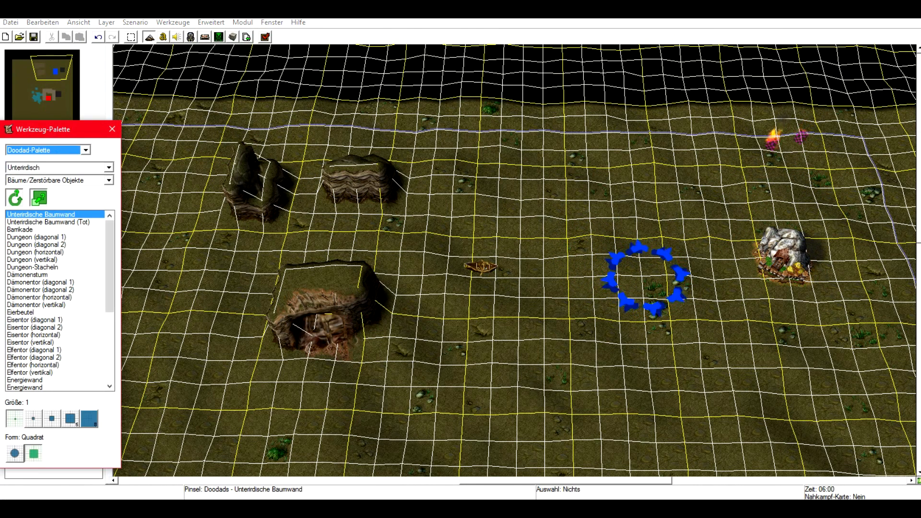
pyautogui.moveTo(440, 178)
pyautogui.mouseDown()
pyautogui.moveTo(520, 180)
pyautogui.moveTo(396, 156)
pyautogui.moveTo(426, 265)
pyautogui.moveTo(478, 305)
pyautogui.mouseUp()
pyautogui.moveTo(477, 306); pyautogui.dragTo(566, 192, button='right')
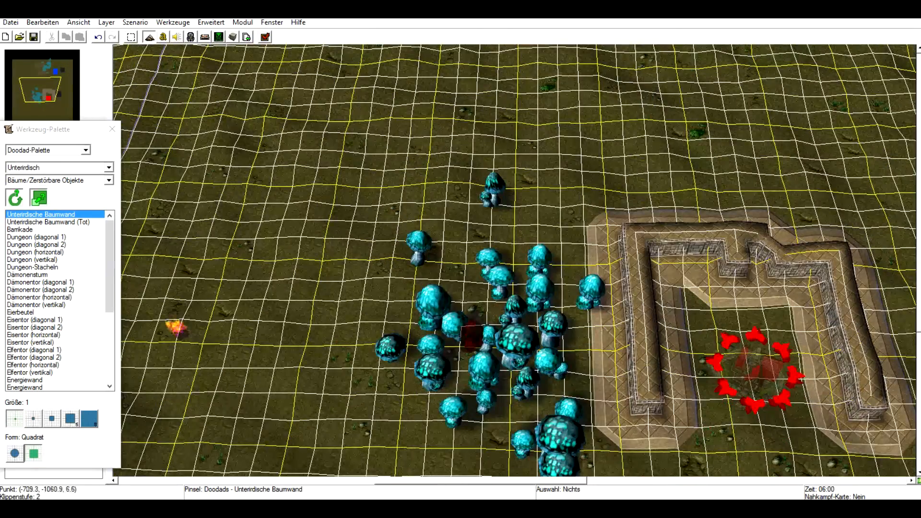
pyautogui.moveTo(616, 288); pyautogui.dragTo(411, 362, button='right')
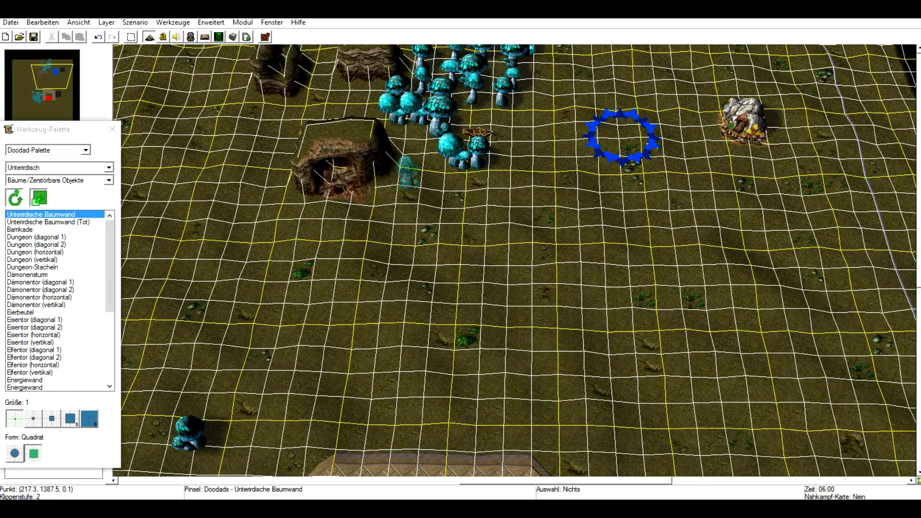
pyautogui.moveTo(605, 205); pyautogui.dragTo(589, 229, button='right')
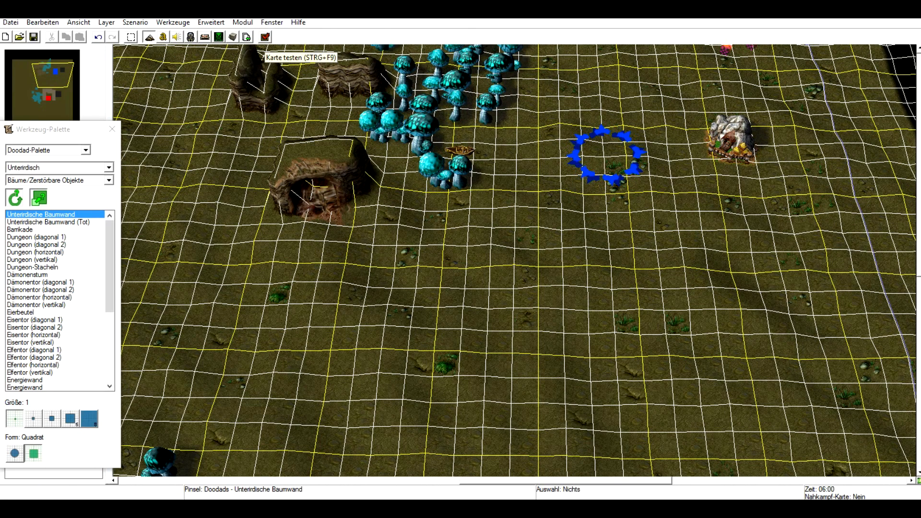
# Launch a test run of the map, accepting the expansion requirement and non-melee map warnings.
pyautogui.click(265, 37)
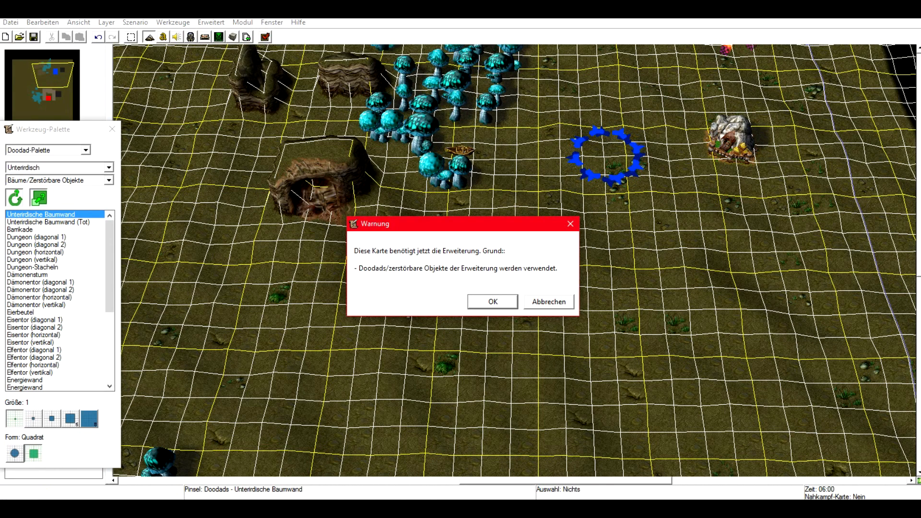
pyautogui.press('Return')
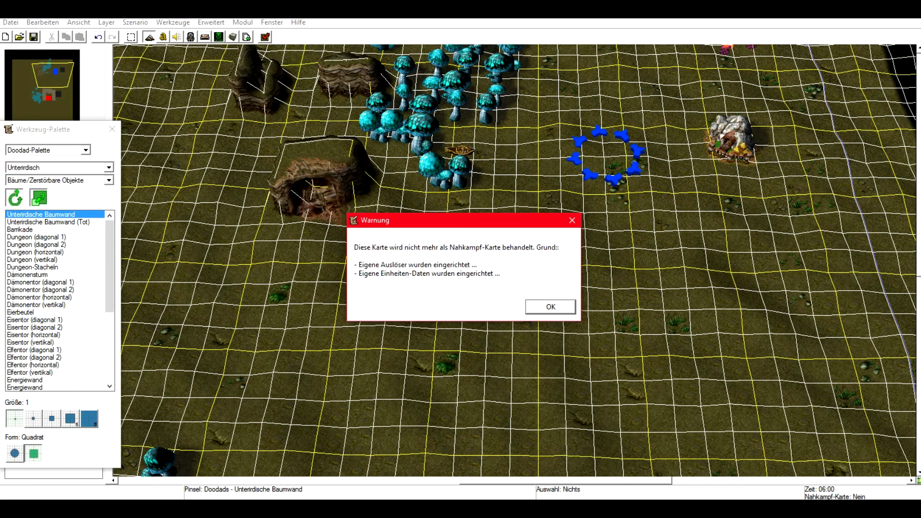
pyautogui.press('Return')
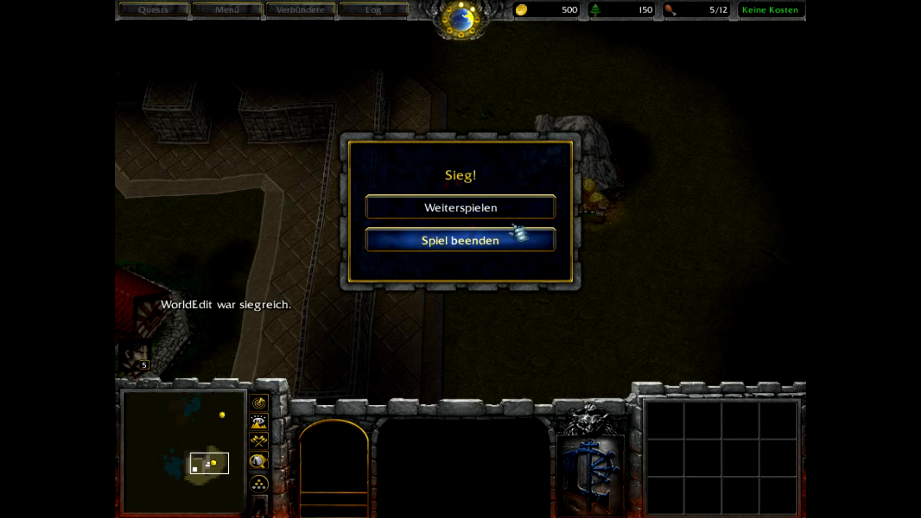
# Continue playing past the victory screen and select the workers beside the town hall.
pyautogui.click(508, 210)
pyautogui.moveTo(510, 126); pyautogui.dragTo(402, 301)
pyautogui.press('BackSpace')
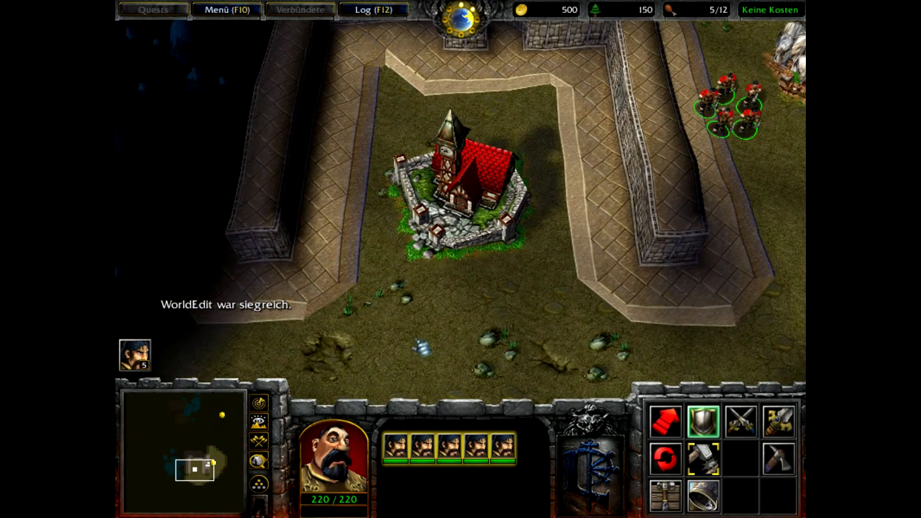
pyautogui.moveTo(804, 182)
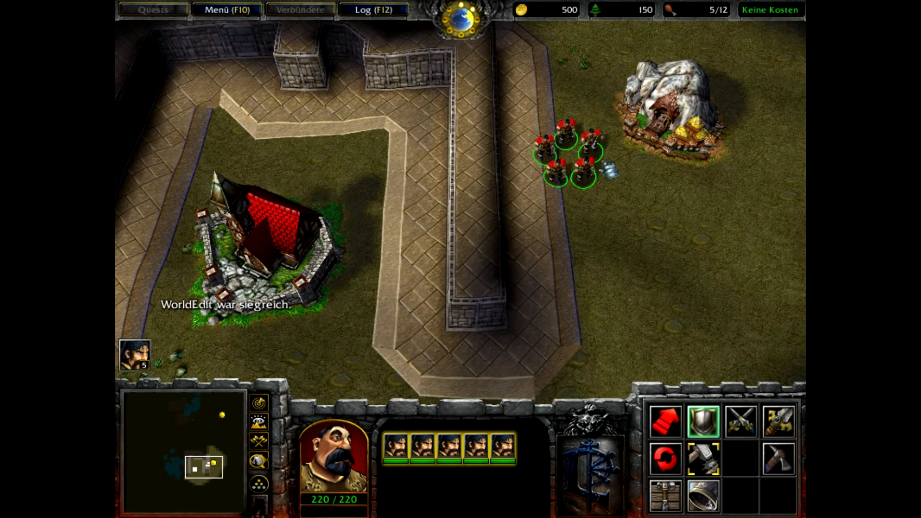
# Order the selected workers to harvest from the nearby gold mine.
pyautogui.click(600, 152)
pyautogui.rightClick(645, 115)
pyautogui.click(589, 174)
pyautogui.rightClick(645, 115)
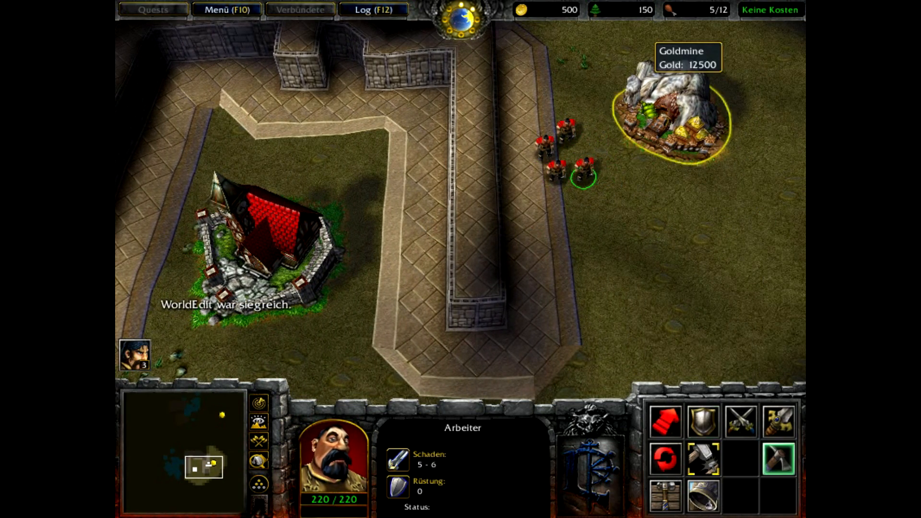
# Select a group of workers, move them west into the mushroom forest, and select a worker near the mine.
pyautogui.moveTo(586, 85); pyautogui.dragTo(531, 154)
pyautogui.moveTo(116, 421)
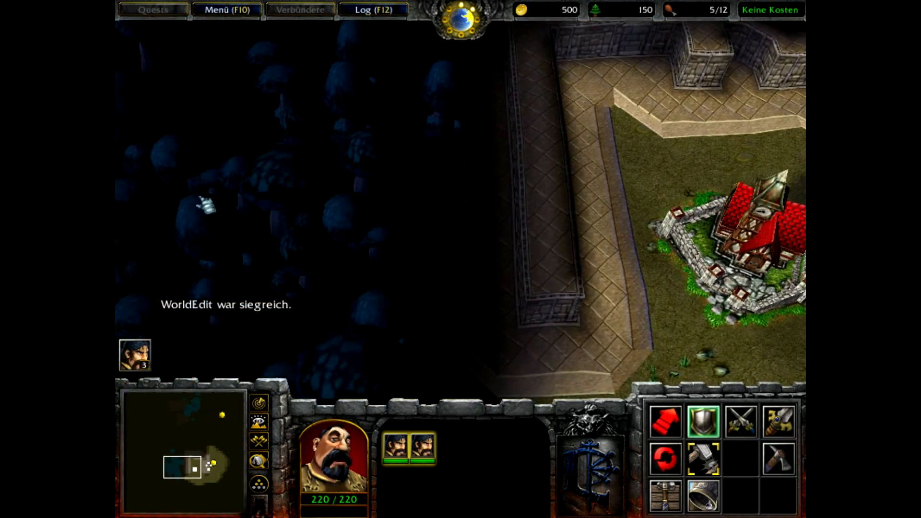
pyautogui.rightClick(425, 360)
pyautogui.rightClick(354, 360)
pyautogui.moveTo(797, 6)
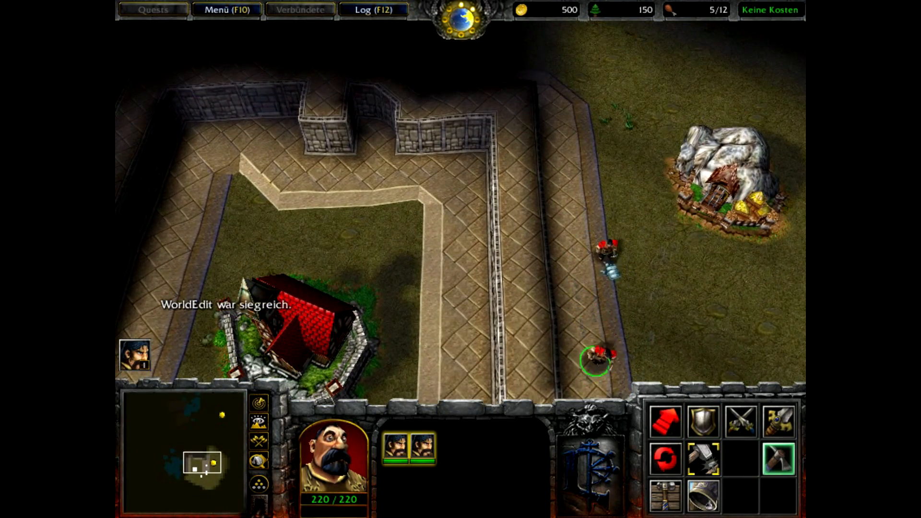
pyautogui.click(611, 262)
pyautogui.moveTo(572, 508)
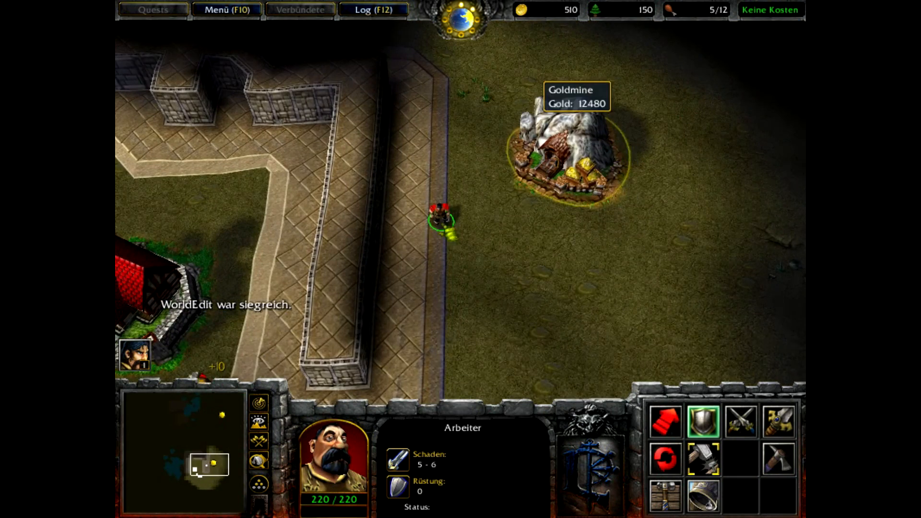
# Scroll across the test map to inspect the surroundings, then open the game menu.
pyautogui.moveTo(118, 489)
pyautogui.moveTo(798, 8)
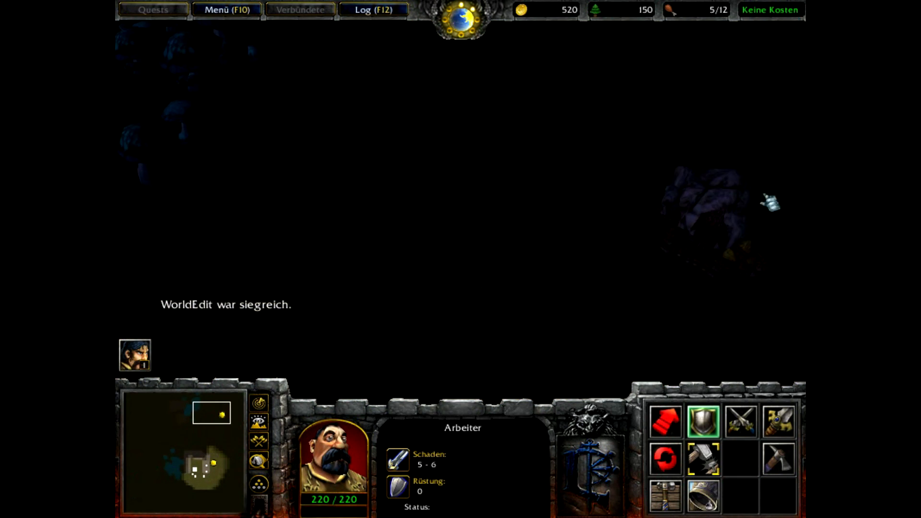
pyautogui.moveTo(126, 76)
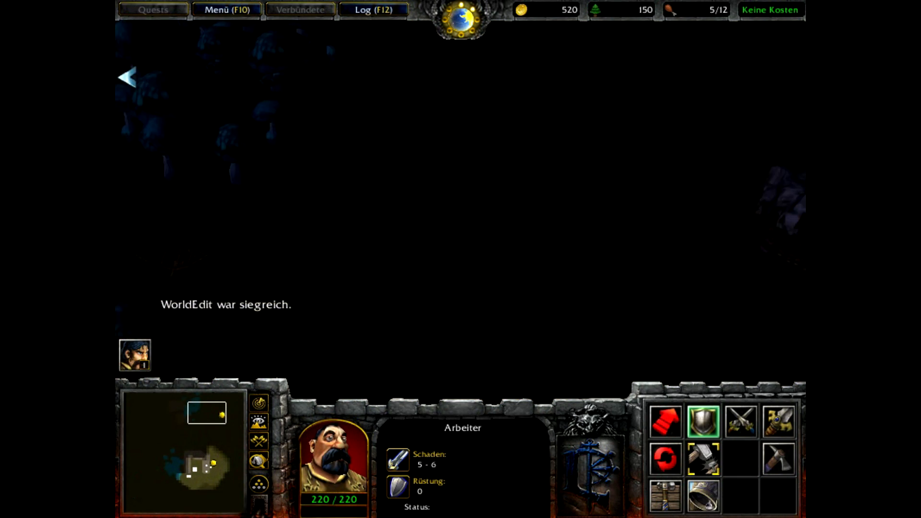
pyautogui.moveTo(487, 502)
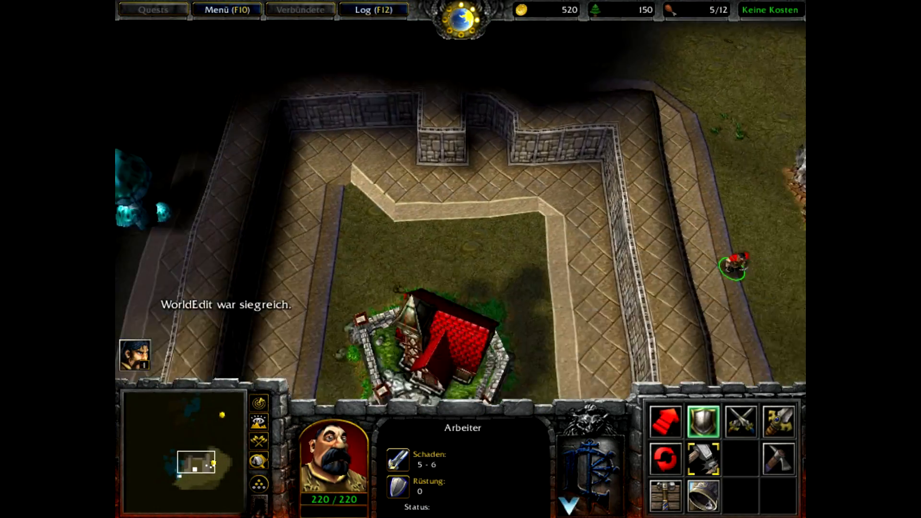
pyautogui.moveTo(794, 259)
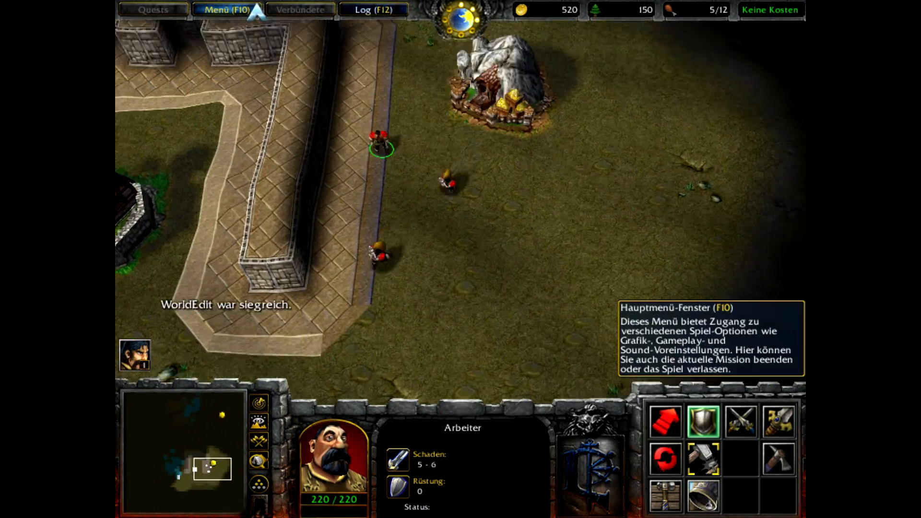
pyautogui.click(257, 10)
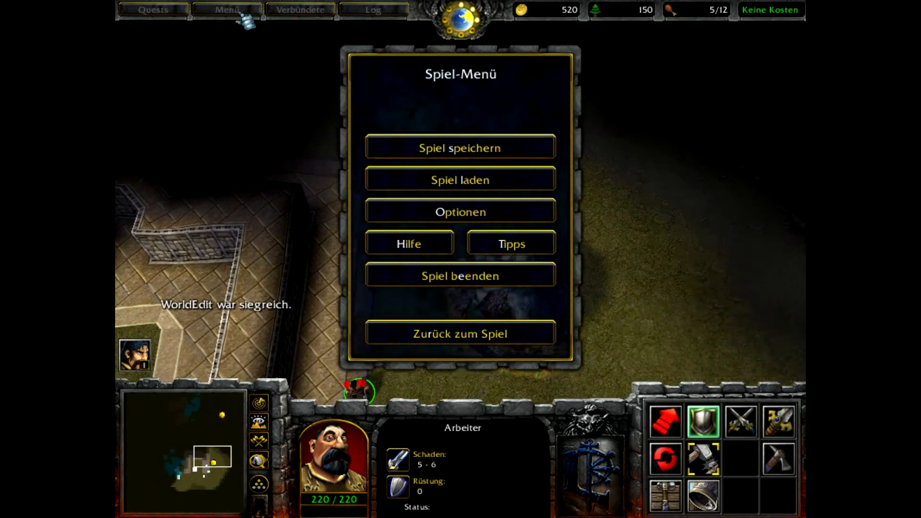